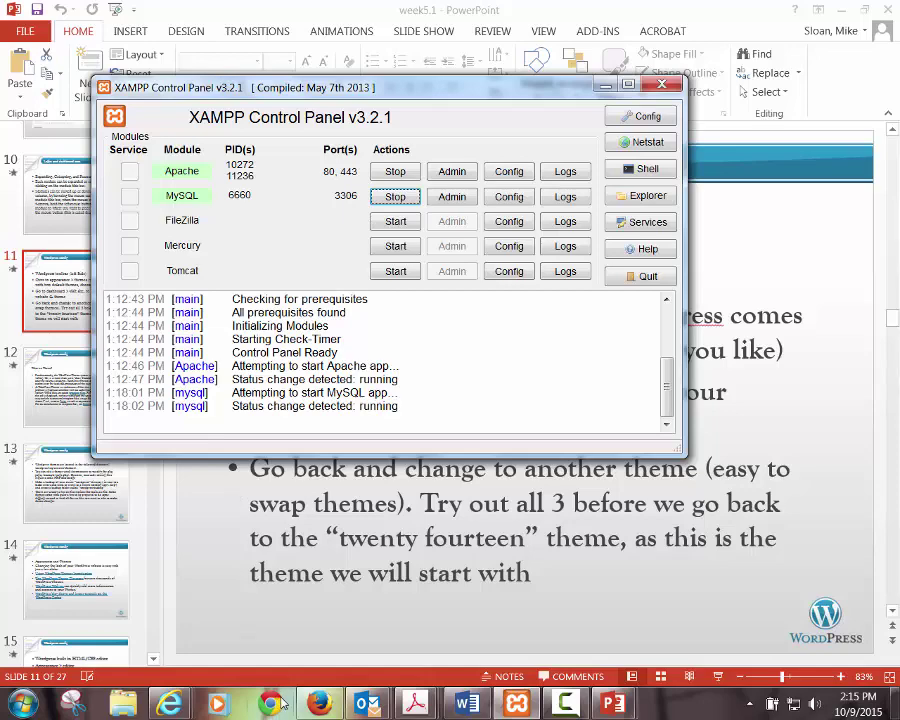
# Switch to Internet Explorer and check the local XAMPP 1.8.3 welcome page
pyautogui.moveTo(170, 712)
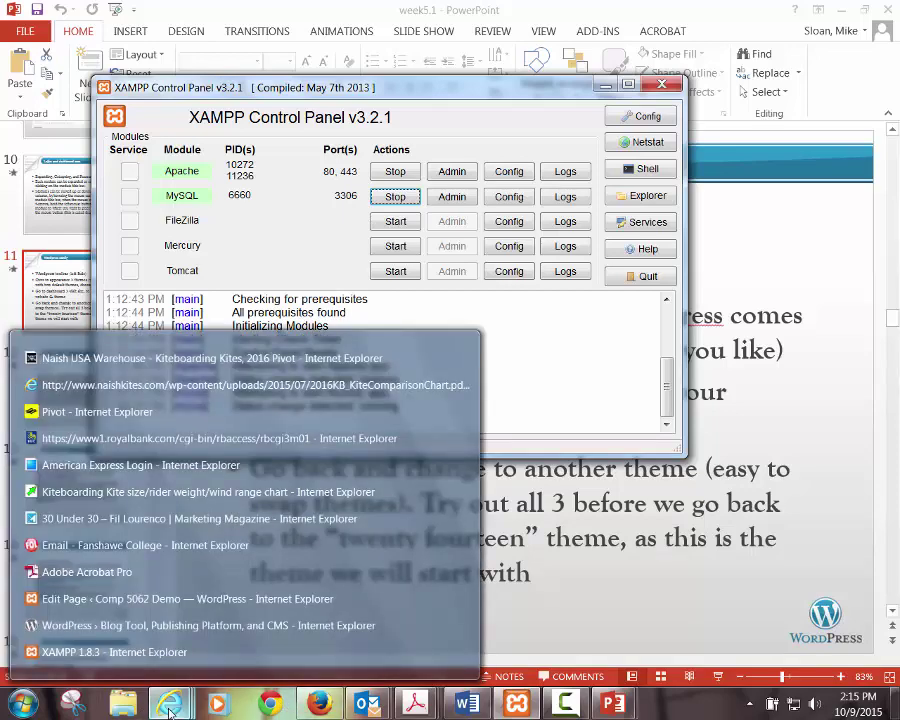
pyautogui.click(110, 652)
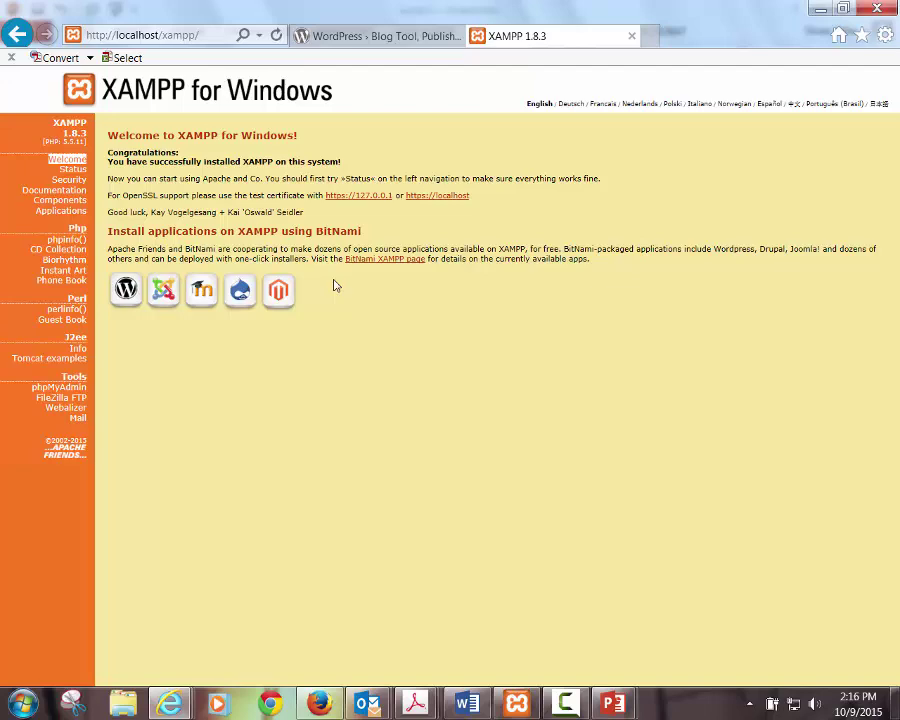
# Switch to the week5.1 presentation in PowerPoint and review the WordPress slides up to the theme instructions on slide 11
pyautogui.moveTo(631, 711)
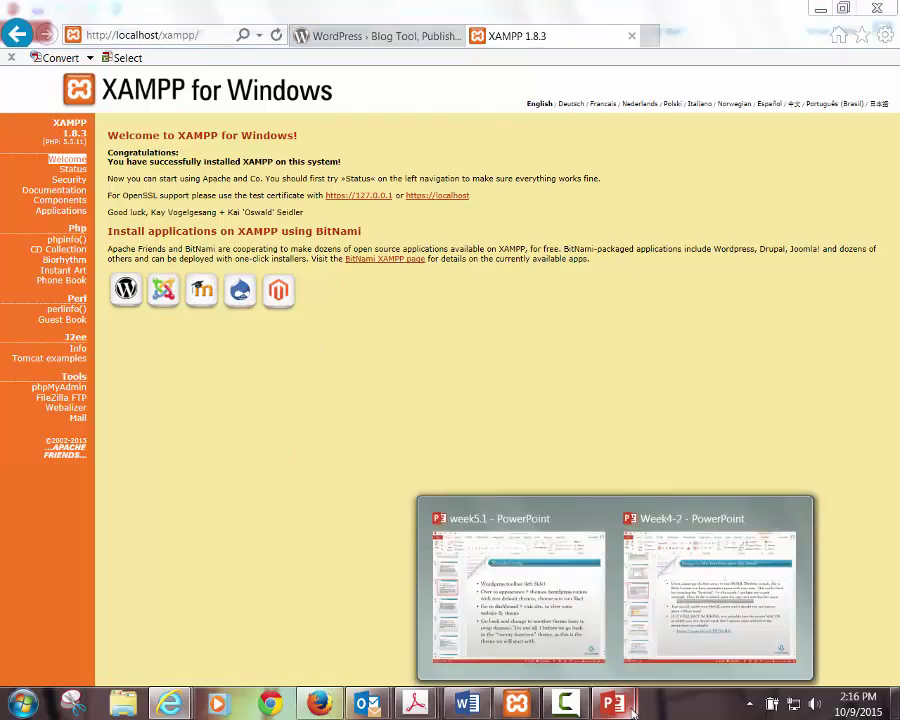
pyautogui.click(558, 636)
pyautogui.scroll(6, 194, 400)
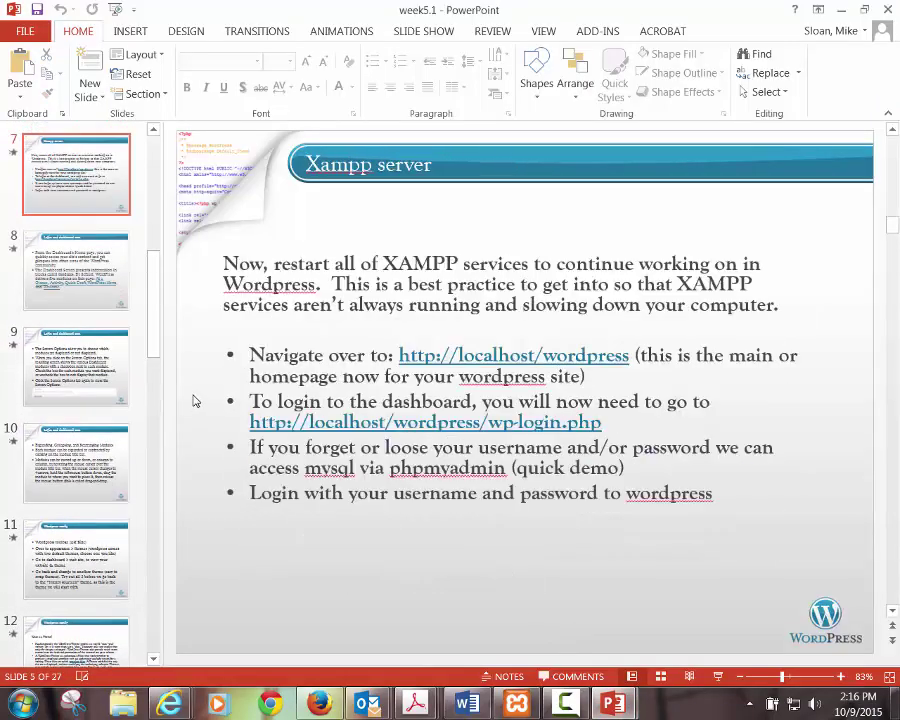
pyautogui.scroll(3, 190, 398)
pyautogui.scroll(-2, 184, 396)
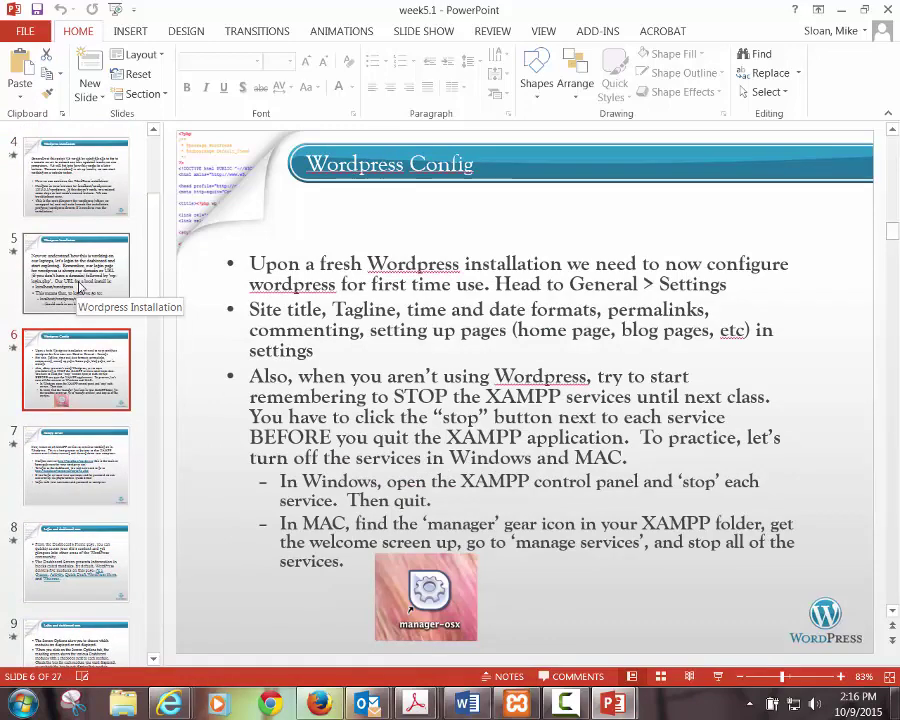
pyautogui.click(66, 590)
pyautogui.scroll(-2, 100, 565)
pyautogui.scroll(-1, 100, 565)
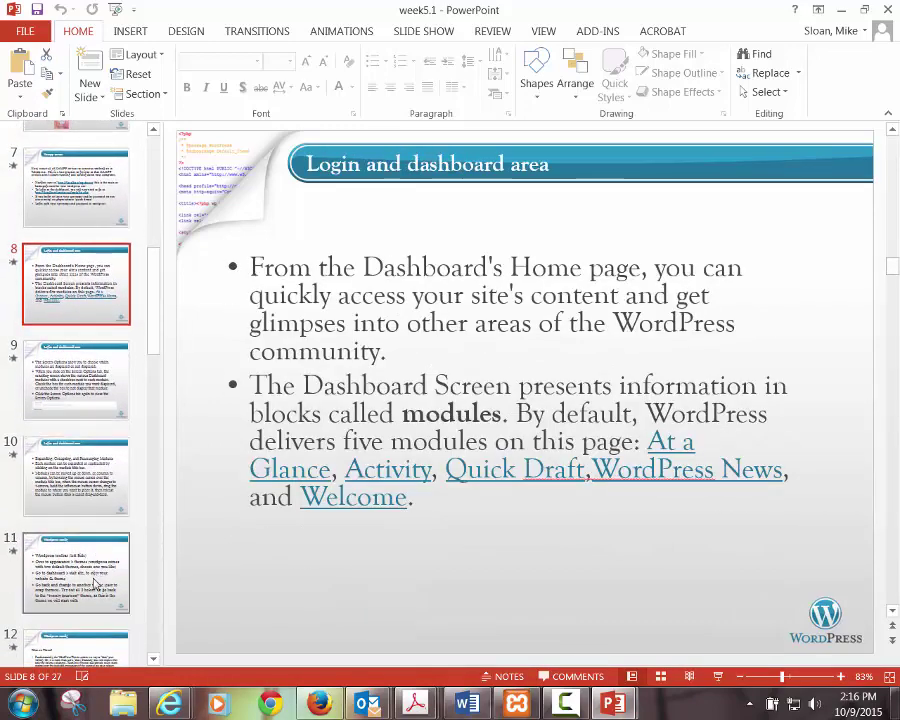
pyautogui.click(100, 568)
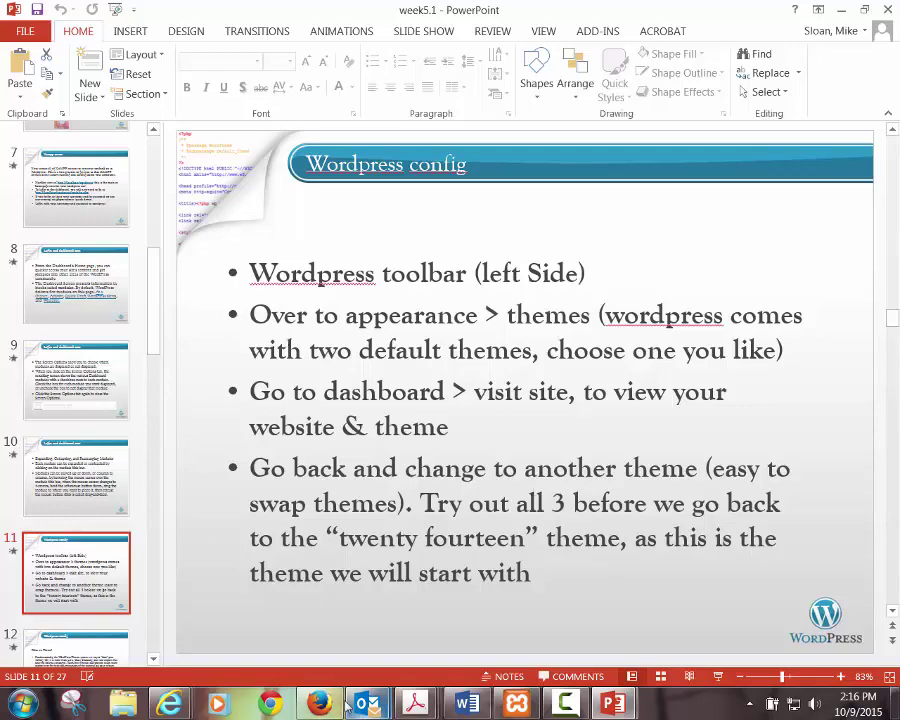
# Switch to Firefox and load the local WordPress site at localhost/wordpress
pyautogui.hotkey('alt', 'Tab')
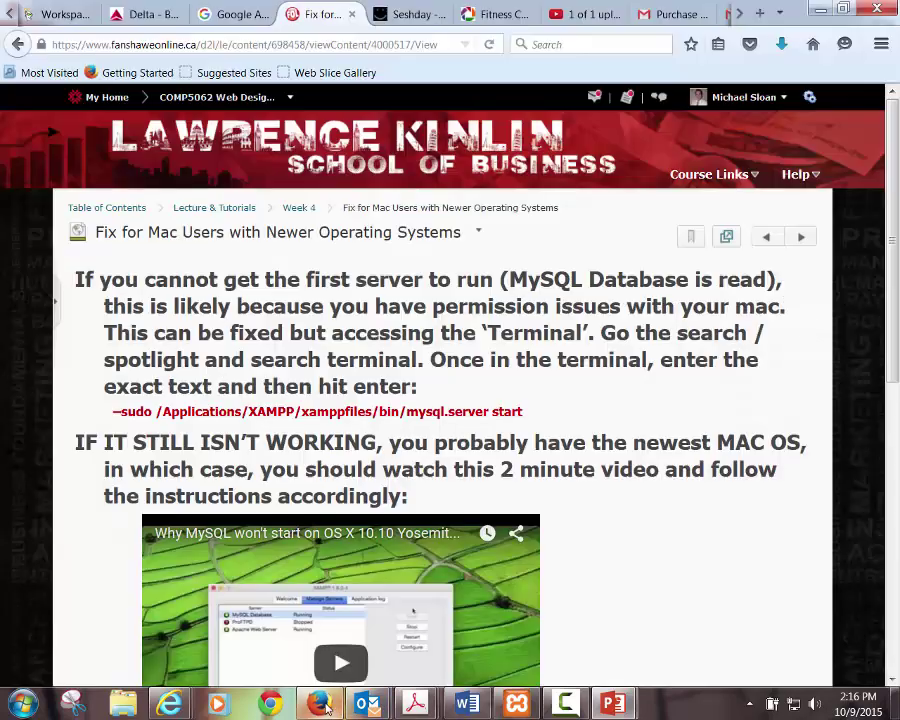
pyautogui.click(204, 45)
pyautogui.write('local')
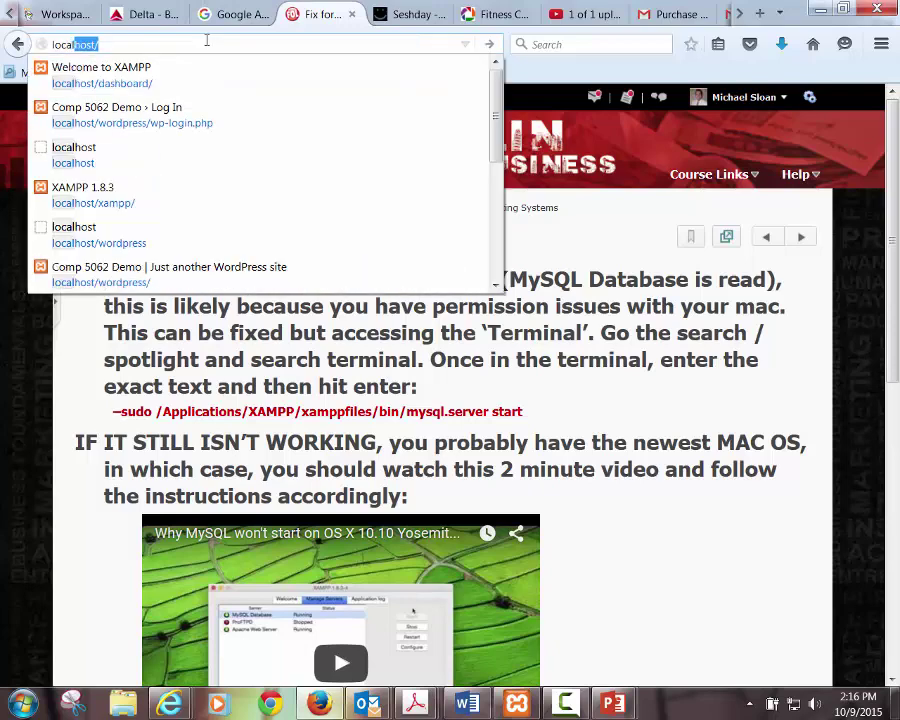
pyautogui.write('host/wordpres')
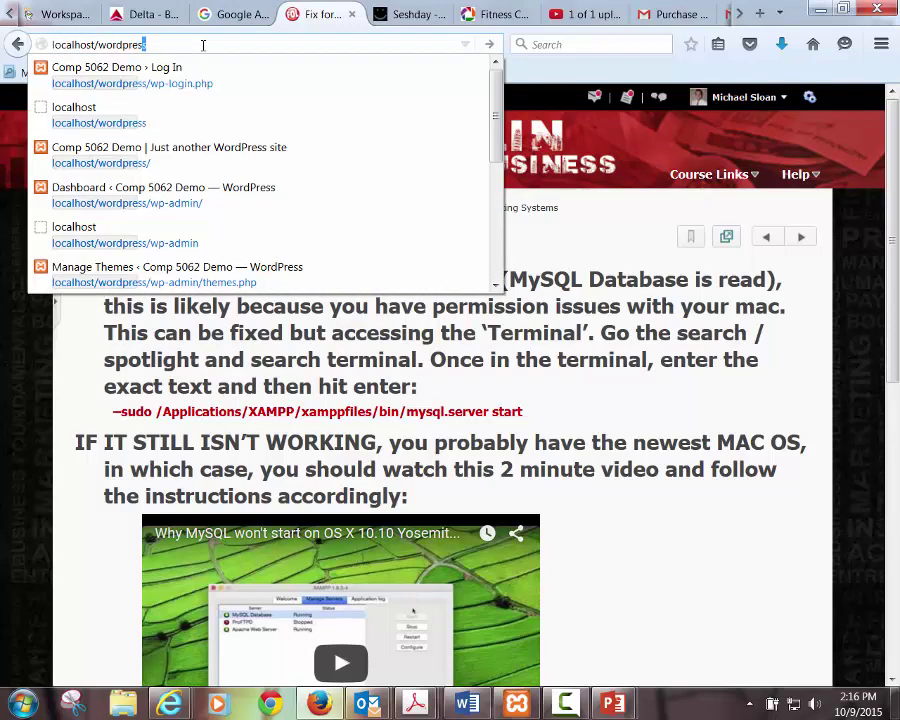
pyautogui.write('s')
pyautogui.press('Return')
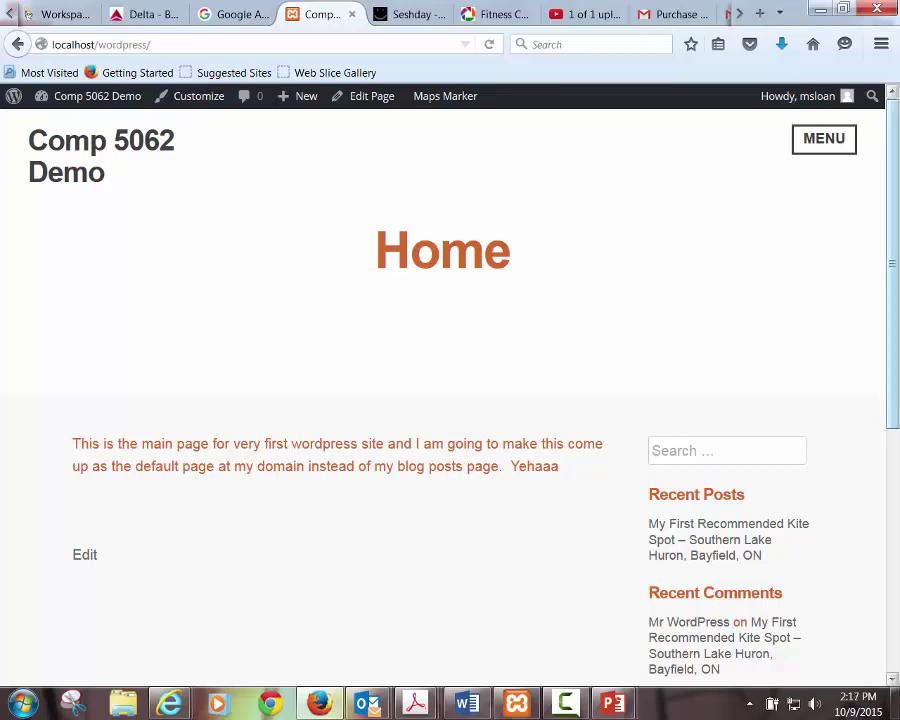
# Go to localhost/wordpress/wp-login.php and log in to the dashboard with the account password
pyautogui.click(161, 45)
pyautogui.click(162, 45)
pyautogui.click(172, 47)
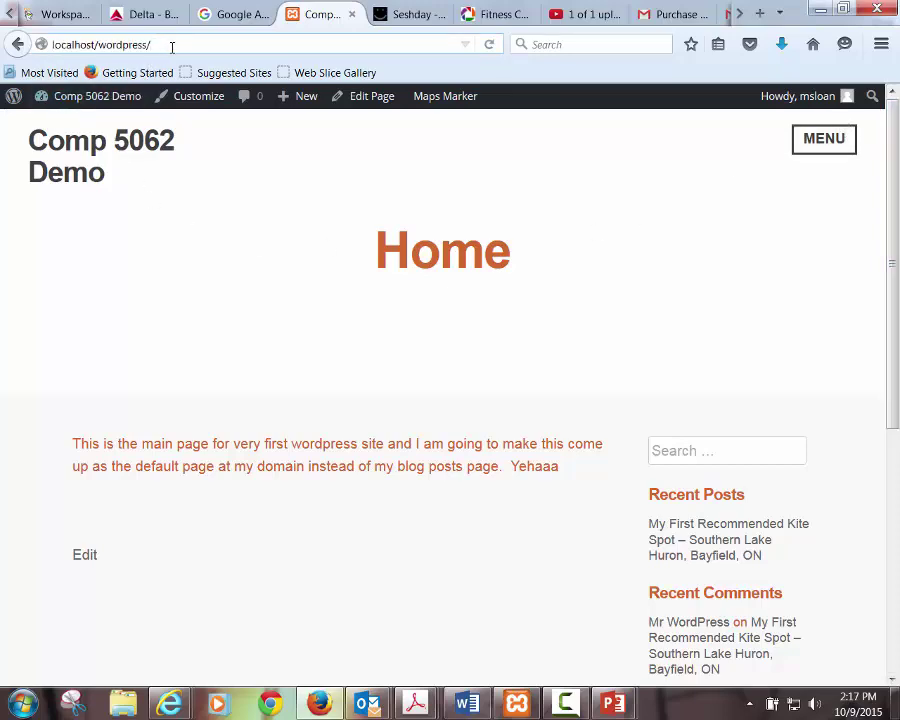
pyautogui.write('wp-login.php')
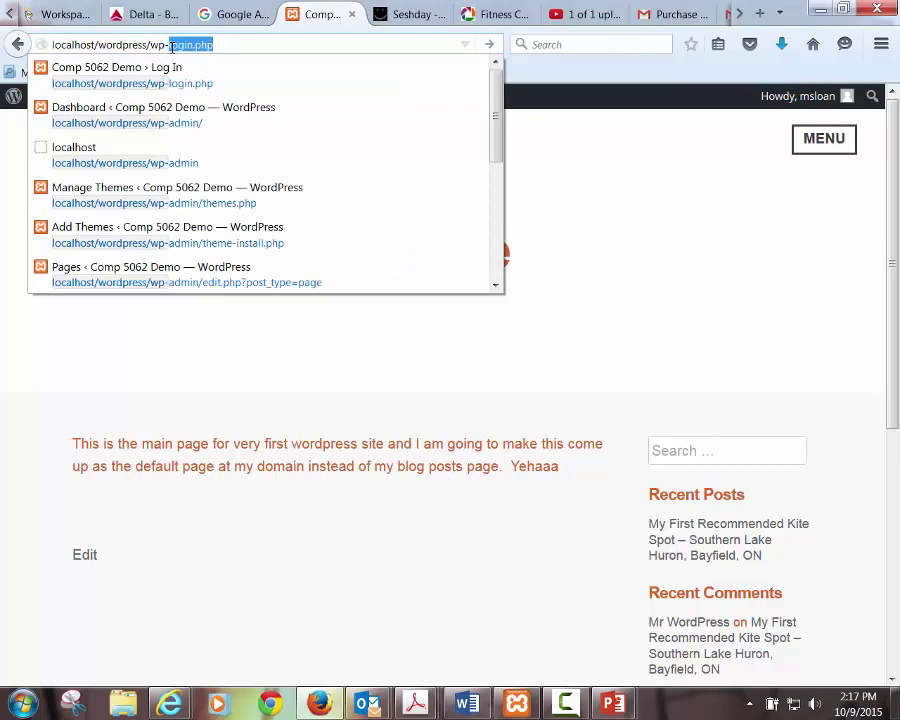
pyautogui.press('Return')
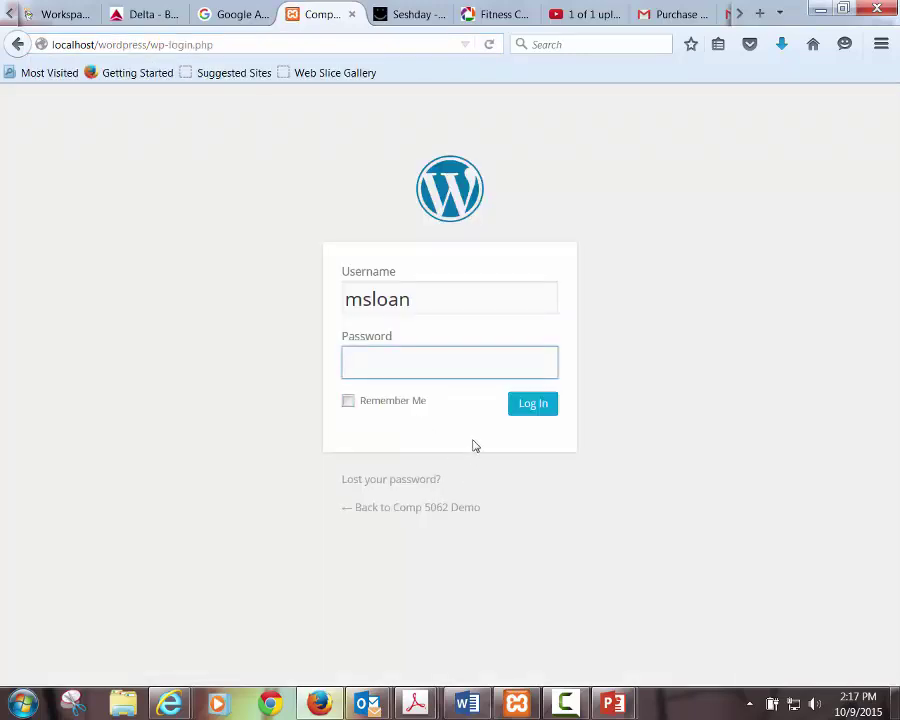
pyautogui.write('••••••••')
pyautogui.press('Return')
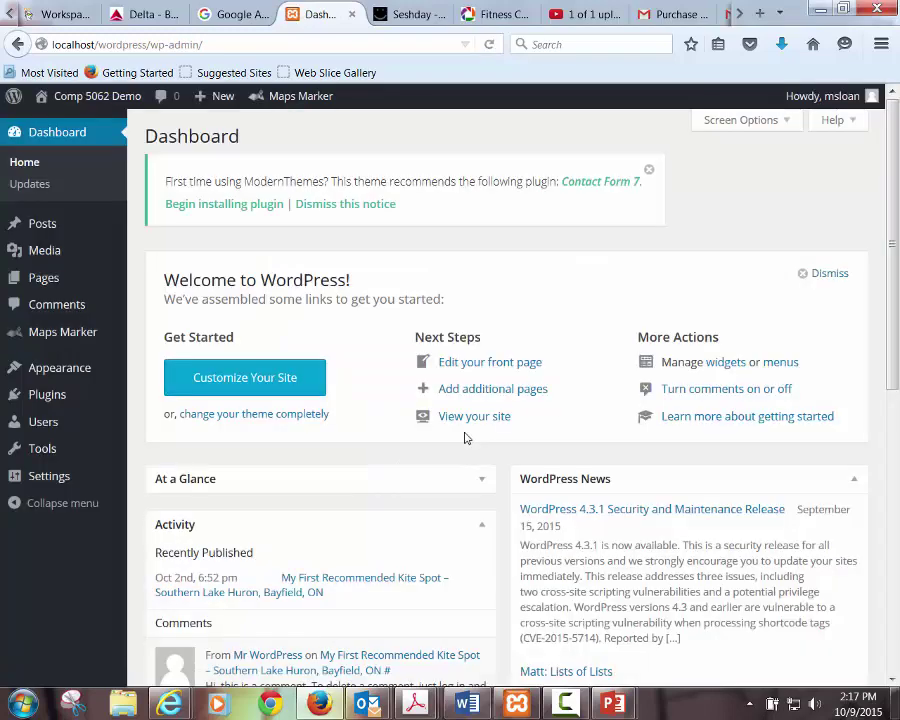
# Activate the installed Twenty Thirteen theme for the site
pyautogui.click(53, 374)
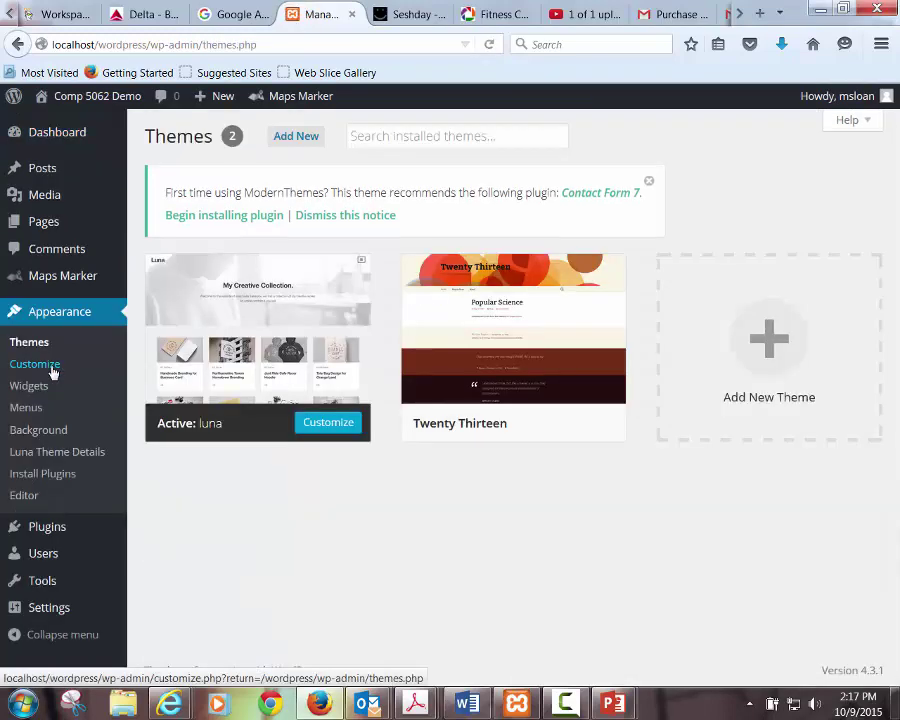
pyautogui.moveTo(494, 373)
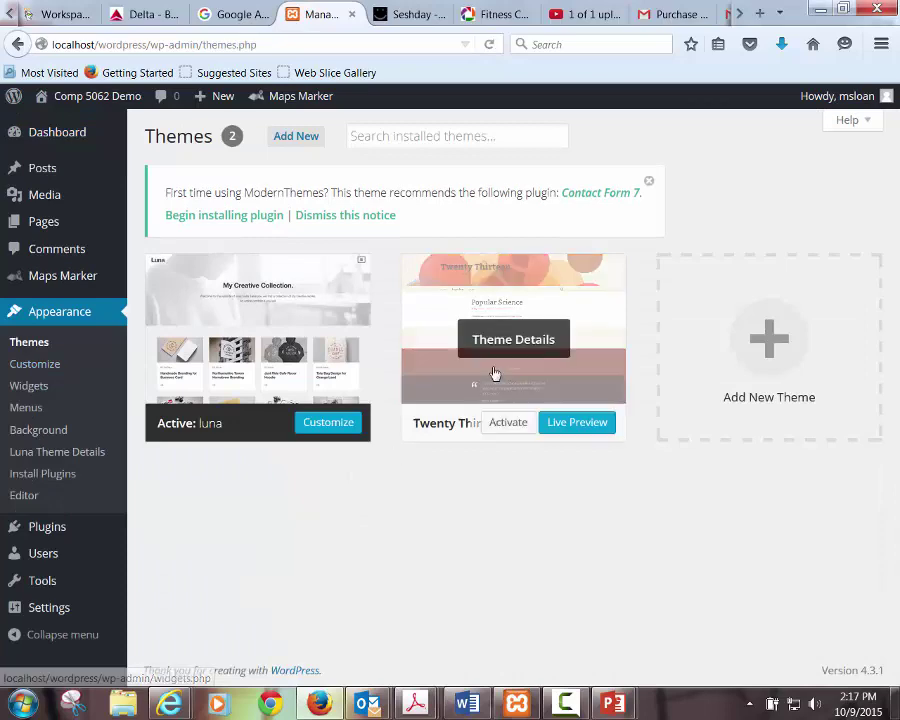
pyautogui.click(499, 424)
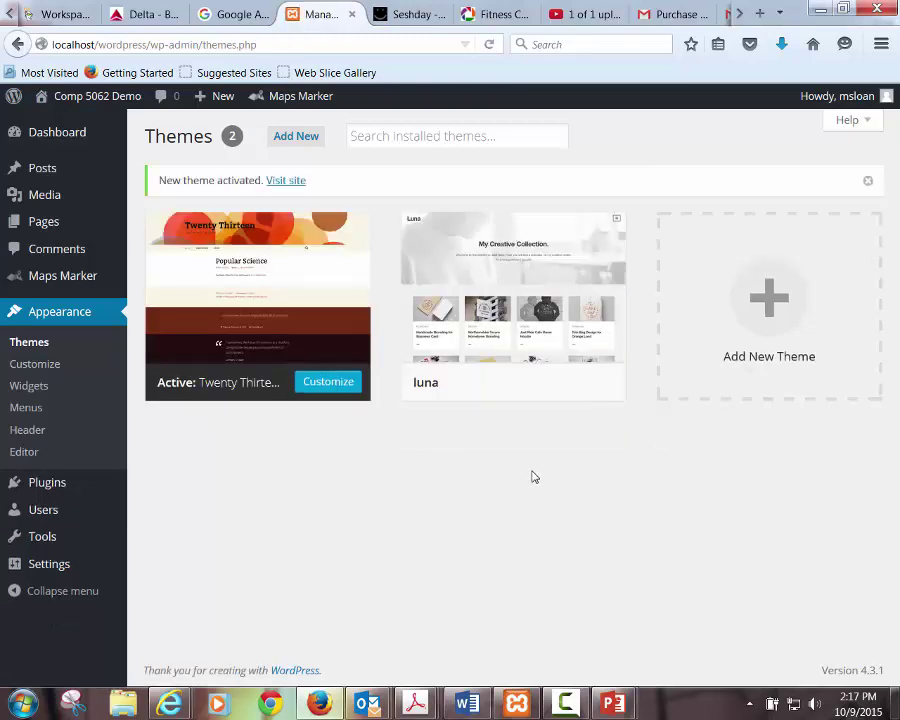
# Delete the inactive luna theme from the installed themes and confirm the deletion
pyautogui.click(442, 321)
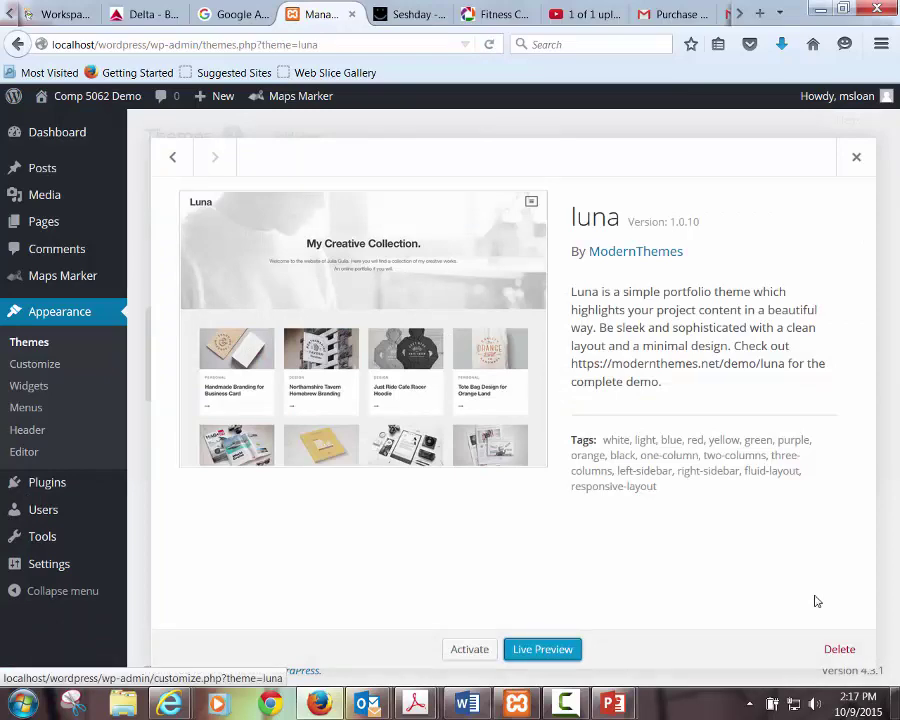
pyautogui.click(839, 649)
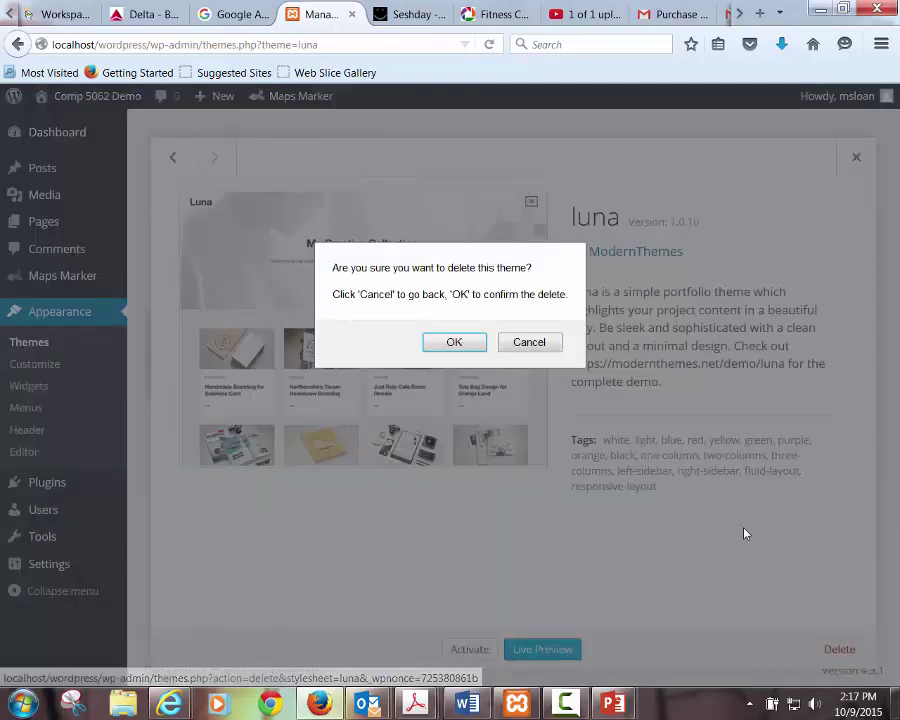
pyautogui.click(457, 343)
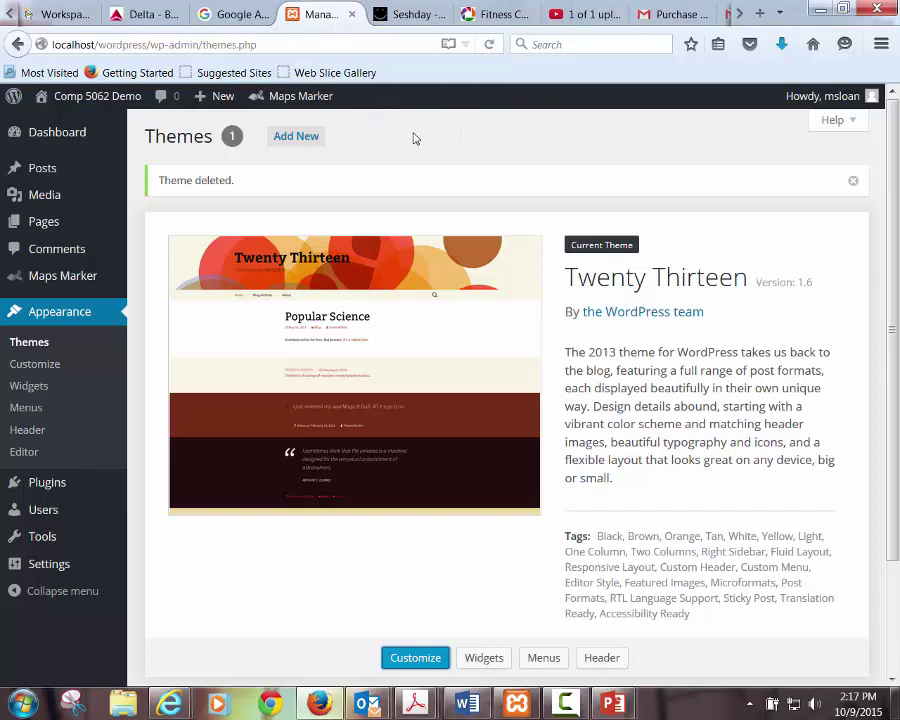
# Search the theme directory for "luna", then install and activate the luna theme
pyautogui.click(288, 137)
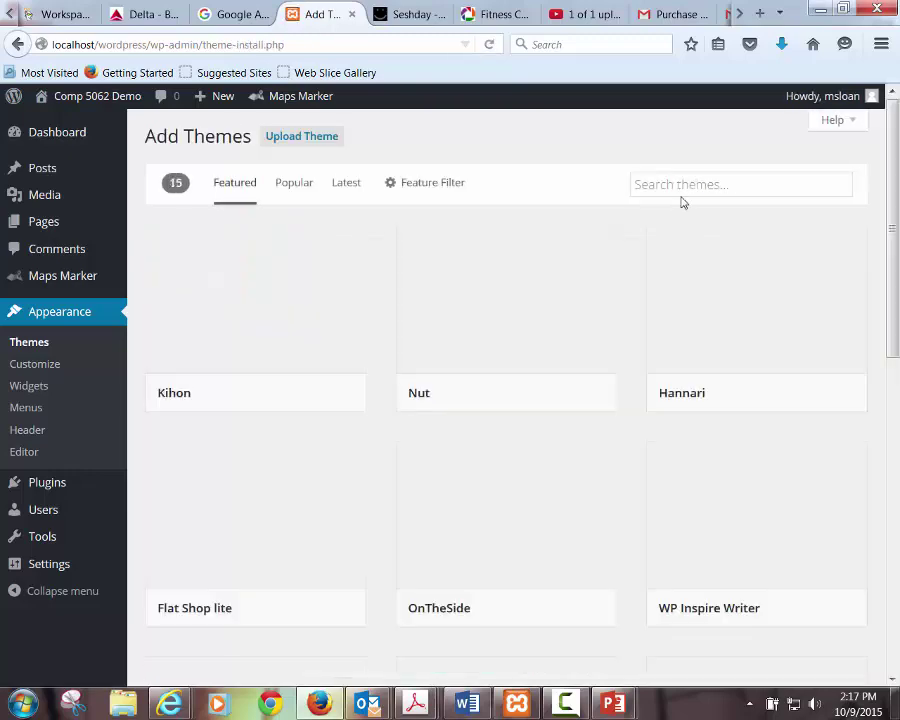
pyautogui.click(679, 189)
pyautogui.write('luna')
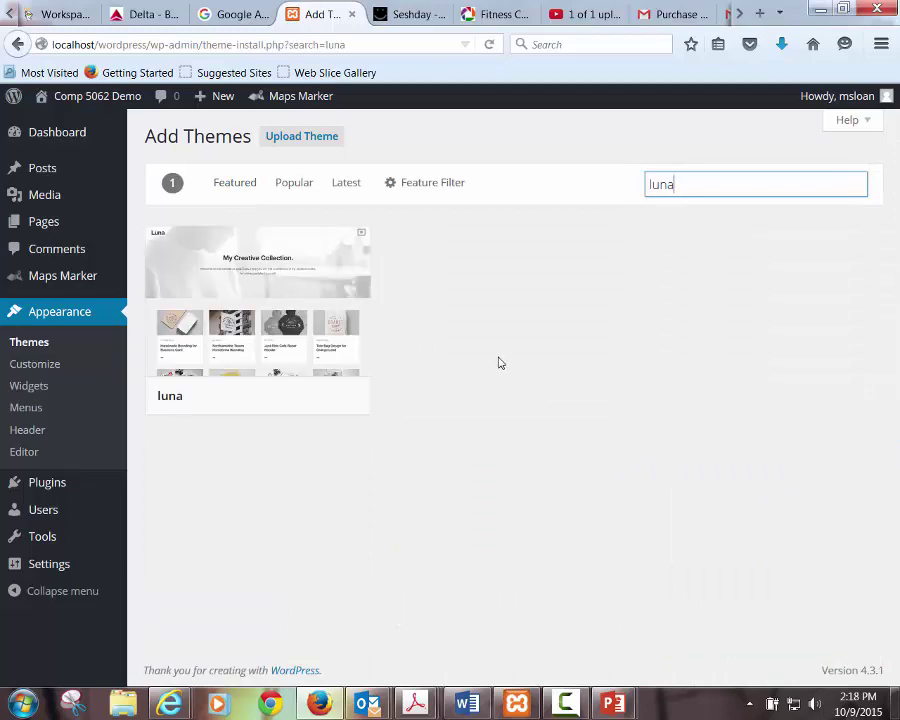
pyautogui.click(227, 269)
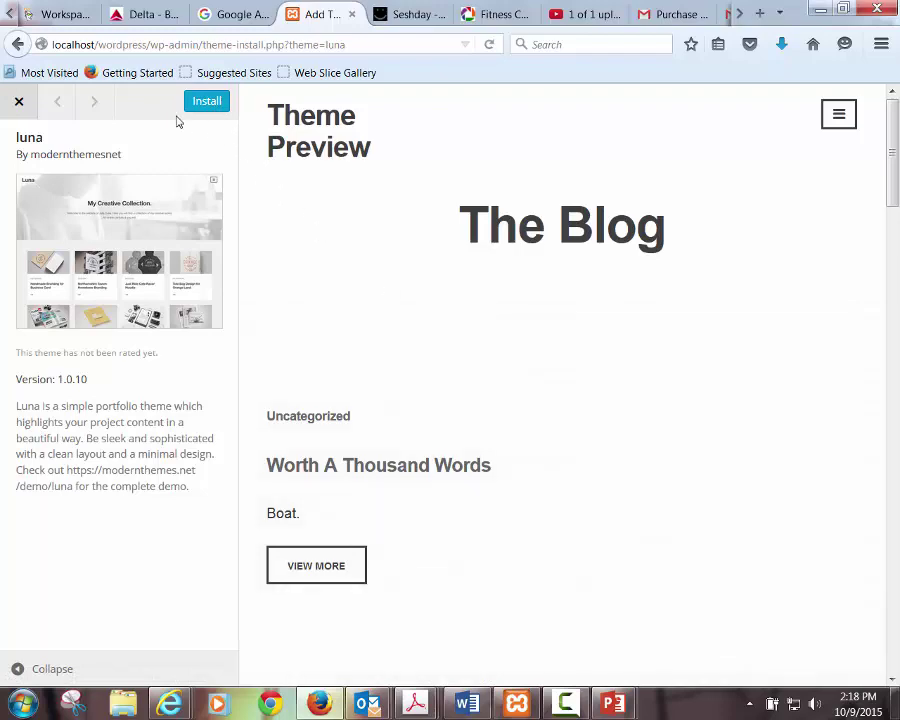
pyautogui.click(205, 101)
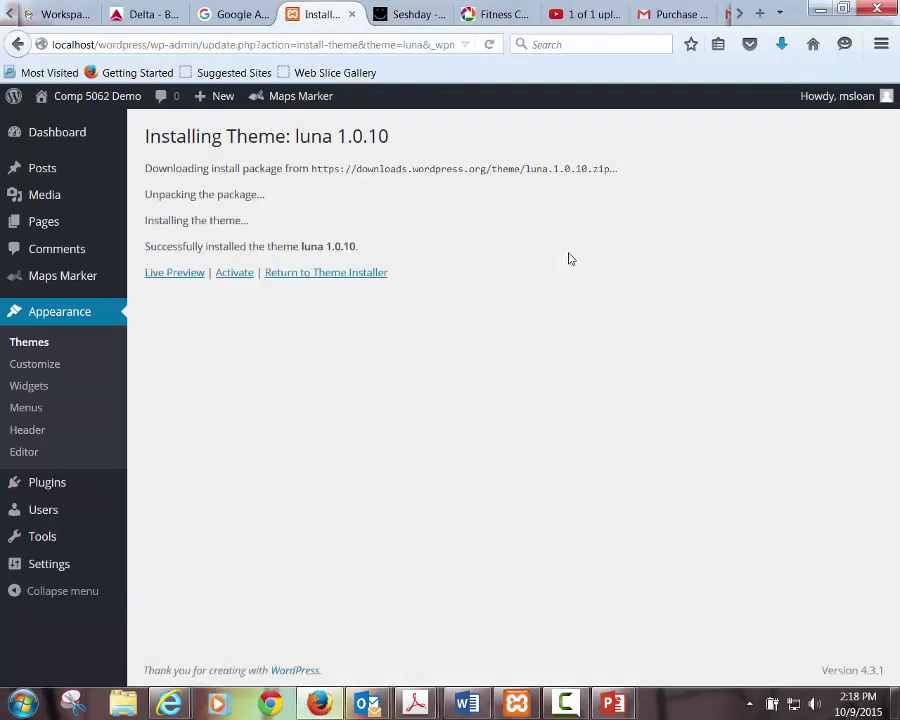
pyautogui.click(234, 273)
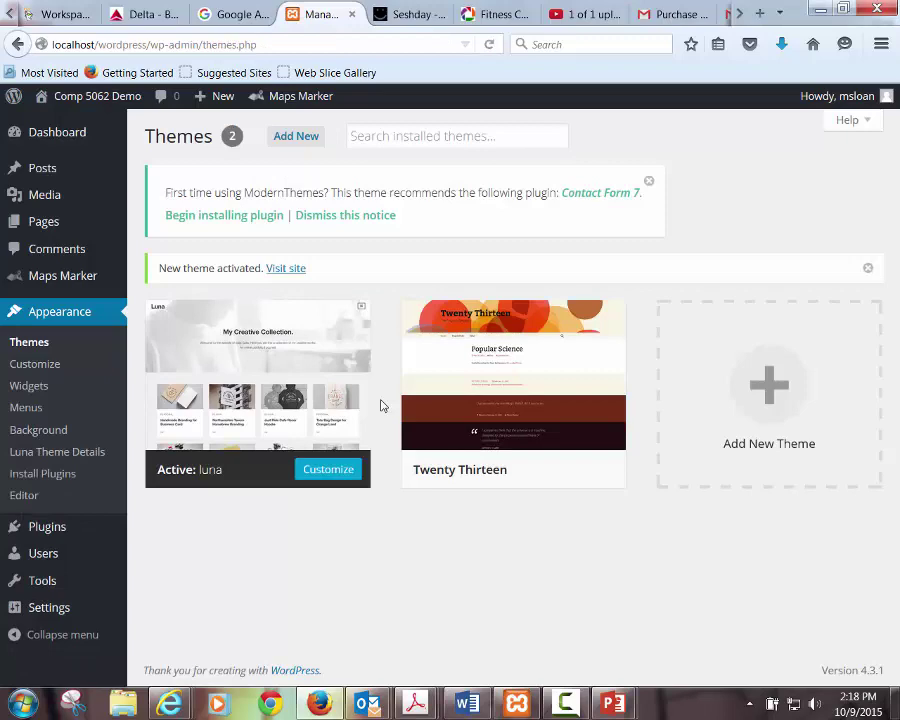
# Return to the dashboard home and collapse the Activity module, leaving At a Glance collapsed
pyautogui.moveTo(176, 328)
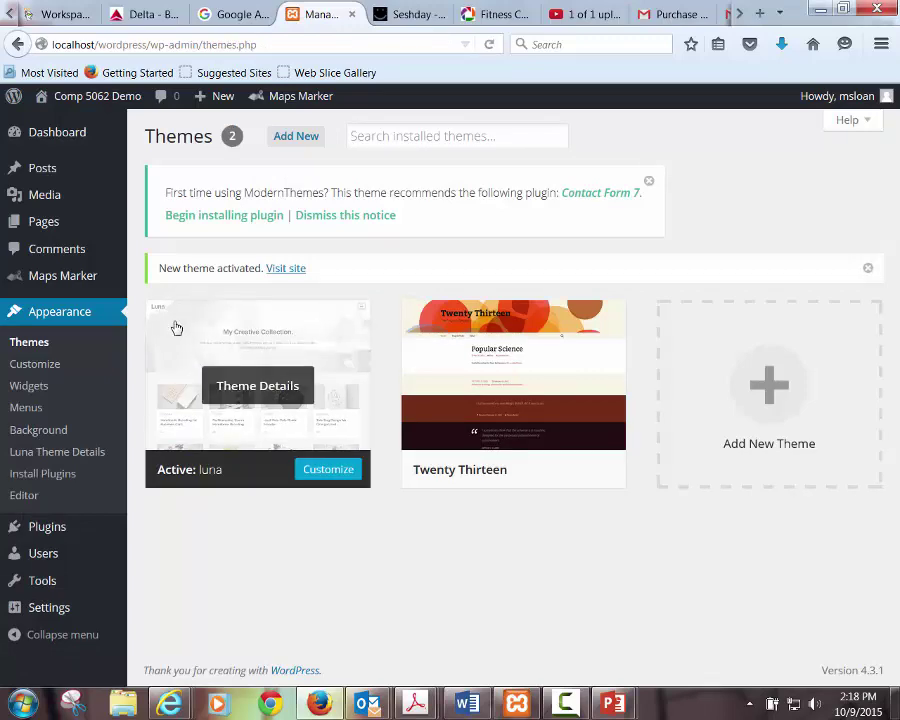
pyautogui.click(80, 133)
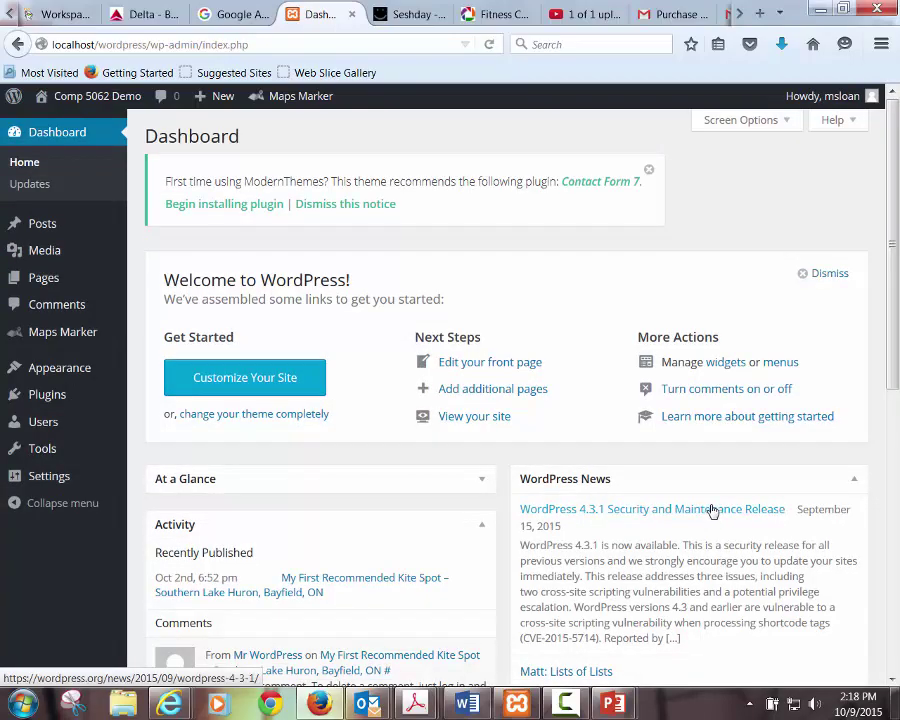
pyautogui.scroll(-1, 710, 510)
pyautogui.scroll(-5, 710, 510)
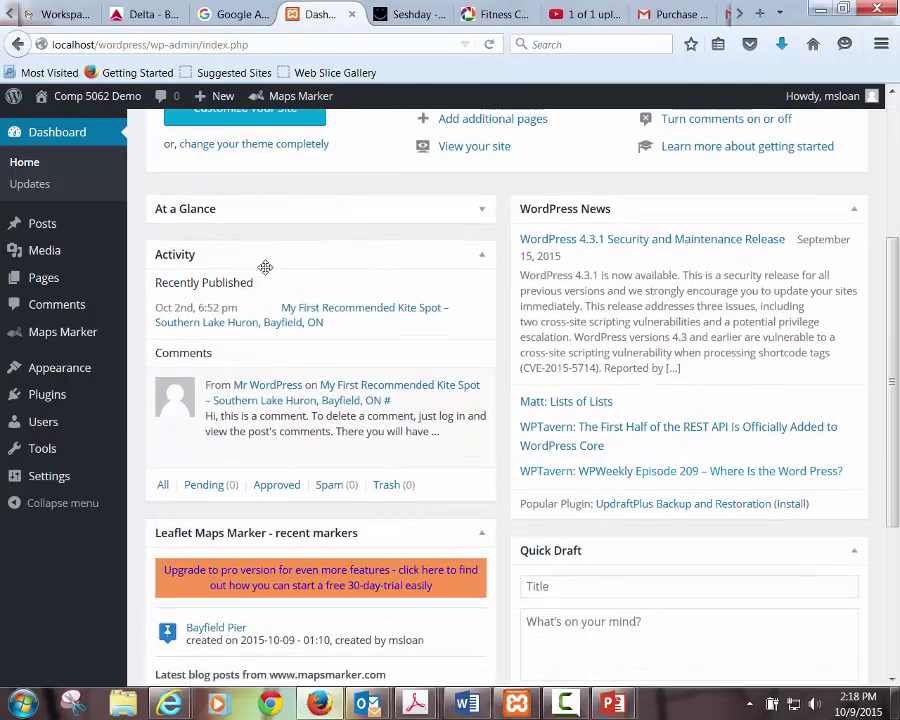
pyautogui.moveTo(262, 266)
pyautogui.mouseDown()
pyautogui.moveTo(337, 432)
pyautogui.moveTo(273, 281)
pyautogui.moveTo(225, 247)
pyautogui.moveTo(250, 245)
pyautogui.mouseUp()
pyautogui.click(481, 218)
pyautogui.click(480, 222)
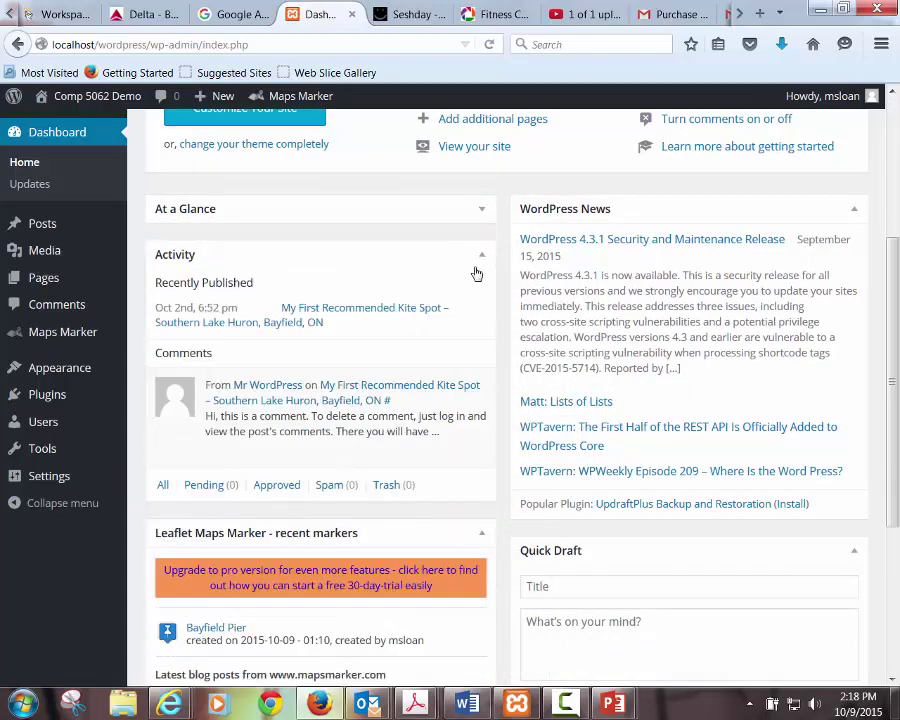
pyautogui.click(481, 262)
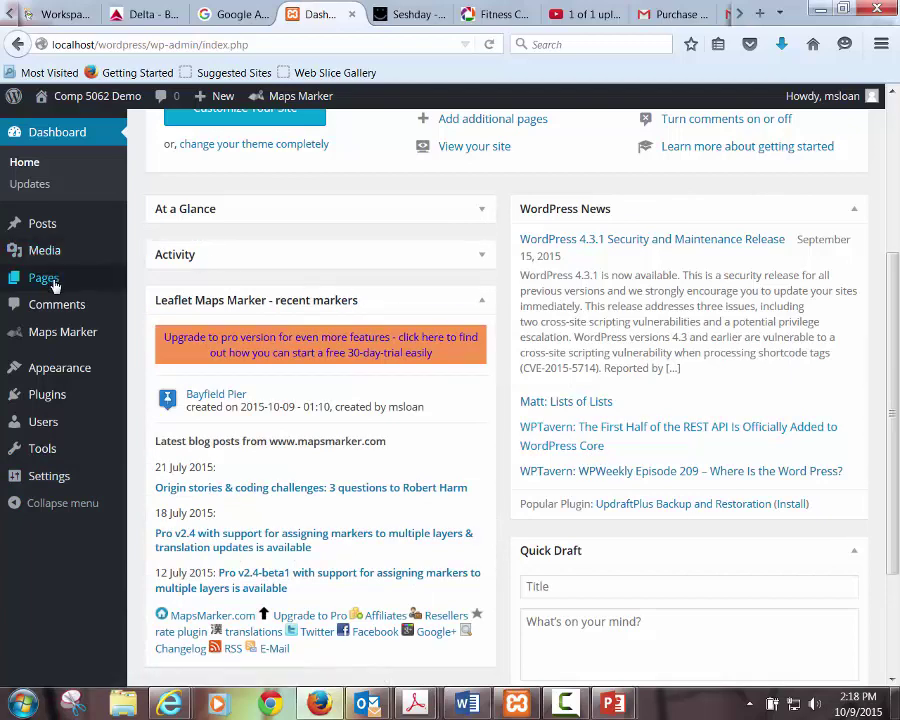
# Open the Home front page for editing from the list of all pages
pyautogui.moveTo(49, 284)
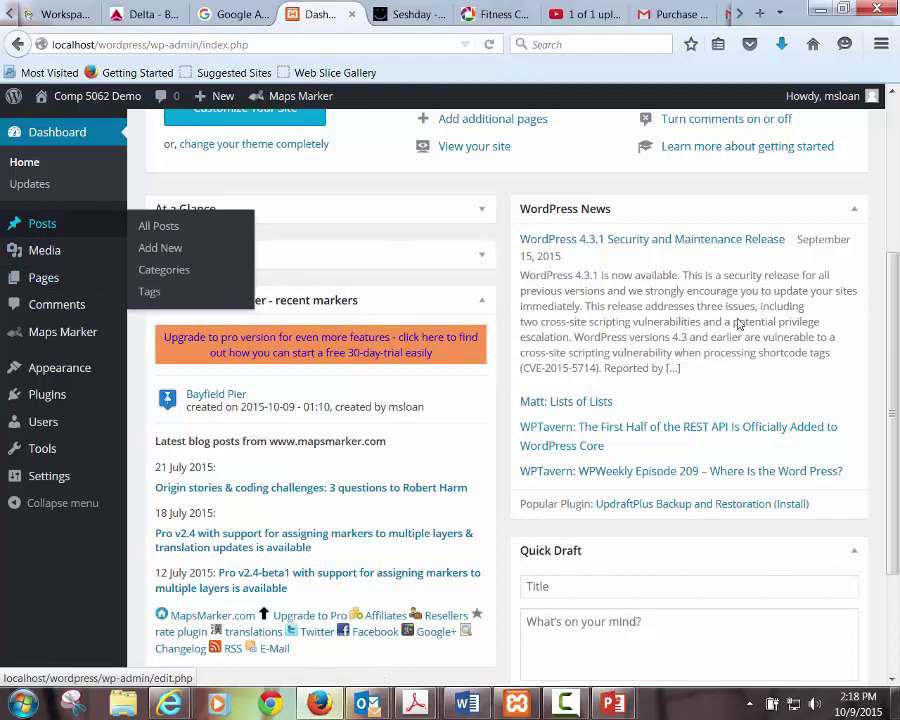
pyautogui.click(43, 277)
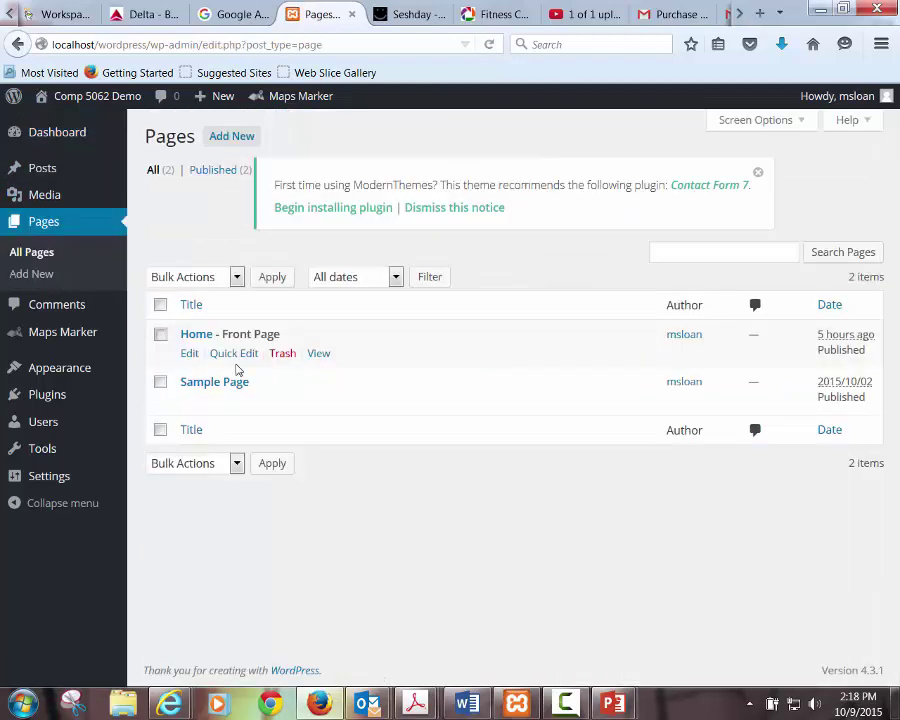
pyautogui.click(188, 355)
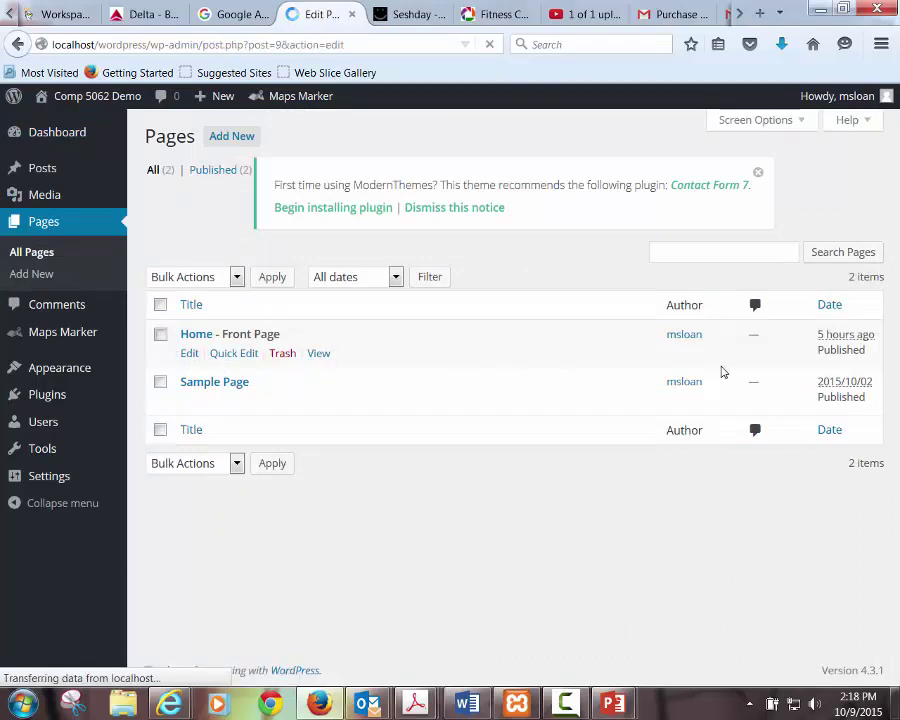
pyautogui.scroll(-5, 499, 451)
pyautogui.scroll(3, 207, 430)
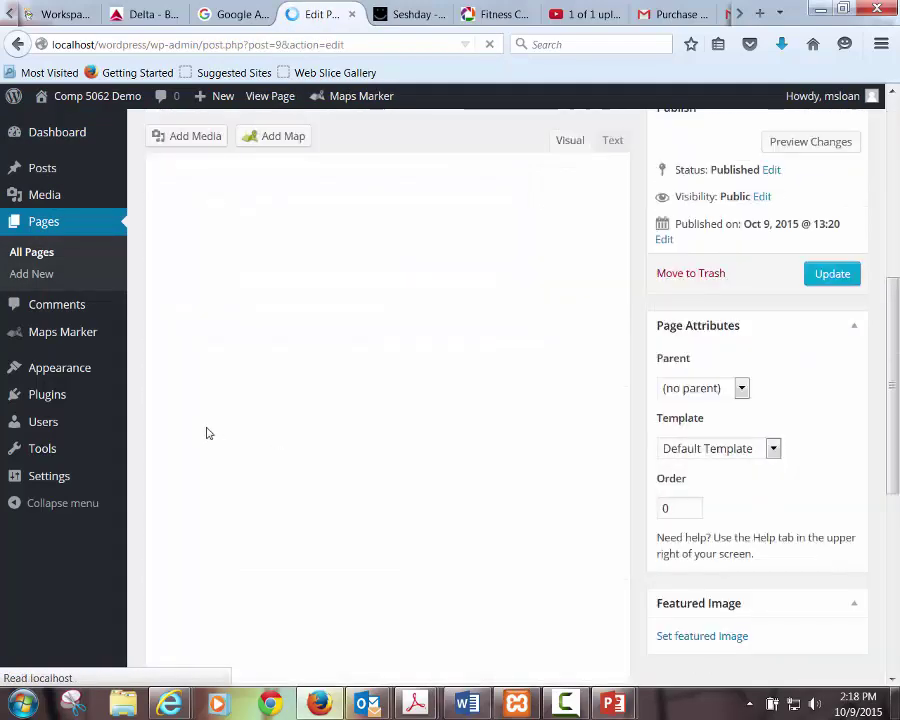
# Move the Slug module below Comments and collapse the Discussion module in the Home page editor
pyautogui.scroll(-5, 372, 442)
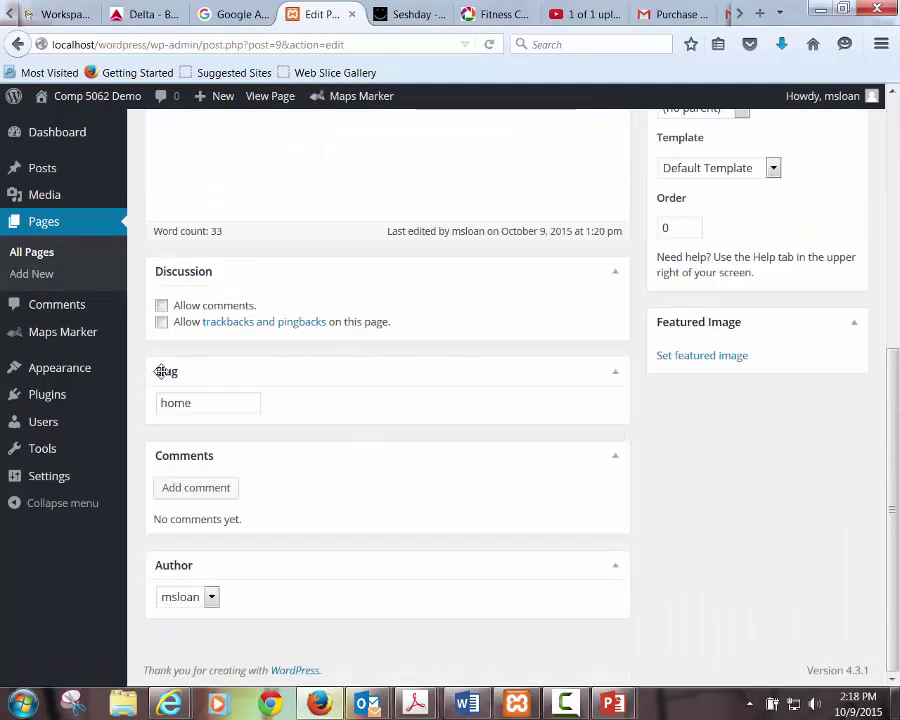
pyautogui.moveTo(158, 370); pyautogui.dragTo(172, 530)
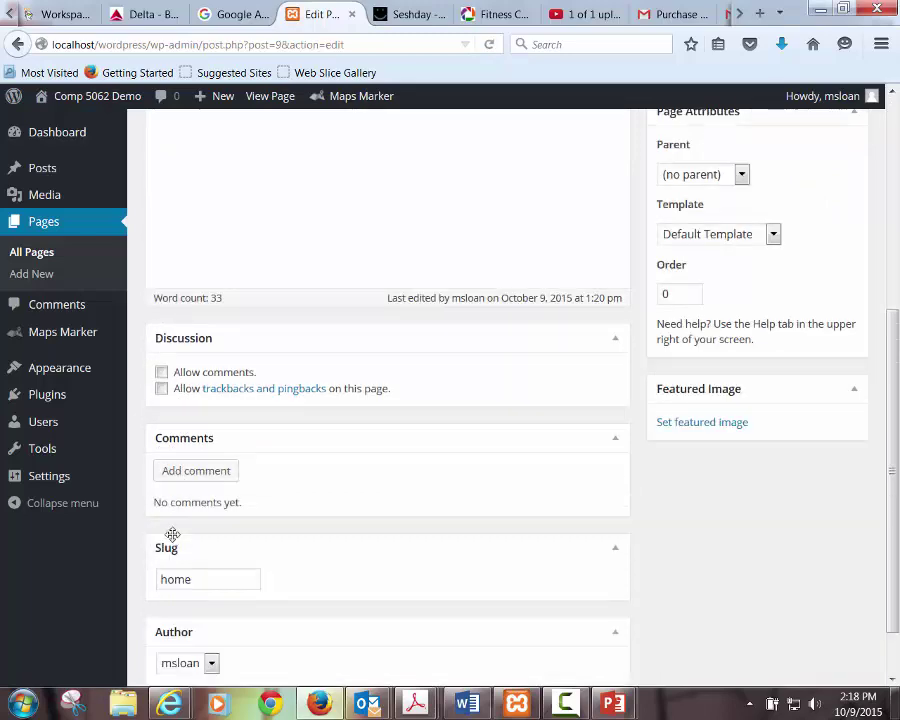
pyautogui.click(614, 340)
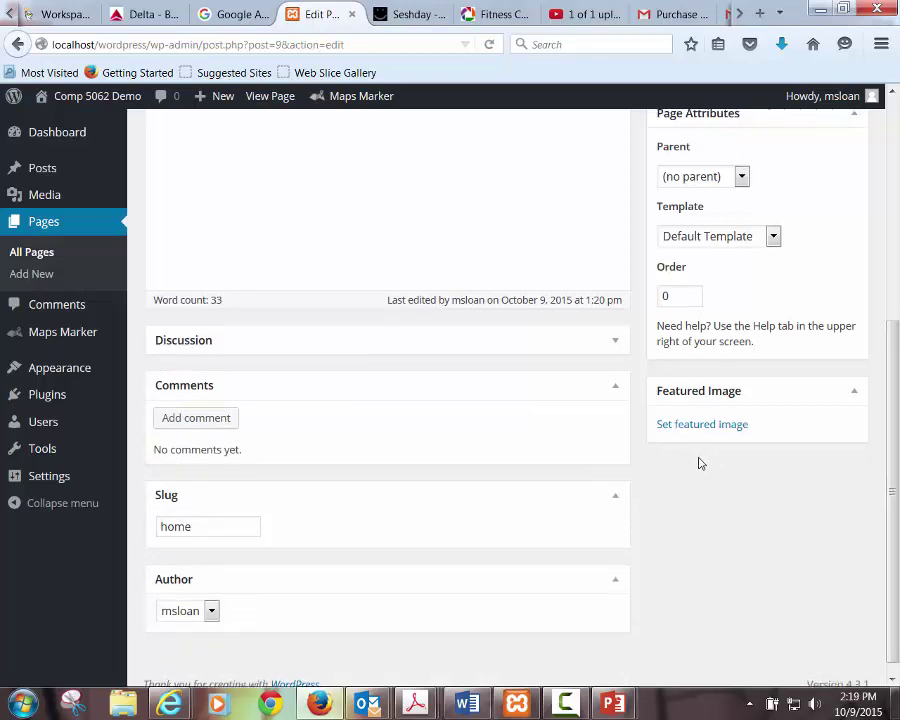
pyautogui.scroll(4, 699, 465)
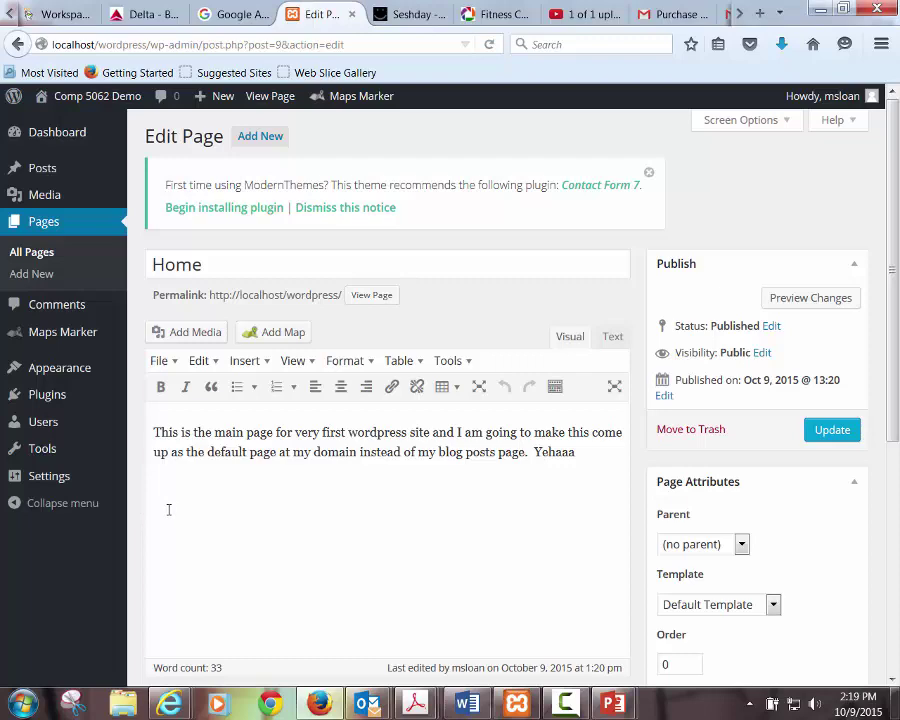
# Open the installed plugins page and switch to the week5.1 presentation in PowerPoint
pyautogui.moveTo(54, 339)
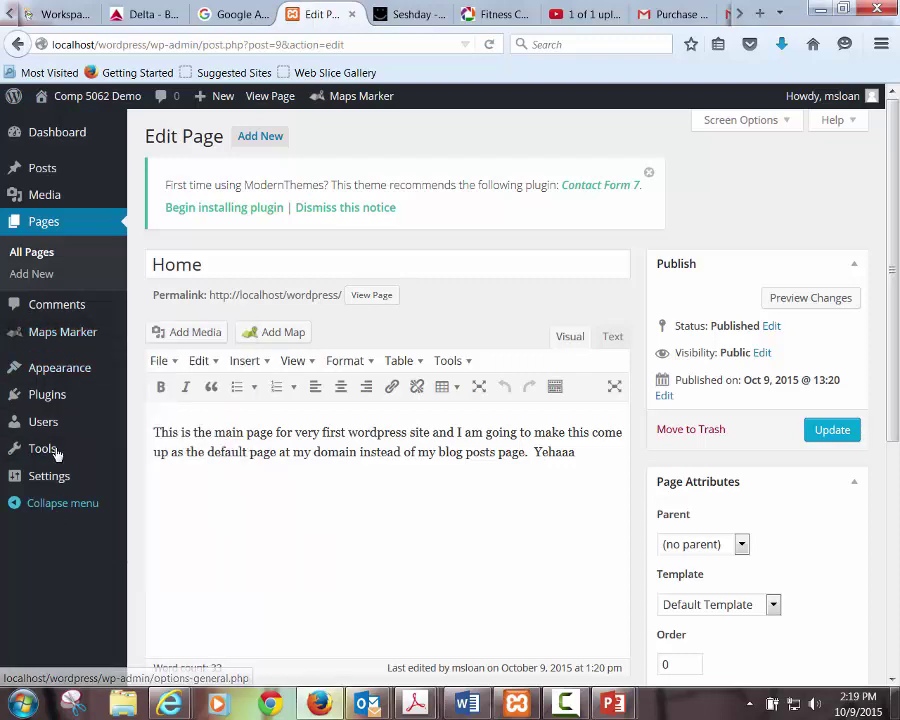
pyautogui.click(57, 404)
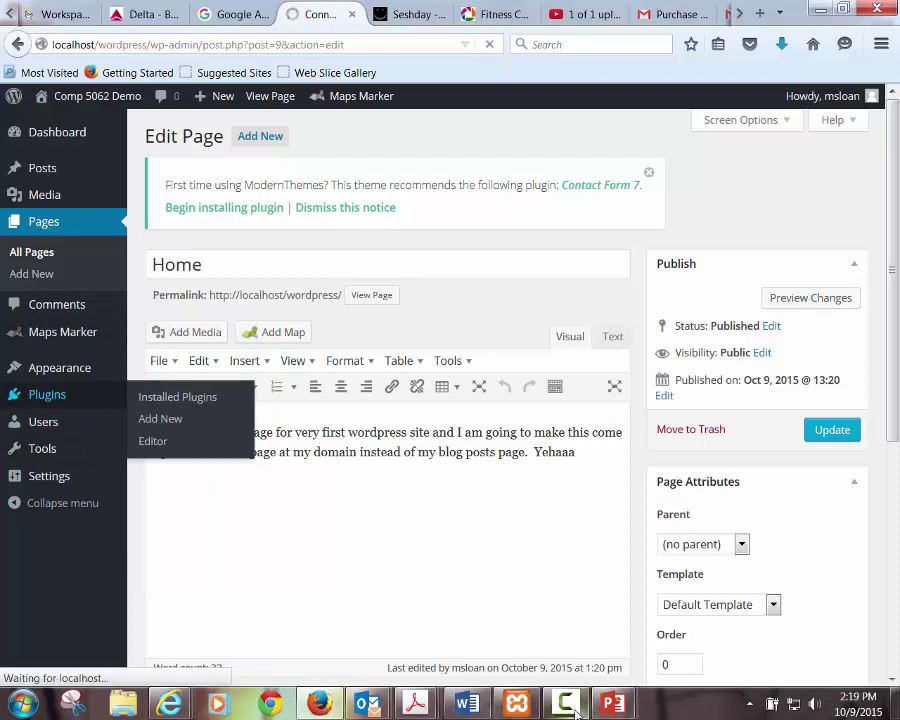
pyautogui.click(577, 710)
pyautogui.hotkey('alt', 'Tab')
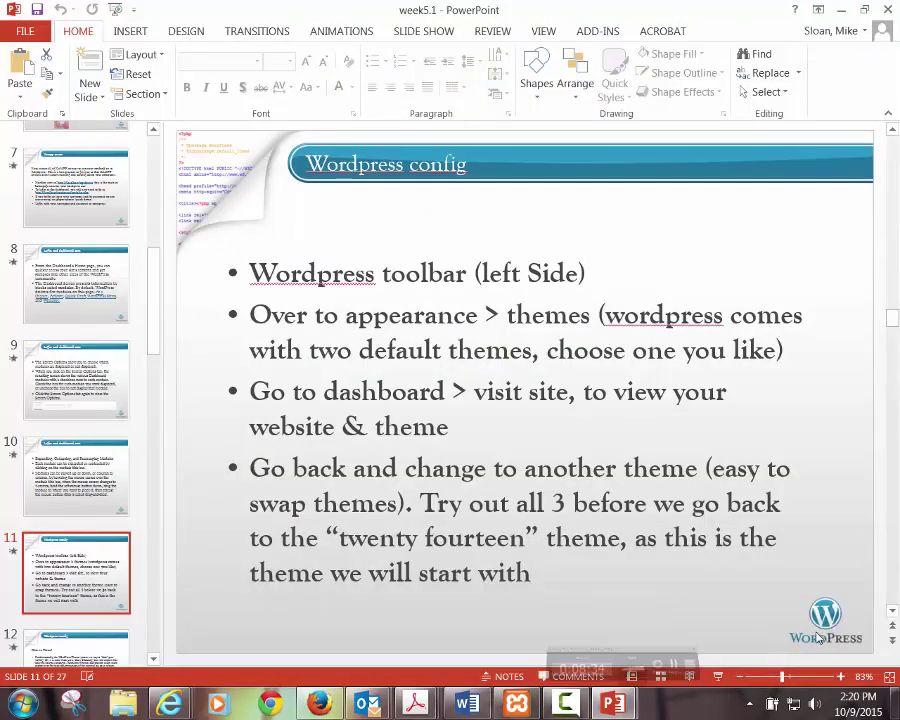
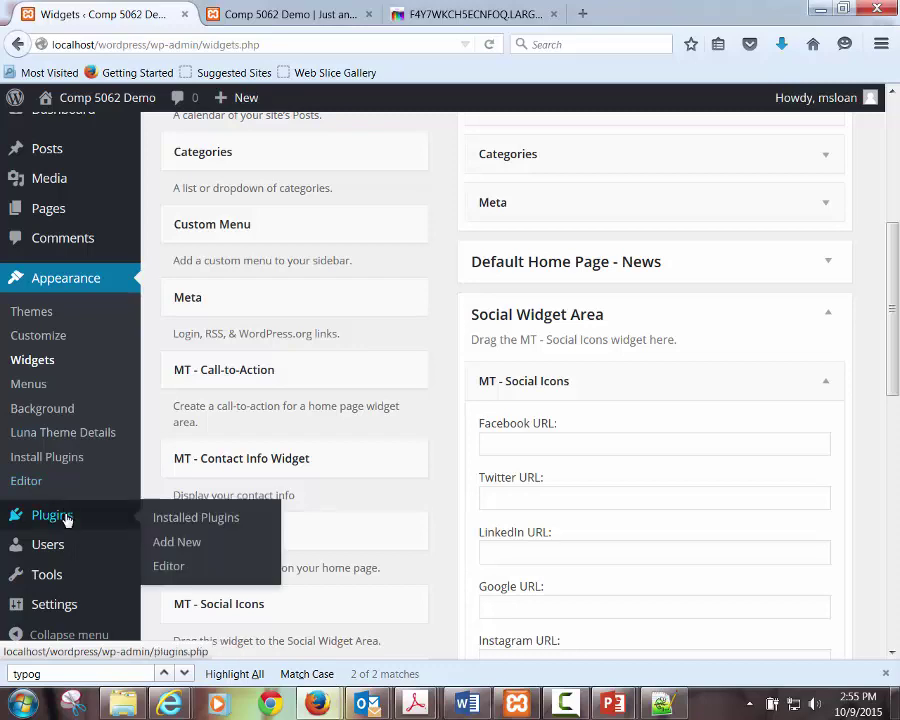
# Search the plugin directory for "akismet" and install the Akismet plugin by Automattic
pyautogui.click(40, 514)
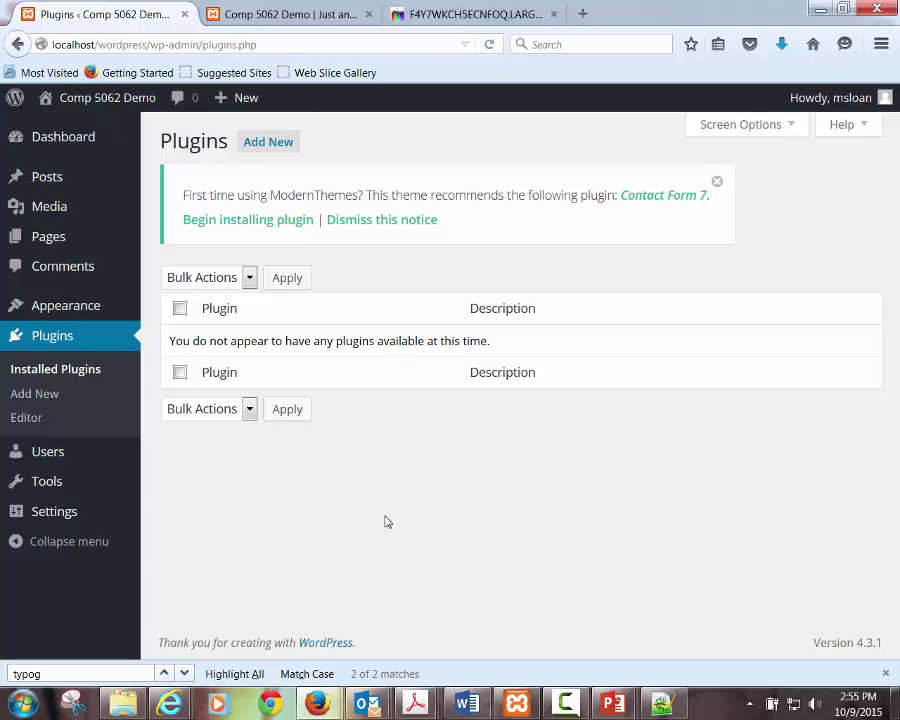
pyautogui.click(272, 140)
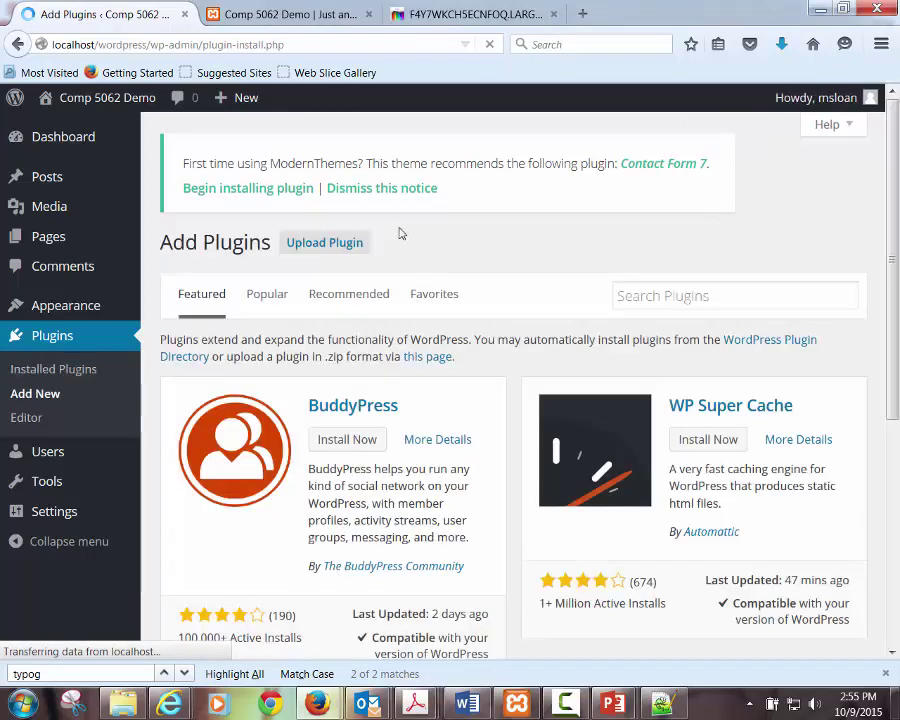
pyautogui.click(732, 291)
pyautogui.write('akismet')
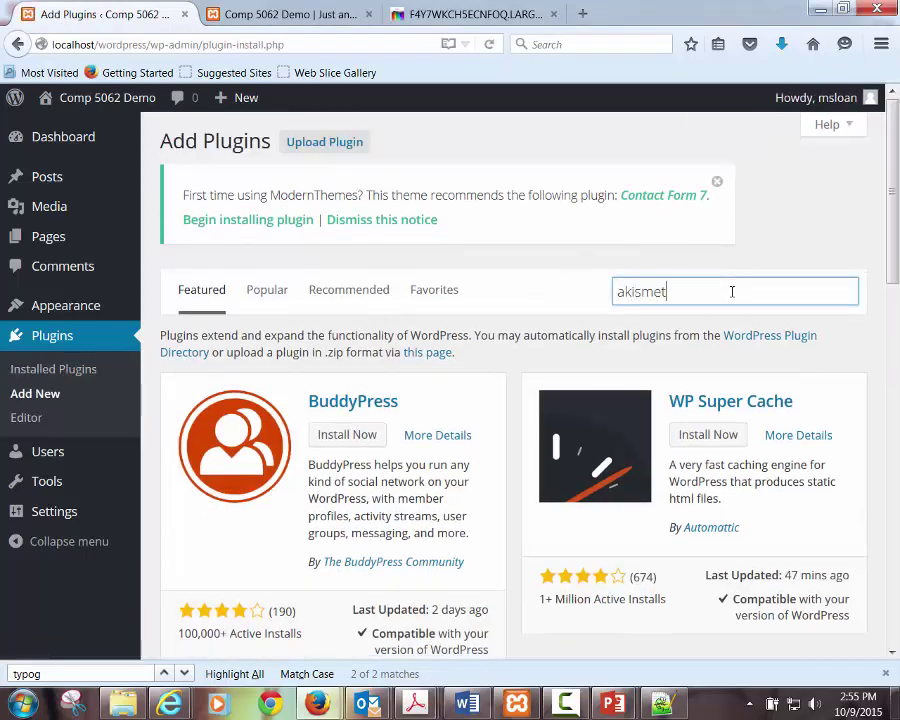
pyautogui.press('Return')
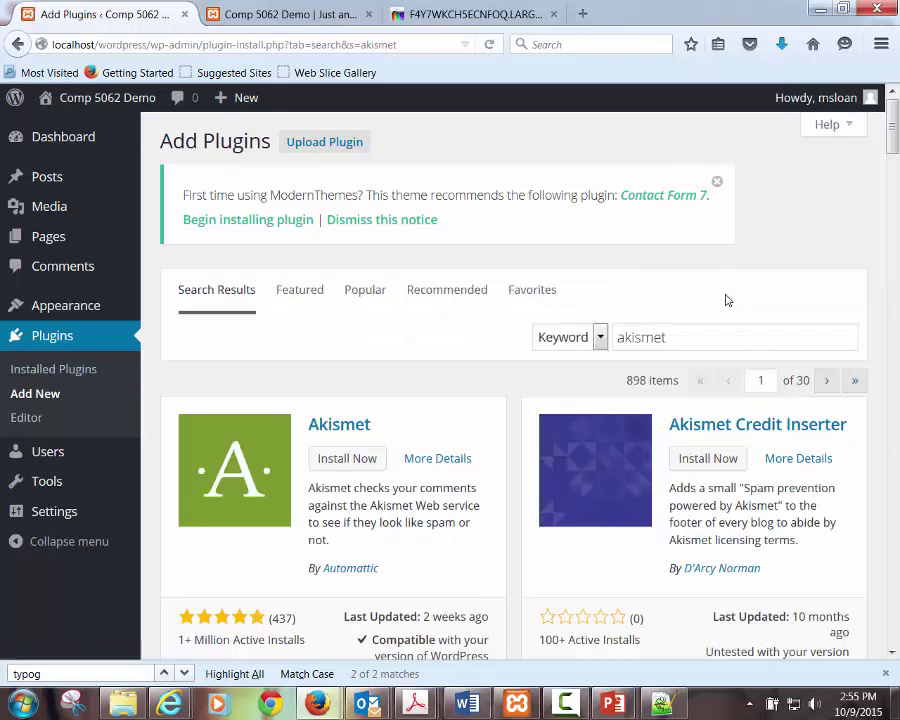
pyautogui.click(318, 458)
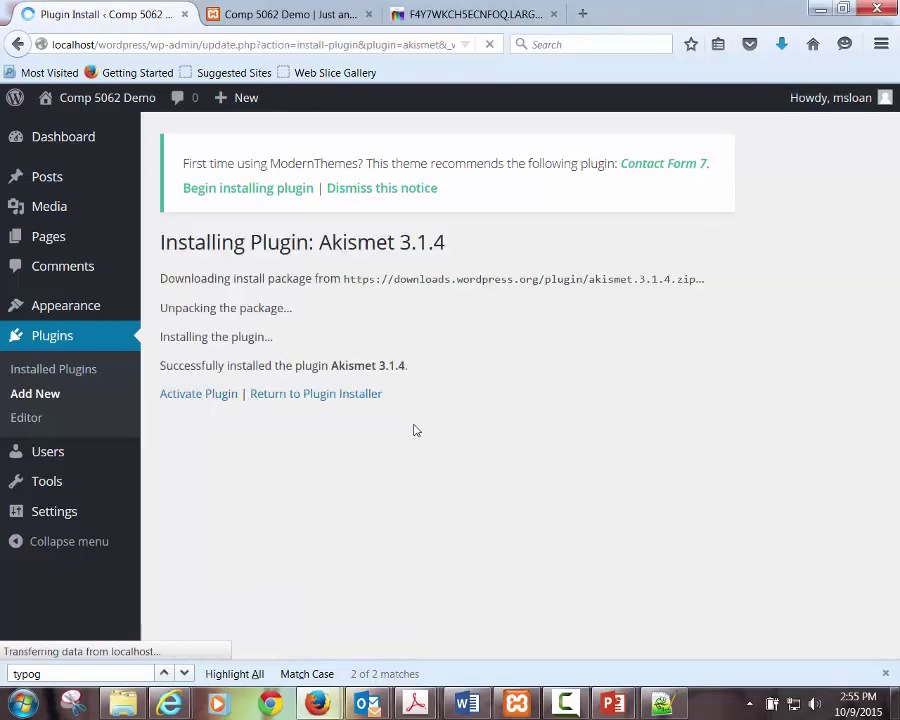
# Return to the plugin installer and view the page for uploading a .zip plugin, going back to the featured plugins
pyautogui.click(322, 393)
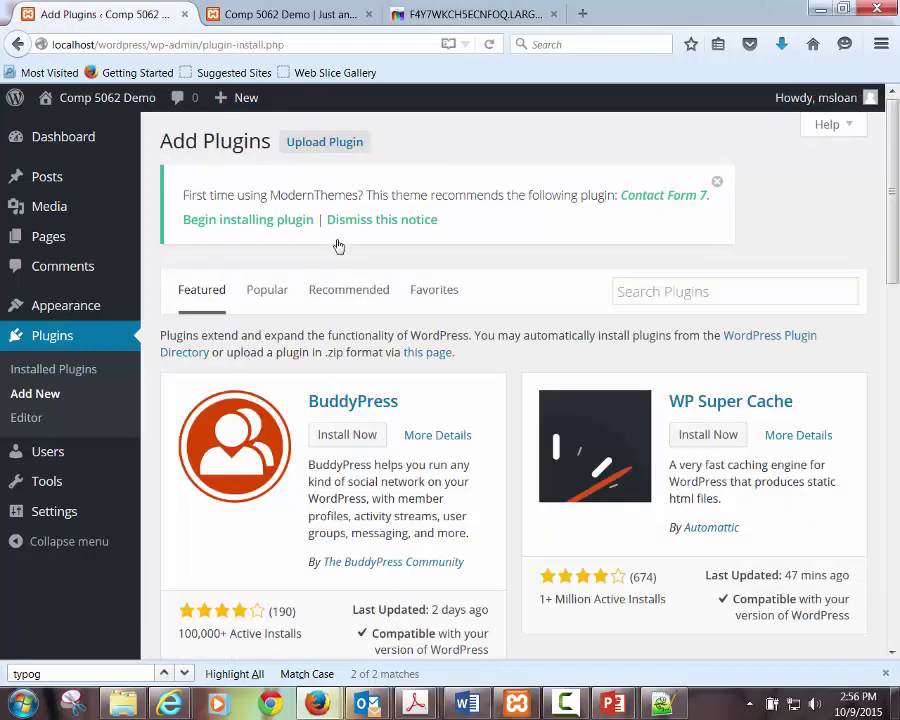
pyautogui.click(340, 143)
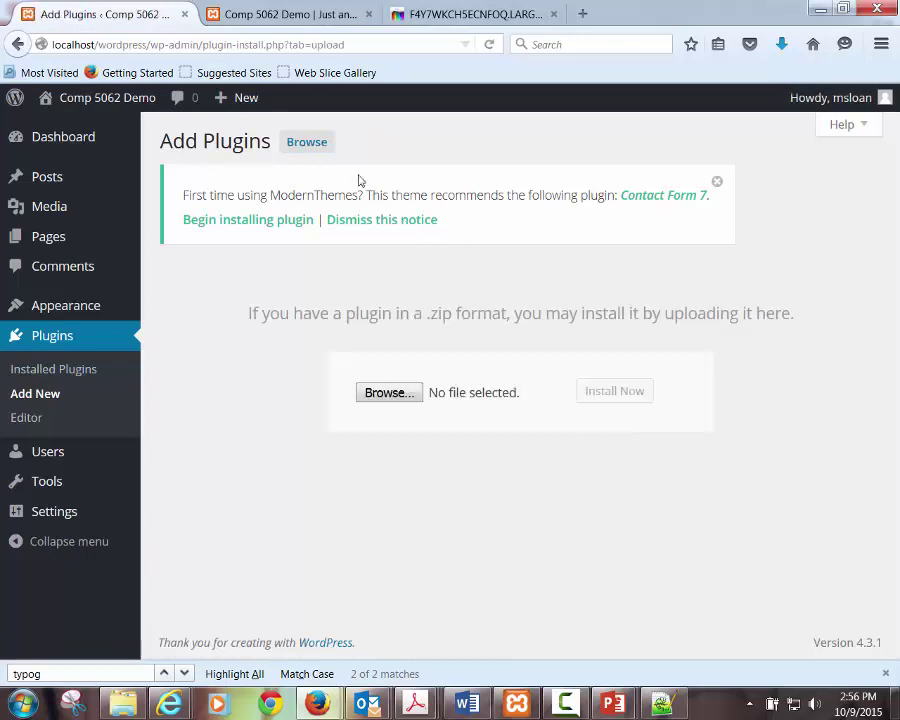
pyautogui.click(17, 44)
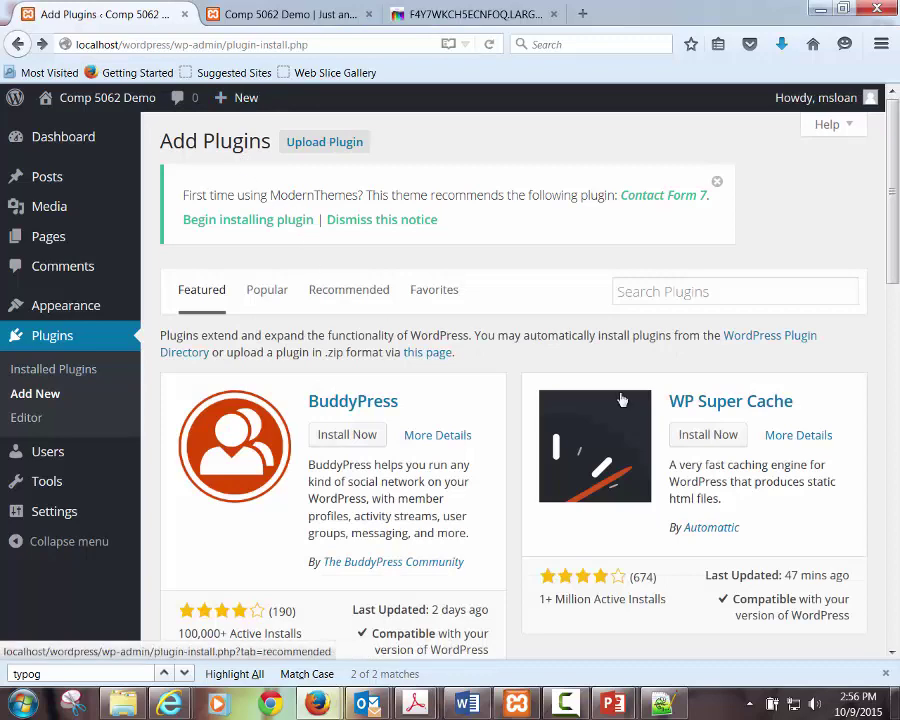
# Search the plugin directory for "hello dolly"
pyautogui.click(734, 297)
pyautogui.write('holl')
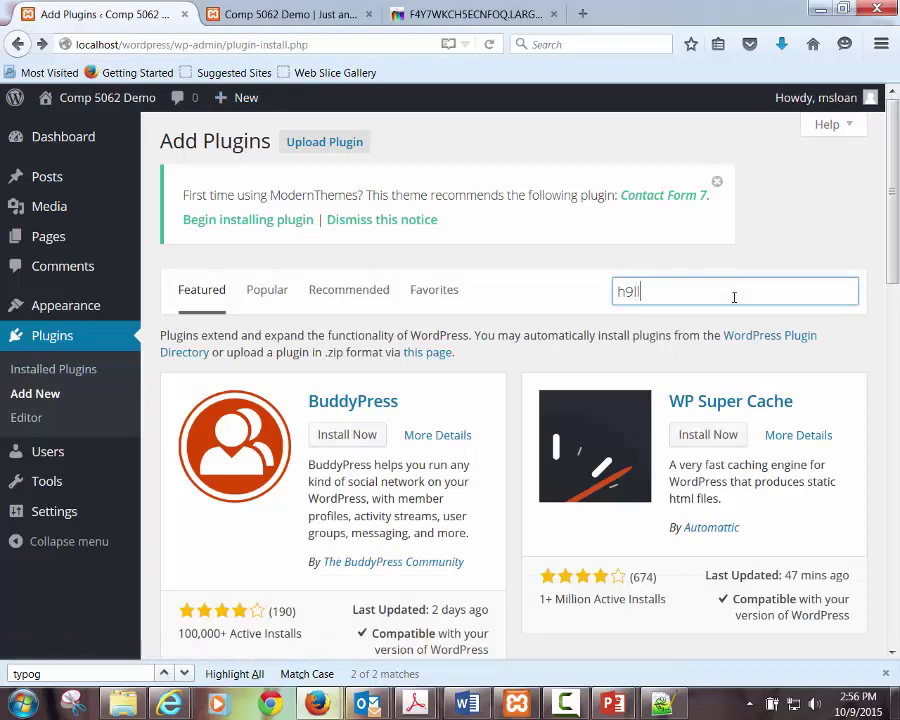
pyautogui.press('BackSpace')
pyautogui.press('BackSpace')
pyautogui.write('olly')
pyautogui.press('BackSpace')
pyautogui.press('BackSpace')
pyautogui.press('BackSpace')
pyautogui.write('e')
pyautogui.press('BackSpace')
pyautogui.press('BackSpace')
pyautogui.write('ello dolly')
pyautogui.press('Return')
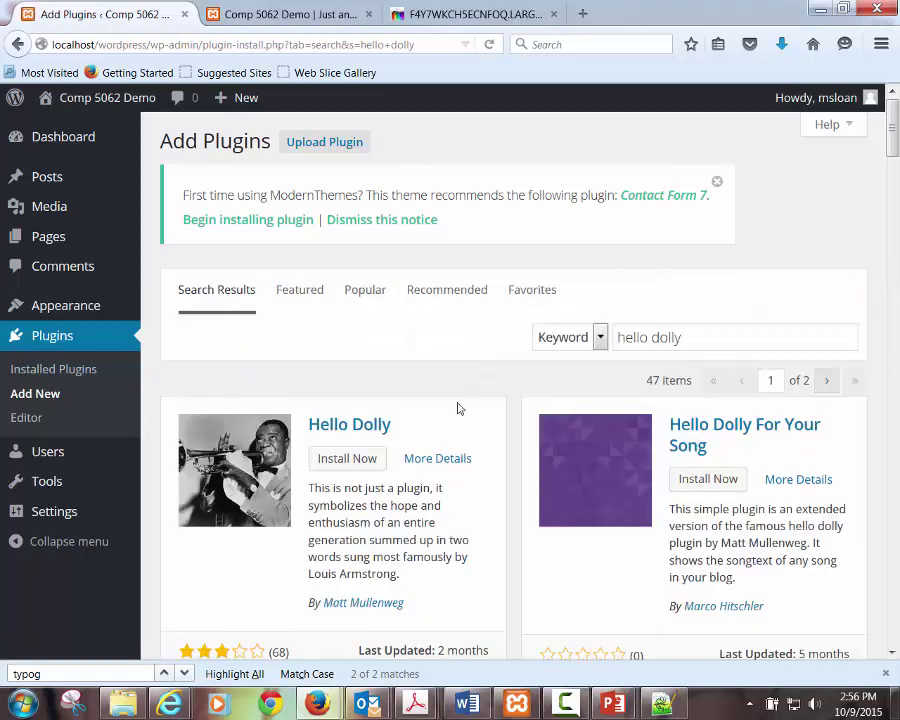
# Install and activate the Hello Dolly plugin, and deactivate it again from the installed plugins
pyautogui.click(360, 463)
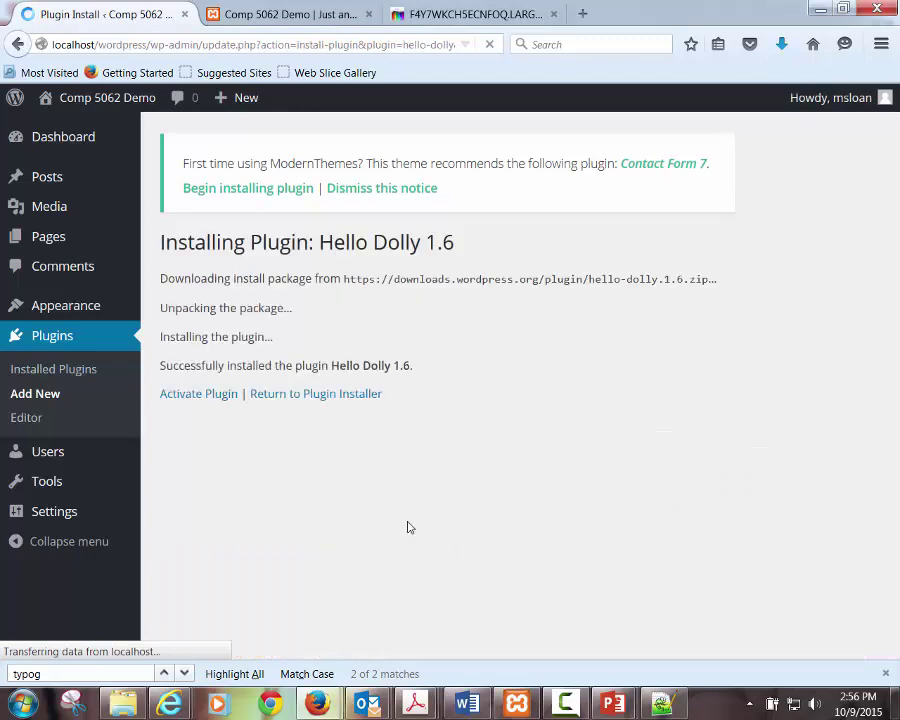
pyautogui.click(178, 390)
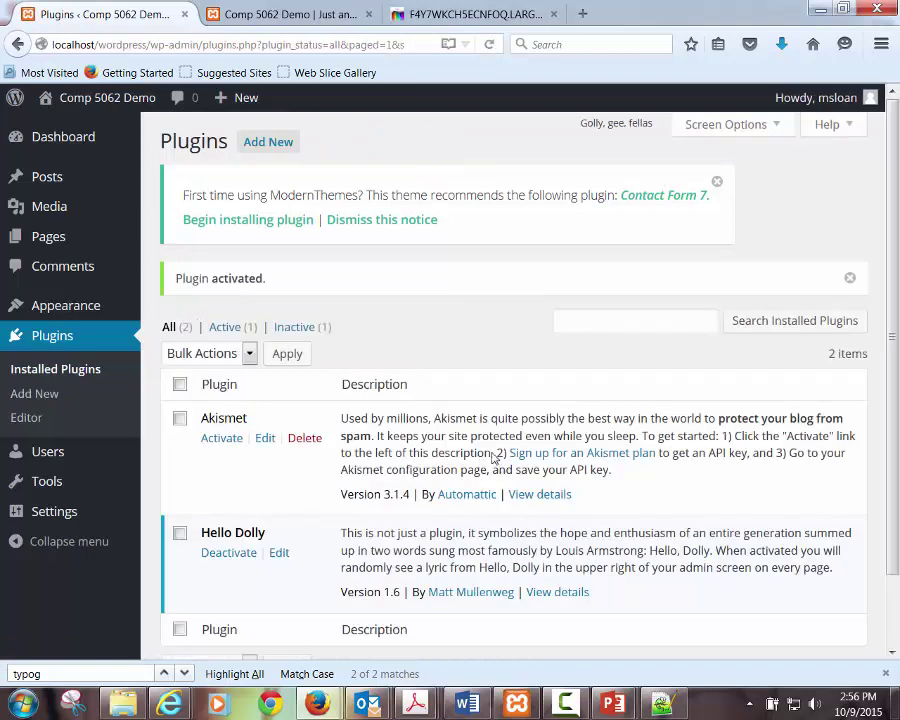
pyautogui.click(224, 552)
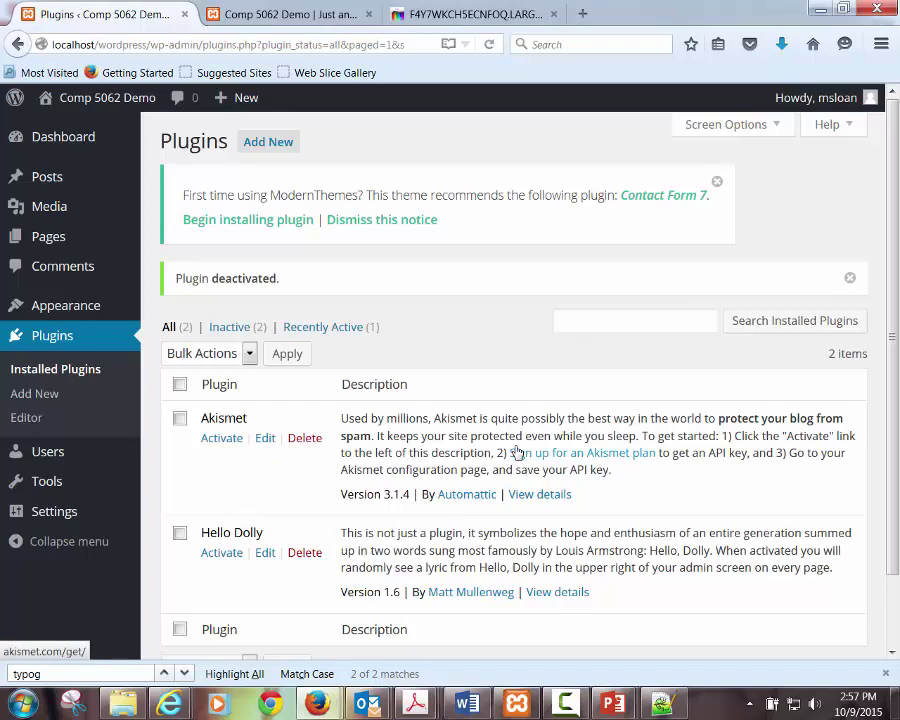
# Delete the Akismet plugin and its files, checking its folder in wp-content\plugins in Windows Explorer before confirming
pyautogui.click(304, 437)
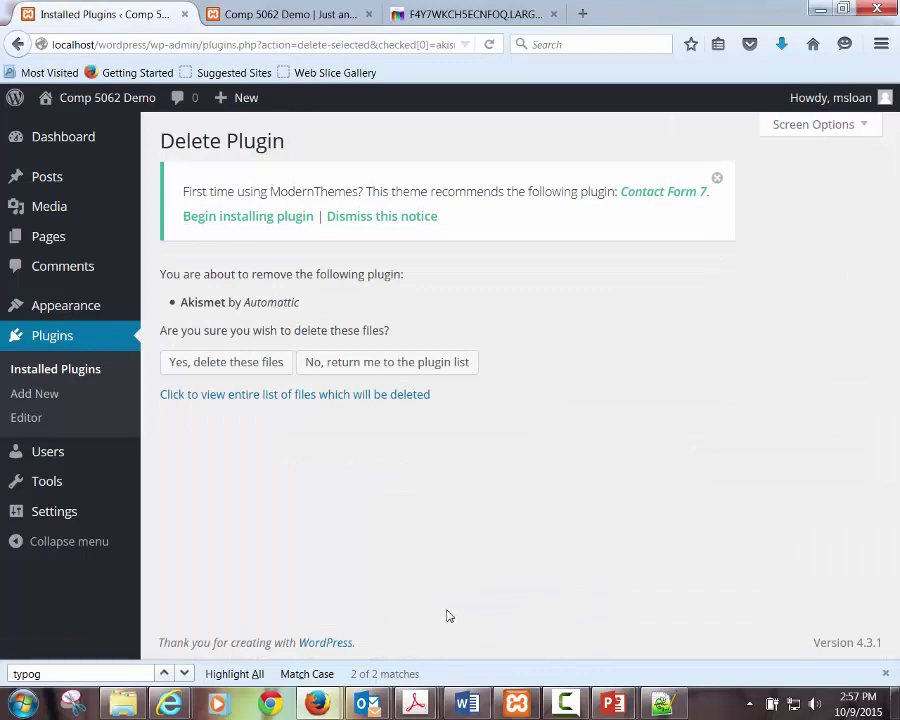
pyautogui.click(121, 701)
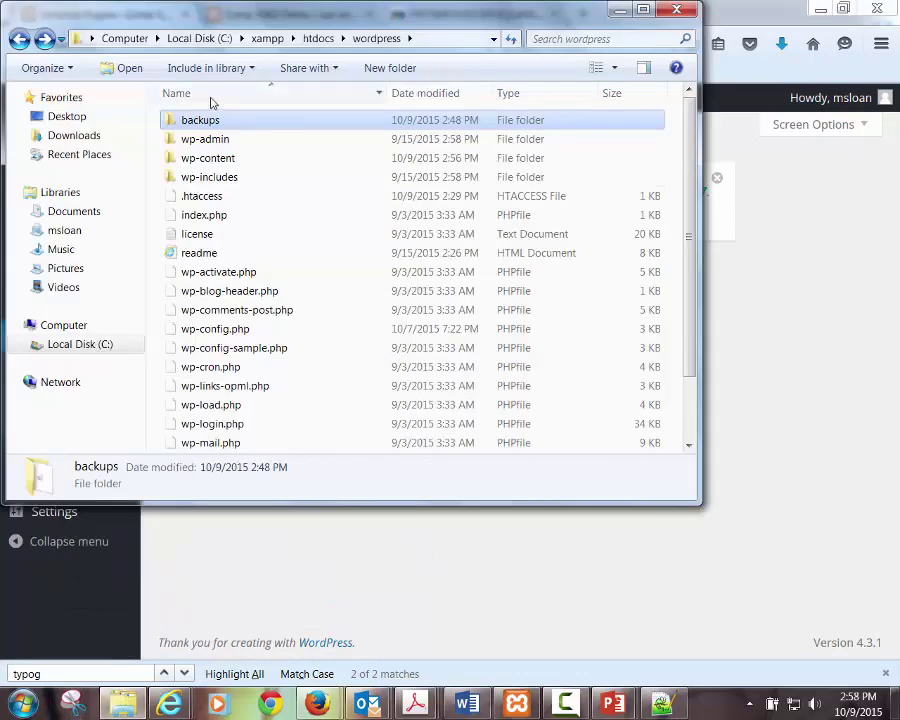
pyautogui.doubleClick(267, 158)
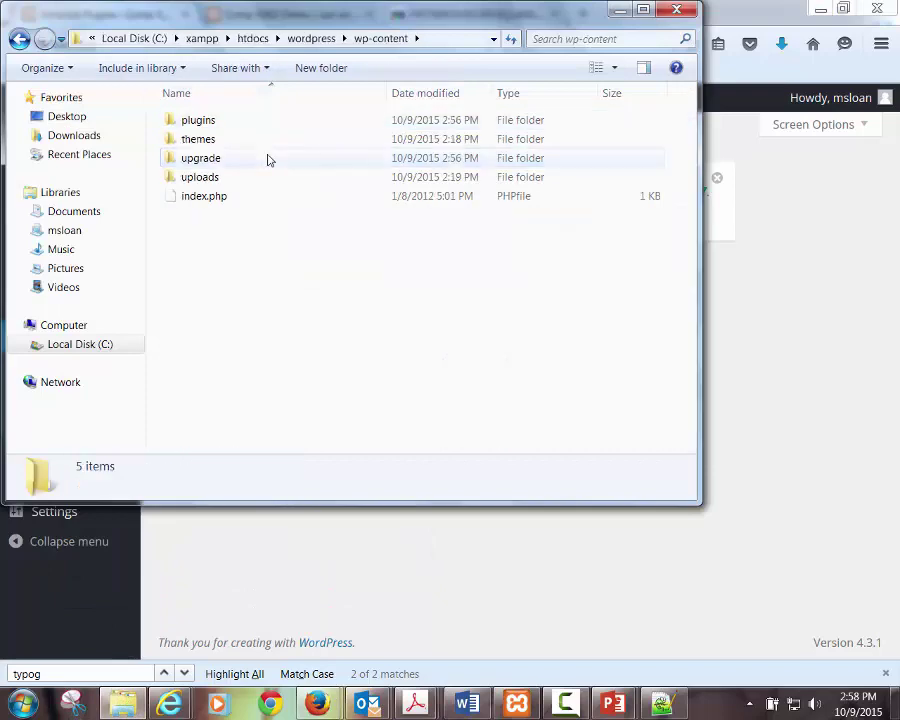
pyautogui.doubleClick(200, 120)
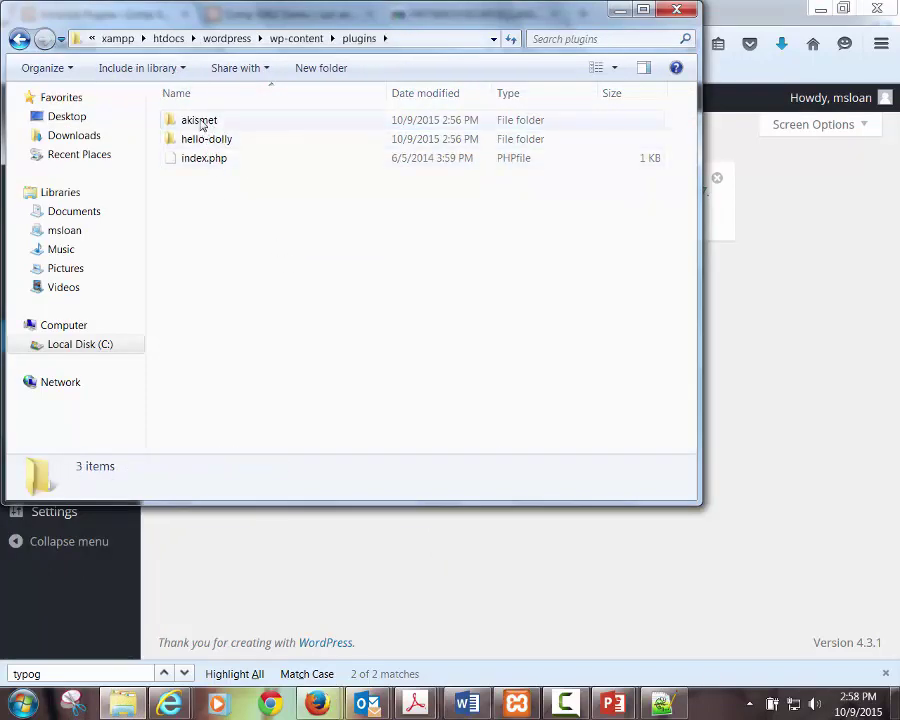
pyautogui.click(777, 379)
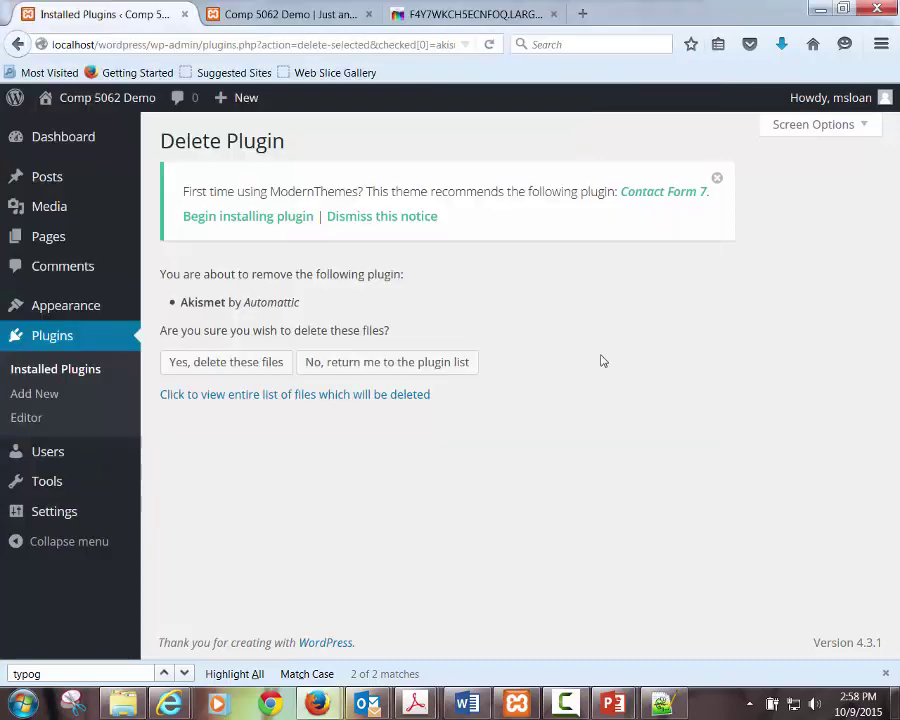
pyautogui.click(240, 369)
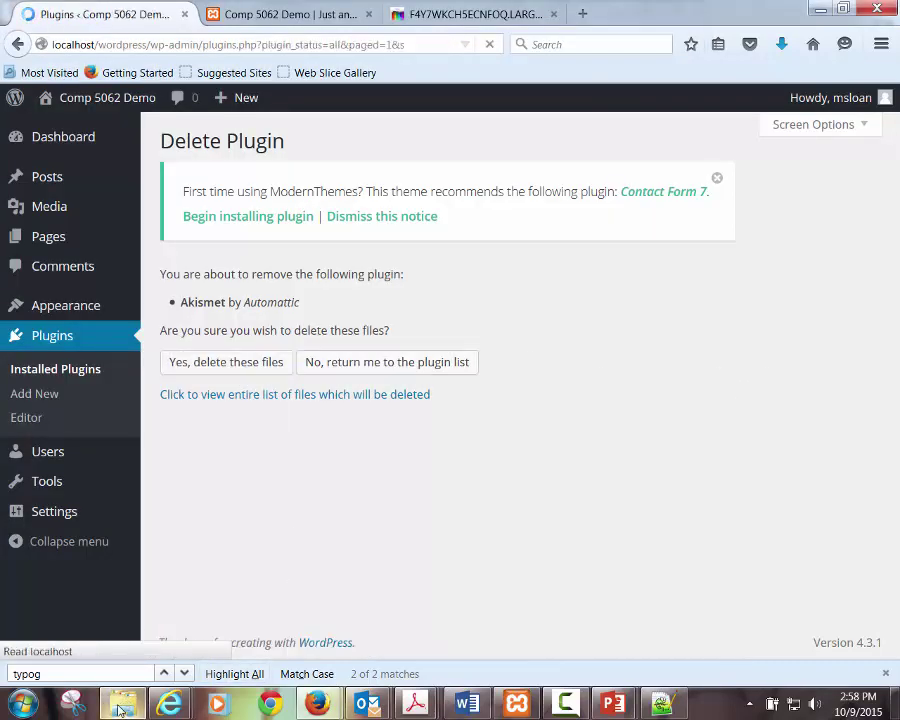
# Recheck the plugins folder in Windows Explorer, close it, and activate the Hello Dolly plugin in WordPress
pyautogui.click(120, 705)
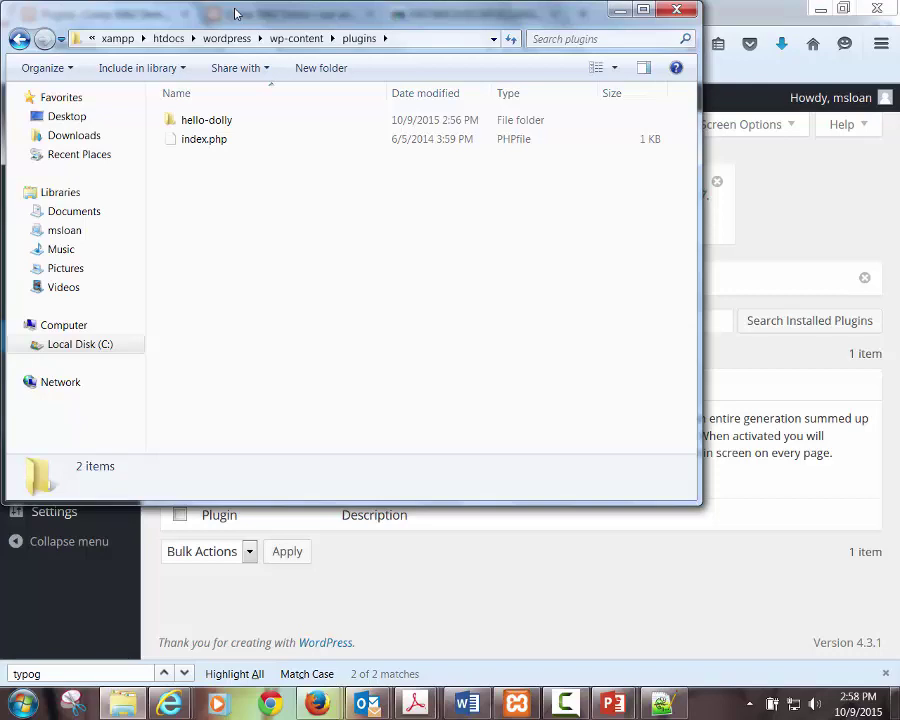
pyautogui.click(676, 10)
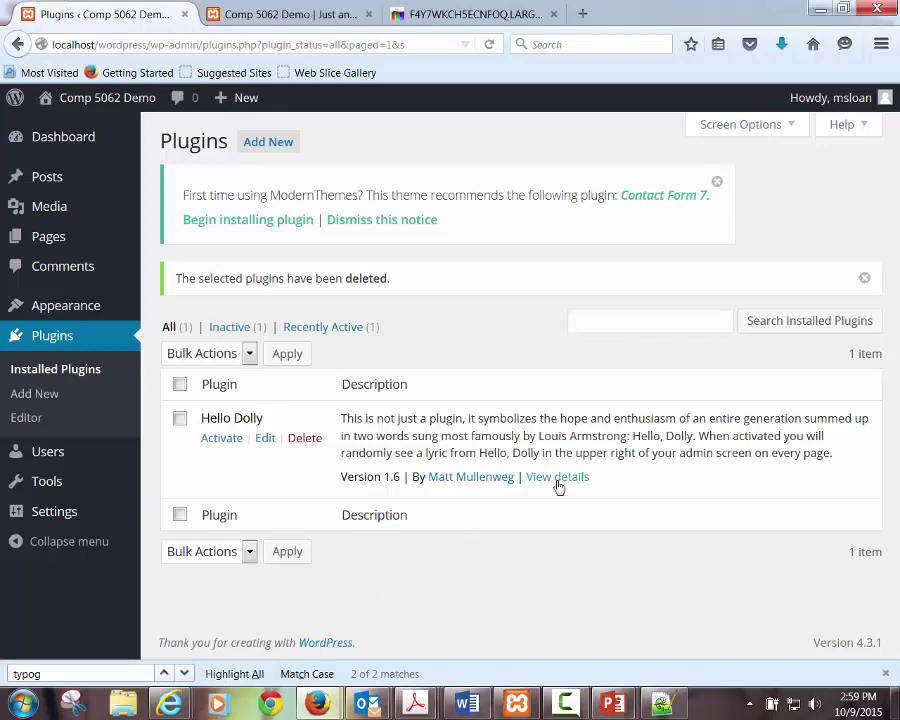
pyautogui.click(221, 438)
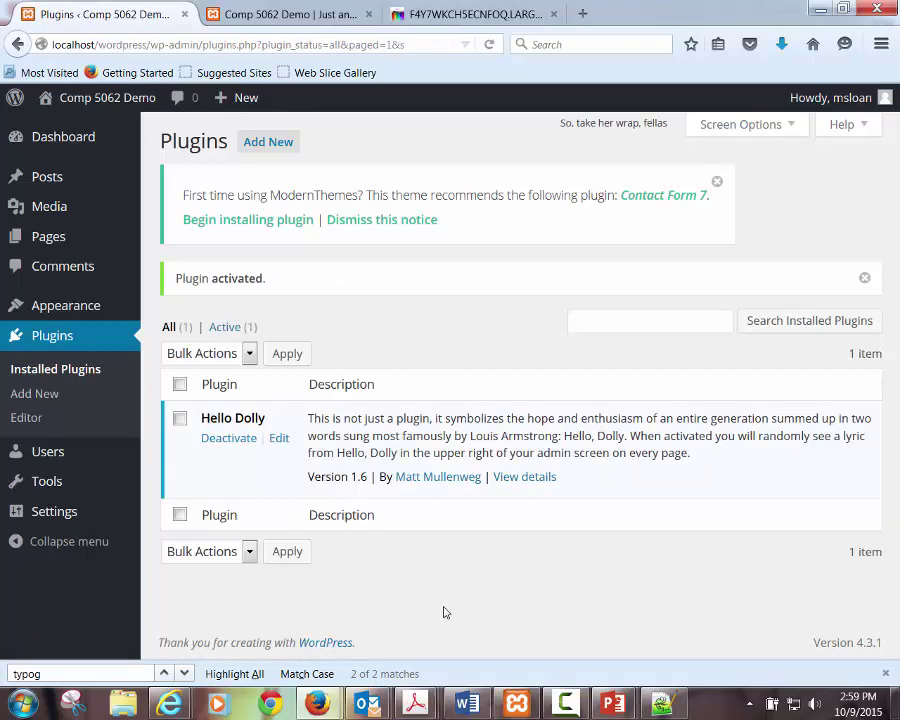
# View the plugins recommended by the luna theme and open the available tools page
pyautogui.click(80, 310)
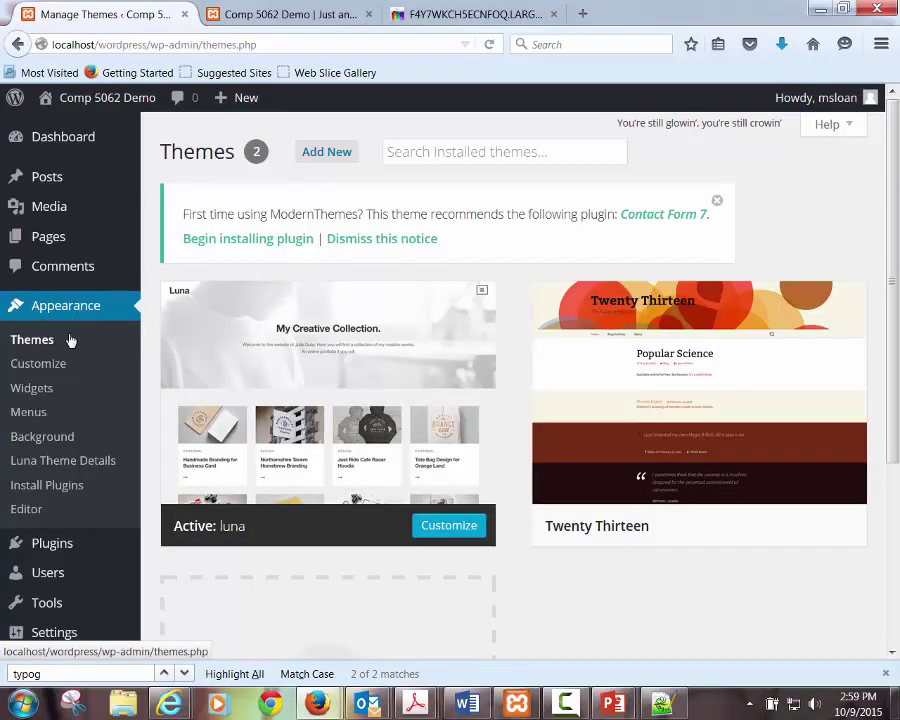
pyautogui.click(58, 490)
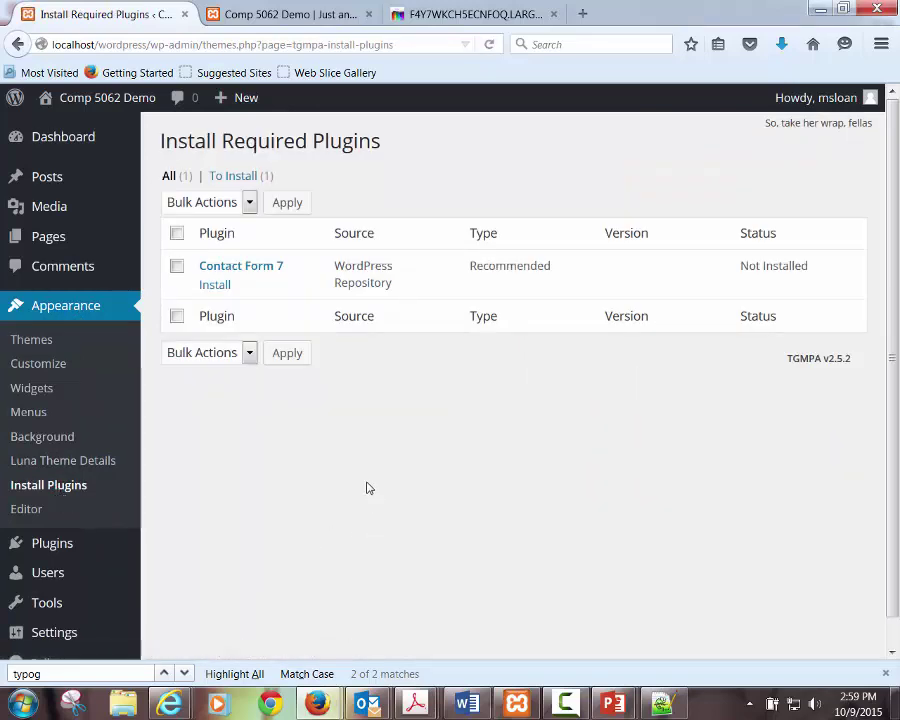
pyautogui.scroll(-1, 372, 490)
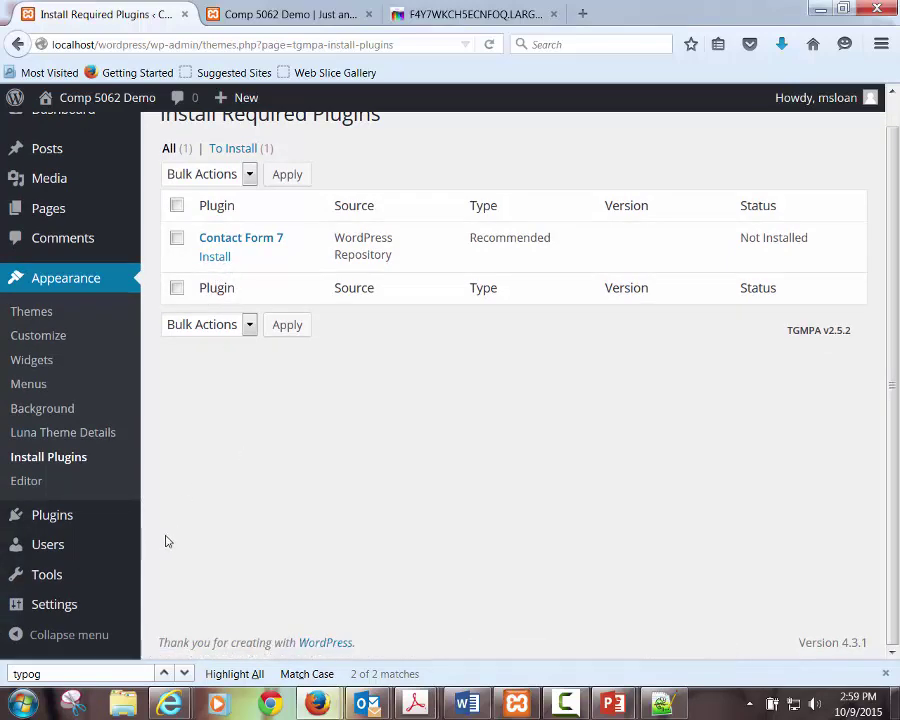
pyautogui.click(60, 576)
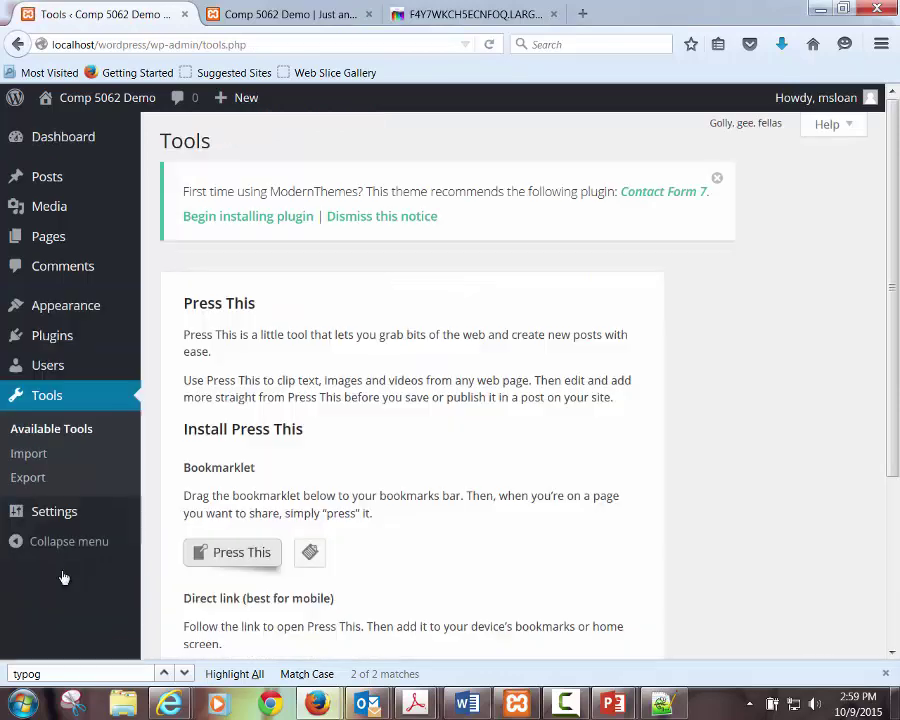
pyautogui.moveTo(56, 517)
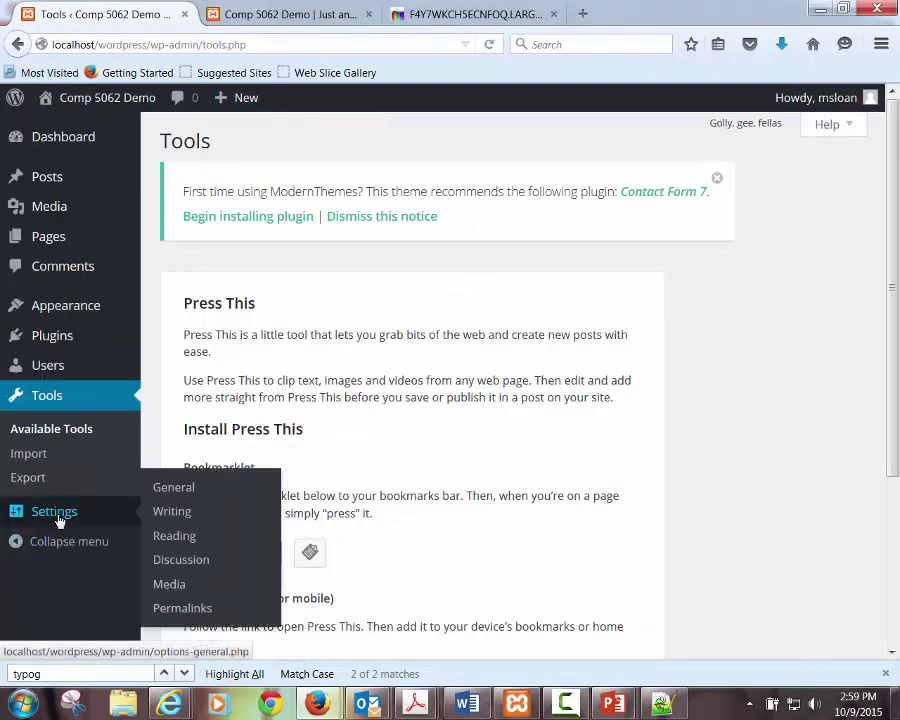
# Survey the admin sections and open the list of all pages
pyautogui.moveTo(72, 336)
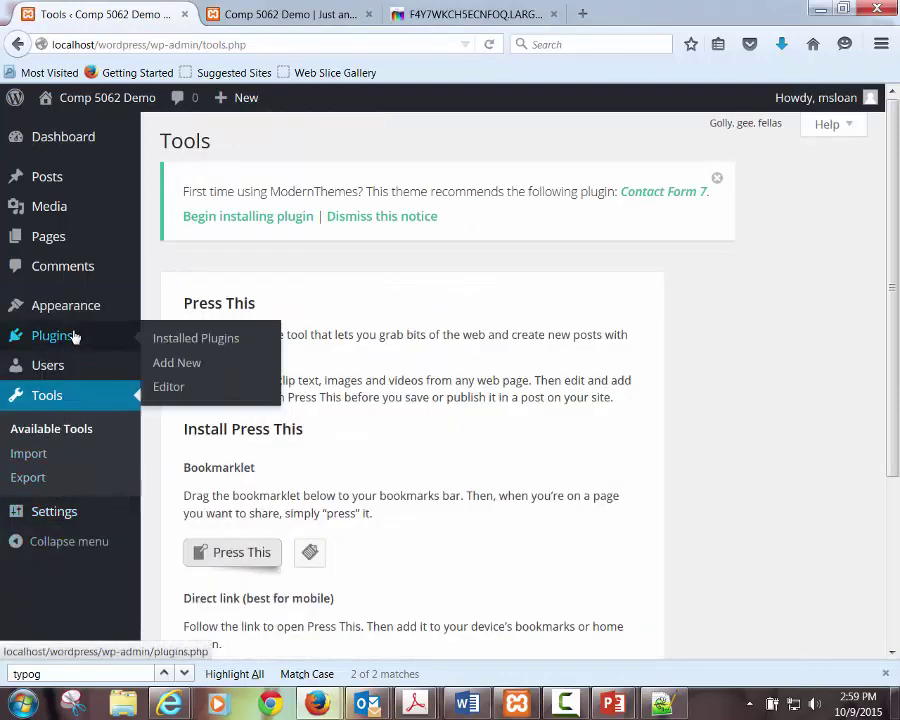
pyautogui.moveTo(72, 301)
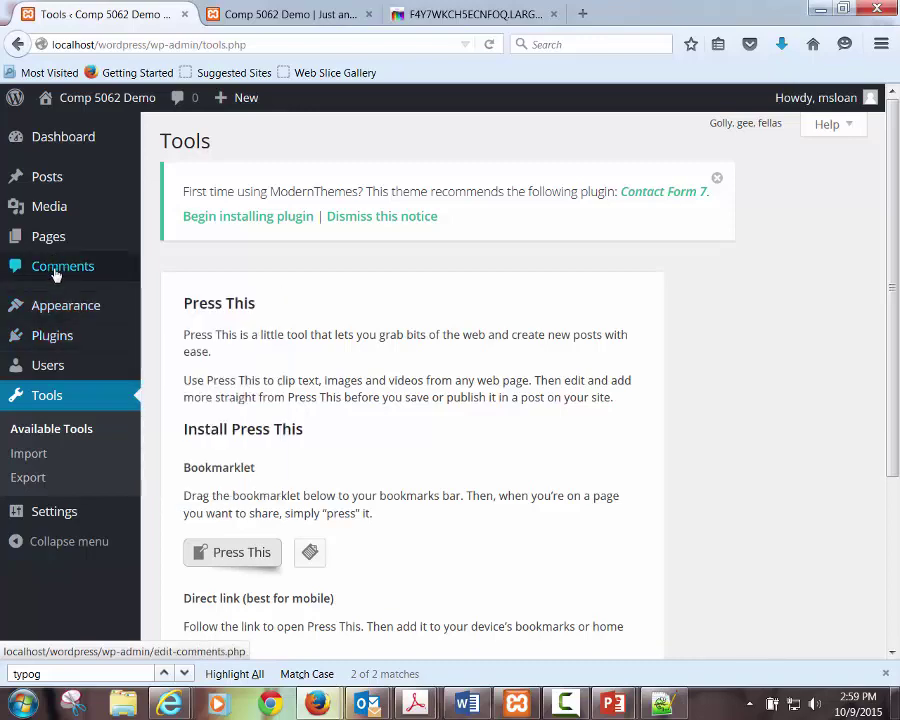
pyautogui.moveTo(48, 244)
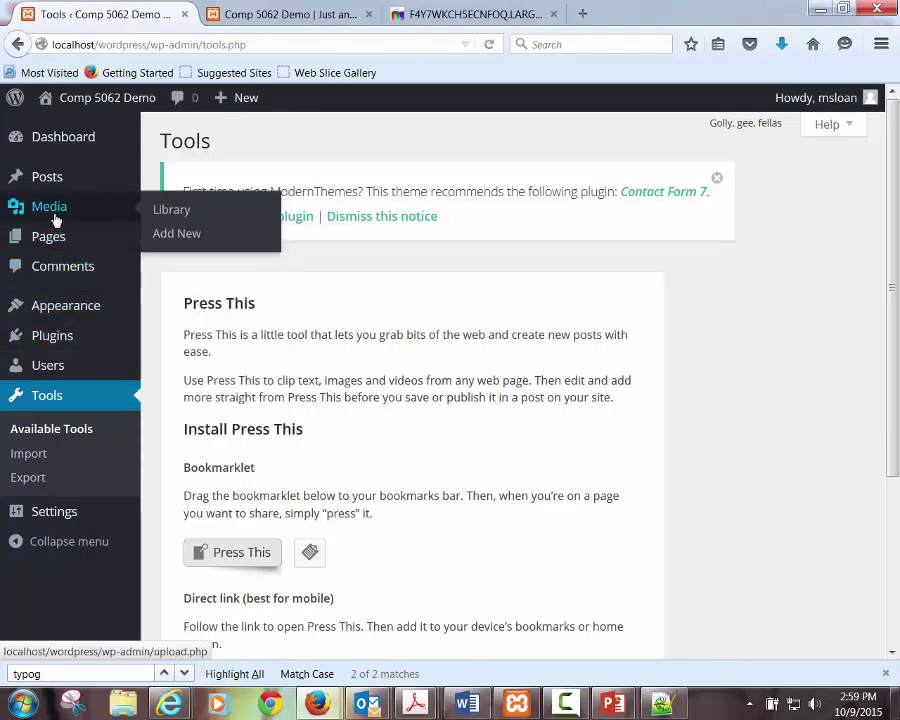
pyautogui.moveTo(51, 181)
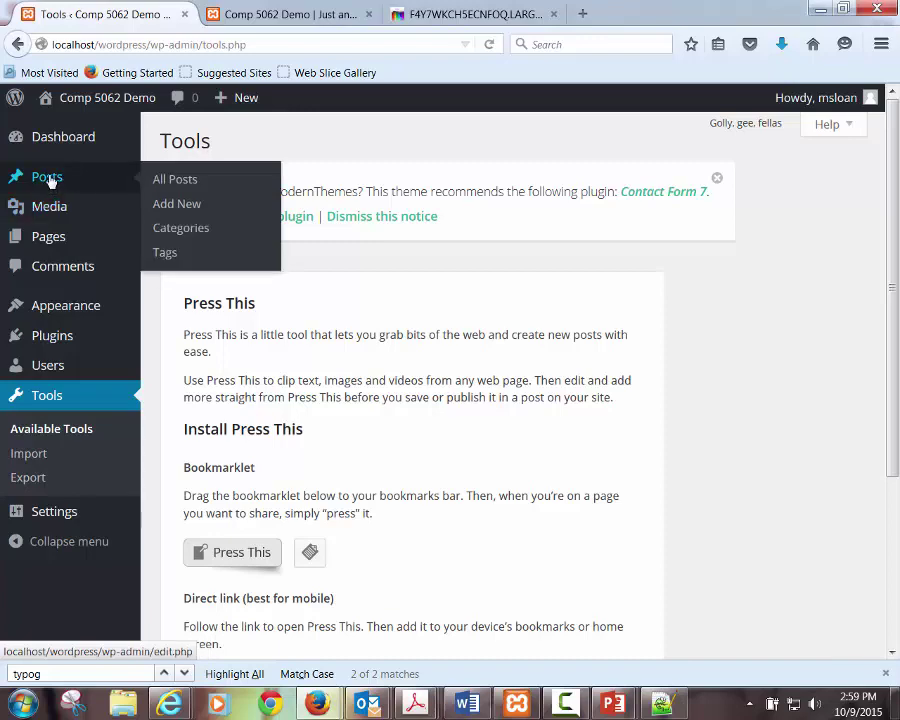
pyautogui.click(57, 246)
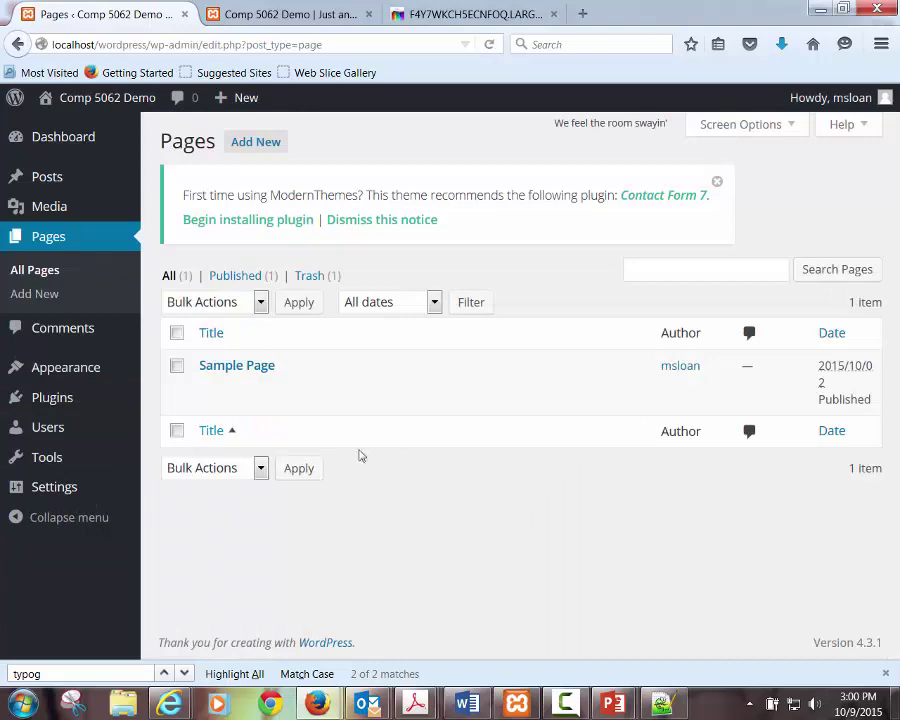
pyautogui.moveTo(276, 417)
# Start a new page, look over its editor modules, and show the screen options
pyautogui.click(255, 143)
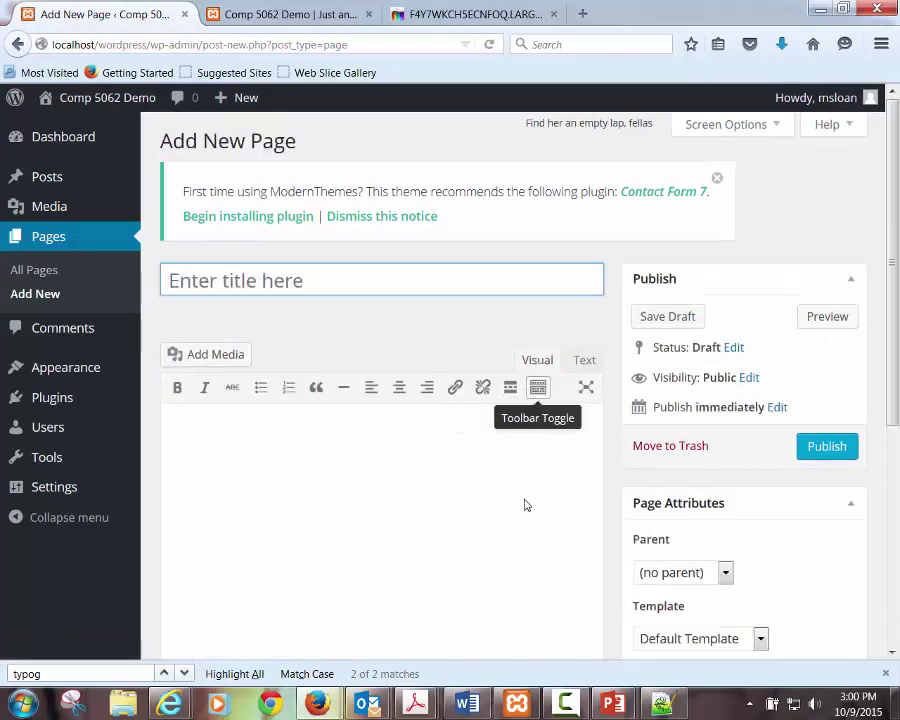
pyautogui.scroll(-5, 464, 522)
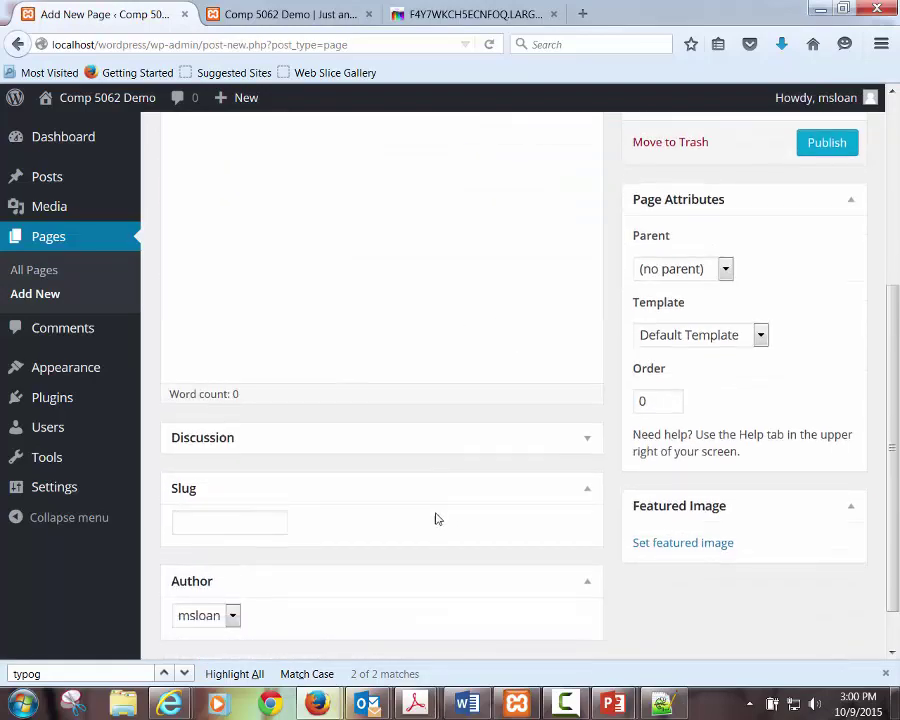
pyautogui.scroll(5, 450, 474)
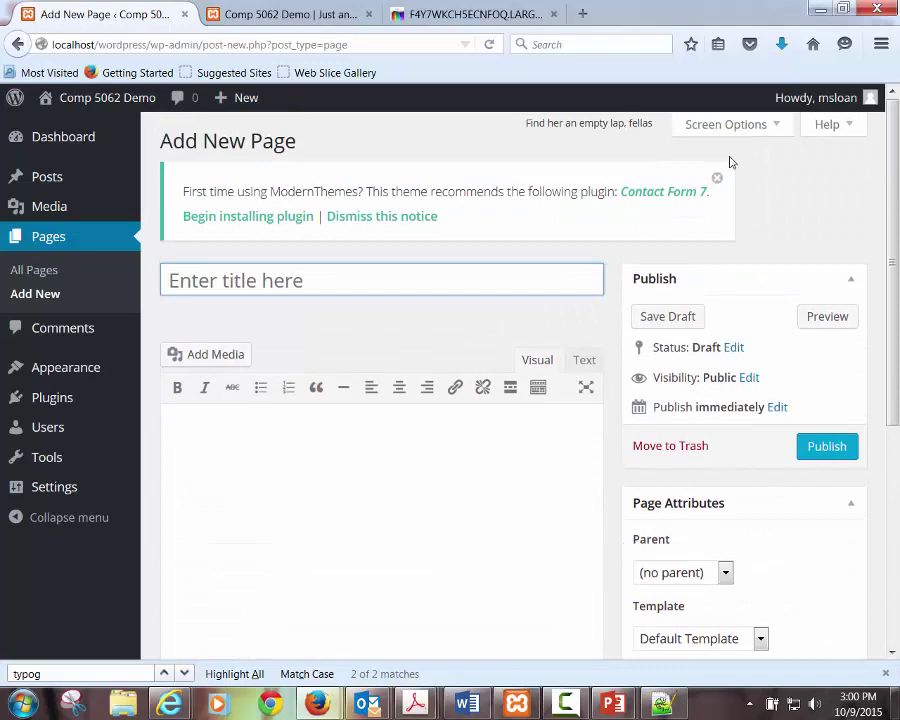
pyautogui.click(767, 127)
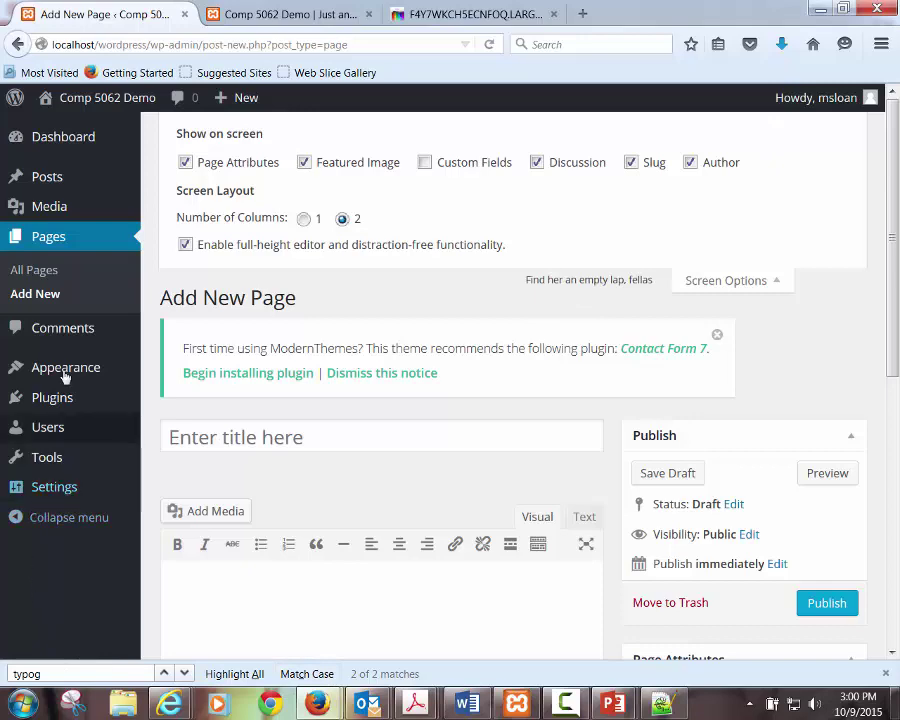
# Open the installed plugins, review the Hello Dolly plugin's details and ratings, and close the details
pyautogui.moveTo(68, 363)
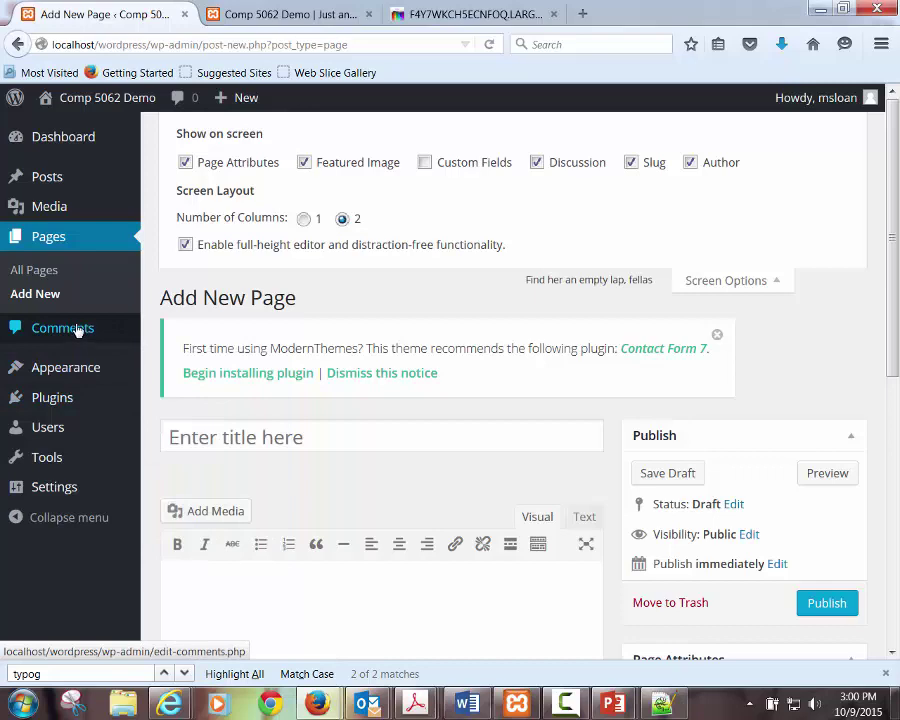
pyautogui.moveTo(60, 403)
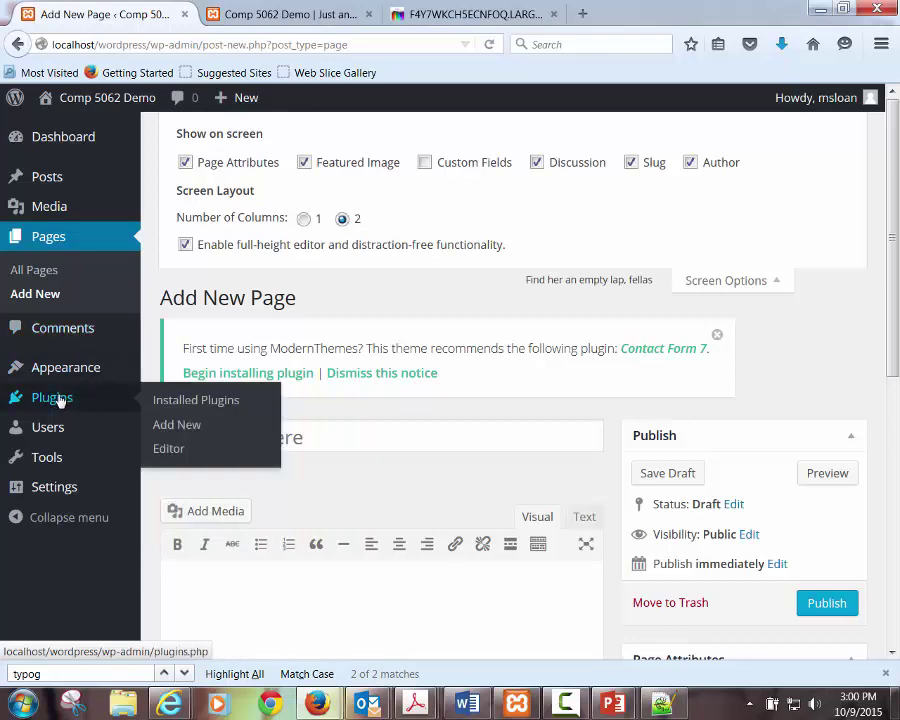
pyautogui.click(185, 401)
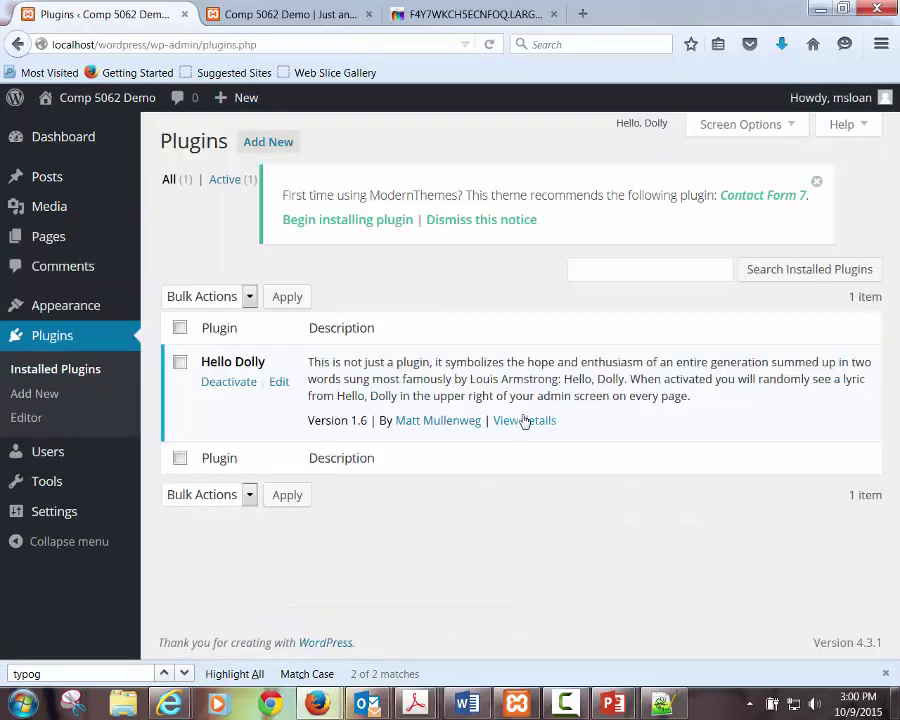
pyautogui.click(524, 421)
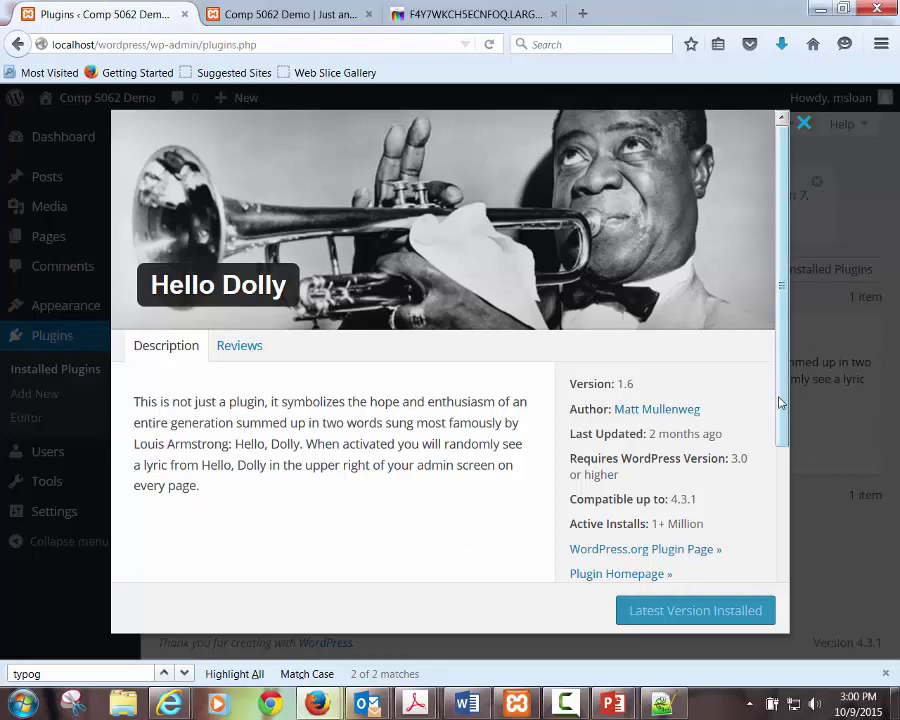
pyautogui.moveTo(779, 402); pyautogui.dragTo(765, 546)
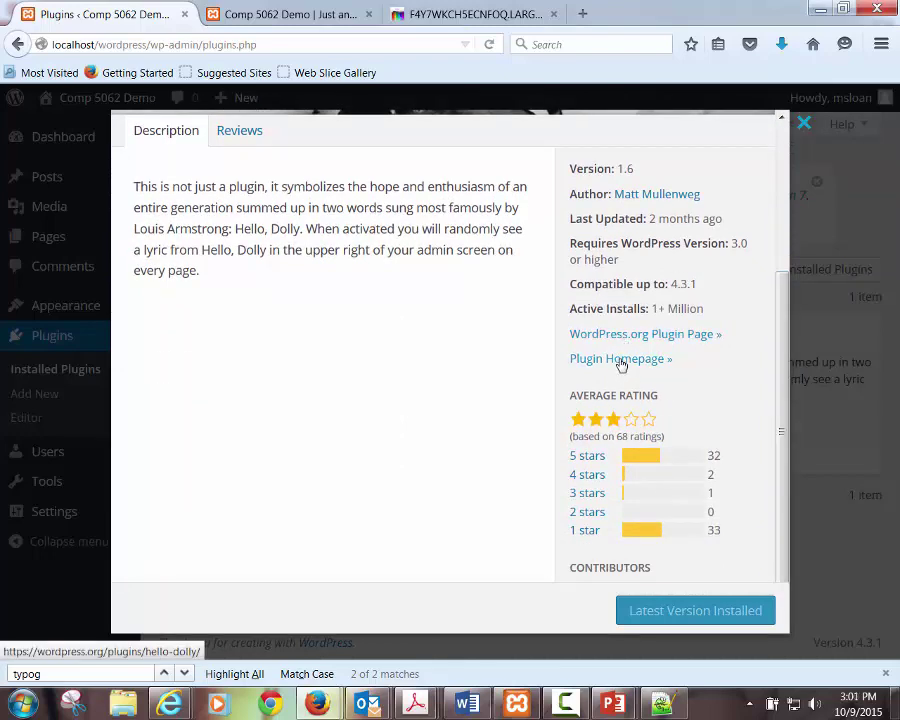
pyautogui.scroll(-1, 470, 390)
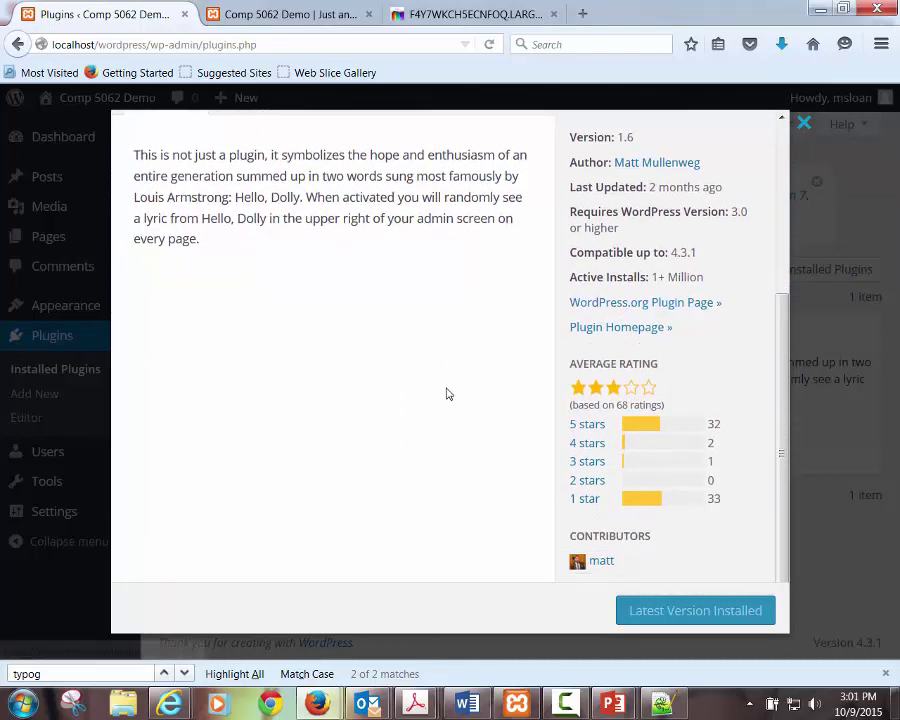
pyautogui.scroll(5, 432, 407)
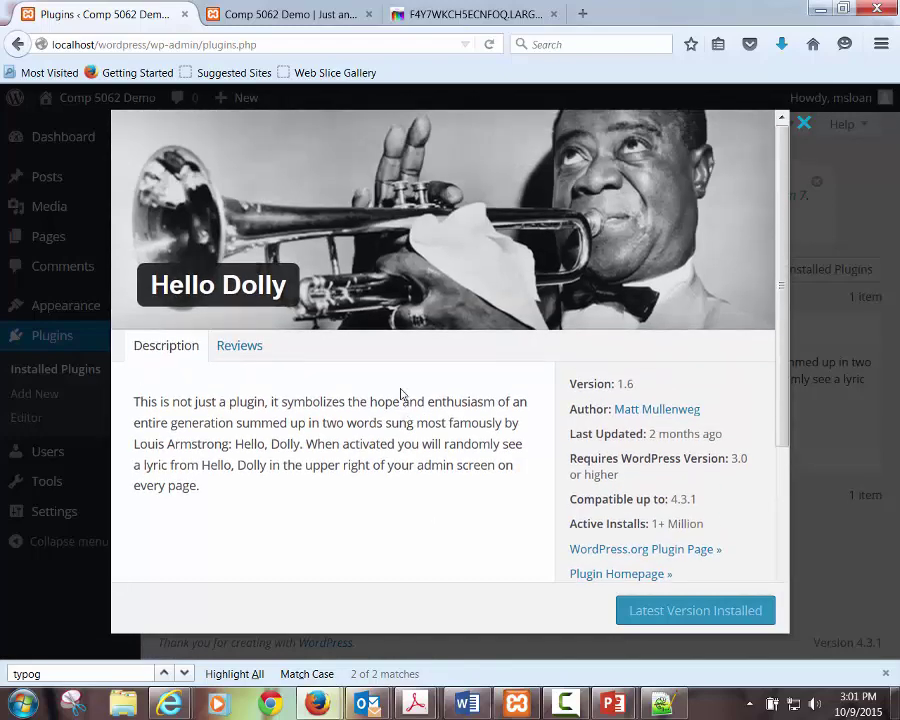
pyautogui.scroll(-2, 300, 360)
pyautogui.scroll(-3, 335, 375)
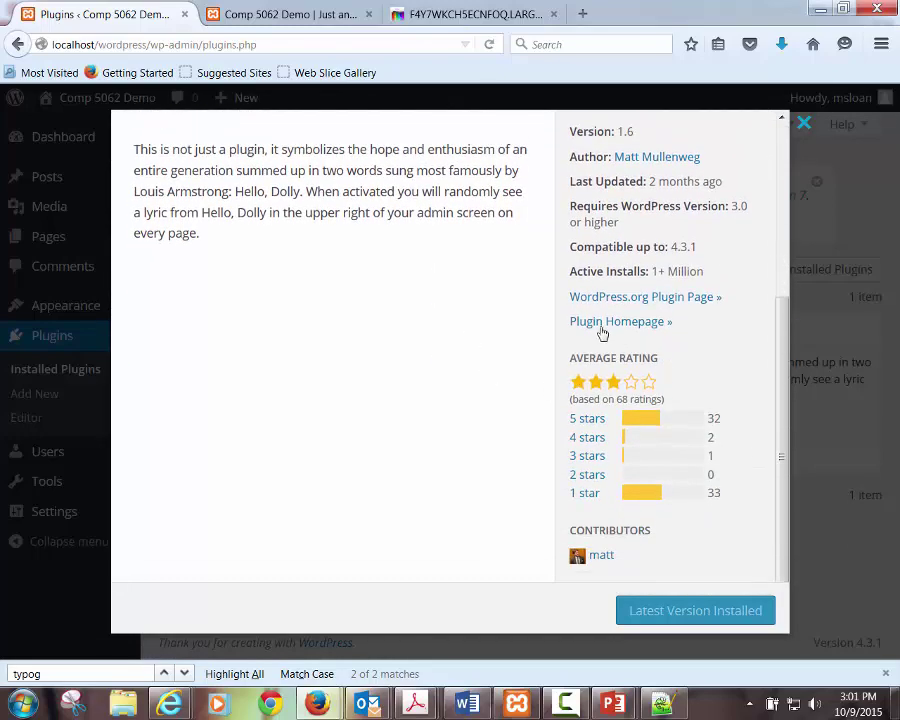
pyautogui.click(802, 123)
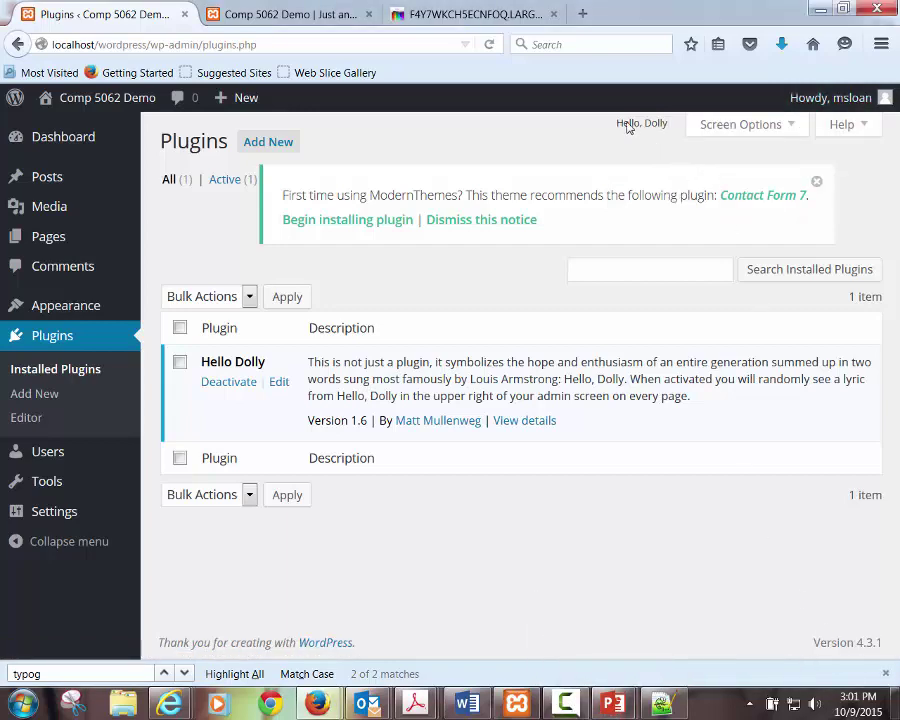
# Highlight the Hello Dolly lyric in the page header, and open the pages list to compare its lyric
pyautogui.moveTo(620, 125); pyautogui.dragTo(670, 130)
pyautogui.click(670, 130)
pyautogui.tripleClick(667, 128)
pyautogui.moveTo(68, 240)
pyautogui.click(190, 248)
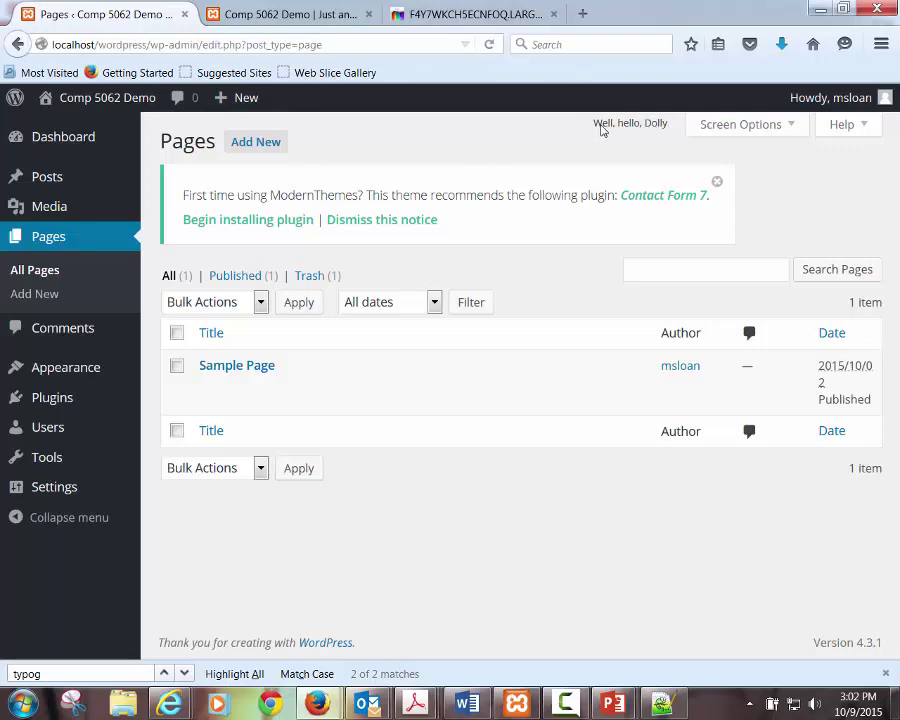
# Return to the installed plugins, highlight the Hello Dolly description and header lyric, and check the lyric on the dashboard
pyautogui.moveTo(10, 408)
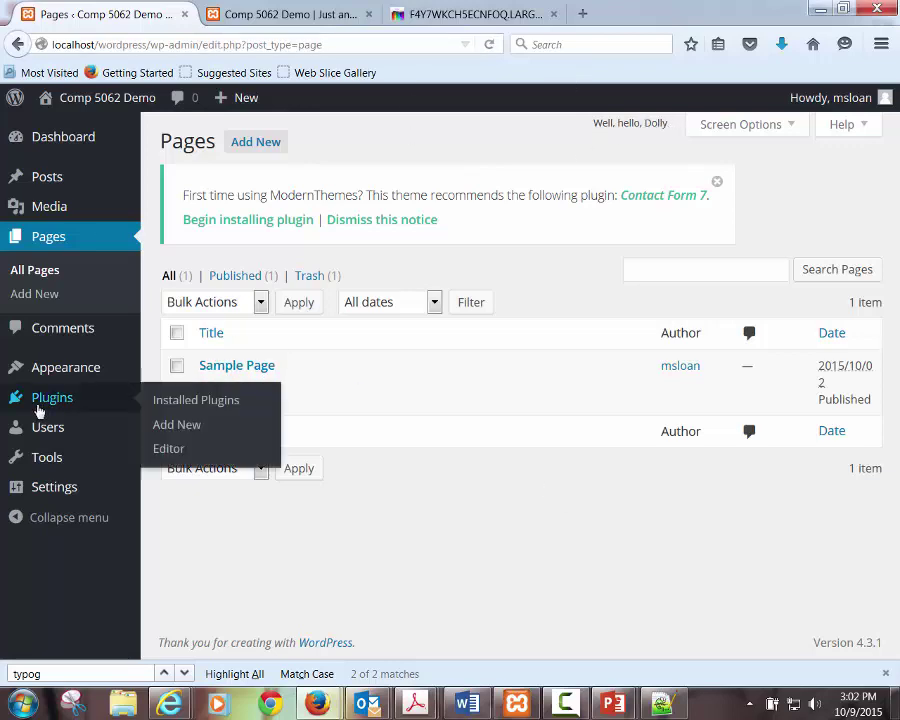
pyautogui.click(219, 405)
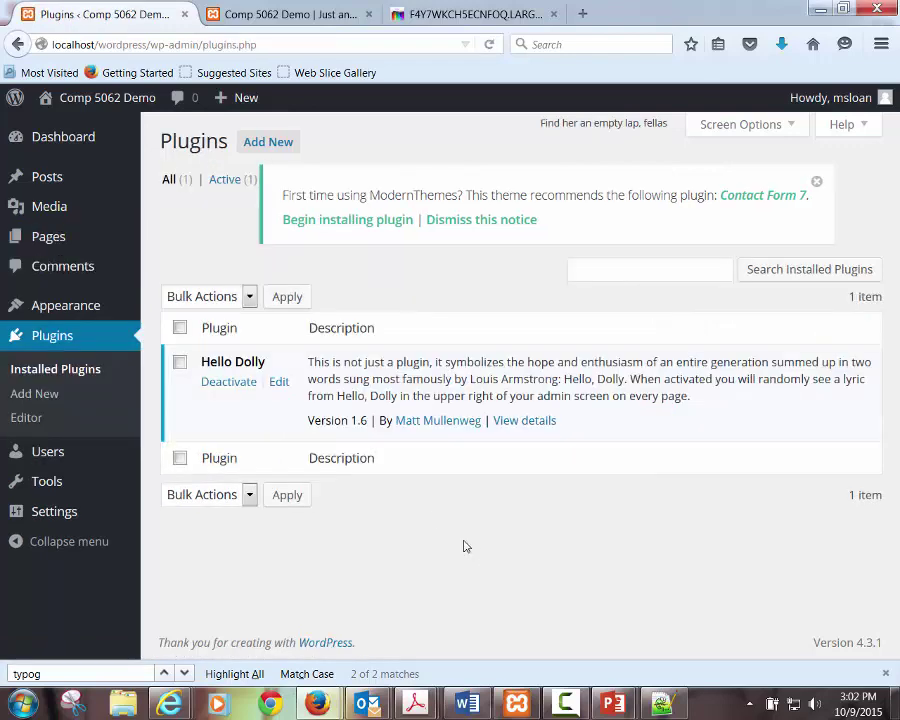
pyautogui.moveTo(691, 398); pyautogui.dragTo(368, 400)
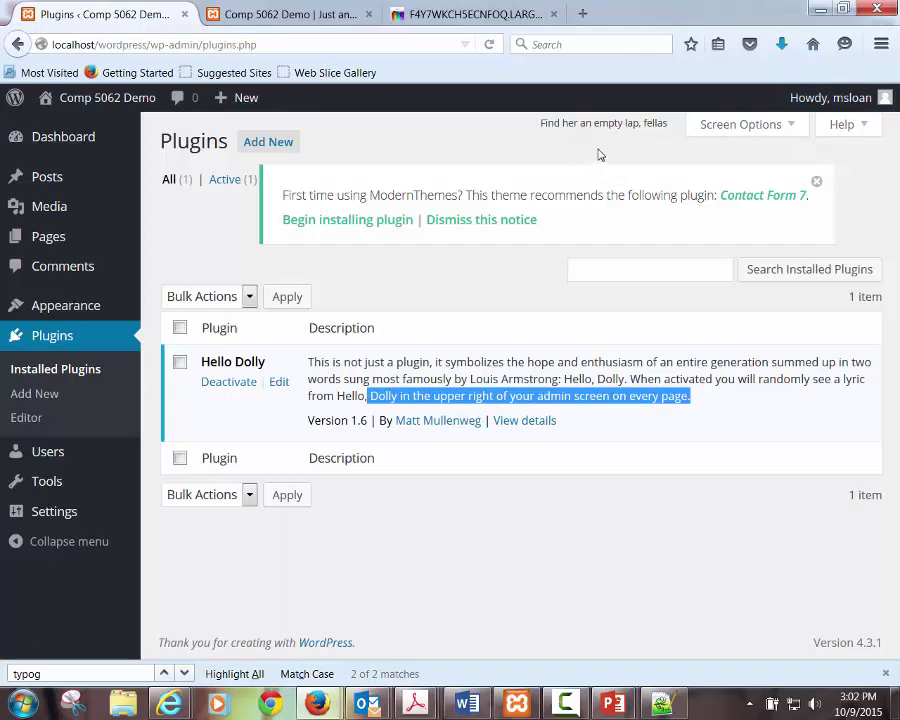
pyautogui.moveTo(640, 124); pyautogui.dragTo(534, 132)
pyautogui.click(534, 132)
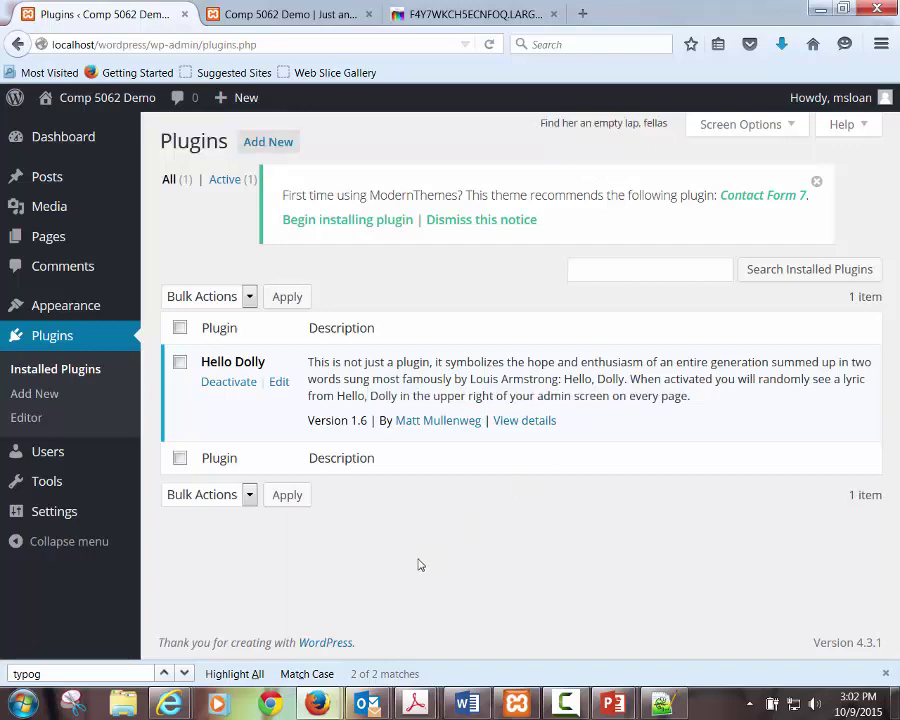
pyautogui.click(72, 137)
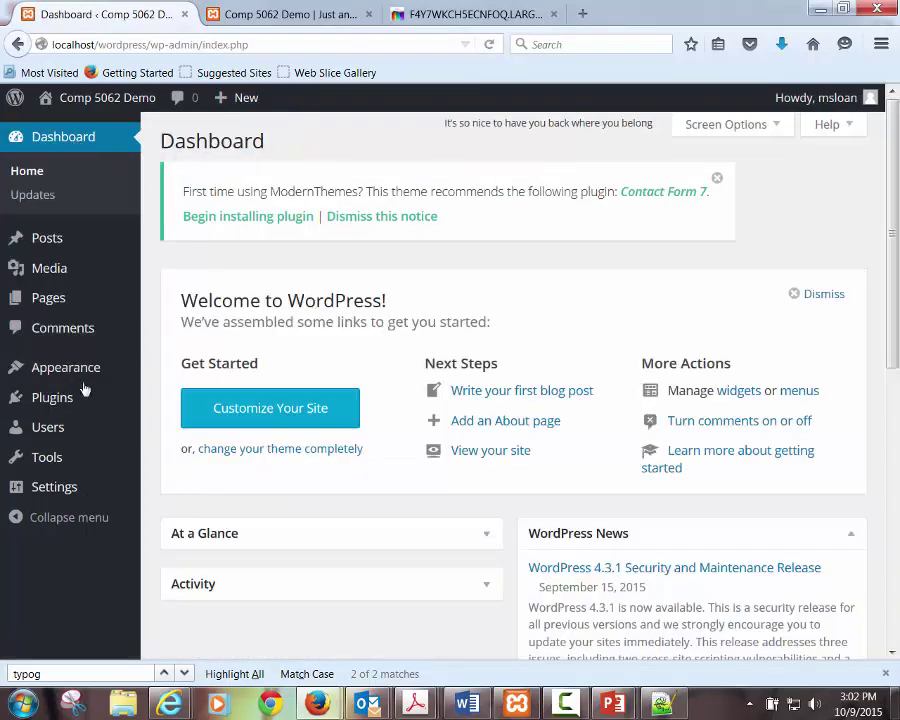
# Search the plugins available to add for "map"
pyautogui.click(18, 400)
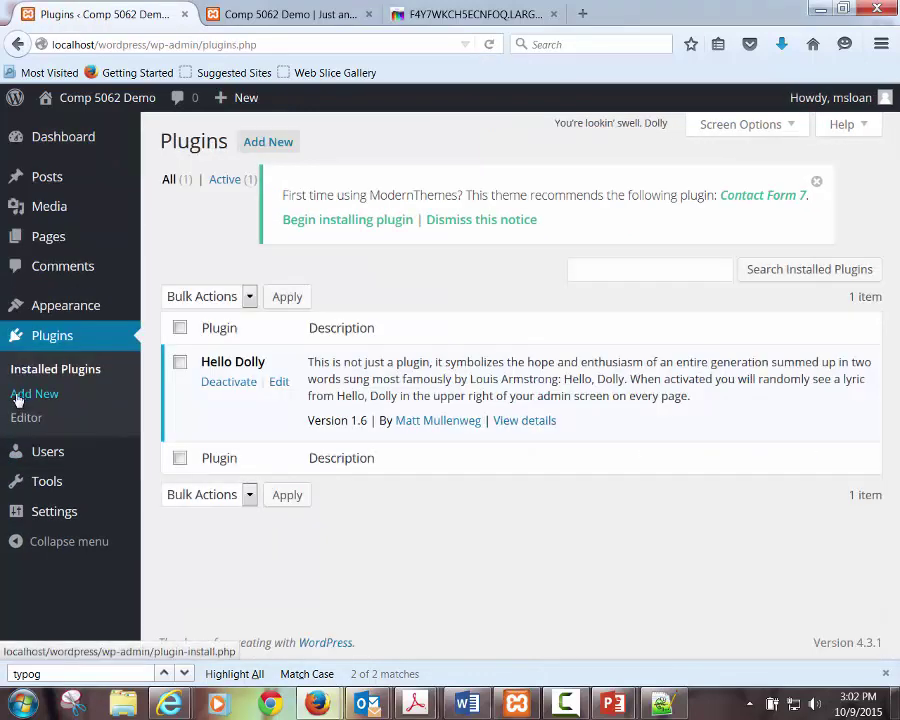
pyautogui.click(262, 145)
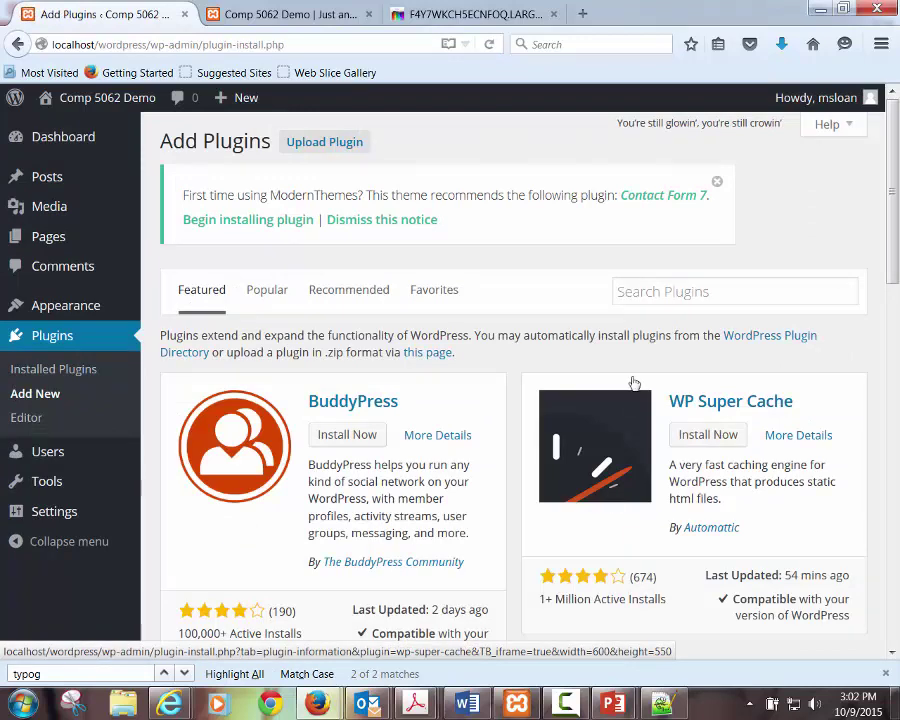
pyautogui.click(648, 297)
pyautogui.write('map')
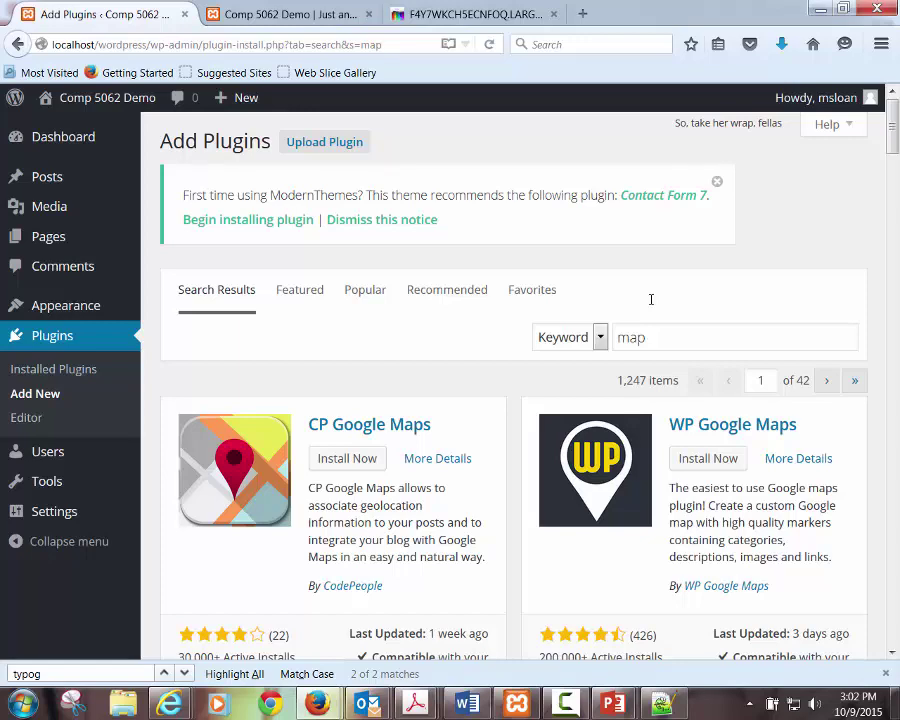
# Compare the ratings and active installs of the map plugins, and view the details of Leaflet Maps Marker
pyautogui.scroll(-3, 476, 440)
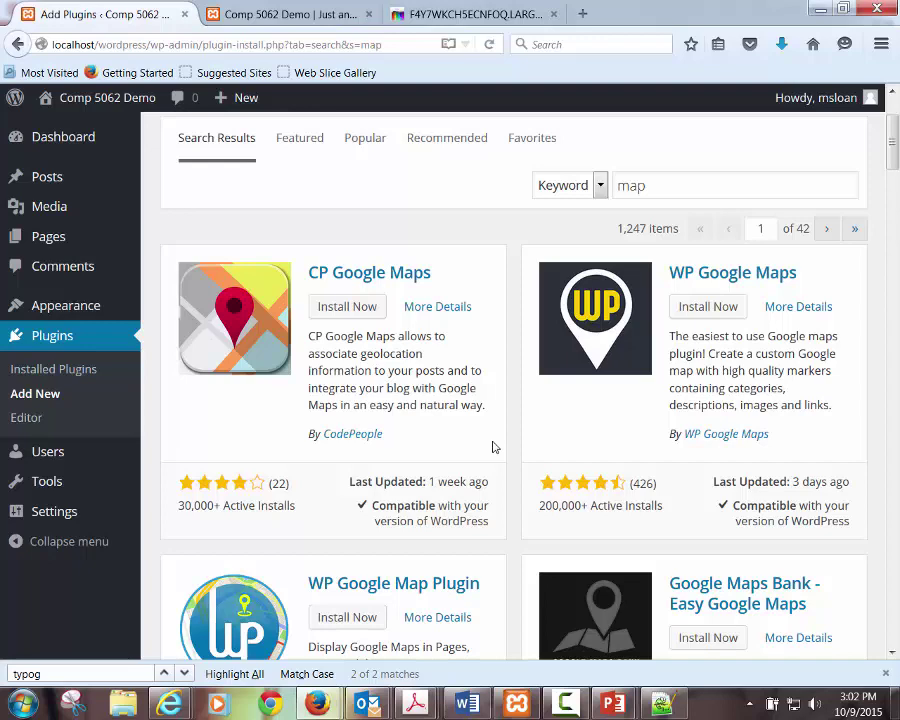
pyautogui.scroll(-3, 430, 408)
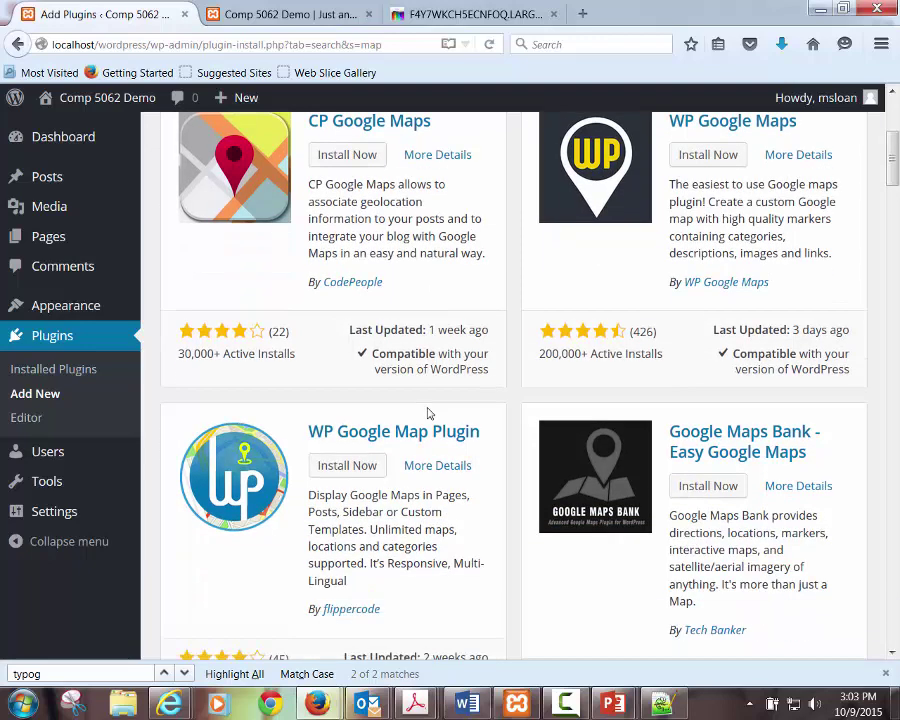
pyautogui.scroll(3, 455, 425)
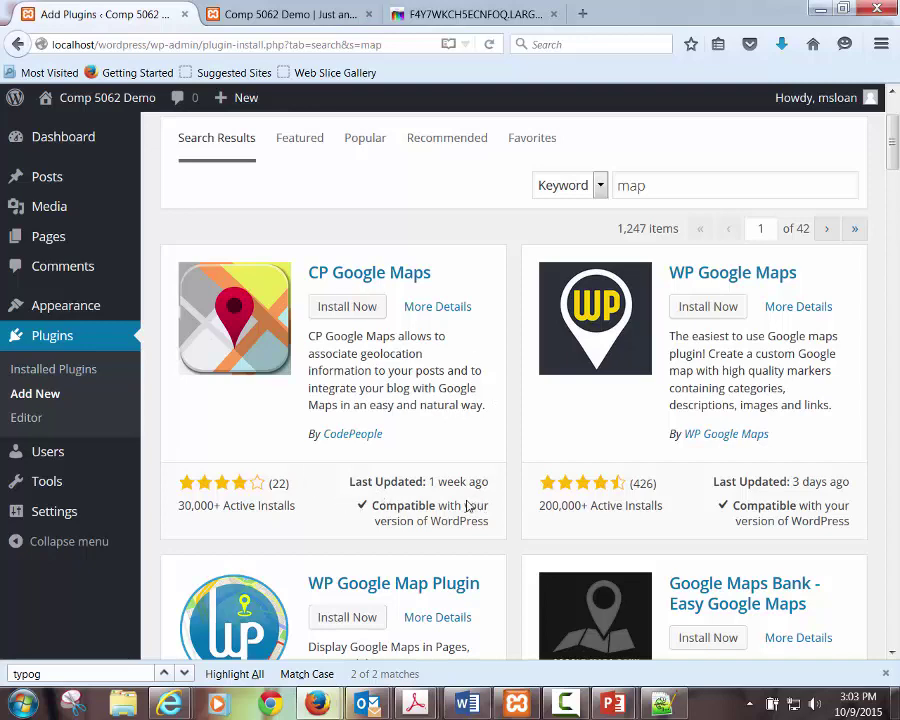
pyautogui.scroll(-3, 489, 343)
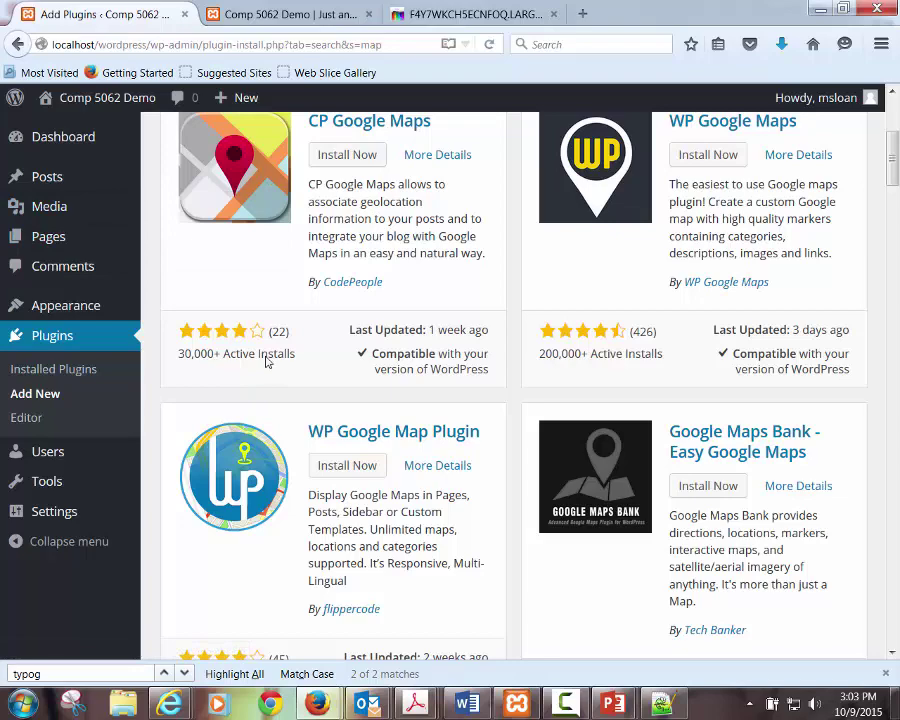
pyautogui.scroll(-3, 266, 364)
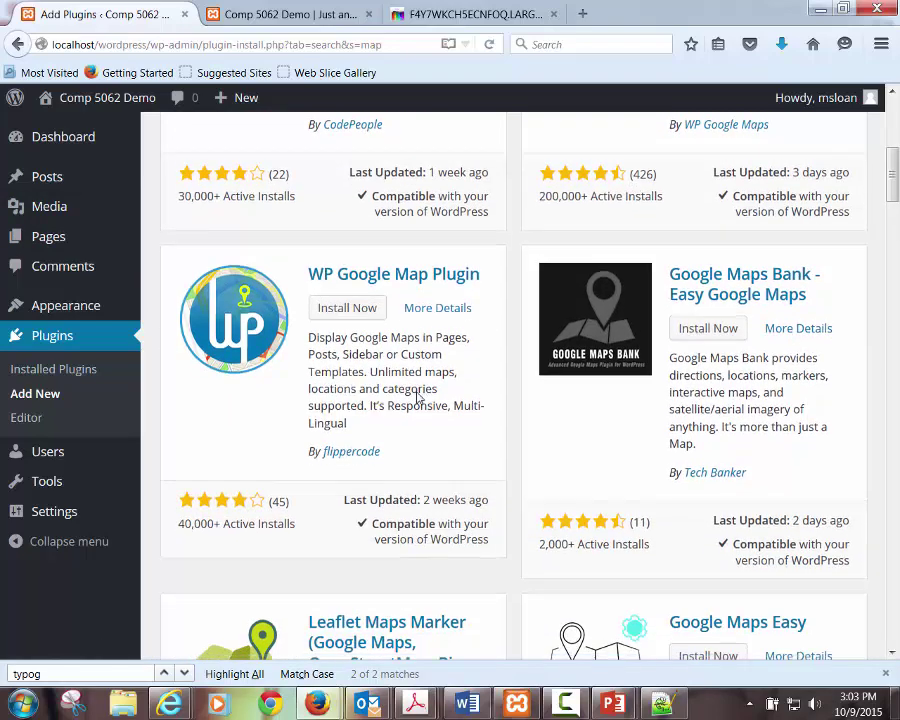
pyautogui.scroll(-3, 419, 359)
pyautogui.scroll(-3, 419, 359)
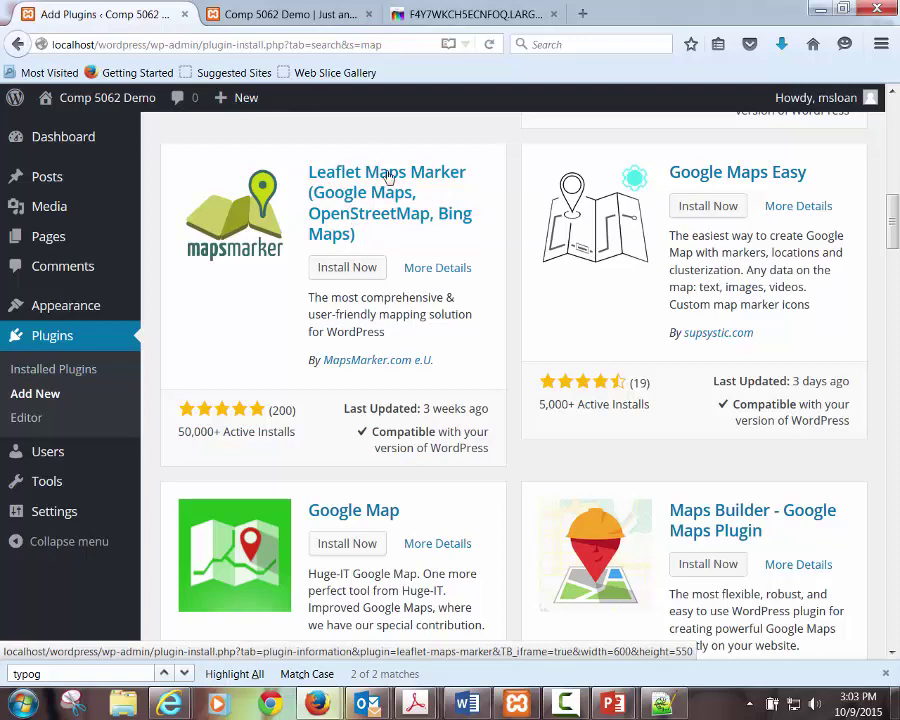
pyautogui.click(346, 192)
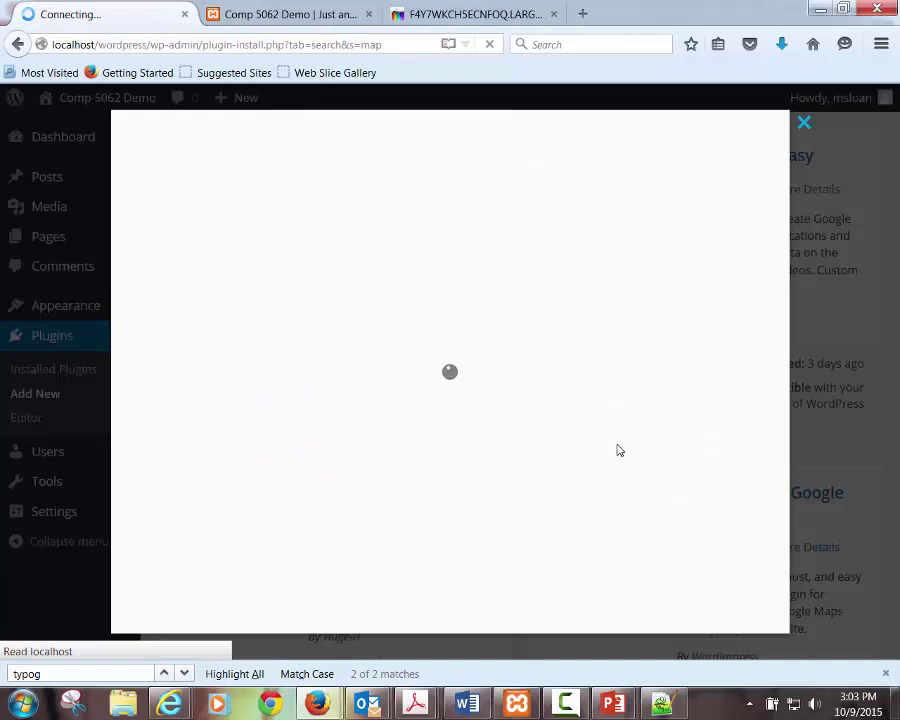
pyautogui.scroll(-5, 368, 422)
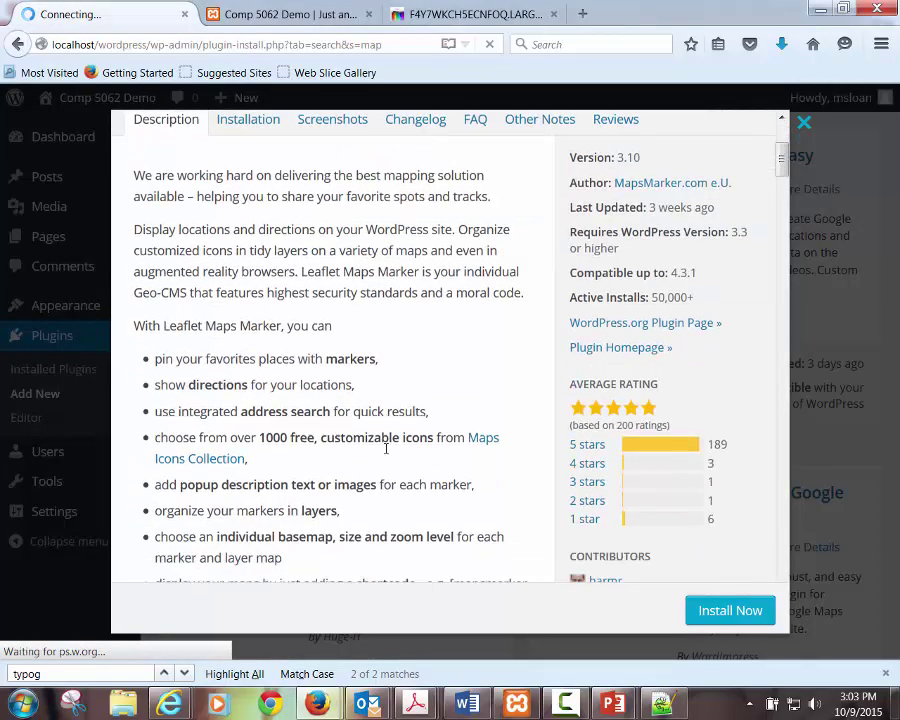
# Close the Leaflet Maps Marker details and install that plugin from the search results
pyautogui.scroll(5, 486, 572)
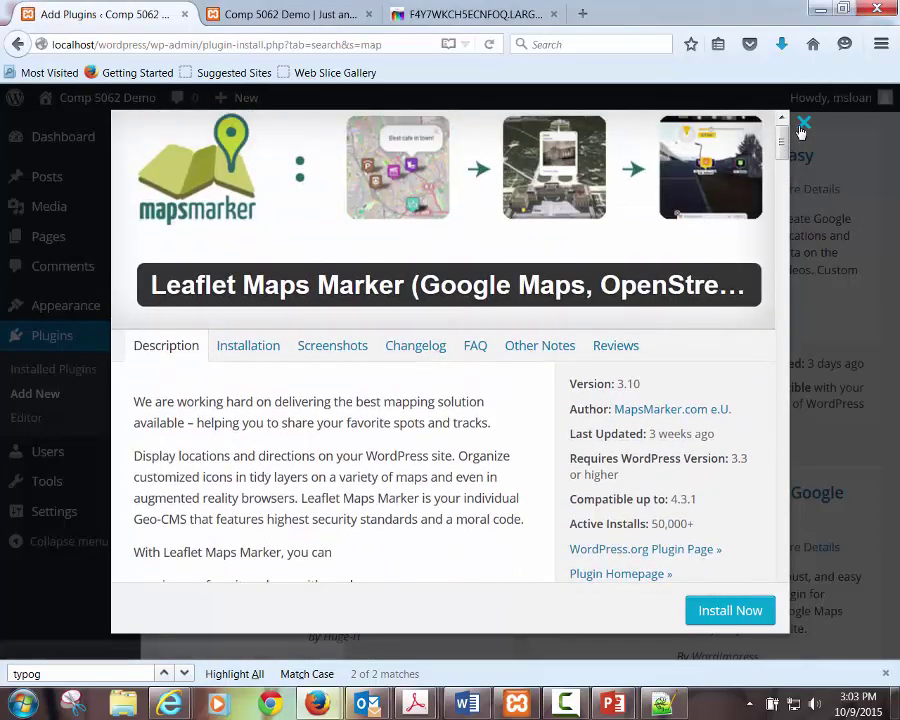
pyautogui.click(804, 122)
pyautogui.click(345, 270)
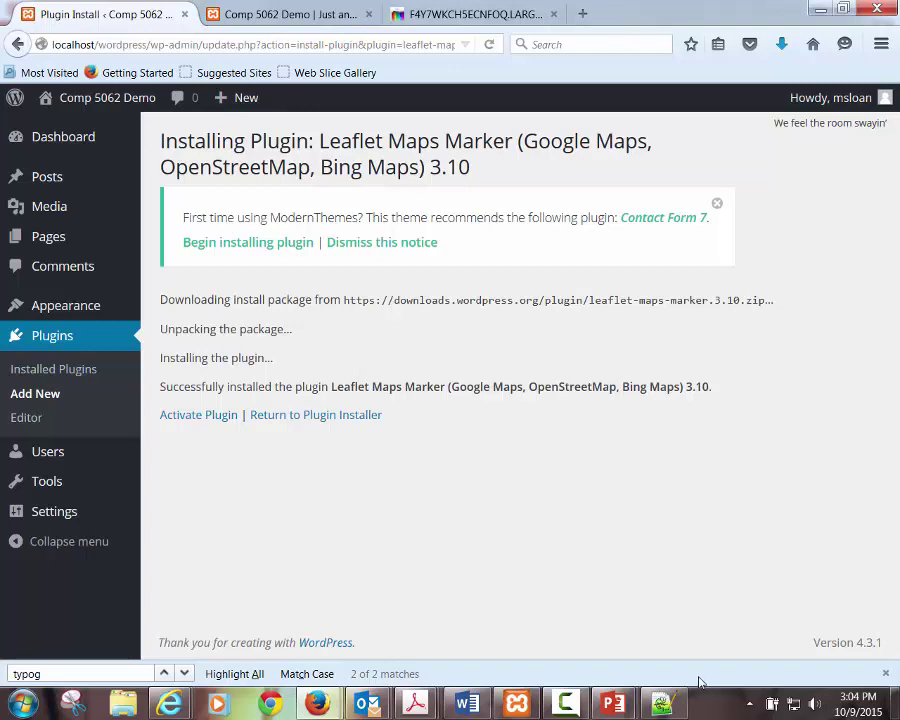
# Switch to the week5.1 presentation in PowerPoint and look through the slides following the Wordpress plugins slide
pyautogui.moveTo(617, 705)
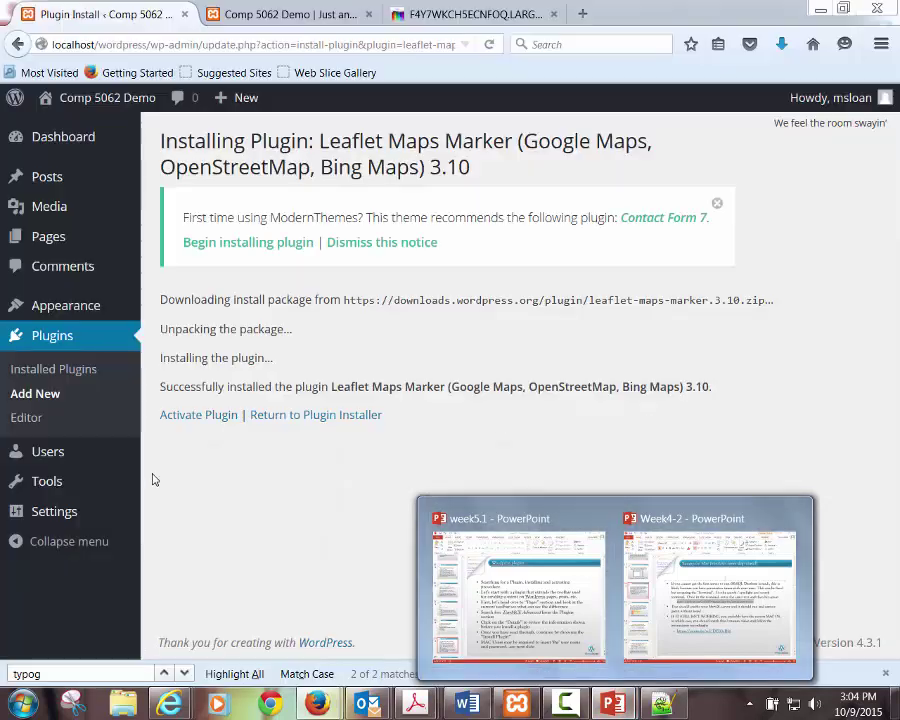
pyautogui.click(518, 590)
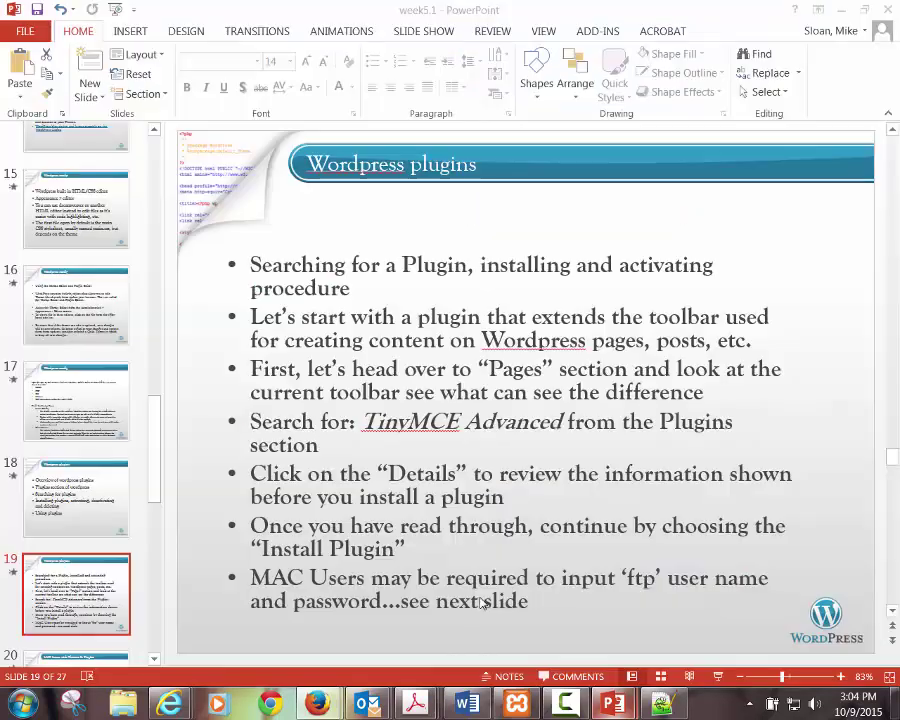
pyautogui.moveTo(150, 486); pyautogui.dragTo(151, 576)
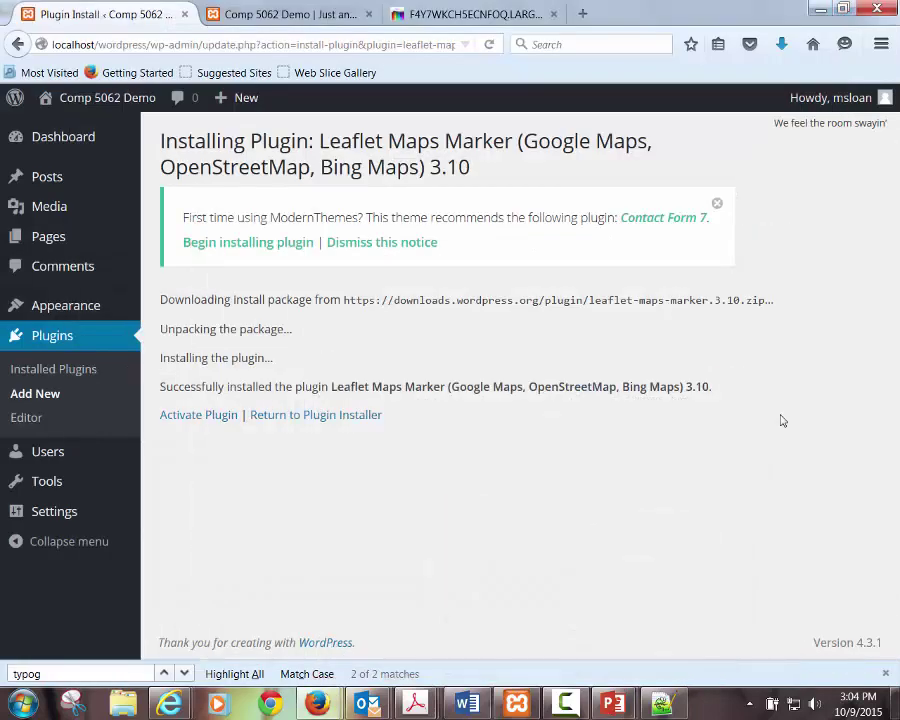
# Return to the browser, activate the Leaflet Maps Marker plugin and start adding a new marker with it
pyautogui.click(186, 415)
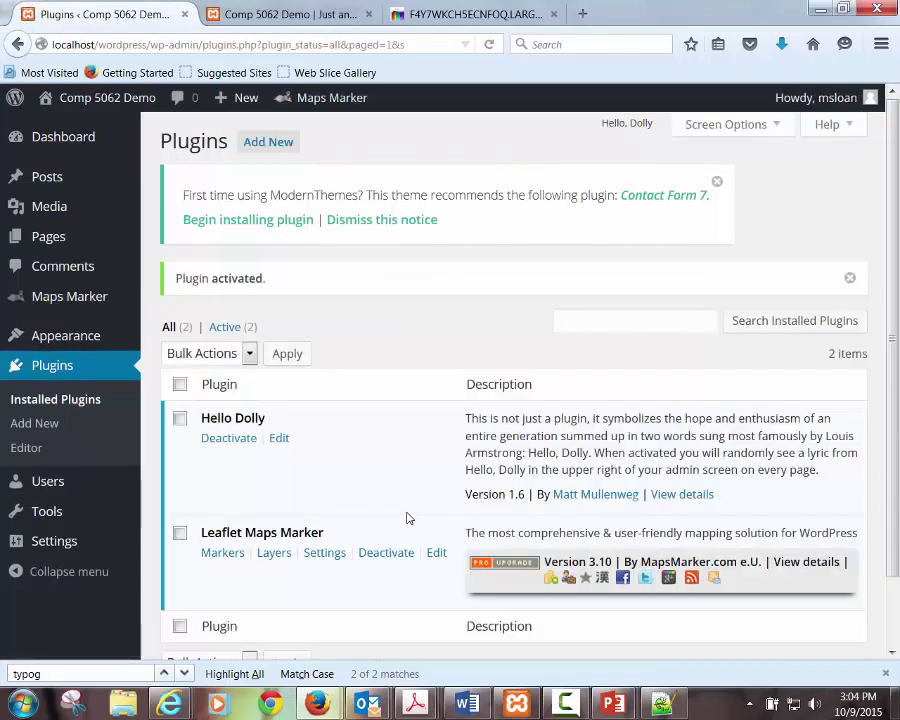
pyautogui.moveTo(55, 300)
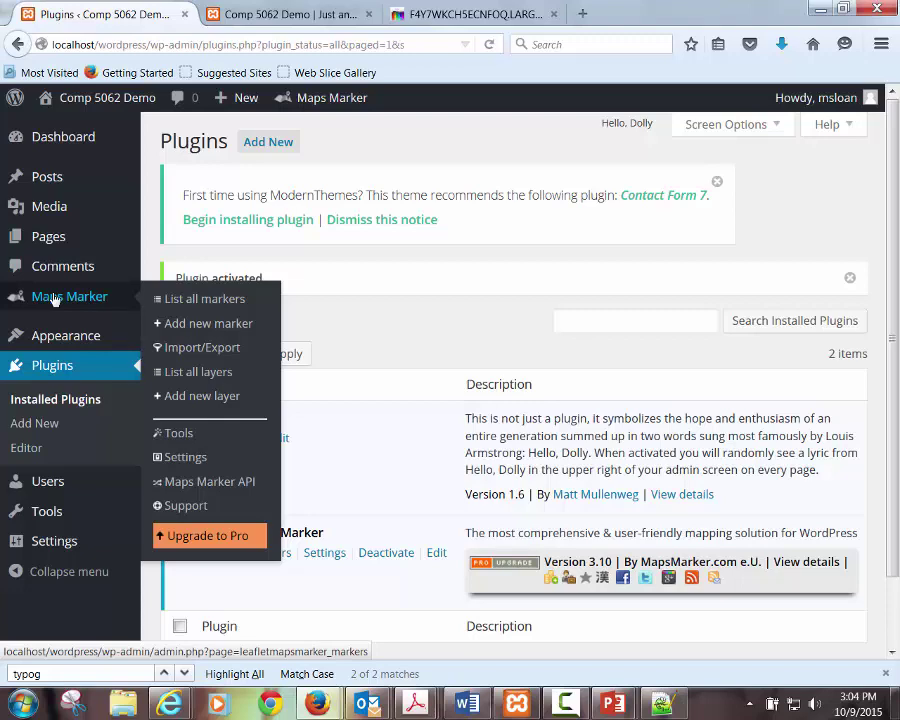
pyautogui.click(204, 327)
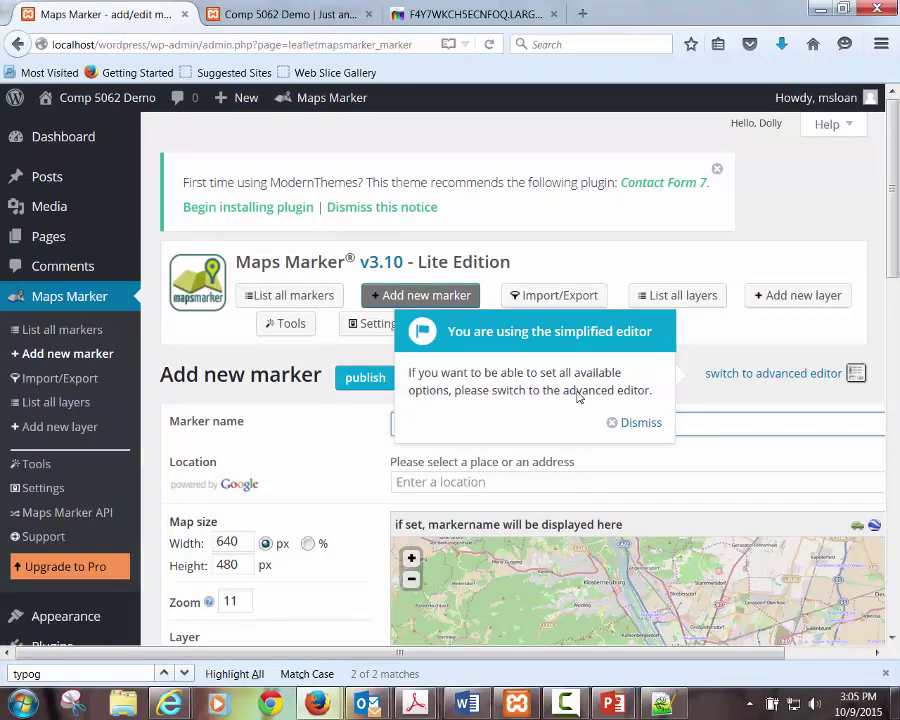
# Examine the default marker's location on the new marker's map at several zoom levels, out to the whole world
pyautogui.scroll(-5, 897, 298)
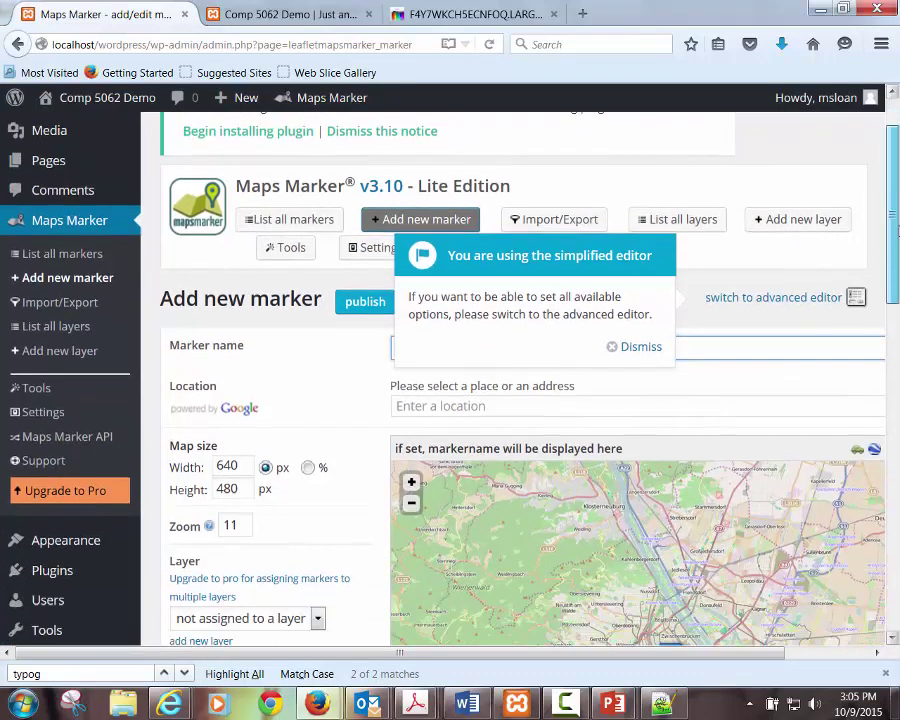
pyautogui.scroll(-1, 897, 298)
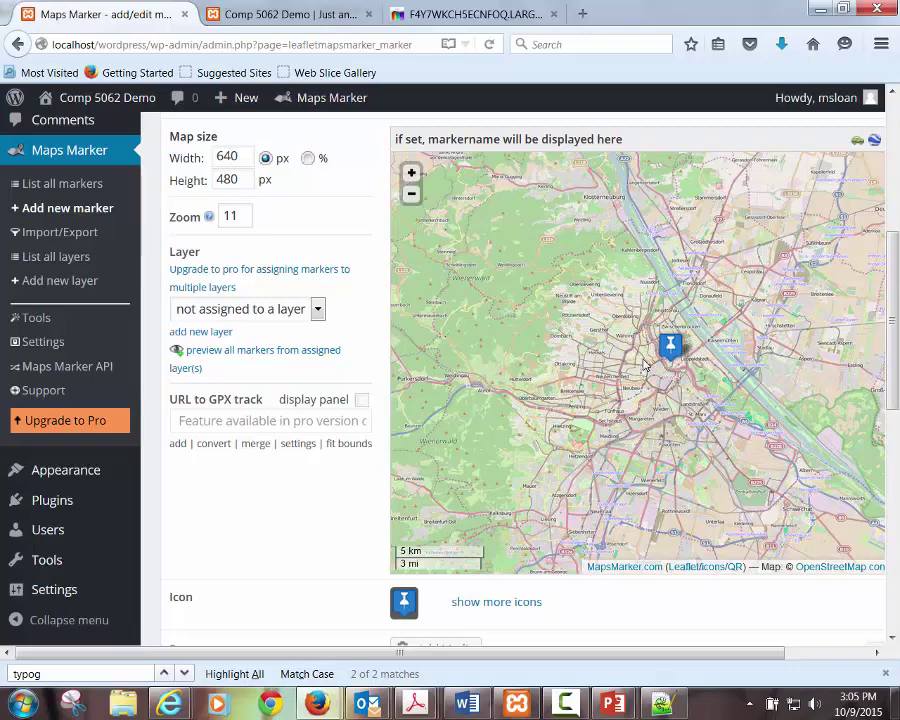
pyautogui.scroll(-1, 644, 364)
pyautogui.scroll(-2, 633, 358)
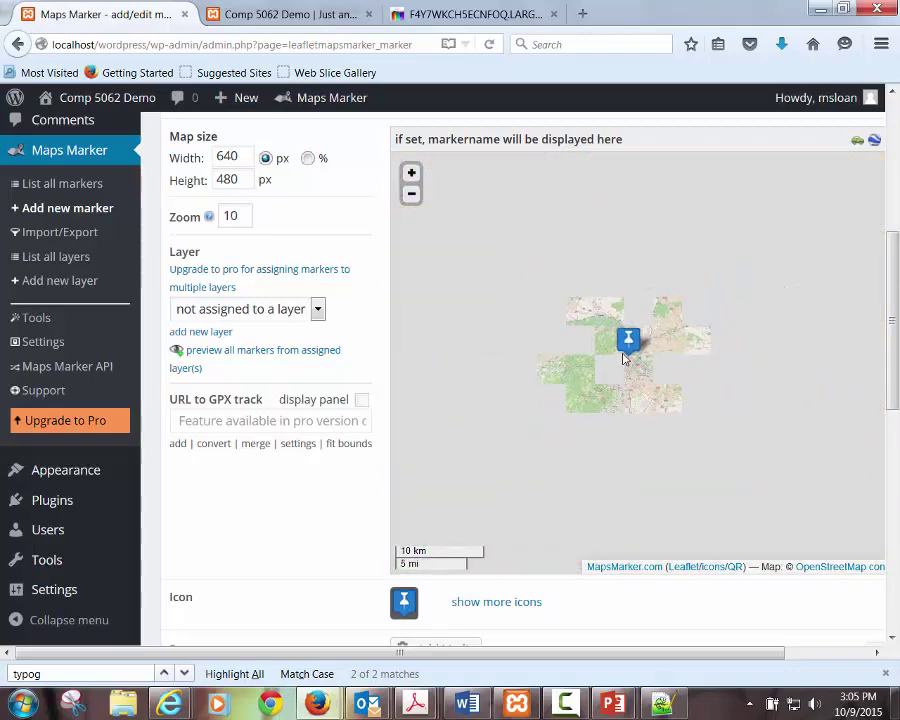
pyautogui.scroll(-1, 633, 358)
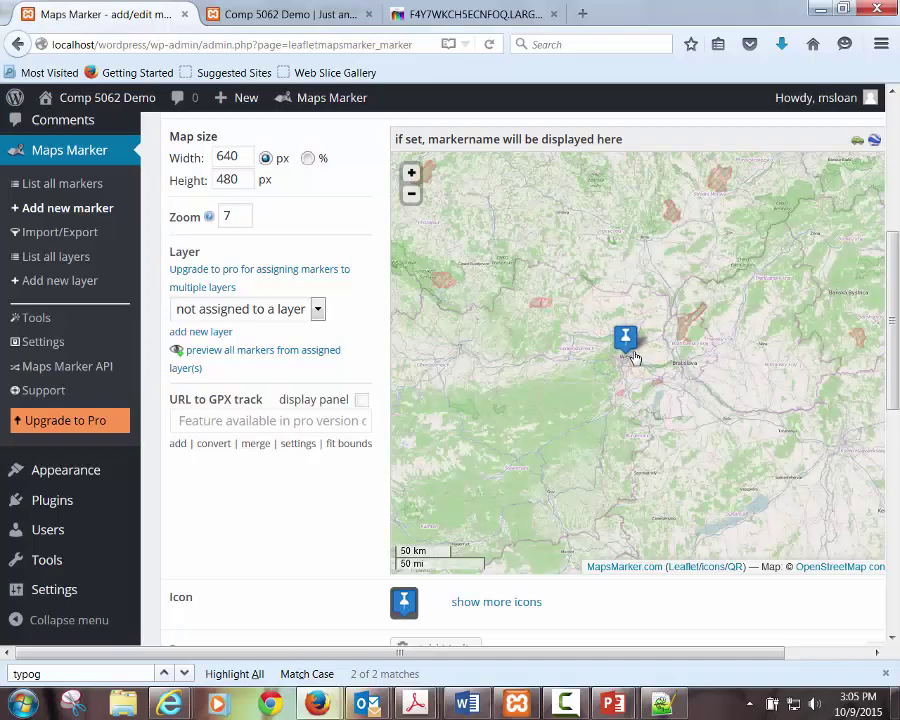
pyautogui.scroll(-1, 633, 358)
pyautogui.scroll(-1, 633, 358)
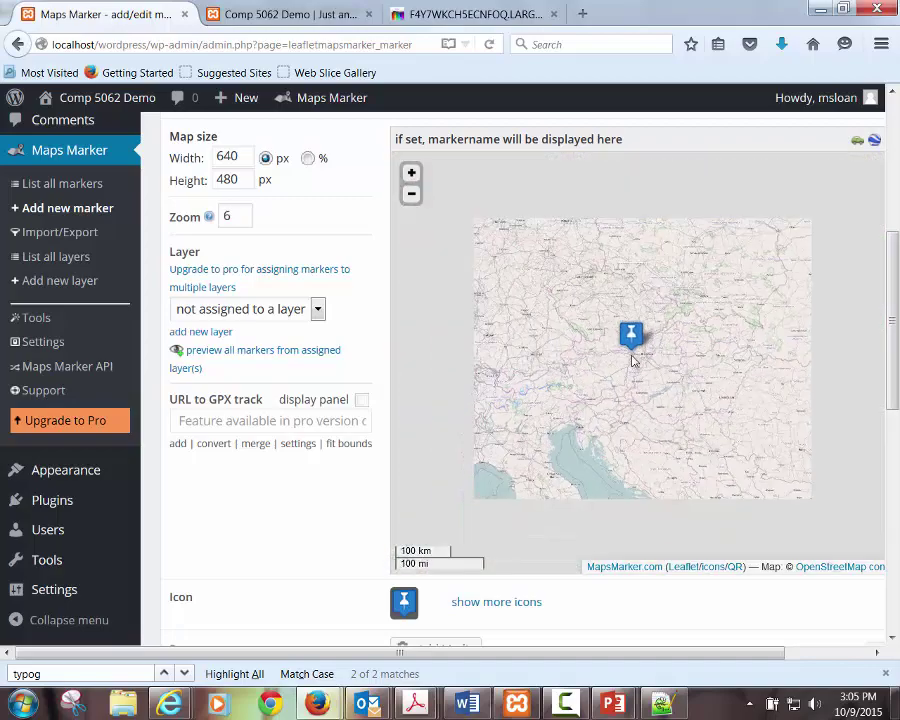
pyautogui.scroll(-1, 633, 360)
pyautogui.scroll(-1, 633, 361)
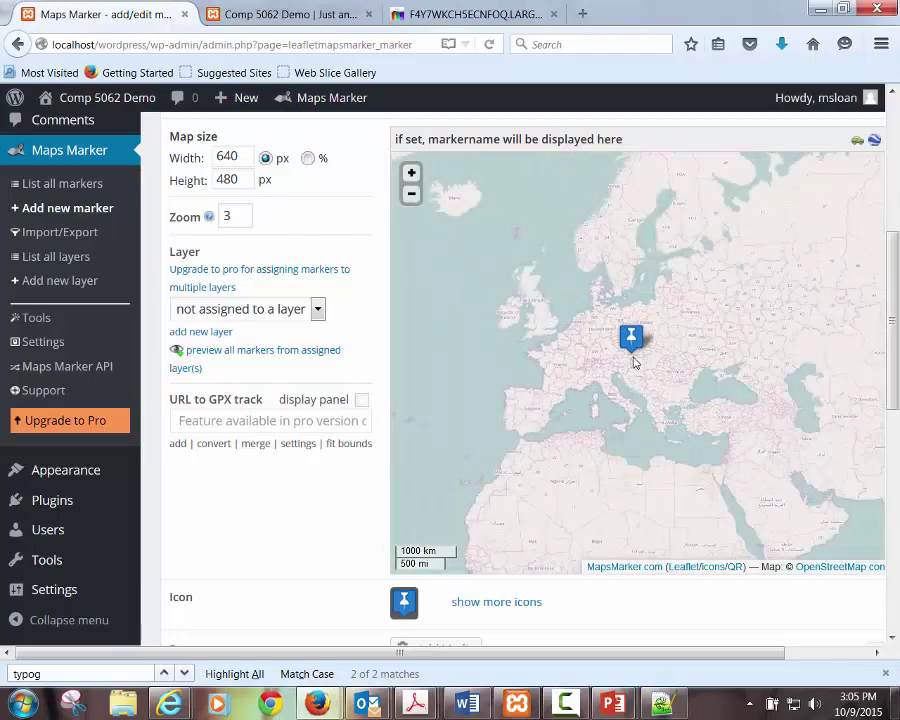
pyautogui.scroll(1, 650, 358)
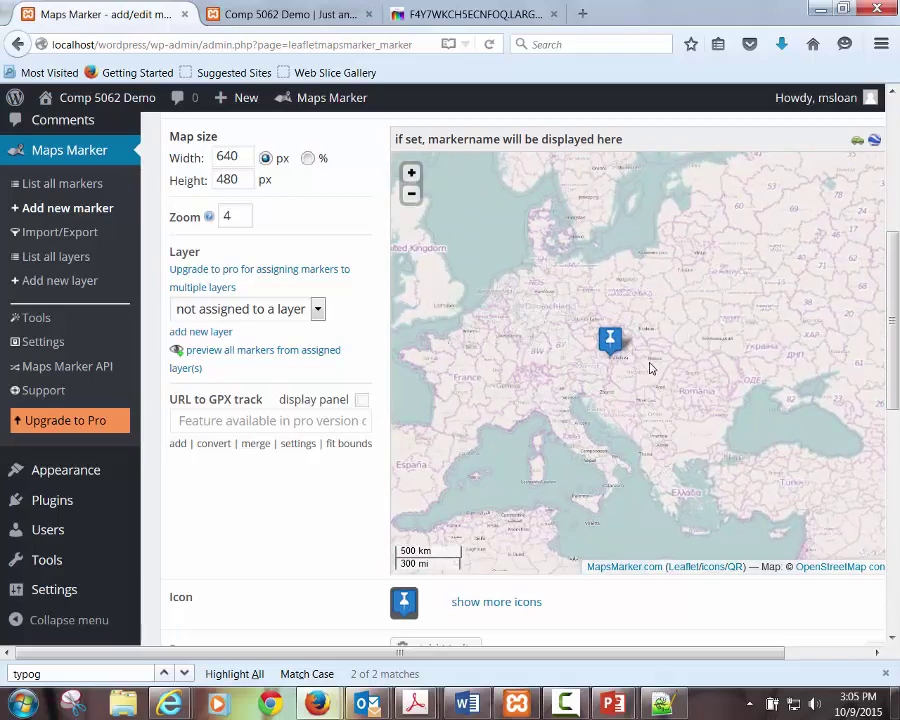
pyautogui.scroll(1, 648, 366)
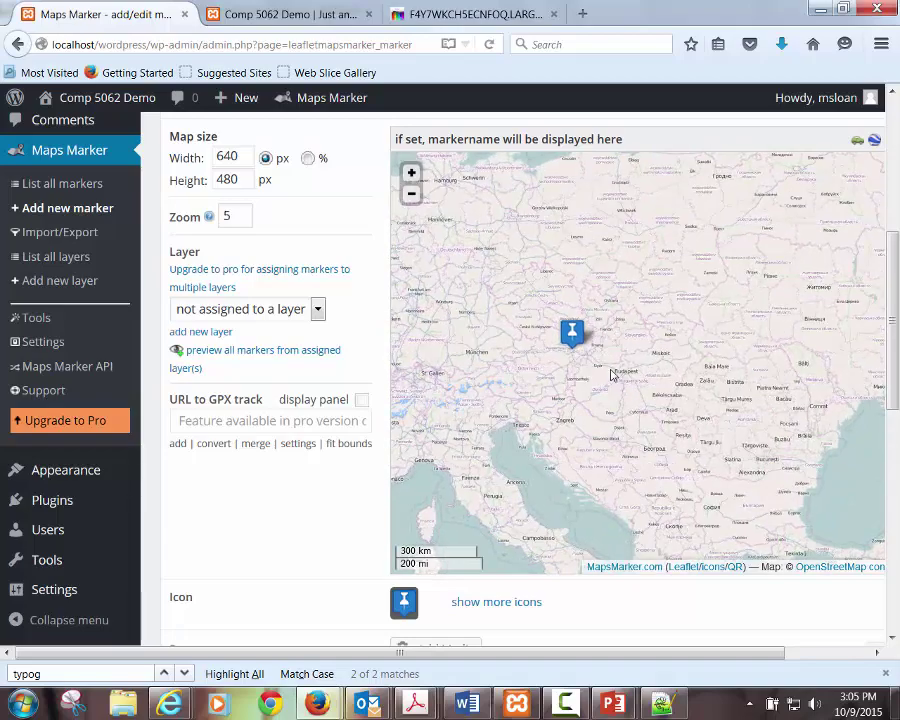
pyautogui.scroll(1, 612, 374)
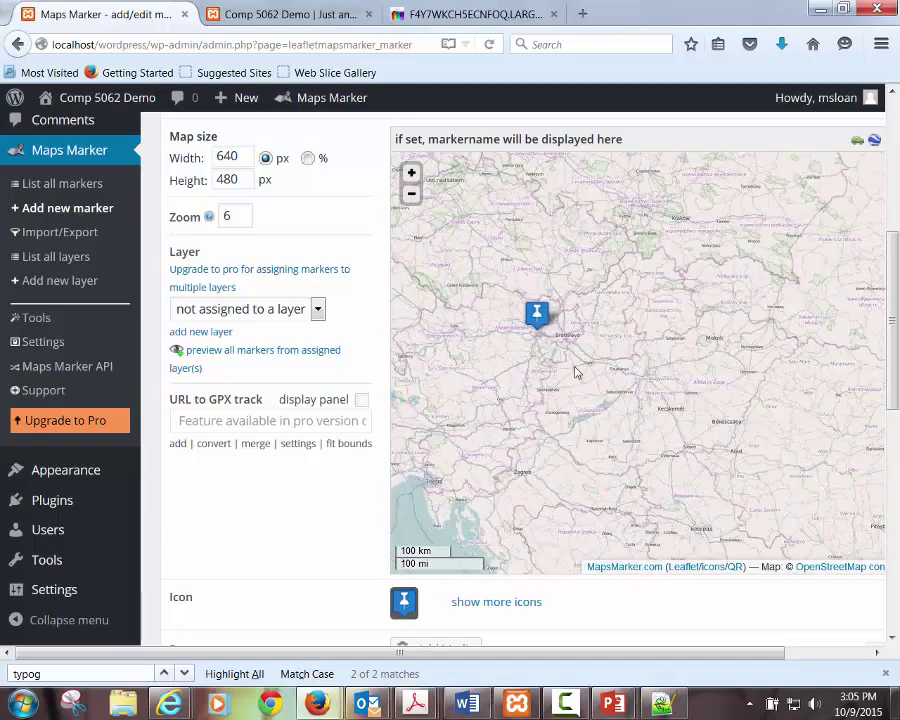
pyautogui.scroll(1, 530, 343)
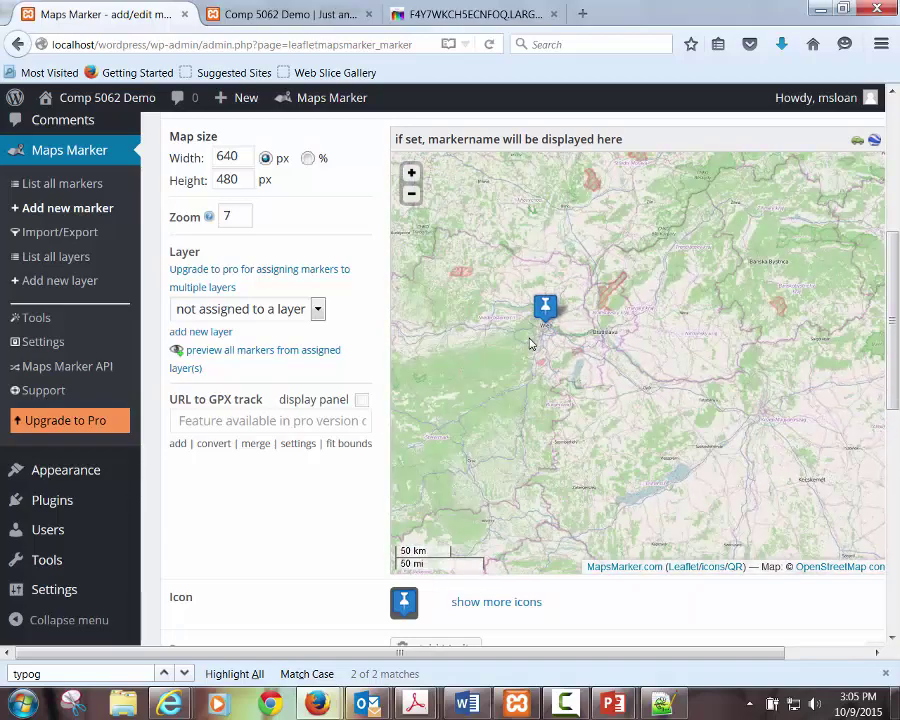
pyautogui.scroll(-1, 540, 345)
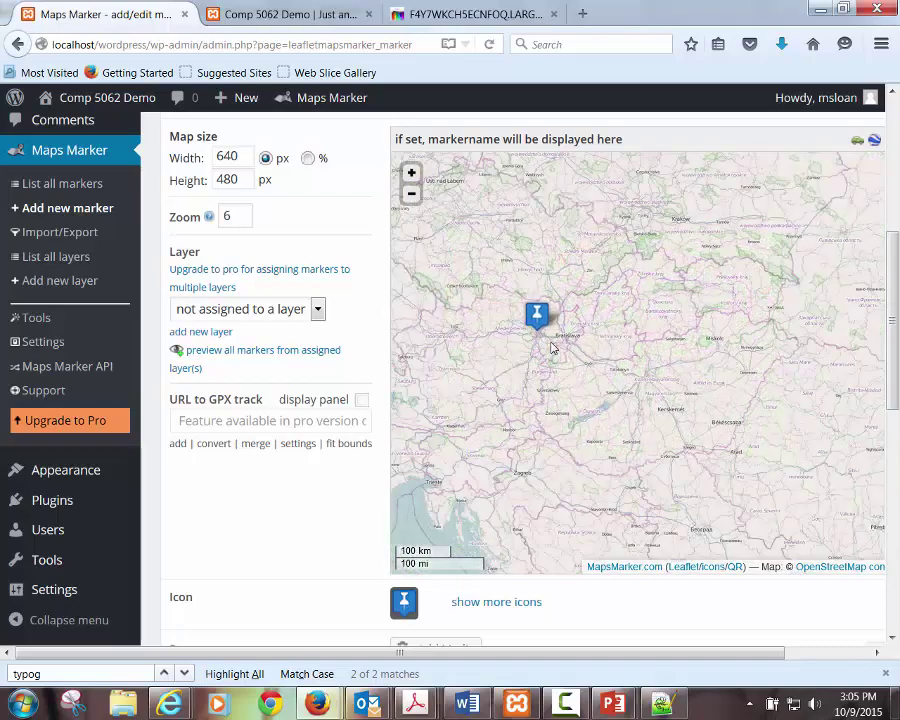
pyautogui.scroll(-1, 552, 345)
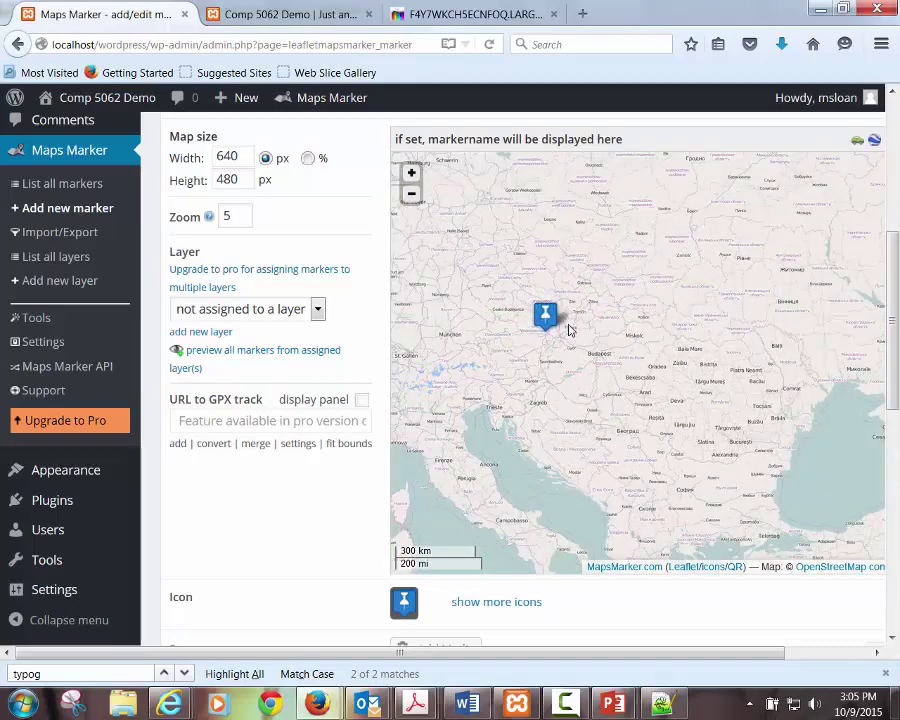
pyautogui.scroll(-4, 566, 334)
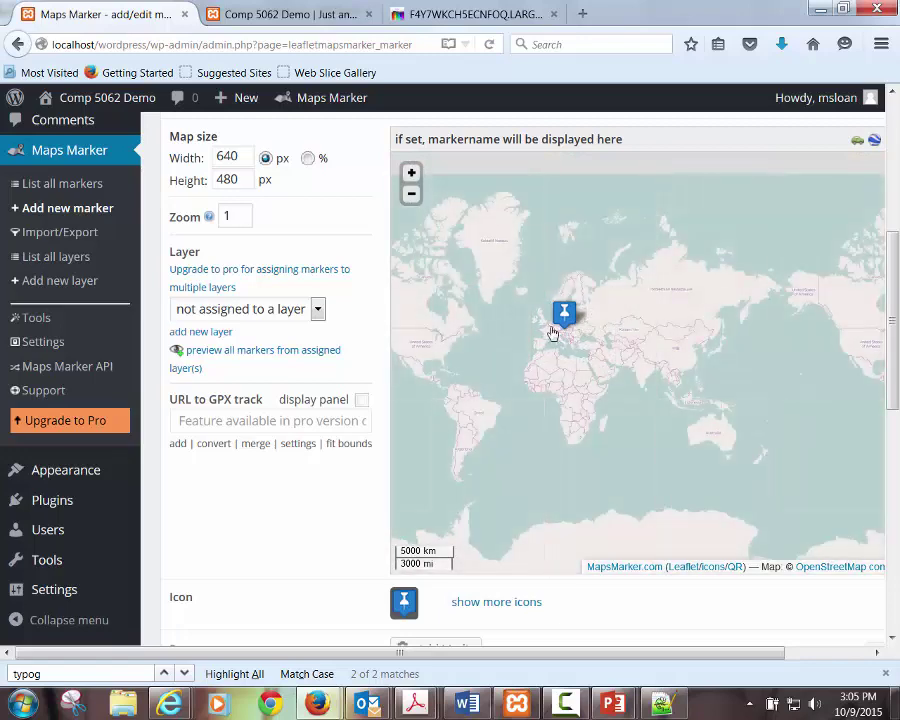
# Find Grand Bend on the new marker's map by moving from the world view to North America and Ontario's lake shore
pyautogui.moveTo(707, 386); pyautogui.dragTo(783, 388)
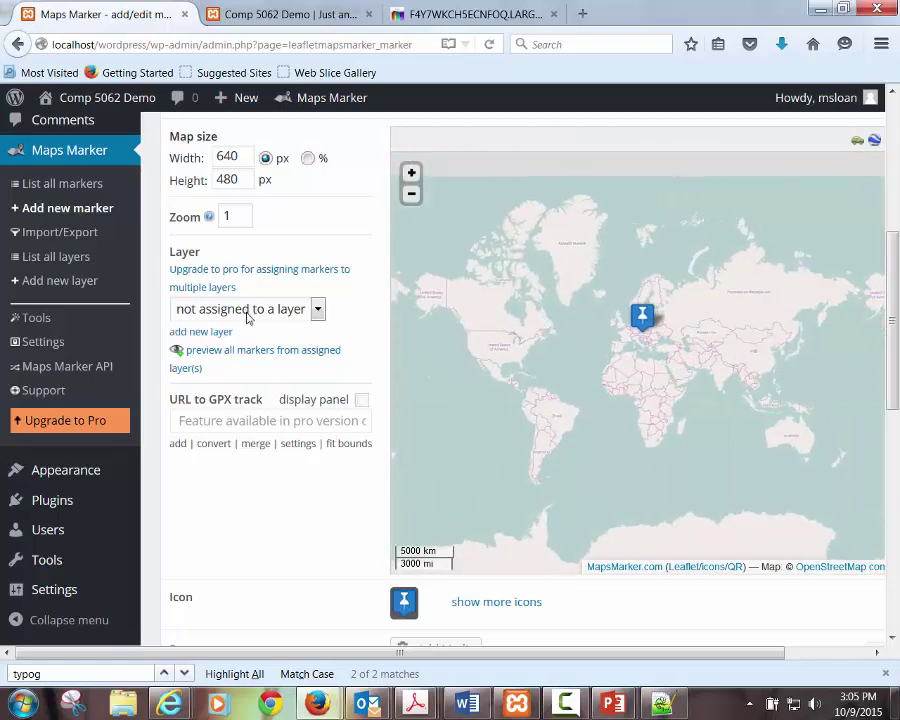
pyautogui.scroll(2, 530, 350)
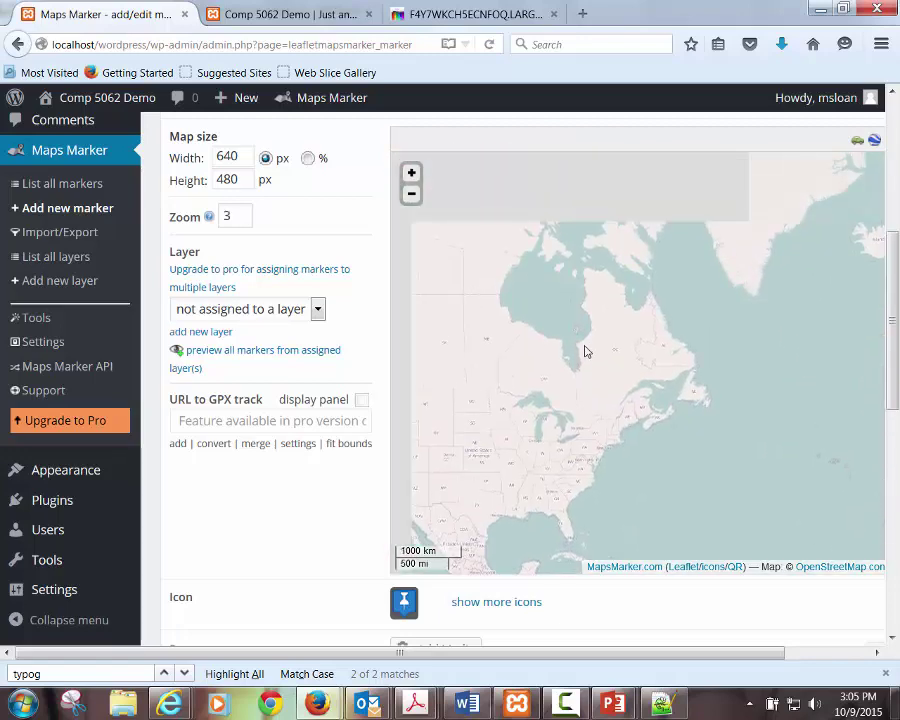
pyautogui.scroll(2, 588, 352)
pyautogui.scroll(4, 590, 352)
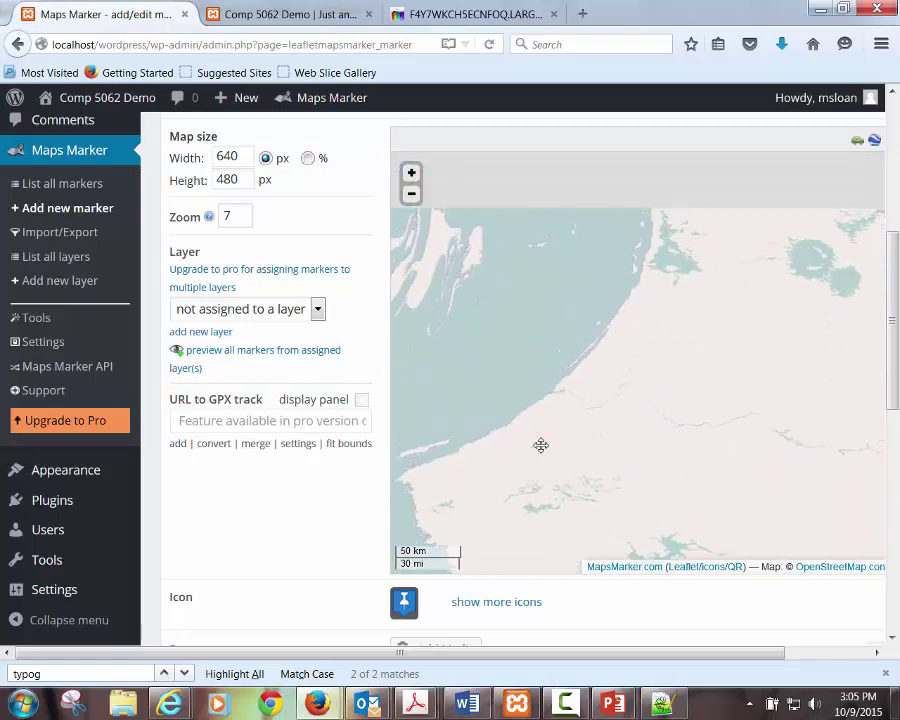
pyautogui.scroll(-4, 741, 263)
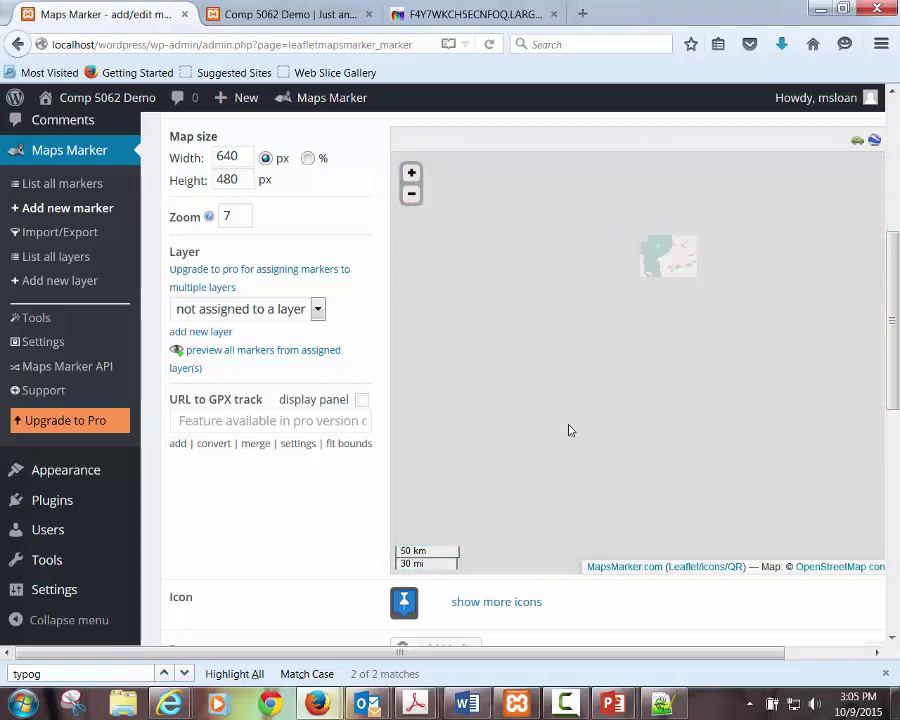
pyautogui.scroll(2, 645, 330)
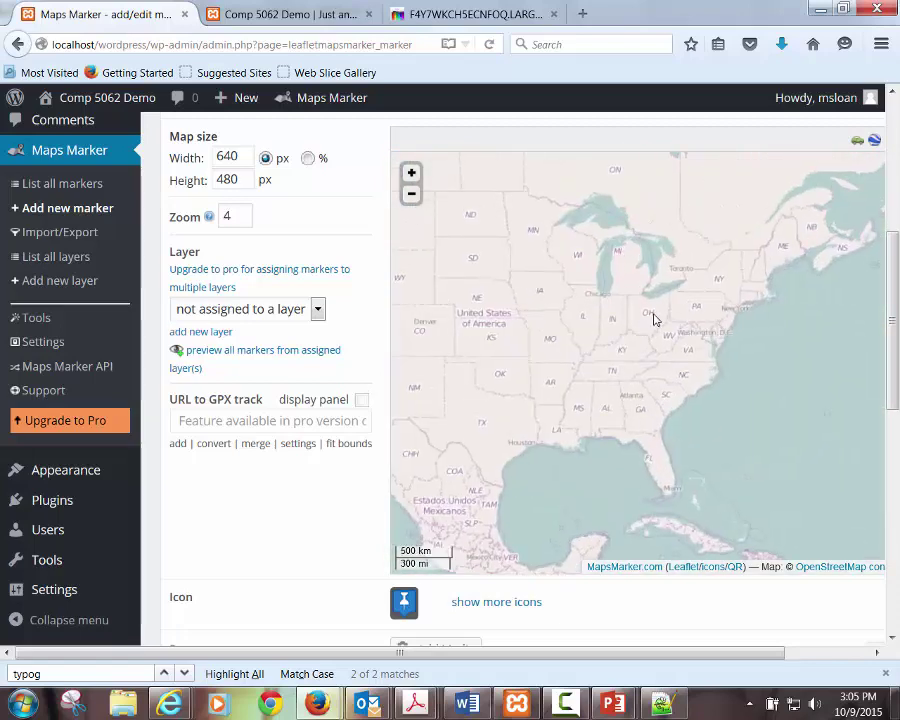
pyautogui.scroll(4, 628, 314)
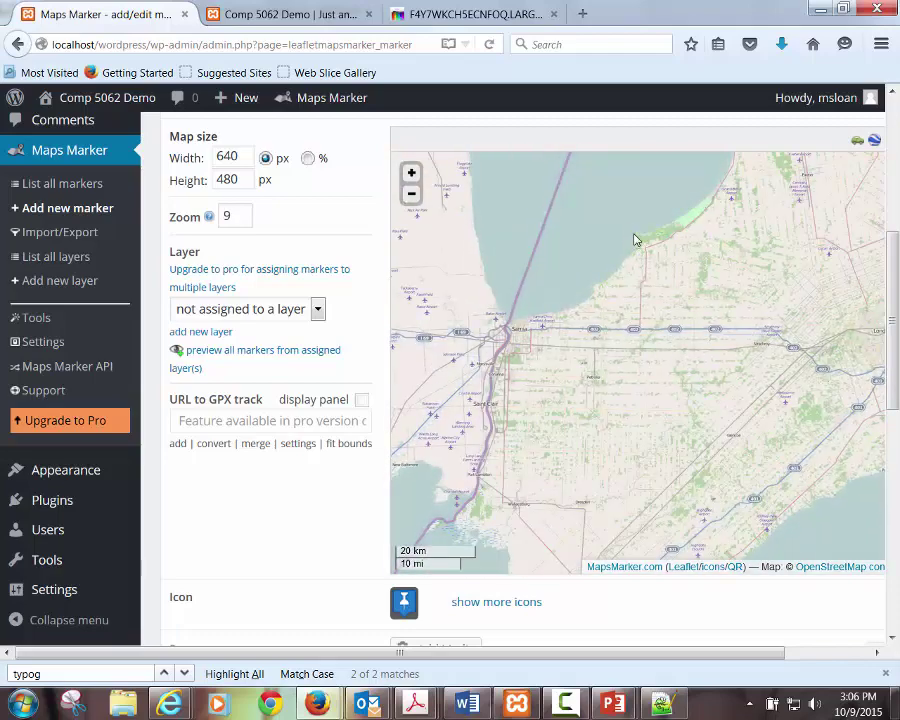
pyautogui.moveTo(689, 301); pyautogui.dragTo(574, 411)
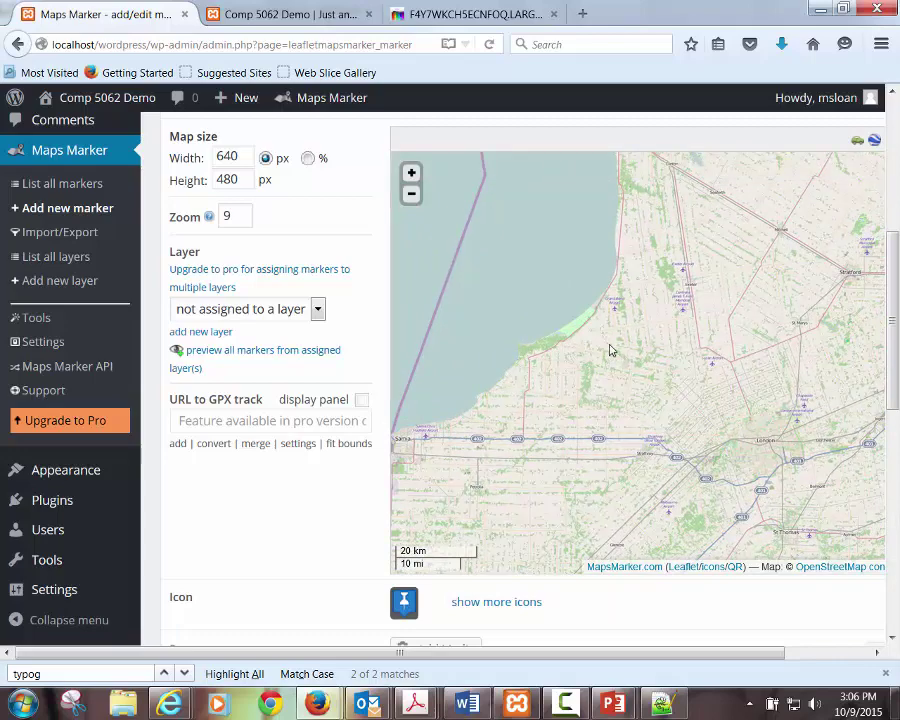
pyautogui.scroll(1, 608, 340)
pyautogui.scroll(1, 589, 268)
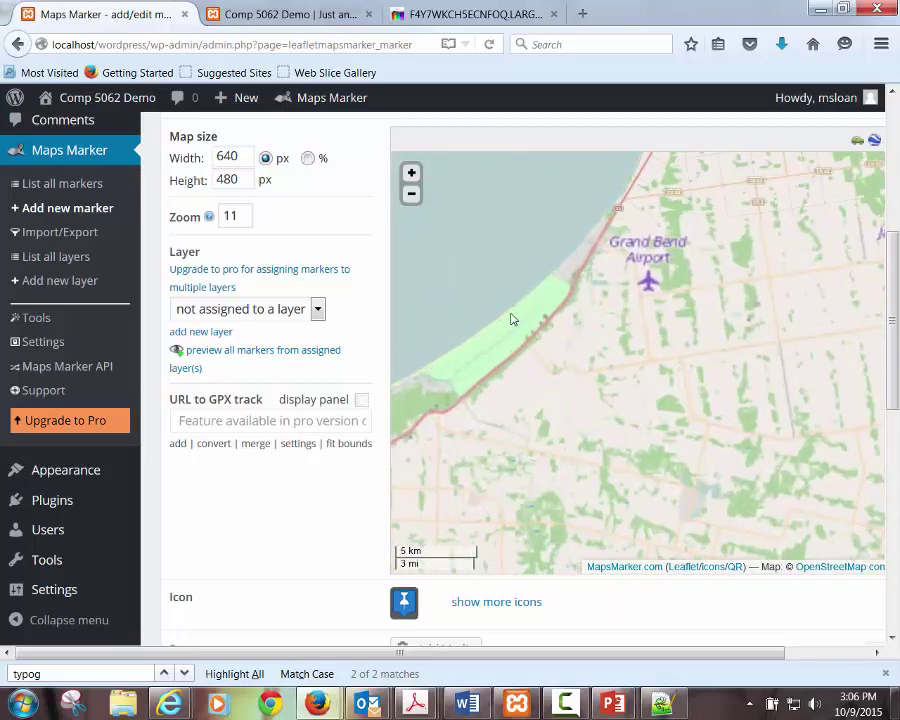
pyautogui.scroll(1, 592, 290)
pyautogui.scroll(1, 586, 325)
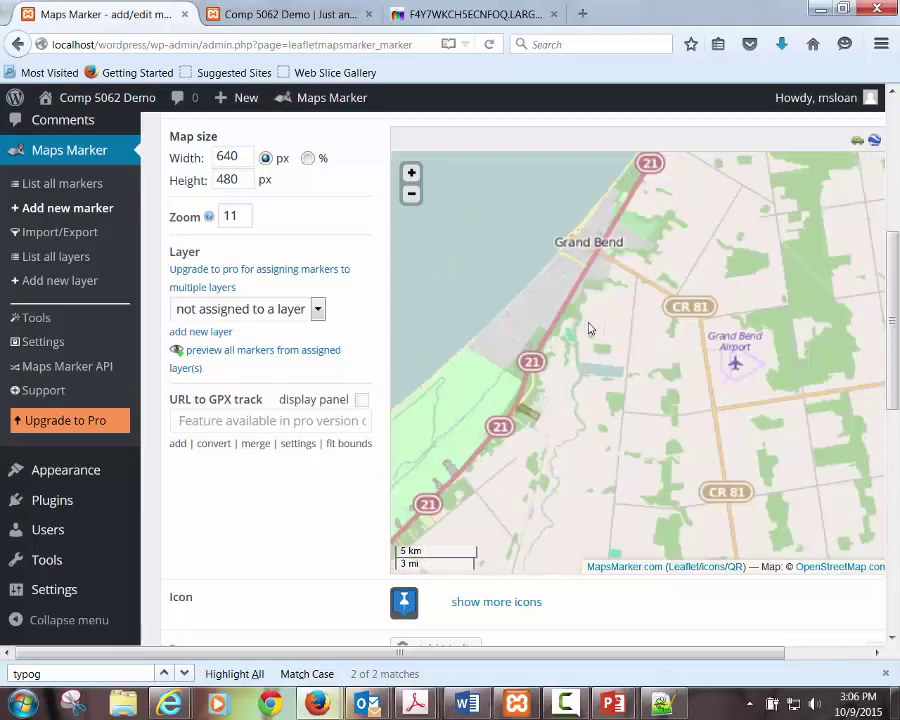
pyautogui.scroll(1, 509, 286)
pyautogui.moveTo(543, 204); pyautogui.dragTo(548, 426)
pyautogui.scroll(-1, 590, 270)
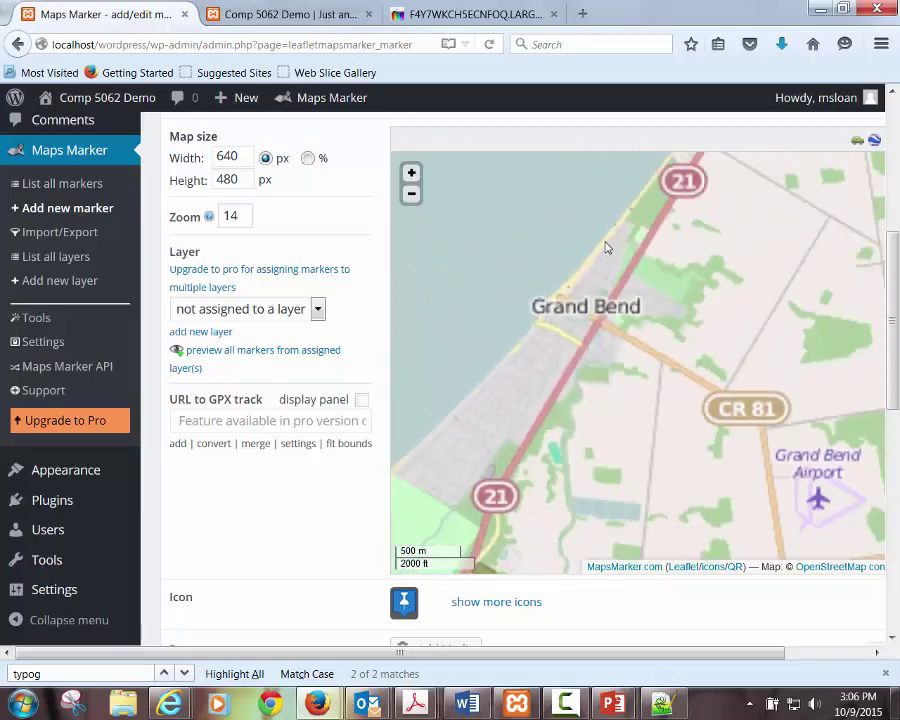
# Find Bayfield north of Grand Bend on the lake shore and place the marker by its harbour pier, just west of Jowett Lane
pyautogui.scroll(-2, 627, 378)
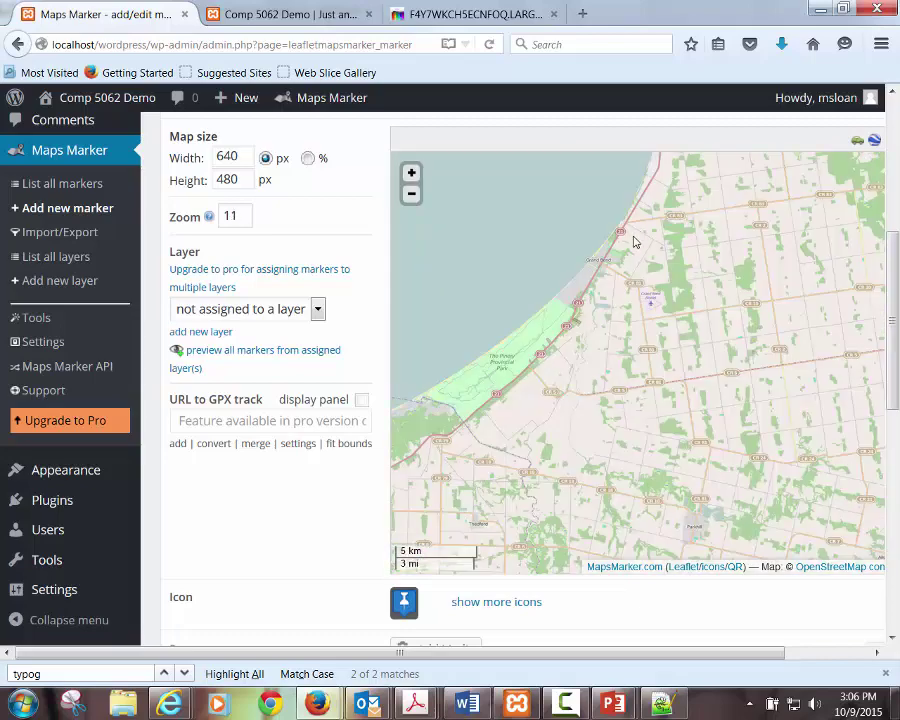
pyautogui.moveTo(656, 205); pyautogui.dragTo(659, 376)
pyautogui.moveTo(693, 241); pyautogui.dragTo(713, 446)
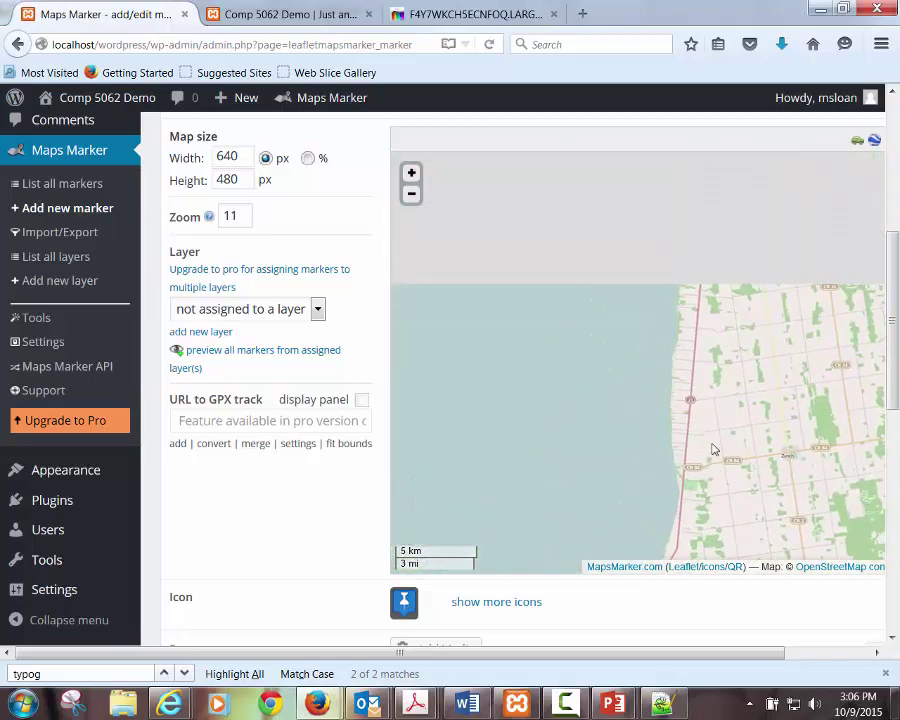
pyautogui.scroll(1, 715, 380)
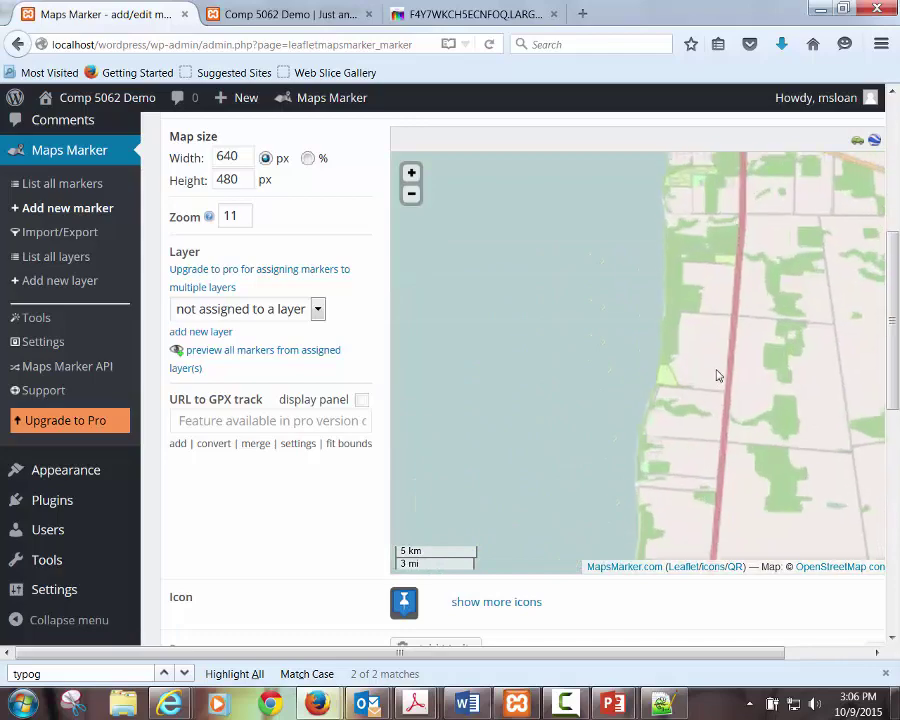
pyautogui.scroll(1, 705, 255)
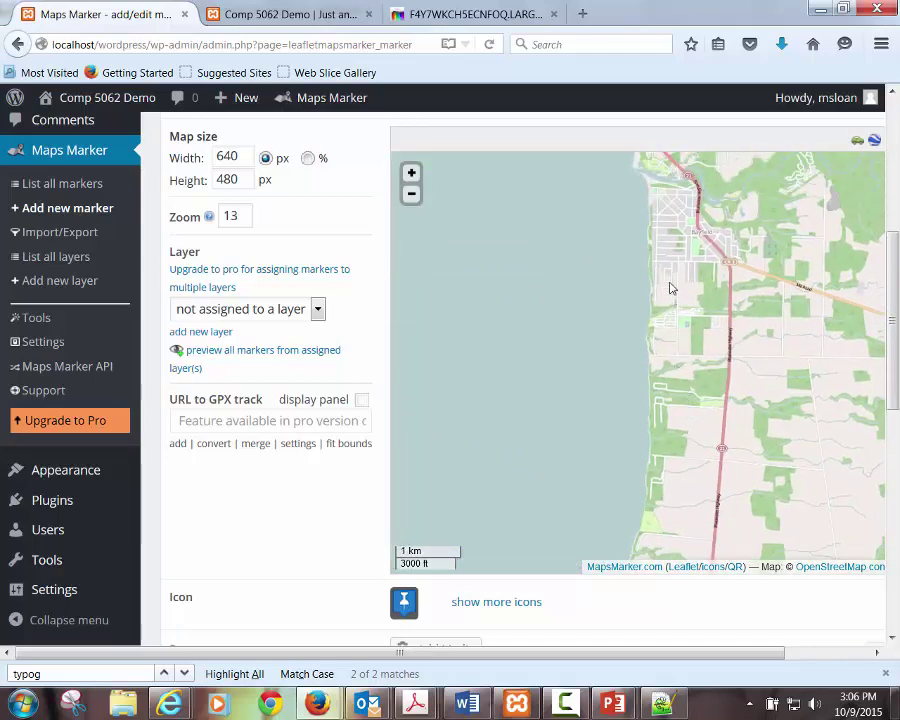
pyautogui.scroll(2, 668, 270)
pyautogui.scroll(2, 660, 255)
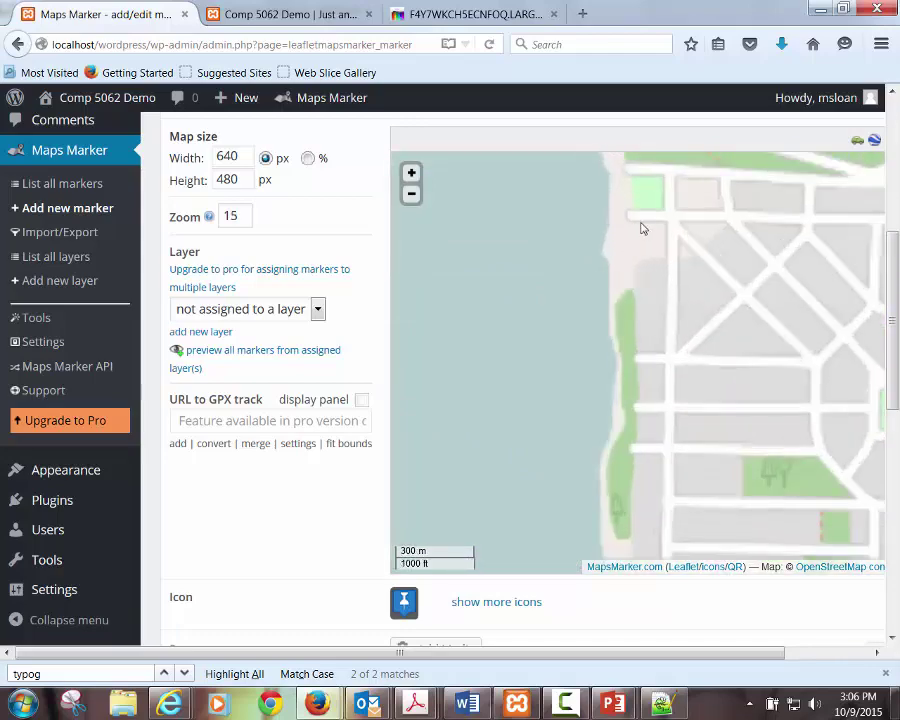
pyautogui.scroll(1, 660, 330)
pyautogui.moveTo(679, 434); pyautogui.dragTo(647, 342)
pyautogui.scroll(1, 642, 342)
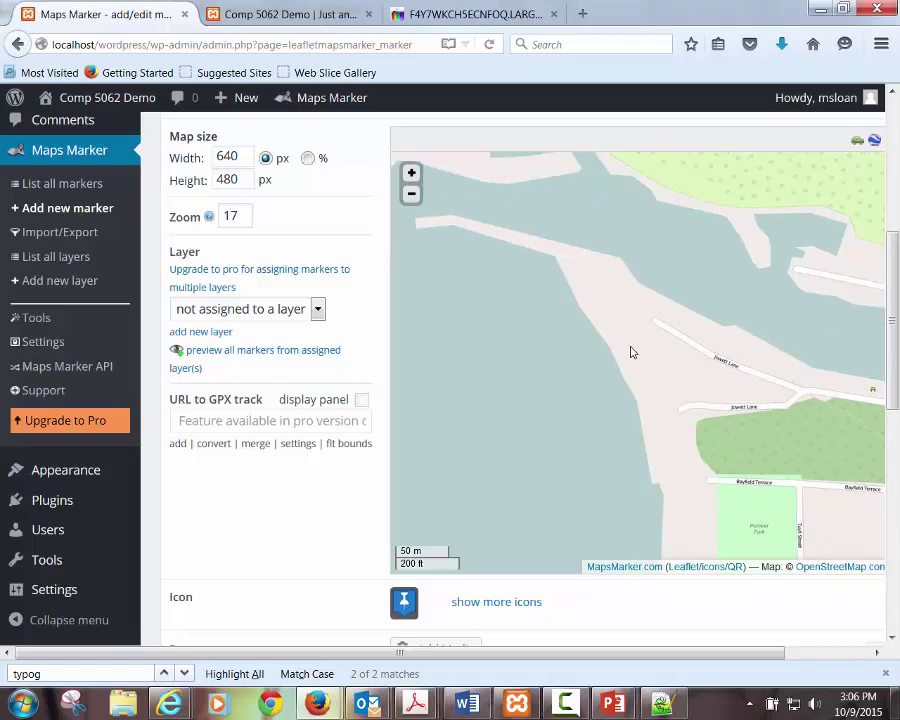
pyautogui.click(629, 325)
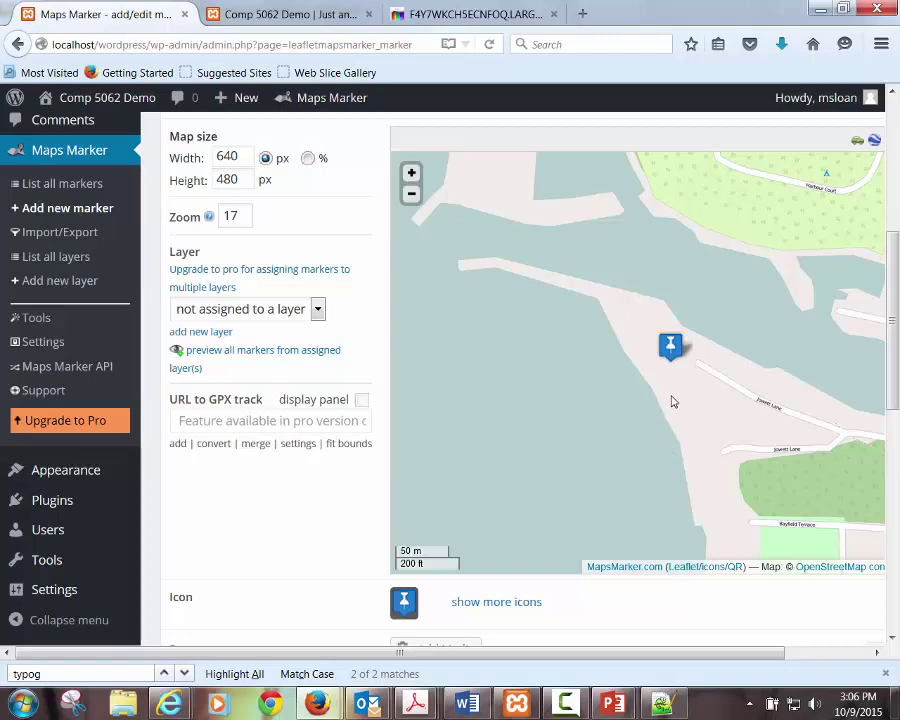
pyautogui.scroll(-1, 679, 402)
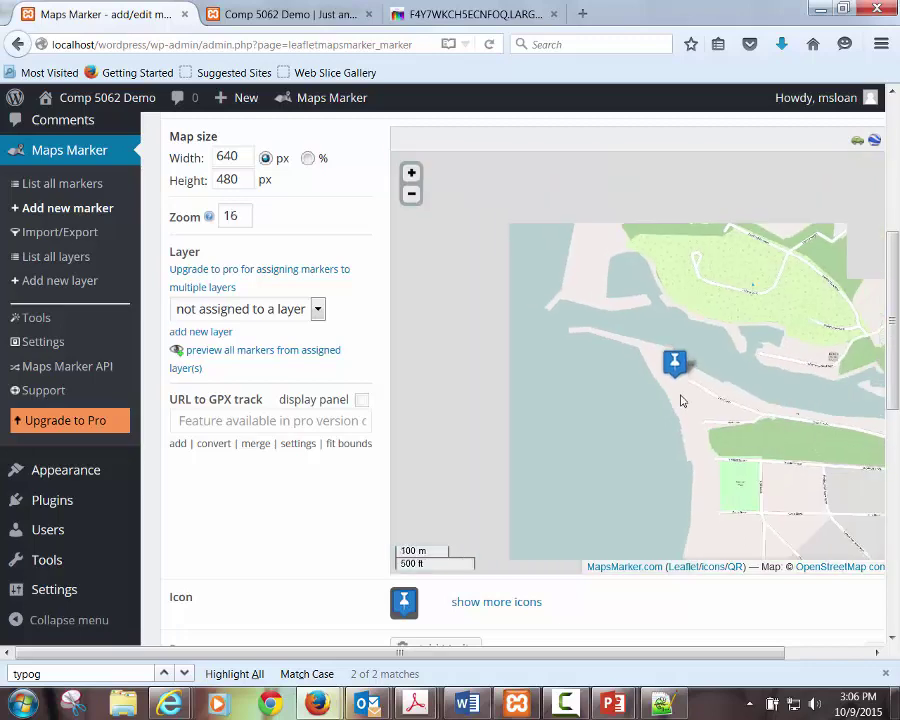
pyautogui.scroll(-1, 684, 401)
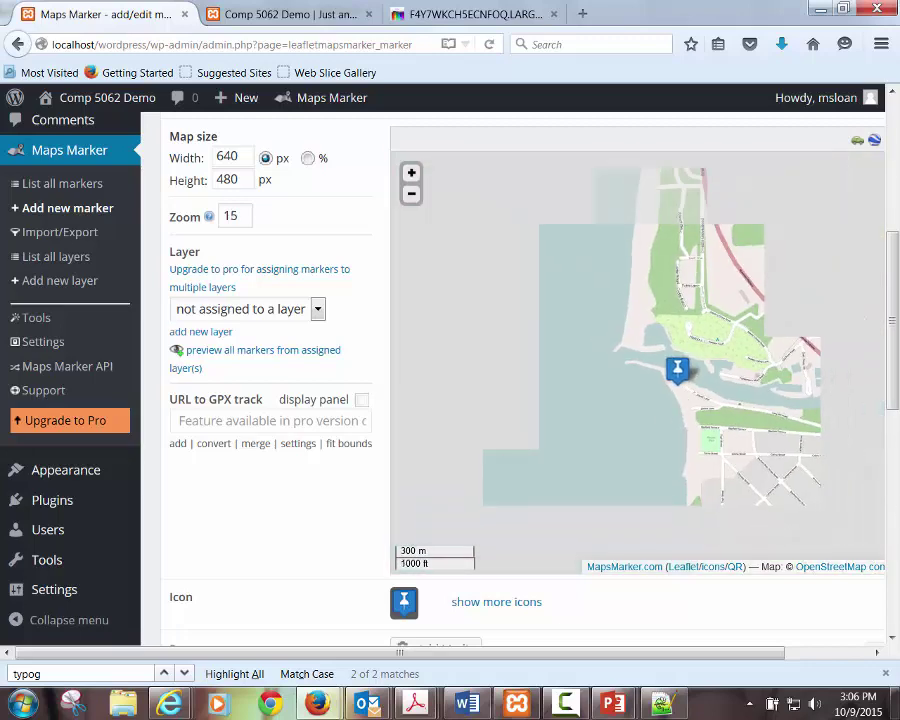
# Dismiss the simplified editor notice and name the marker "Bayfield Pier Beach"
pyautogui.moveTo(895, 395); pyautogui.dragTo(897, 300)
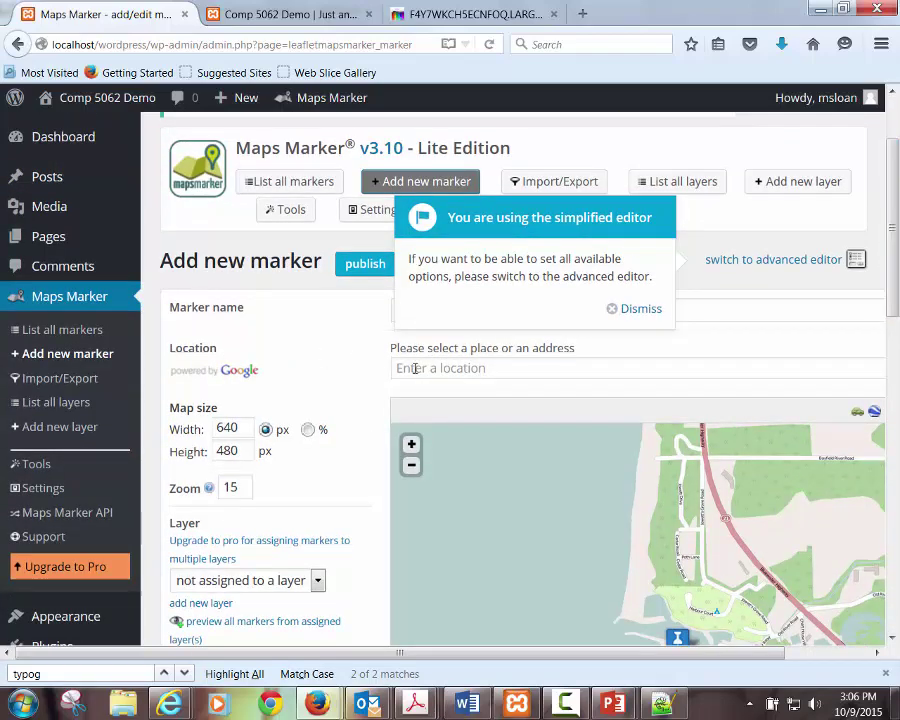
pyautogui.click(643, 310)
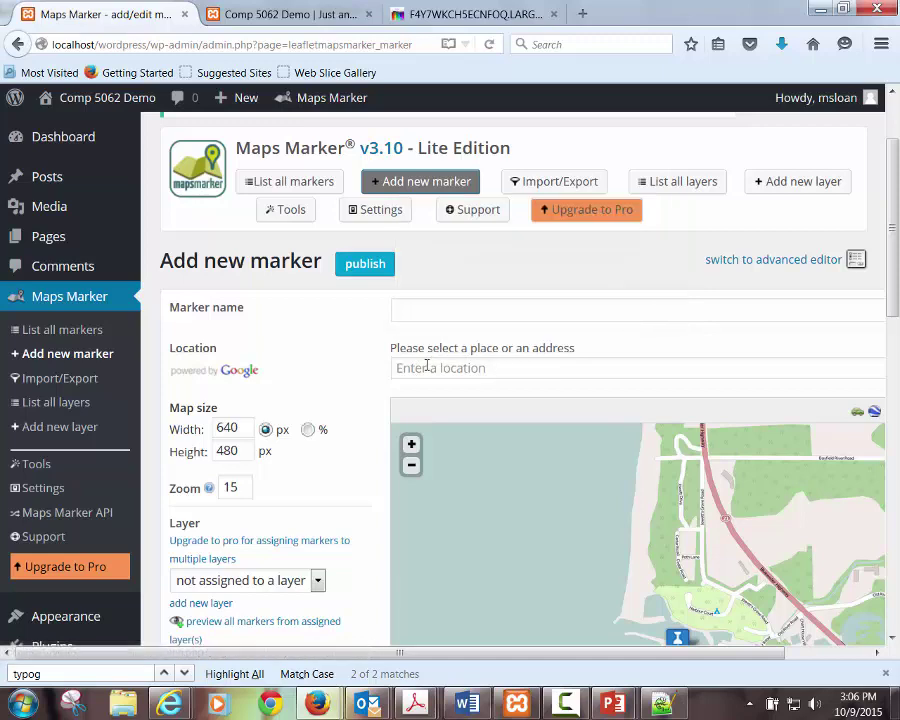
pyautogui.click(424, 314)
pyautogui.write('Bayfi')
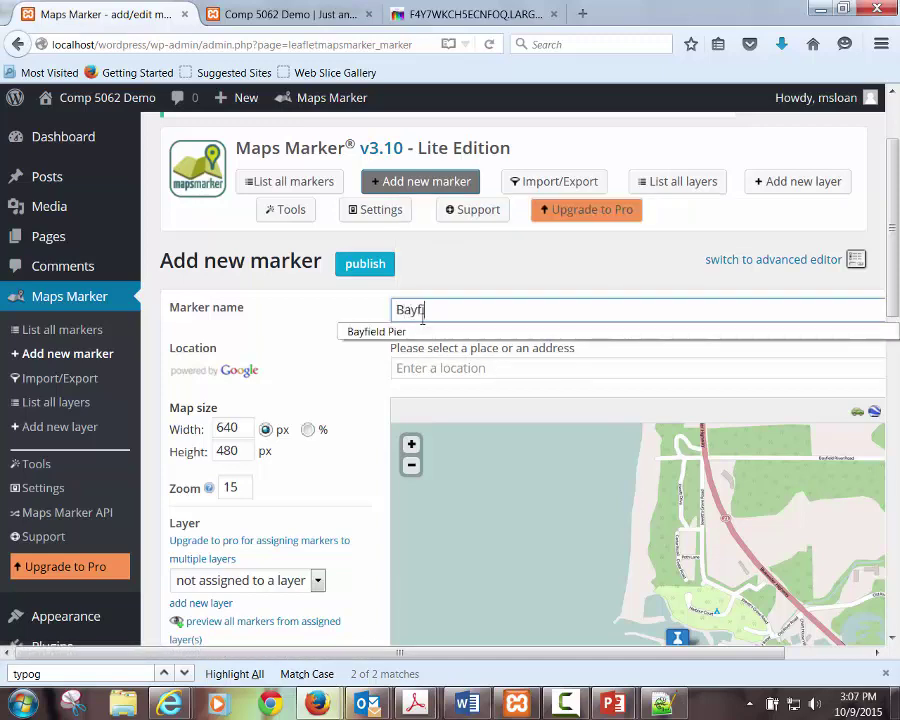
pyautogui.write('eld Pier Beach')
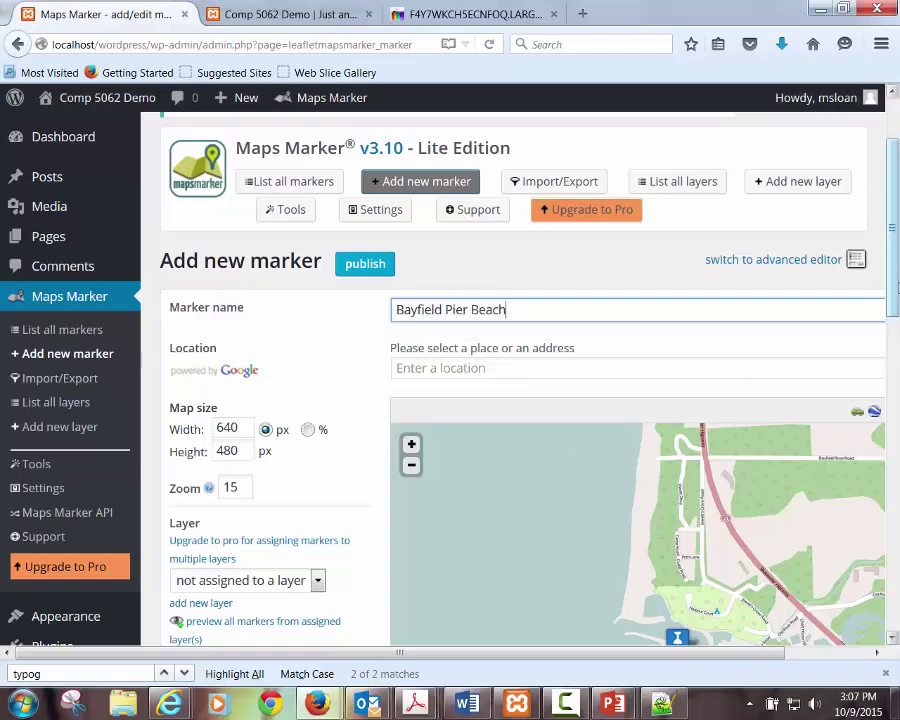
pyautogui.moveTo(895, 288)
pyautogui.mouseDown()
pyautogui.moveTo(897, 378)
pyautogui.moveTo(885, 328)
pyautogui.mouseUp()
pyautogui.write('h')
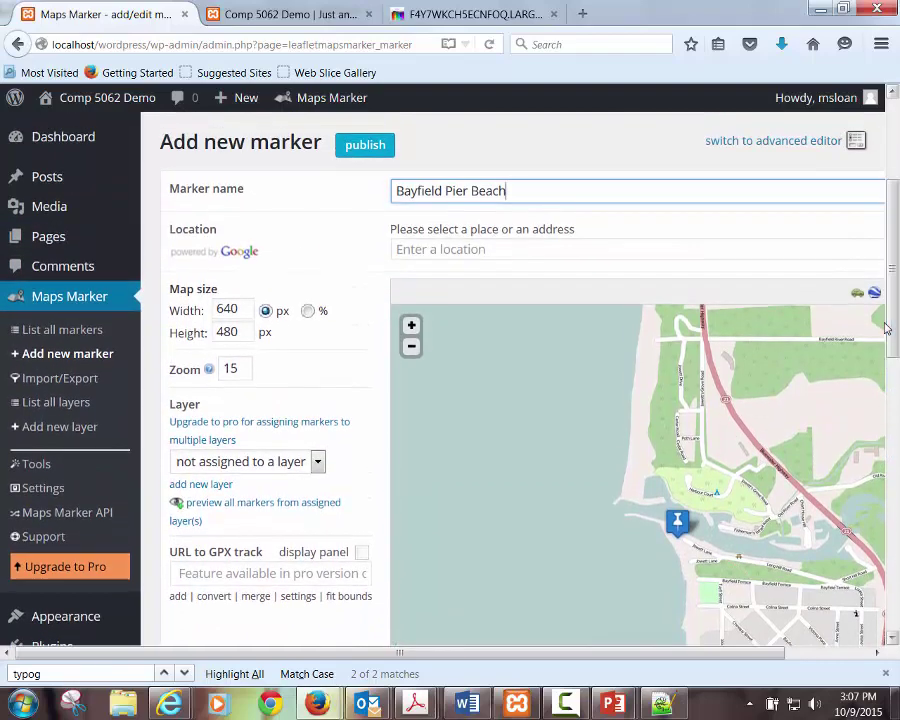
# Extend the marker name with ", Great for West Winds with a tiny bit of North"
pyautogui.write(', Great for ')
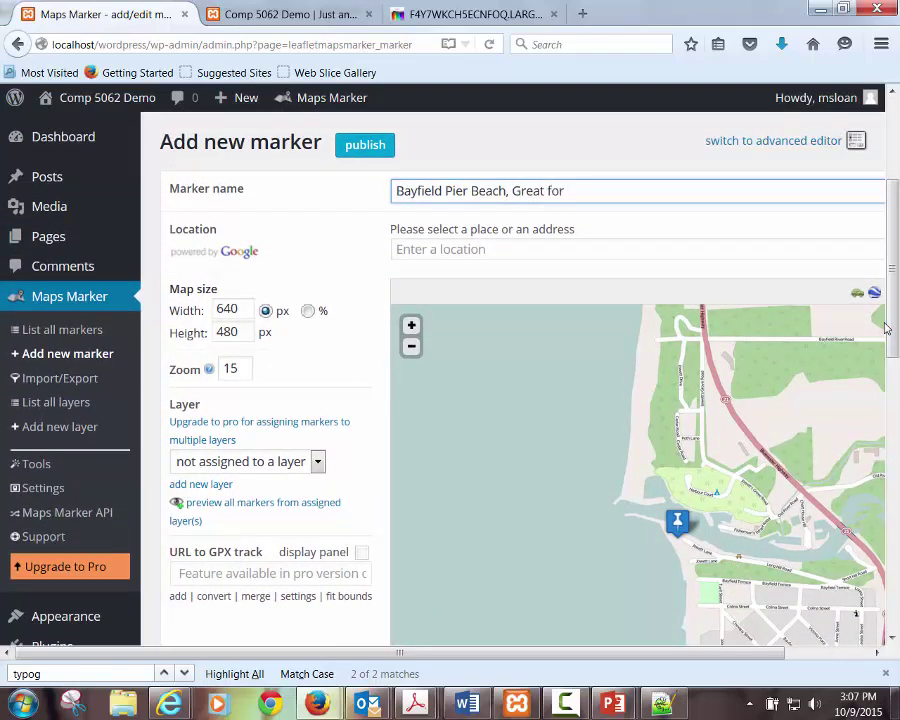
pyautogui.write('West Winds with a ')
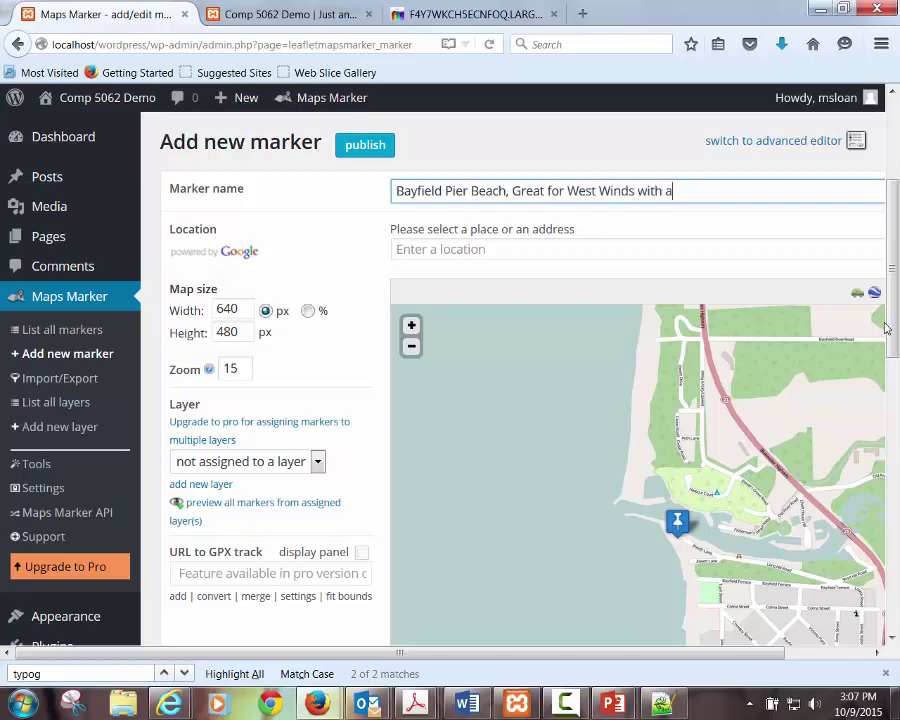
pyautogui.write('tiny bit of NOrth')
pyautogui.press('BackSpace')
pyautogui.press('BackSpace')
pyautogui.press('BackSpace')
pyautogui.press('BackSpace')
pyautogui.write('orth')
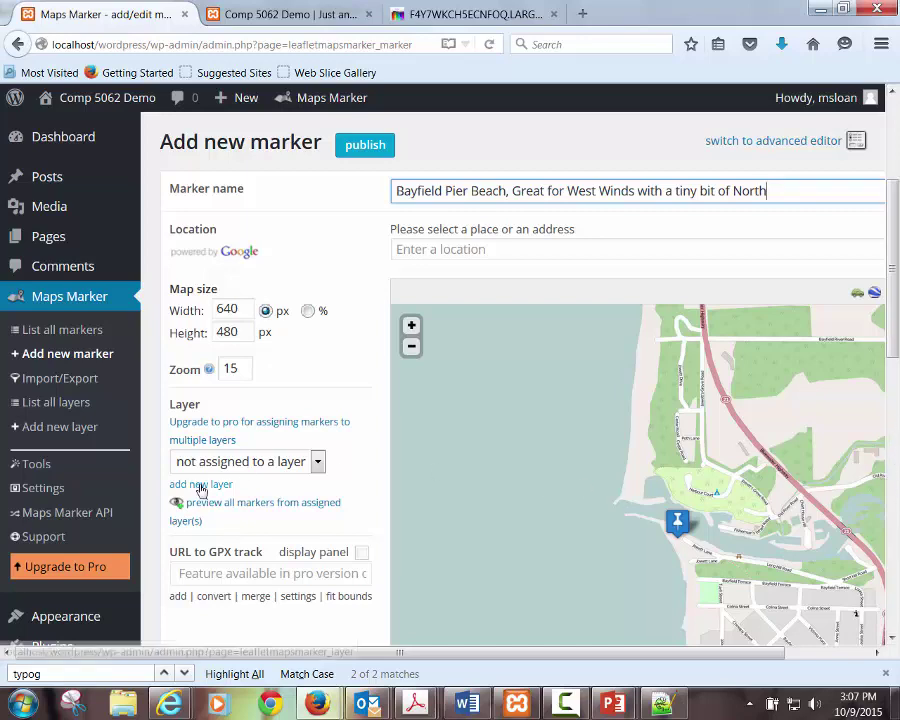
# Set the marker map's size to 400 px wide and 275 px high
pyautogui.doubleClick(241, 311)
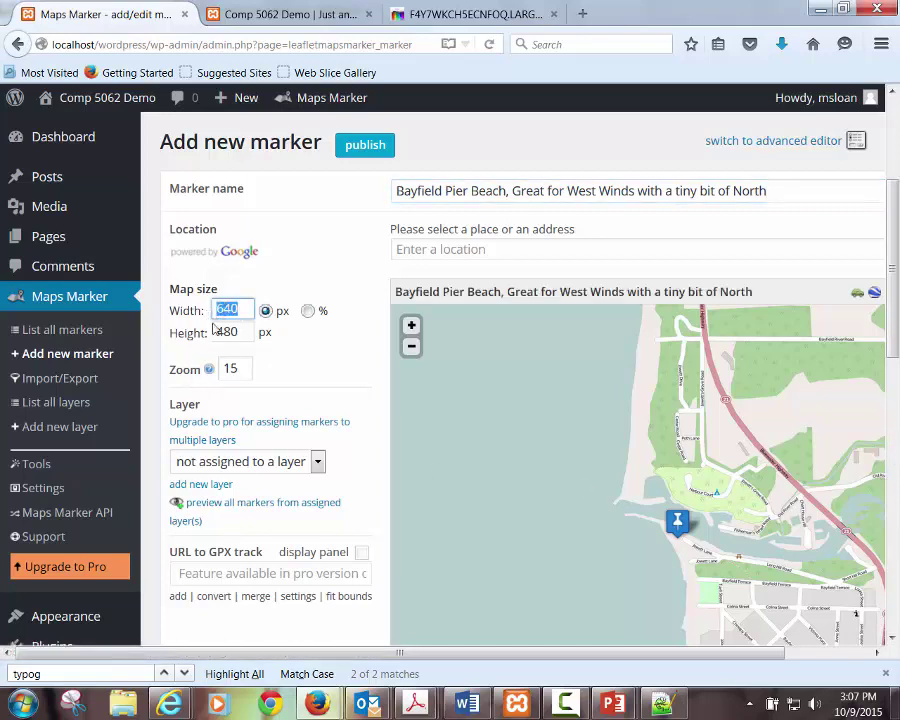
pyautogui.moveTo(240, 332); pyautogui.dragTo(202, 330)
pyautogui.doubleClick(230, 313)
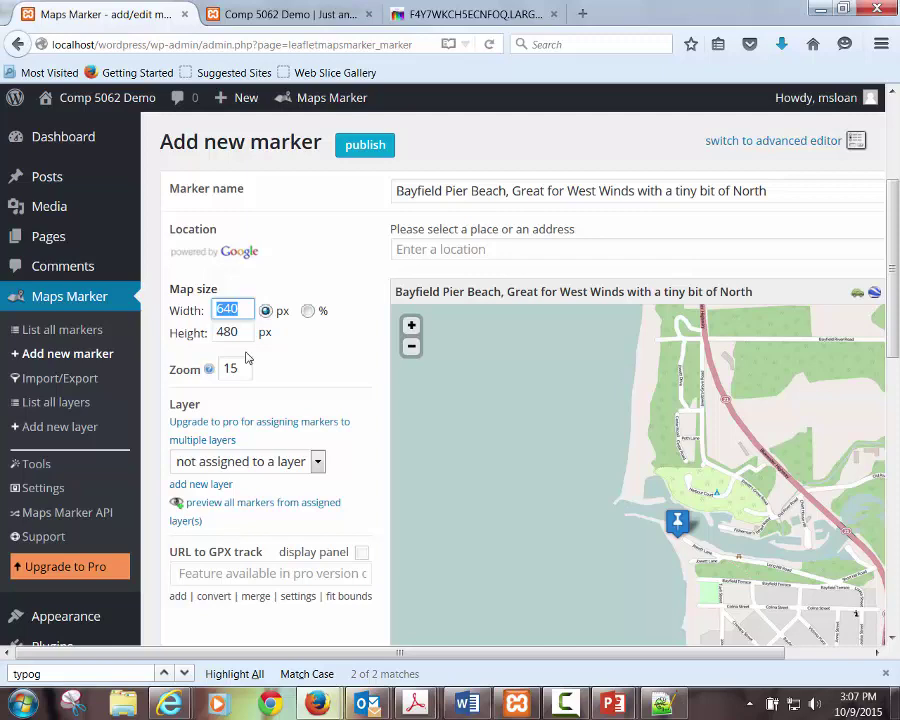
pyautogui.write('400')
pyautogui.click(226, 332)
pyautogui.doubleClick(218, 330)
pyautogui.write('2')
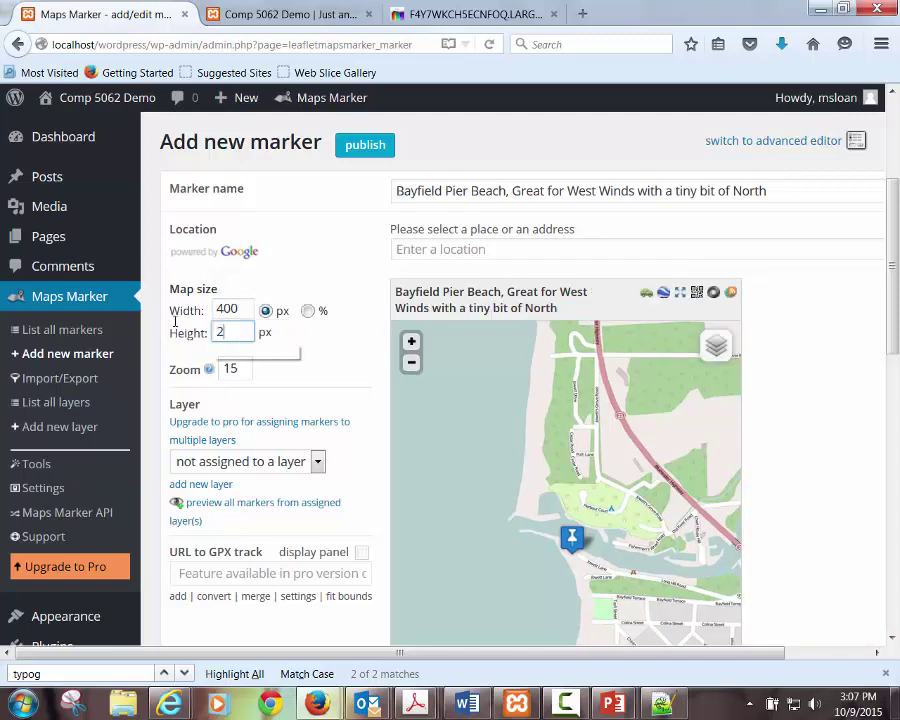
pyautogui.write('75')
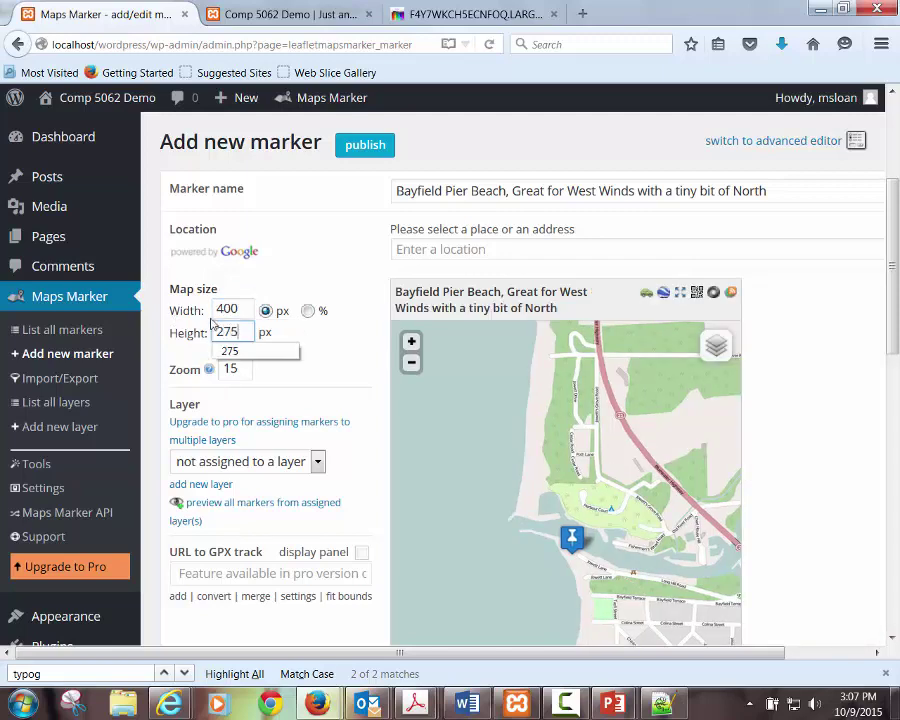
pyautogui.click(338, 374)
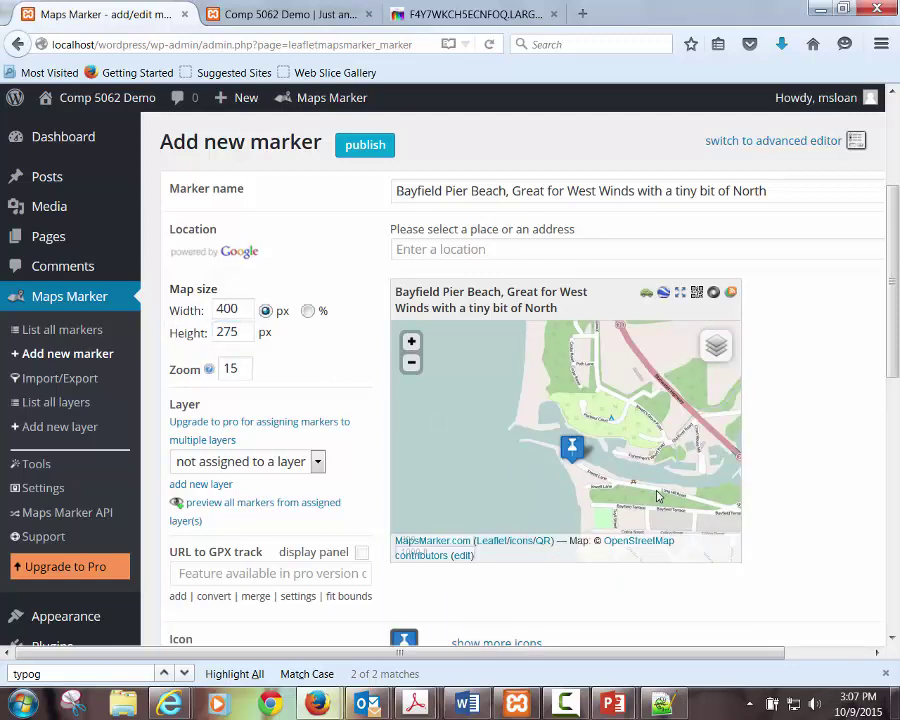
# Zoom the marker map out to level 13, shift it to show Bayfield, and publish the marker
pyautogui.scroll(-1, 631, 484)
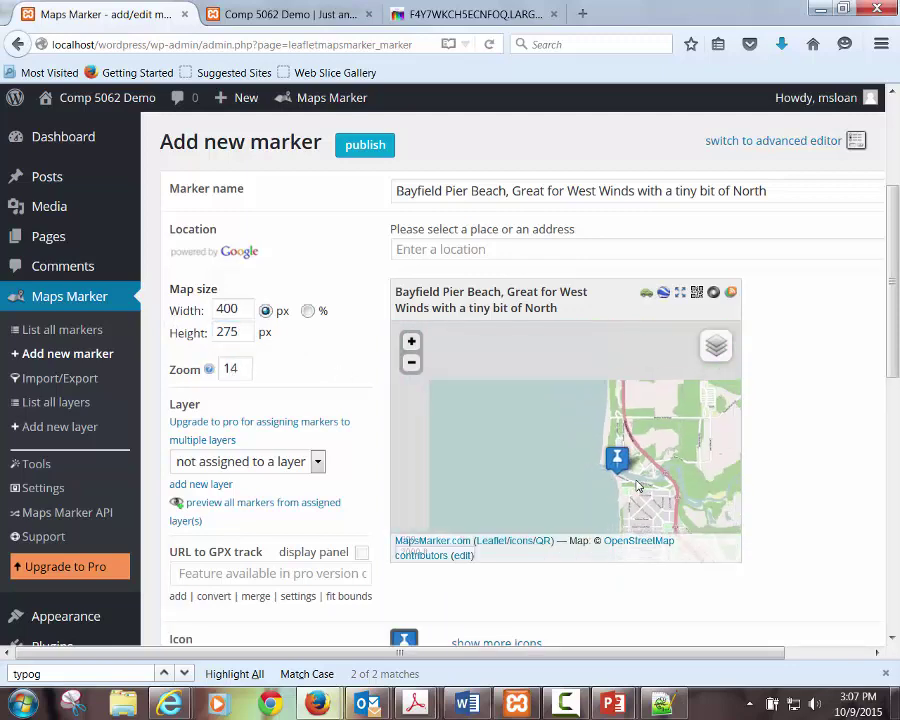
pyautogui.scroll(-1, 640, 484)
pyautogui.moveTo(642, 485)
pyautogui.mouseDown()
pyautogui.moveTo(612, 436)
pyautogui.moveTo(570, 419)
pyautogui.mouseUp()
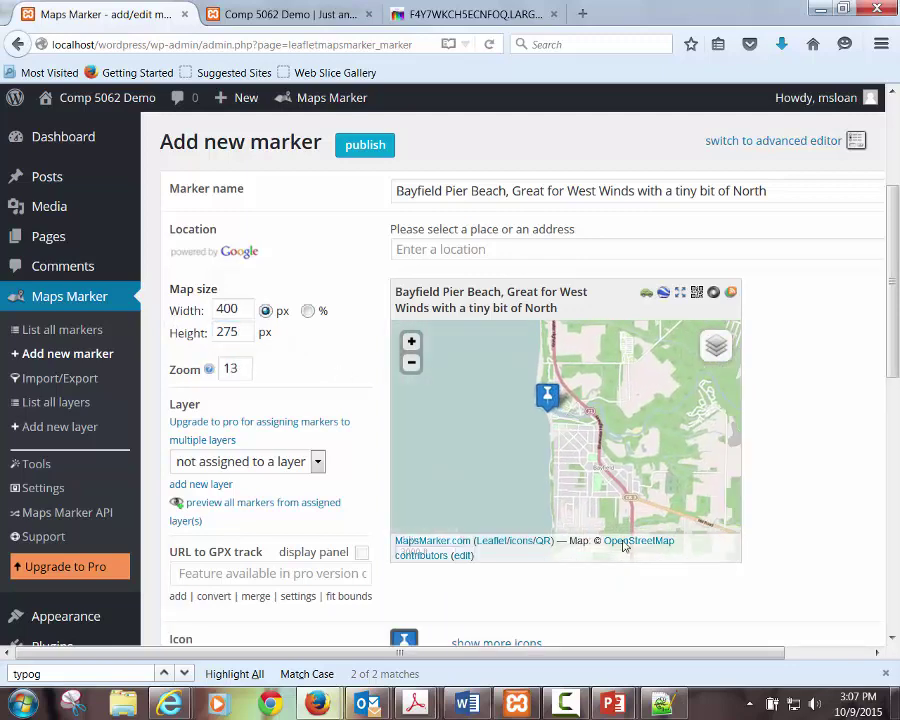
pyautogui.scroll(-7, 897, 357)
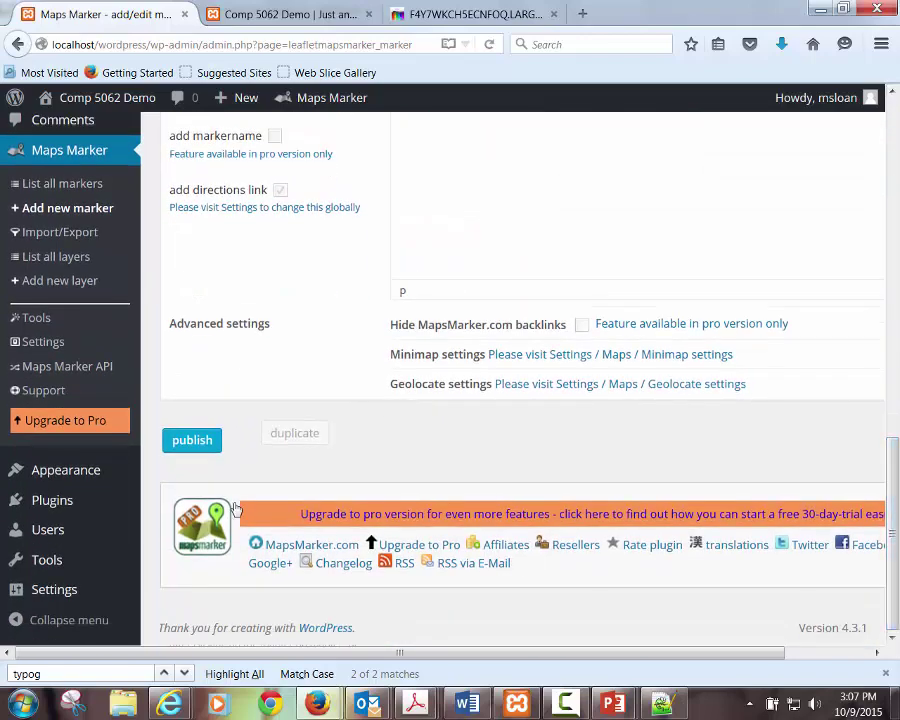
pyautogui.click(195, 444)
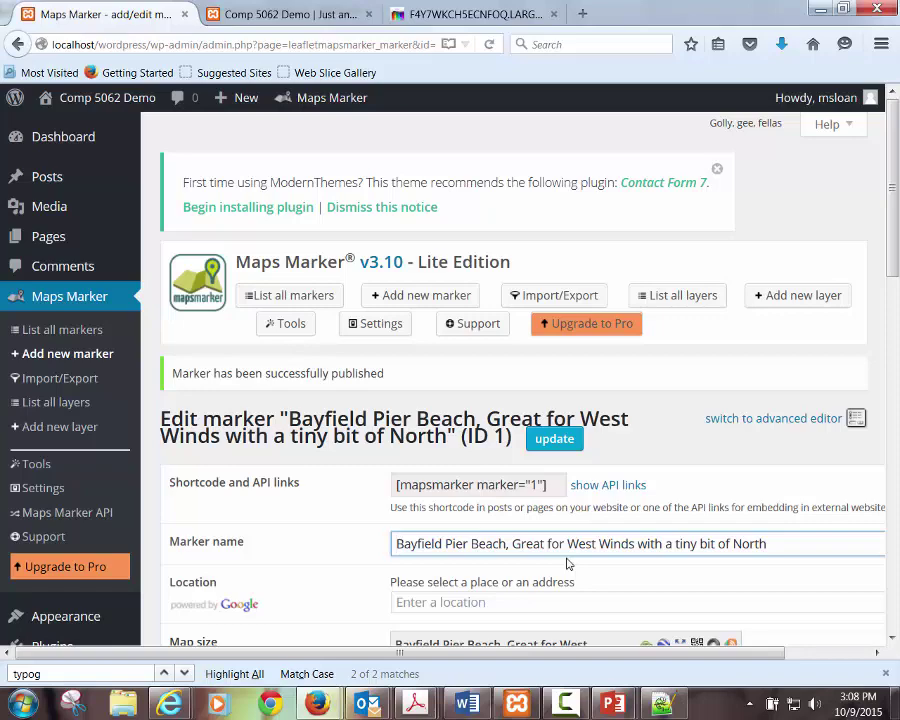
# Select the published marker's shortcode, [mapsmarker marker="1"], on its edit page
pyautogui.scroll(-4, 600, 480)
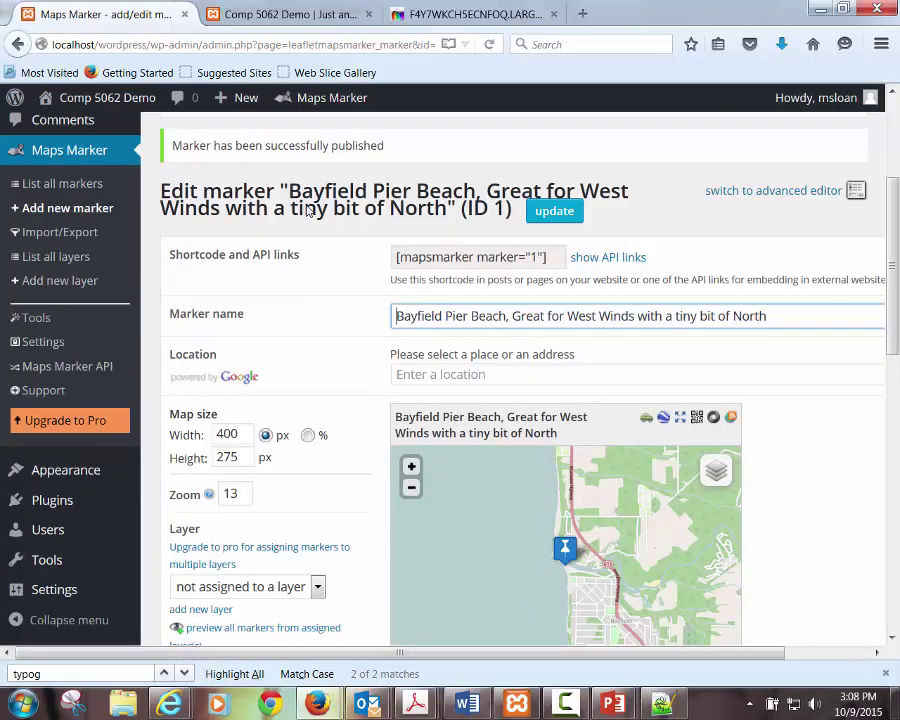
pyautogui.moveTo(397, 257); pyautogui.dragTo(560, 255)
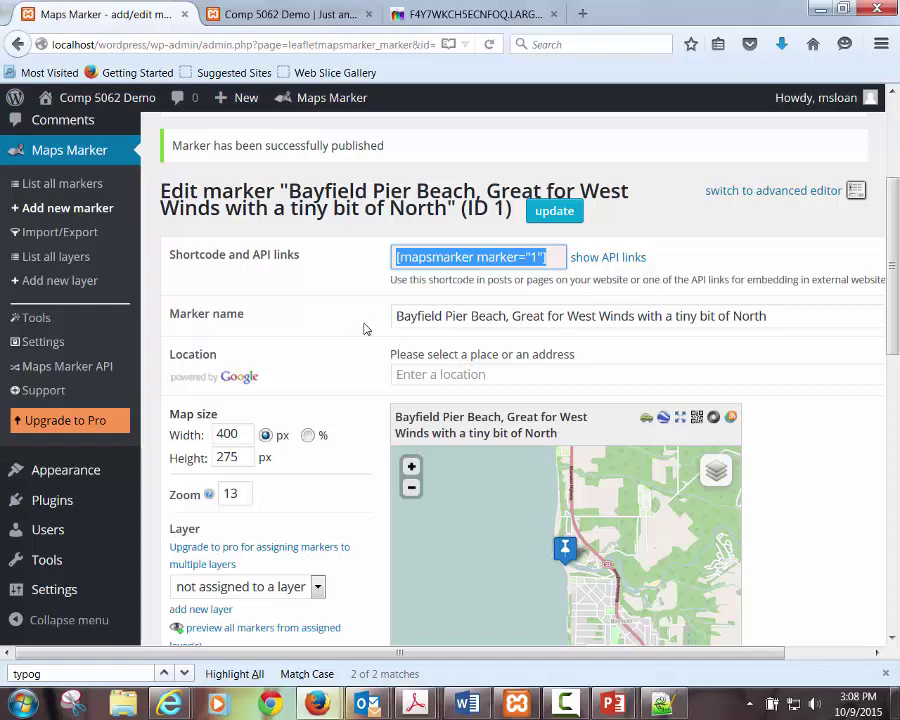
pyautogui.scroll(1, 320, 328)
pyautogui.scroll(3, 320, 328)
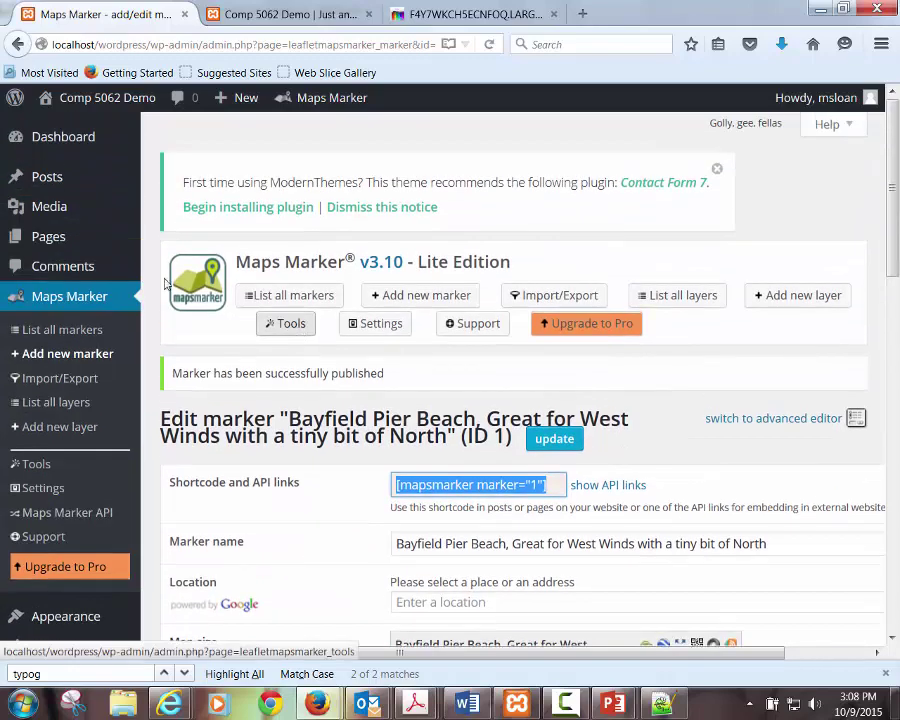
# Open the Hello World post for editing and change its title to "Bayfield Pier"
pyautogui.click(44, 176)
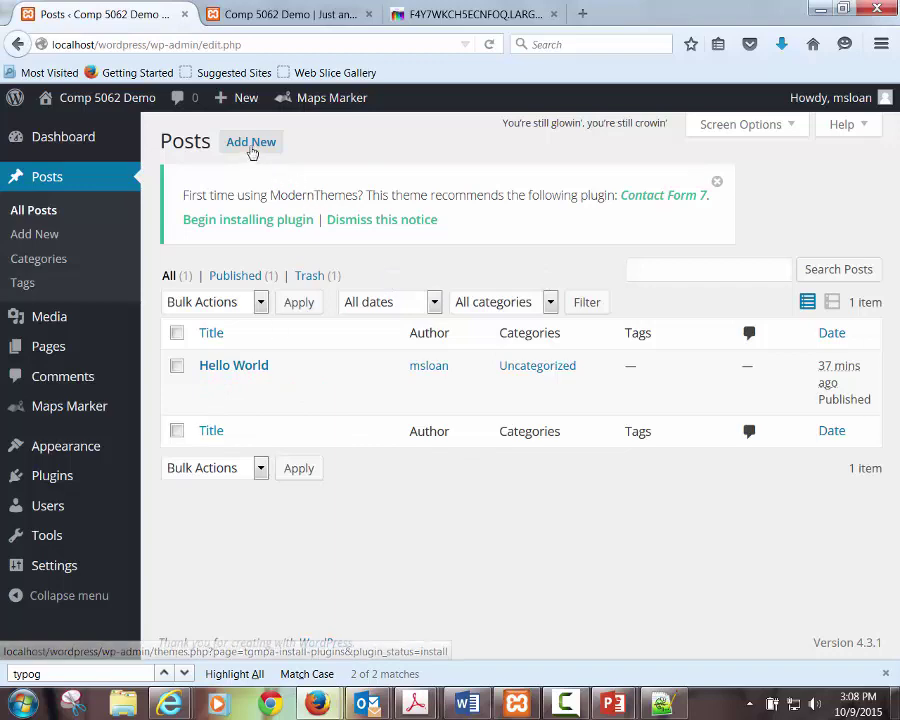
pyautogui.moveTo(195, 403)
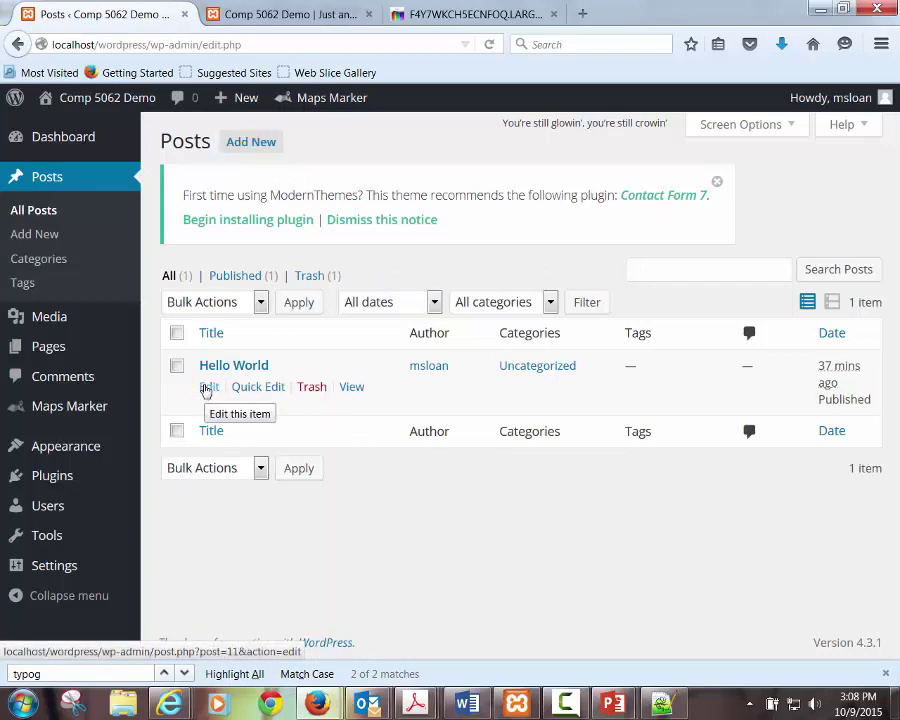
pyautogui.click(209, 387)
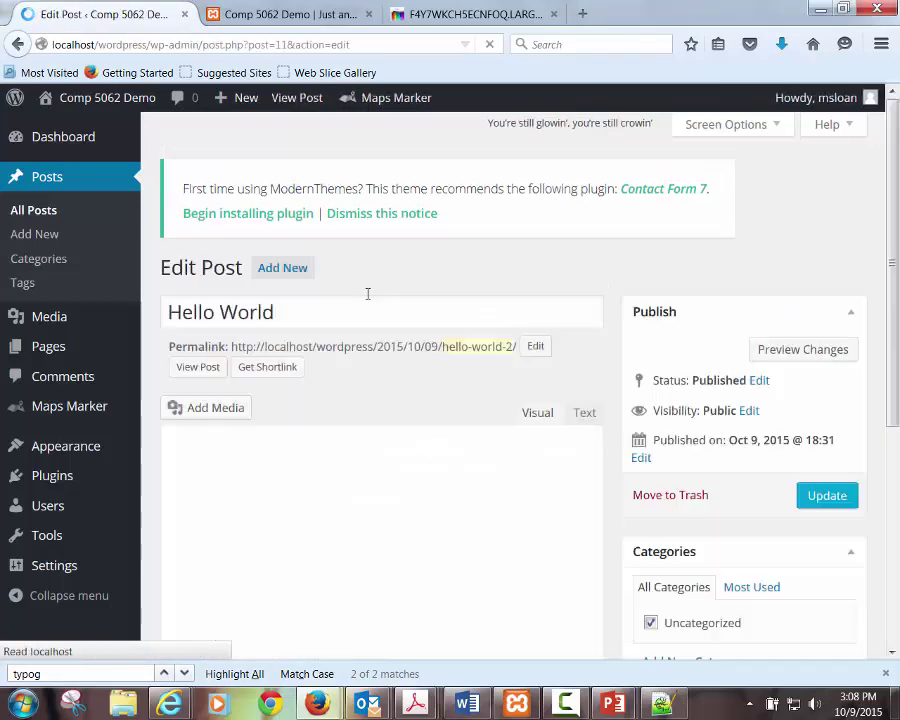
pyautogui.moveTo(321, 292); pyautogui.dragTo(45, 284)
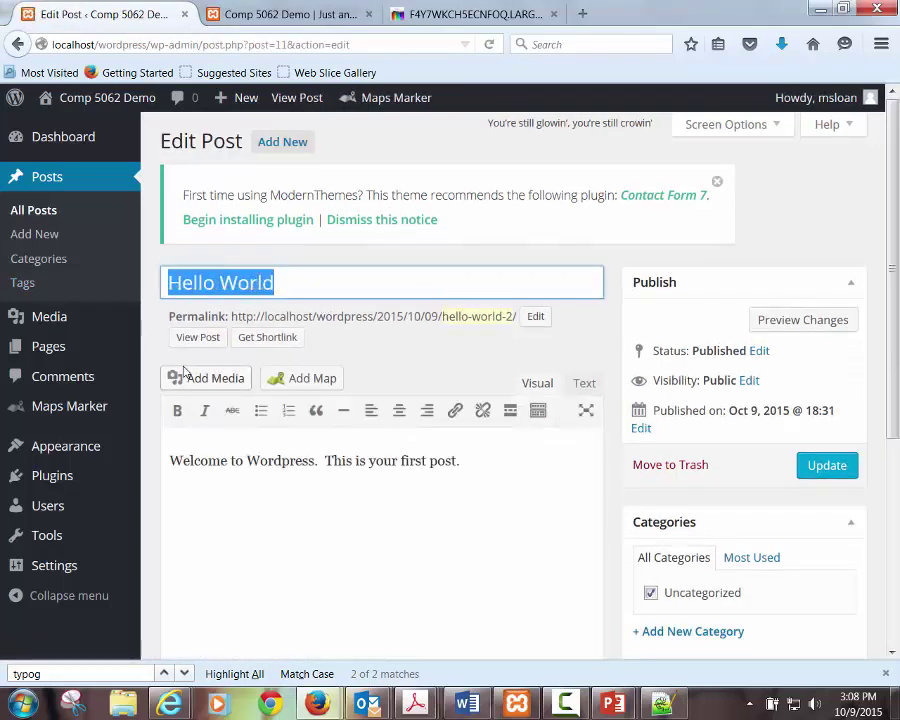
pyautogui.press('BackSpace')
pyautogui.write('Baf')
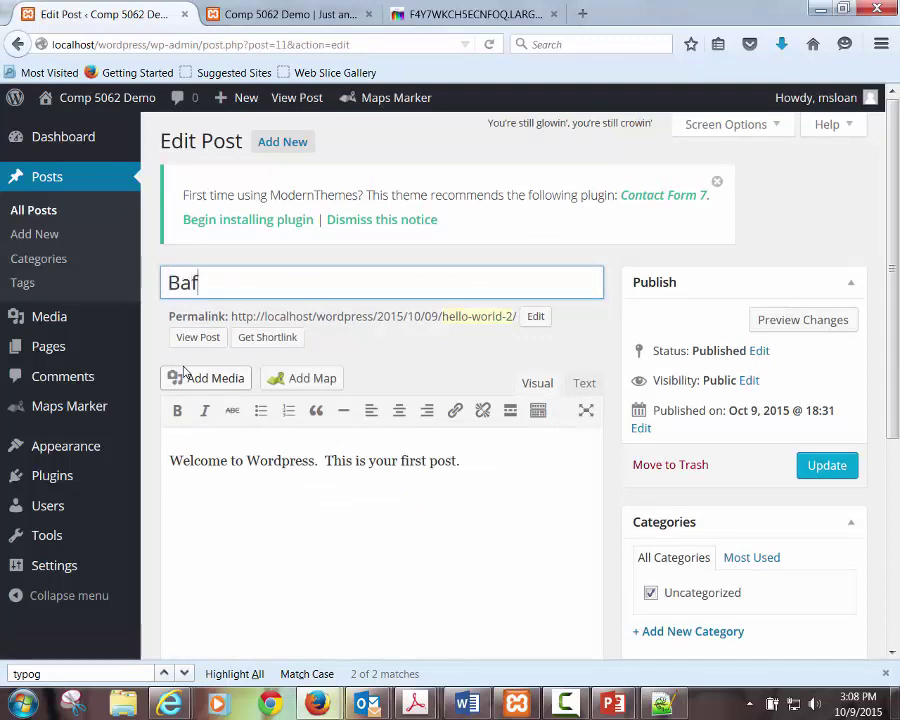
pyautogui.press('BackSpace')
pyautogui.write('yfield Pier')
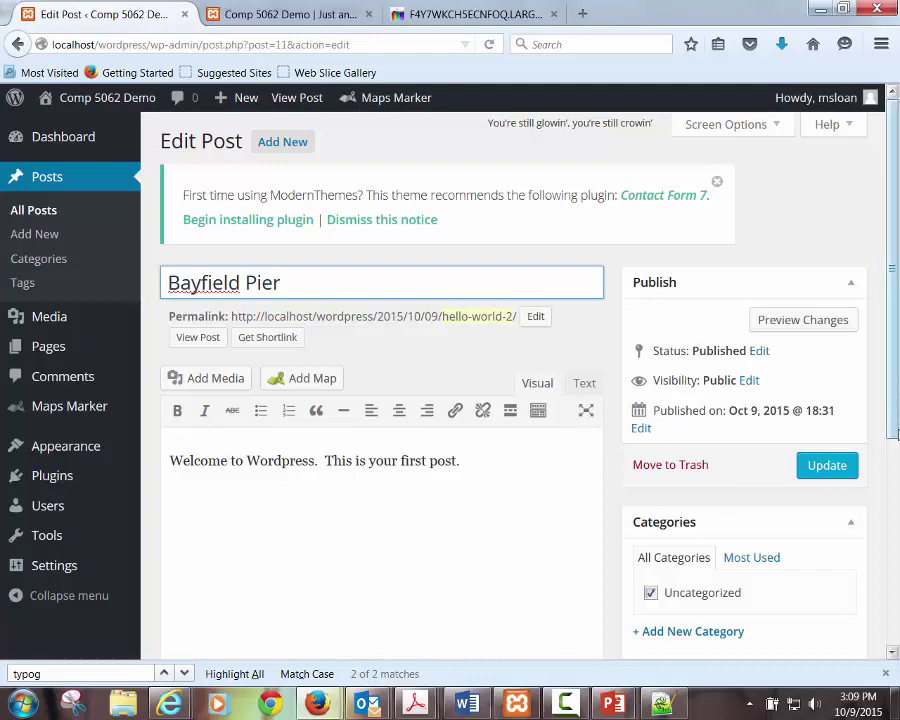
# Add a new category "Lake Huron" to the Bayfield Pier post and remove the post from Uncategorized
pyautogui.scroll(-2, 628, 460)
pyautogui.click(687, 510)
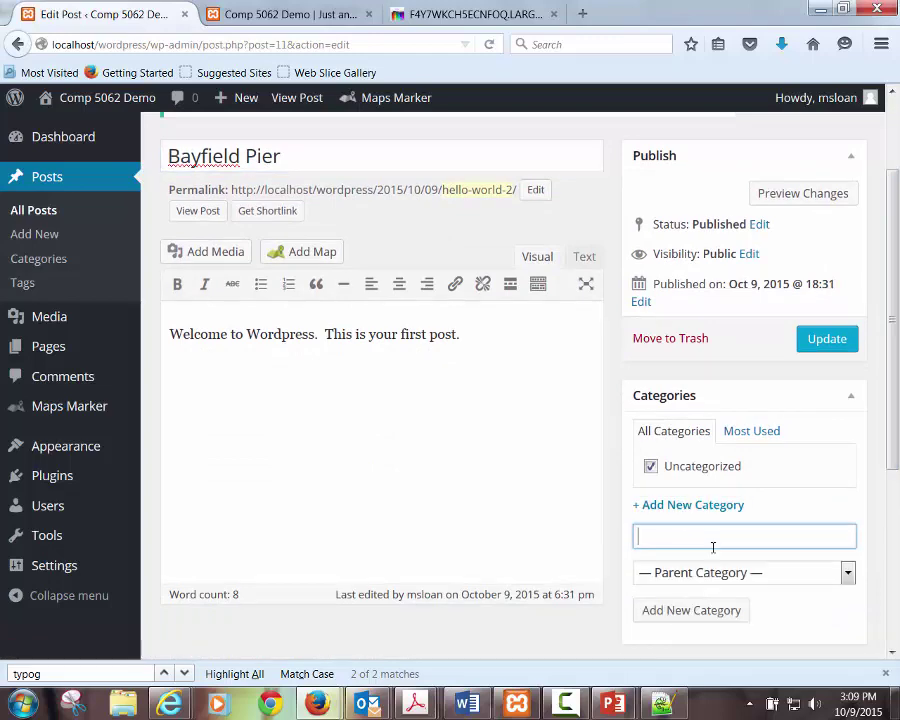
pyautogui.write('Lake Huron')
pyautogui.scroll(-1, 779, 580)
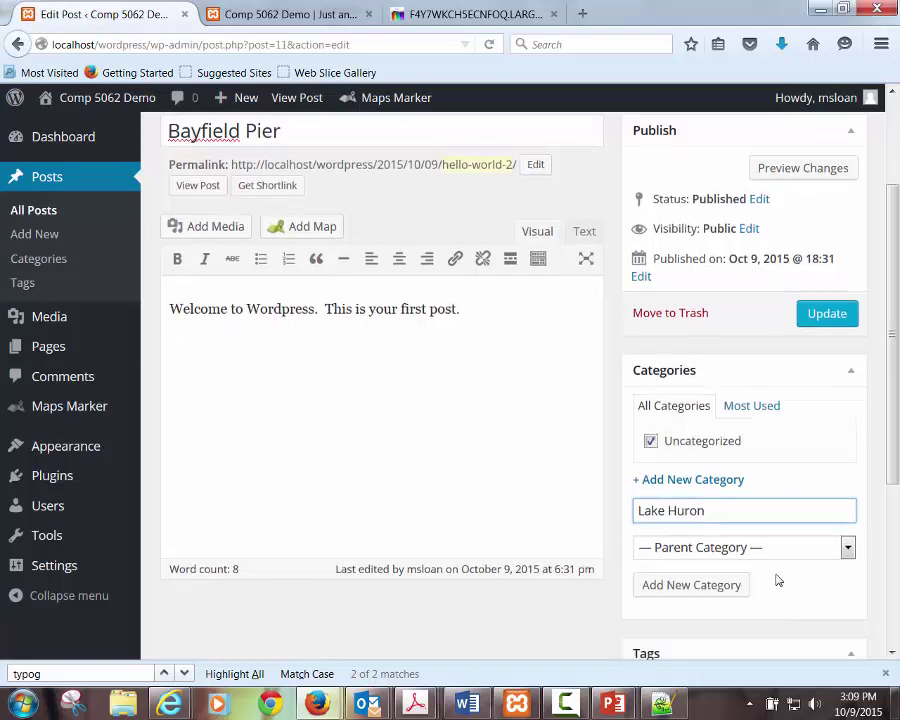
pyautogui.scroll(-2, 779, 580)
pyautogui.click(697, 540)
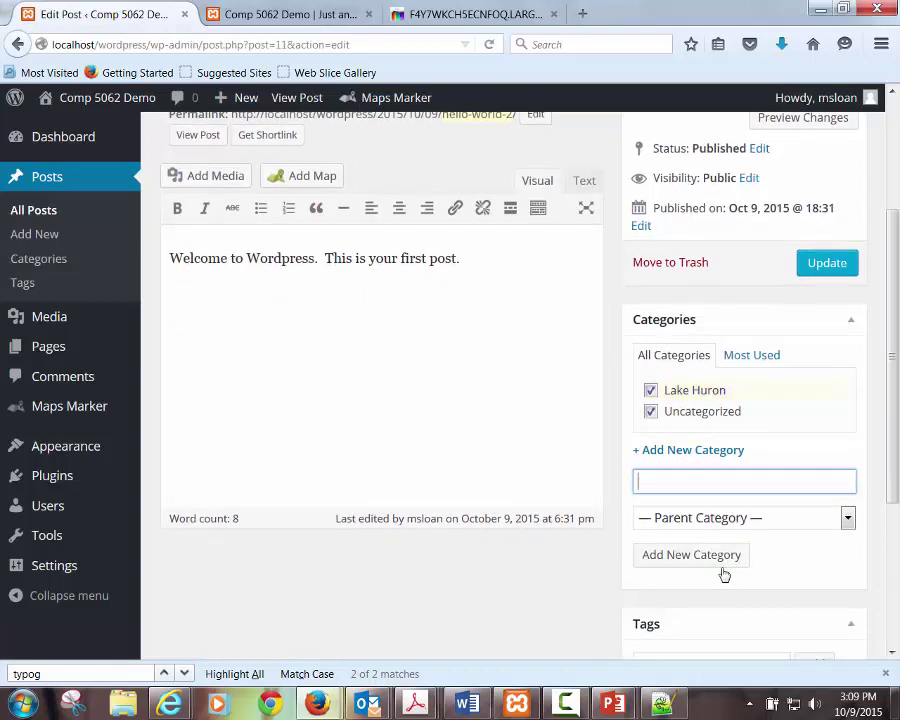
pyautogui.click(651, 411)
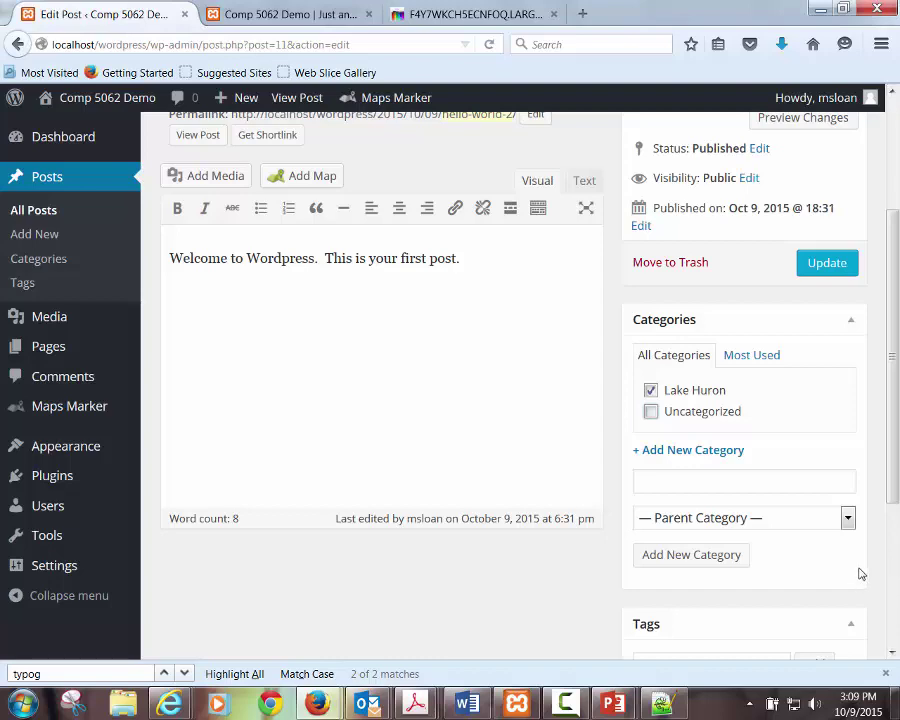
# Replace the post's body text with "Check this out, I go when, I am riding my Naish gear."
pyautogui.moveTo(518, 247); pyautogui.dragTo(115, 253)
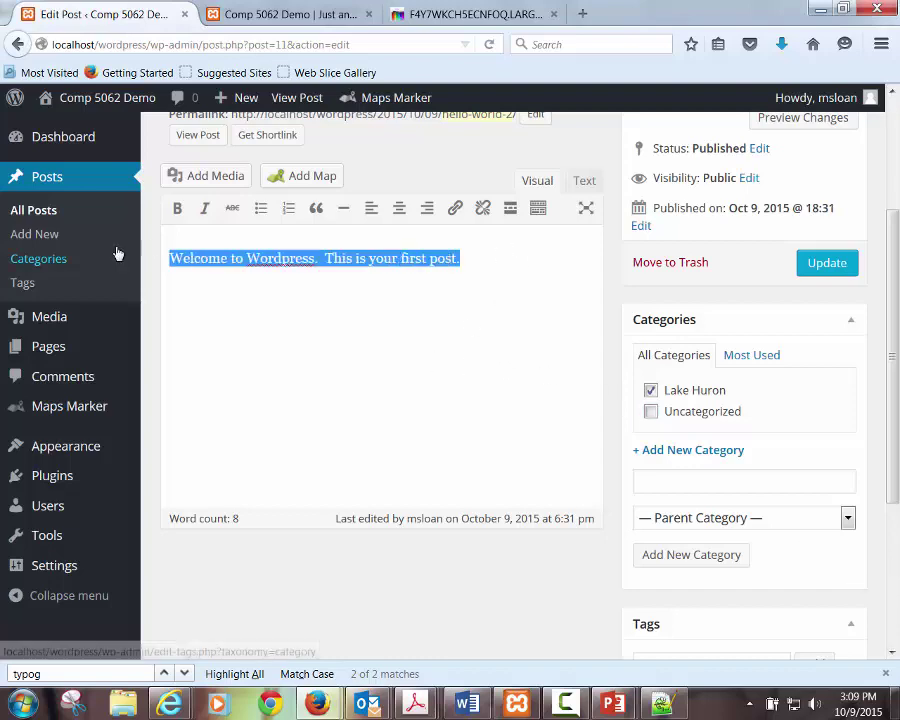
pyautogui.write('Check this out')
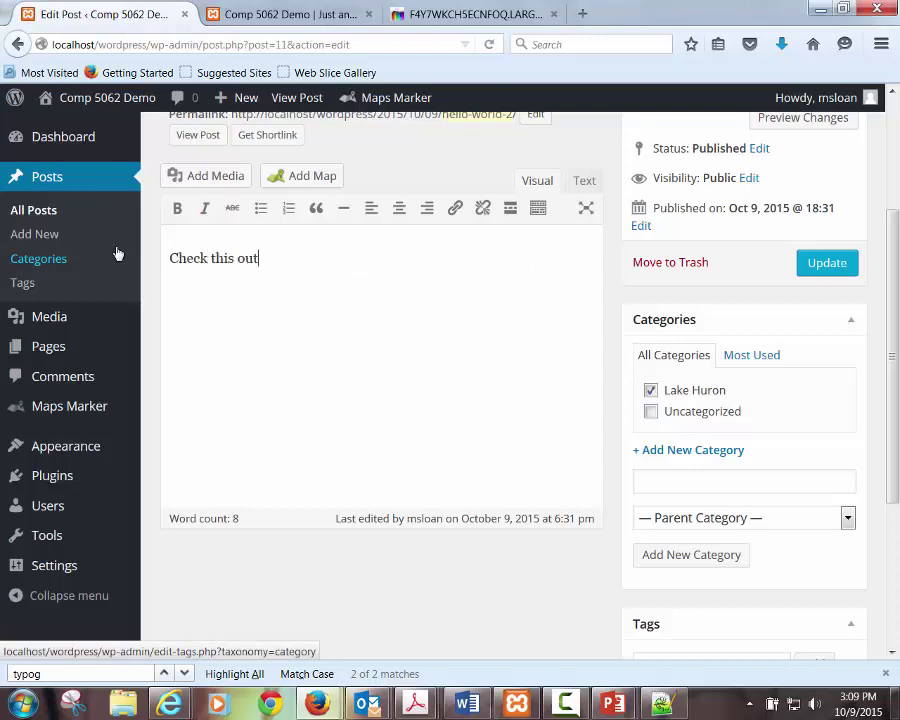
pyautogui.write(', OI go')
pyautogui.press('BackSpace')
pyautogui.press('BackSpace')
pyautogui.press('BackSpace')
pyautogui.press('BackSpace')
pyautogui.press('BackSpace')
pyautogui.write('I go when, I am riding ')
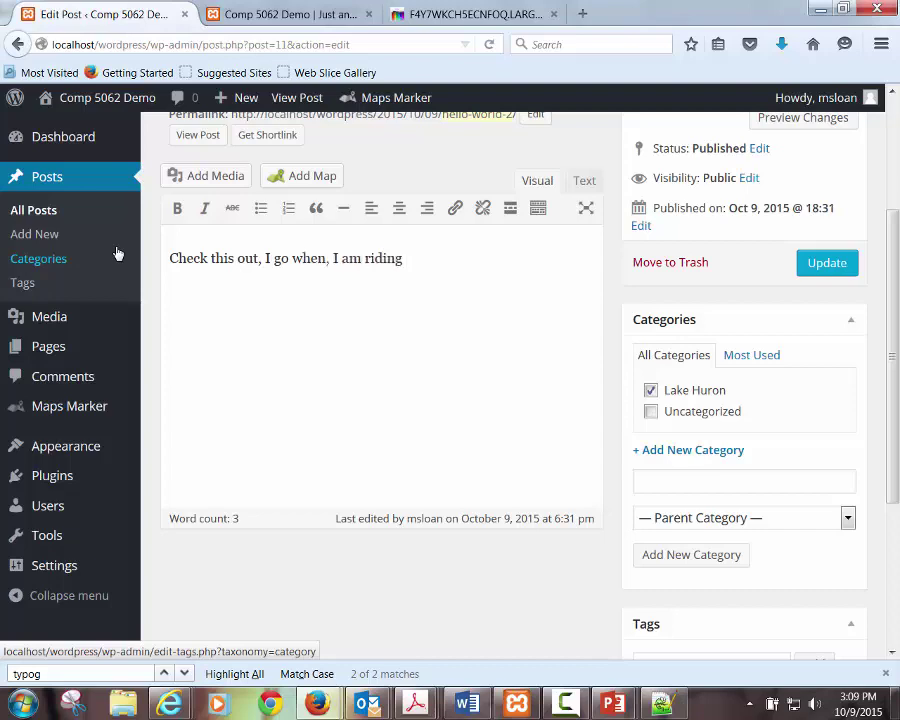
pyautogui.write('my Naish ga')
pyautogui.press('BackSpace')
pyautogui.write('ear.')
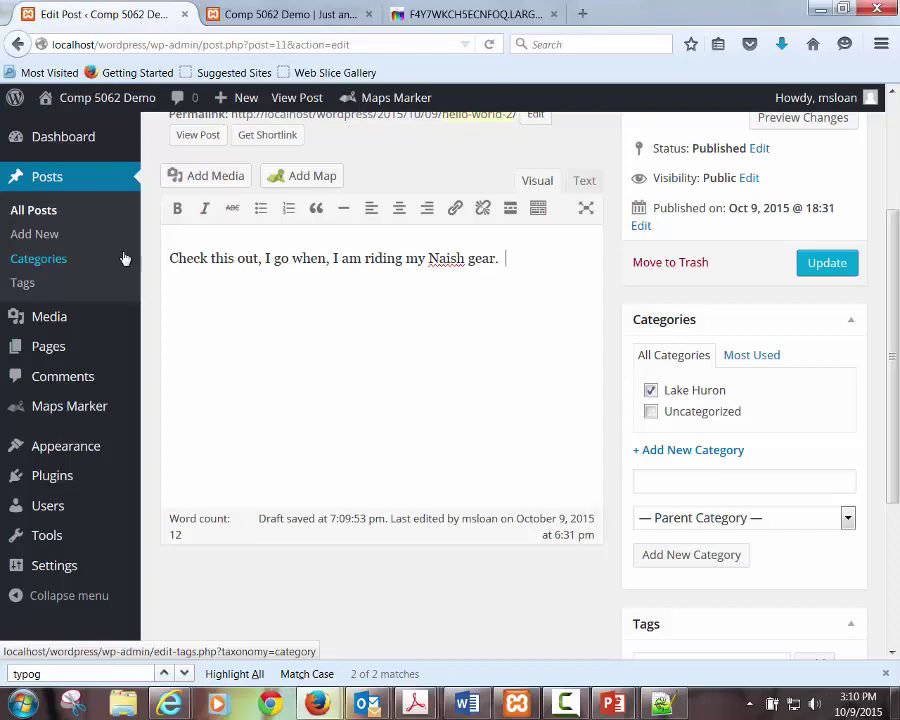
pyautogui.write('ajhsdfkjashdfkjasdfkjahsdlkfhaskldfjhsajkdhfk')
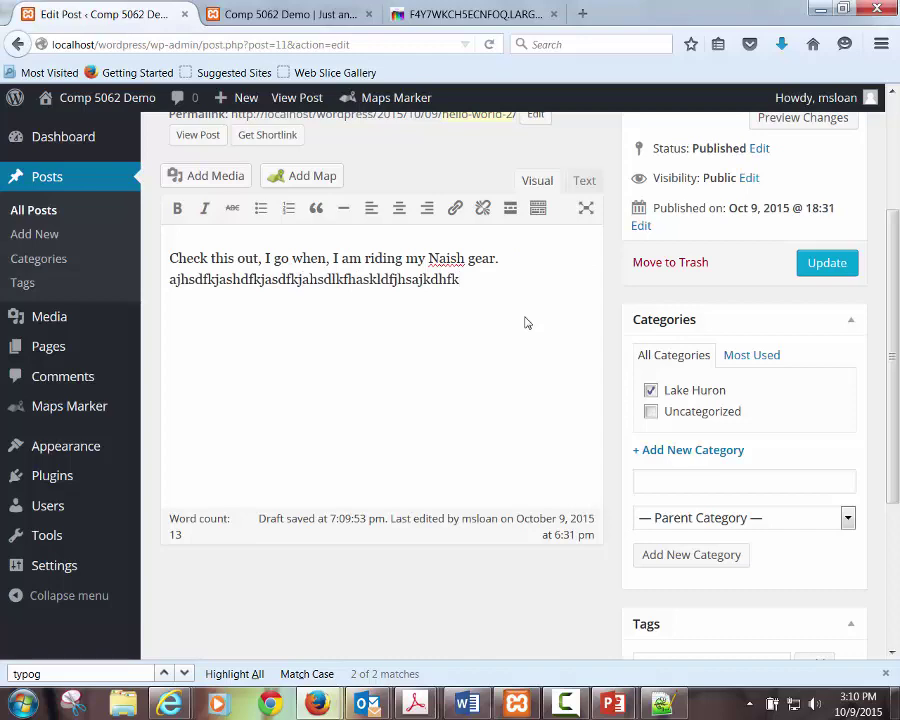
pyautogui.hotkey('shift', 'Home')
pyautogui.press('BackSpace')
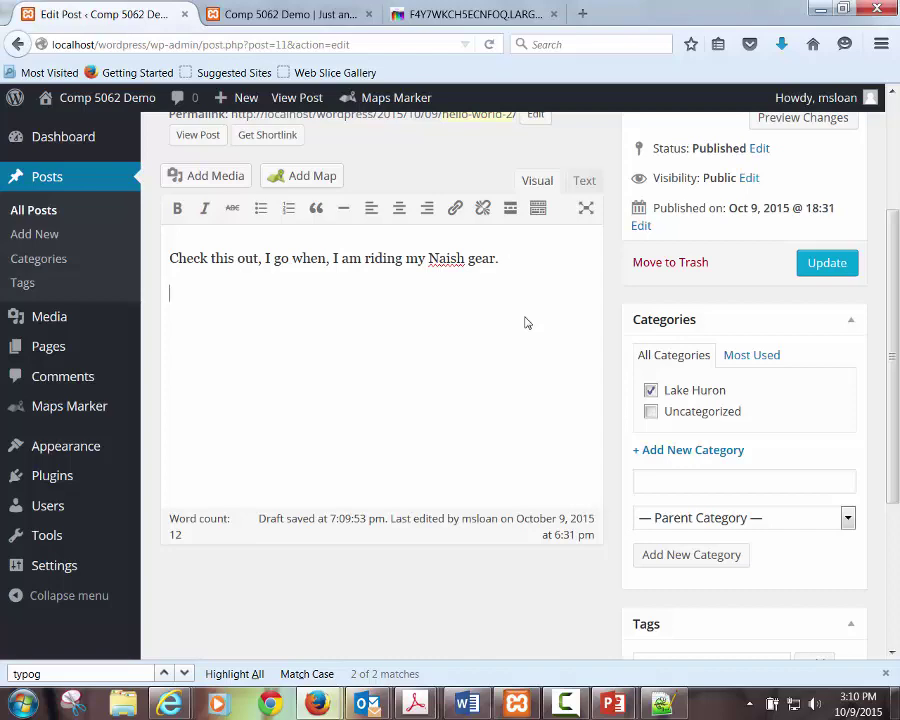
# Insert the map "Bayfield Pier Beach, Great for West Winds with a tiny bit of North" below the post's sentence
pyautogui.scroll(4, 500, 362)
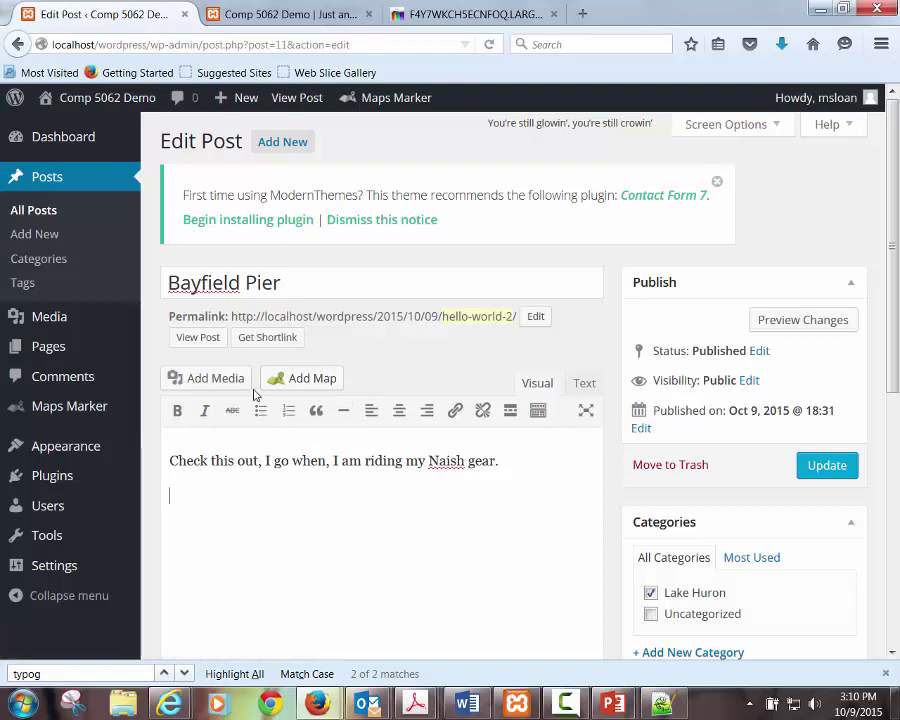
pyautogui.click(316, 389)
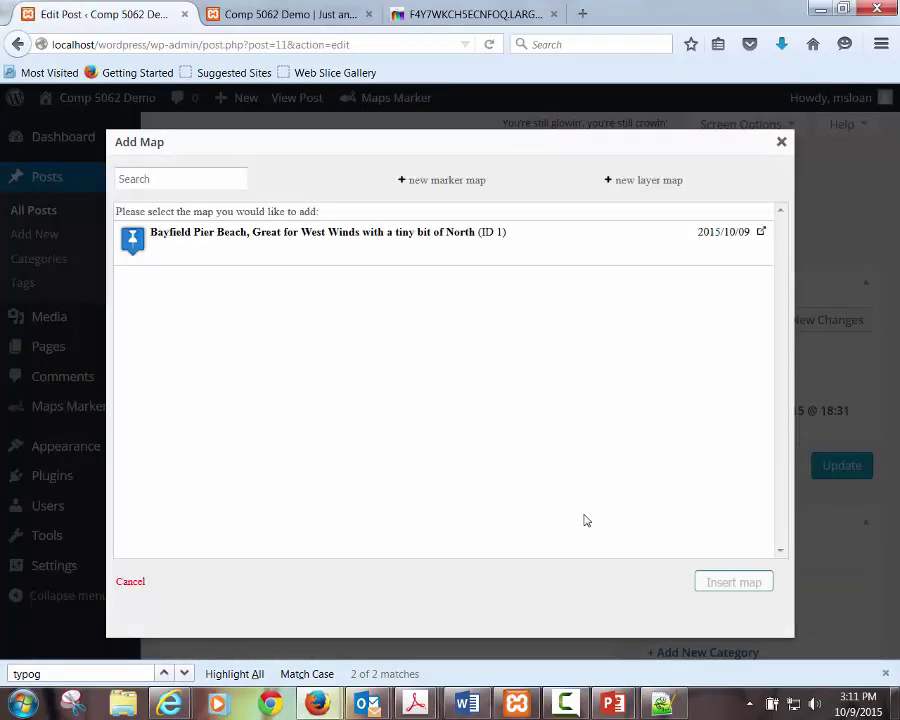
pyautogui.click(187, 238)
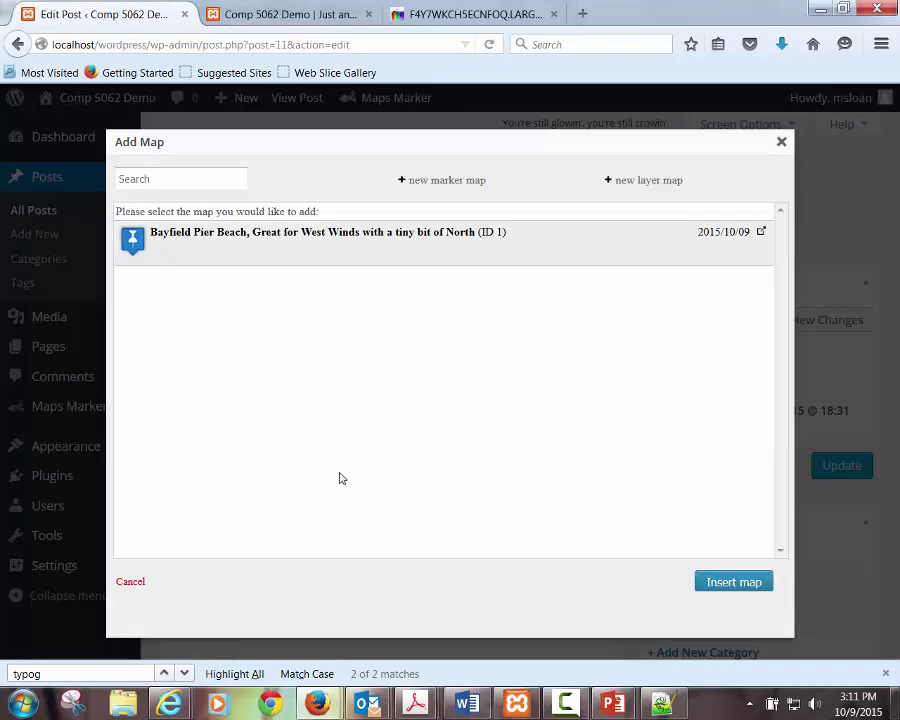
pyautogui.click(731, 584)
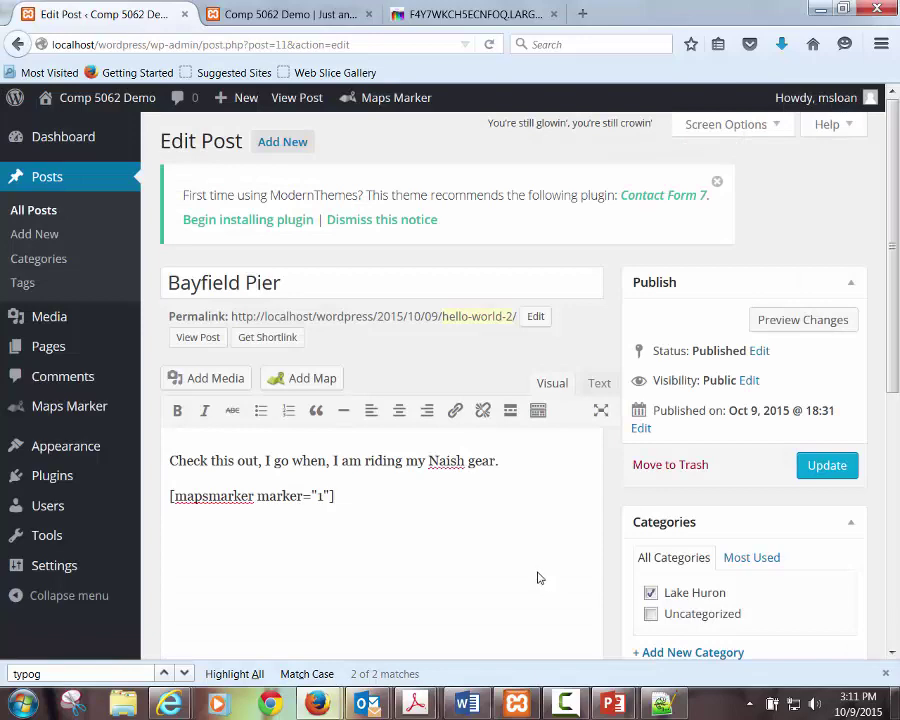
# Check the map shortcode in the post's text view, return to the visual view and update the post
pyautogui.scroll(-1, 352, 498)
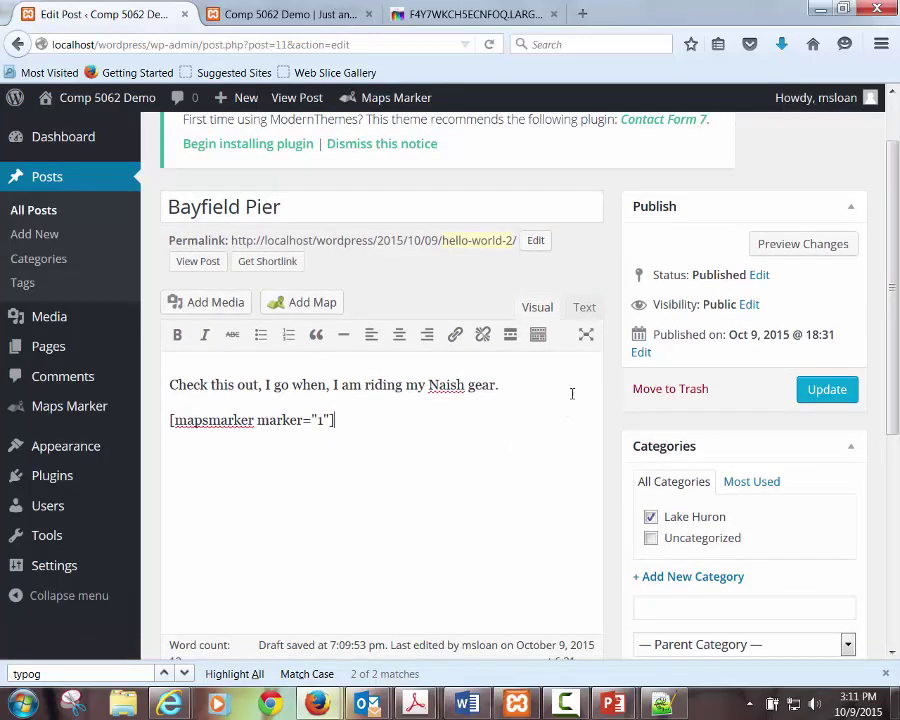
pyautogui.click(582, 307)
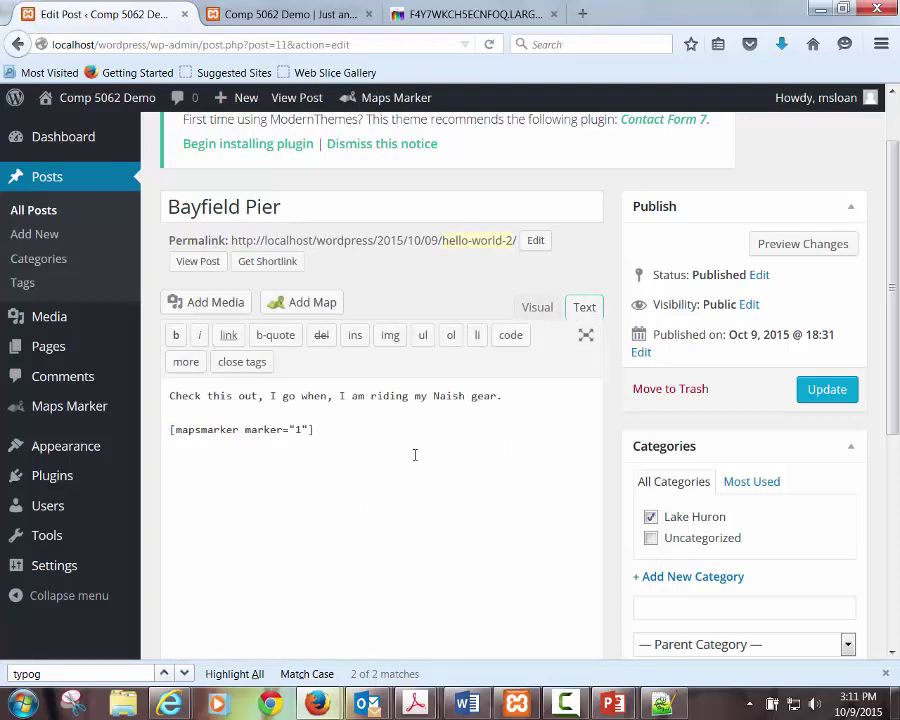
pyautogui.click(529, 317)
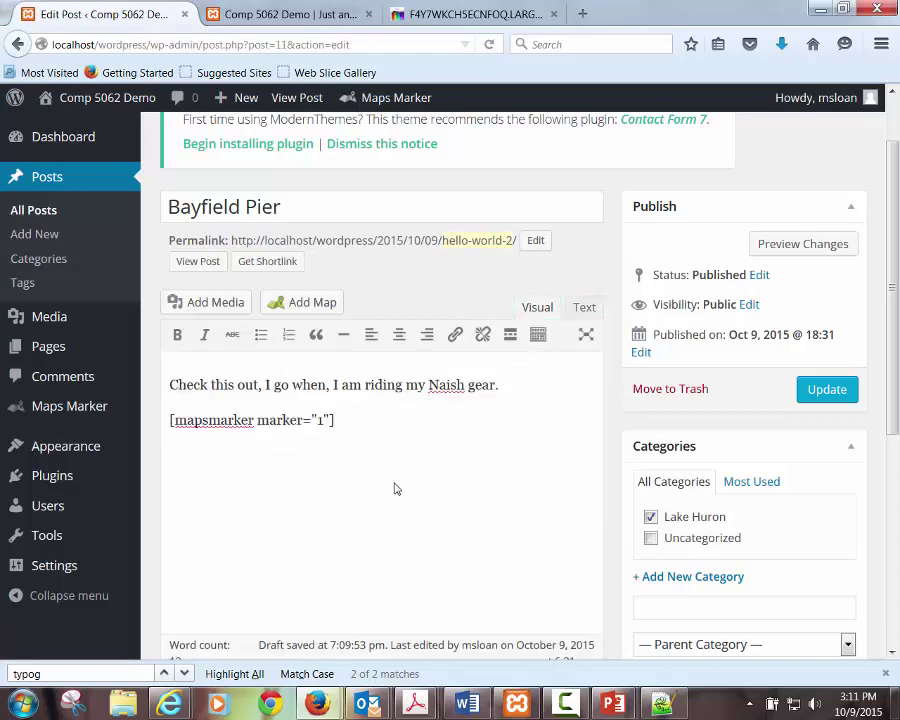
pyautogui.click(822, 394)
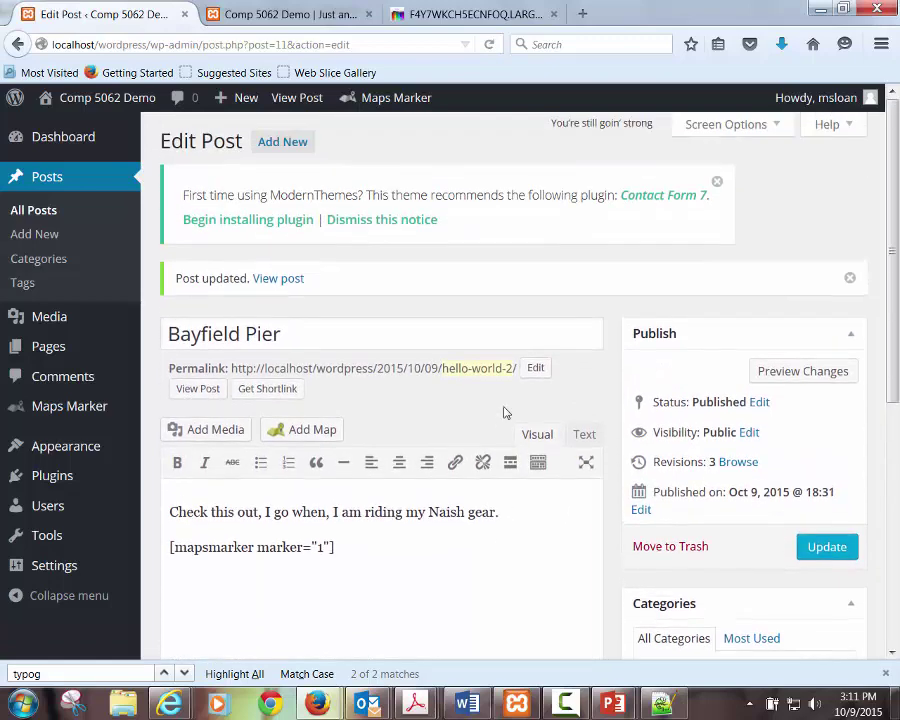
# View the updated post, open the map marker's popup and the fullscreen map, and return to the post
pyautogui.click(273, 280)
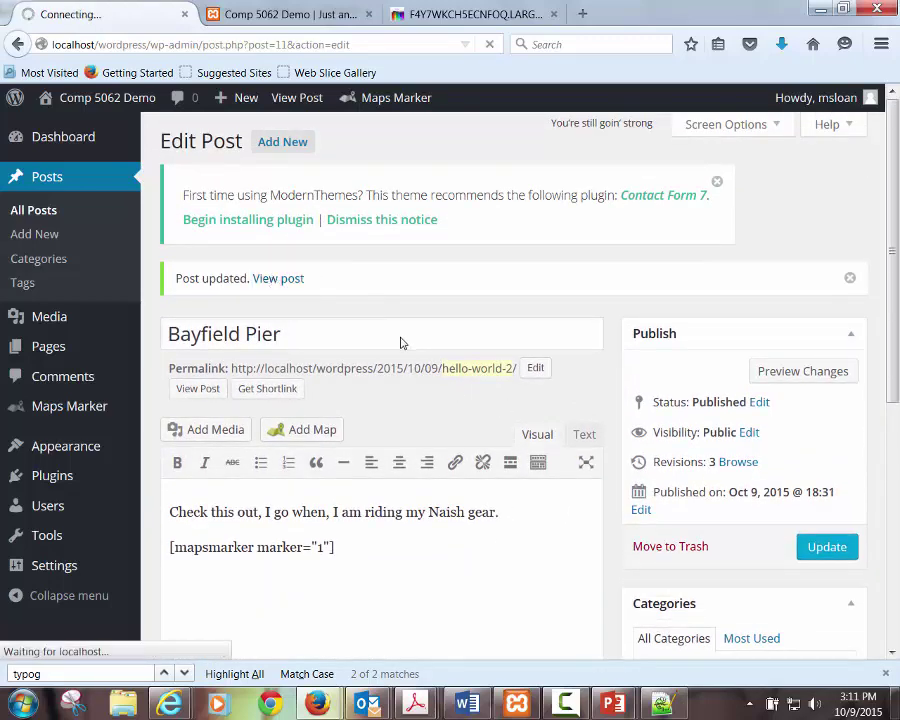
pyautogui.scroll(-4, 508, 412)
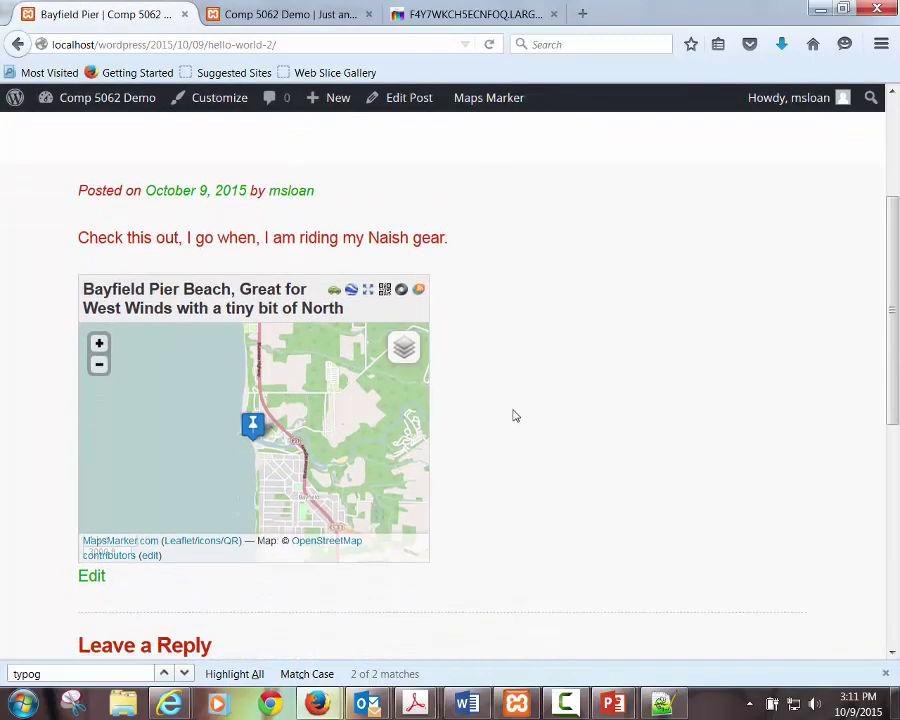
pyautogui.click(250, 430)
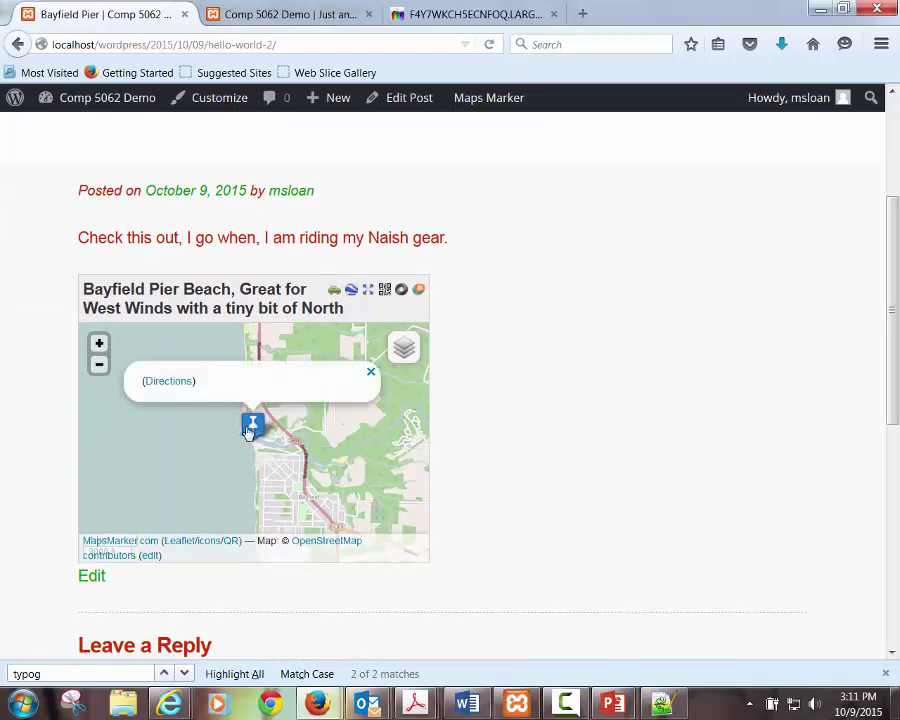
pyautogui.click(371, 295)
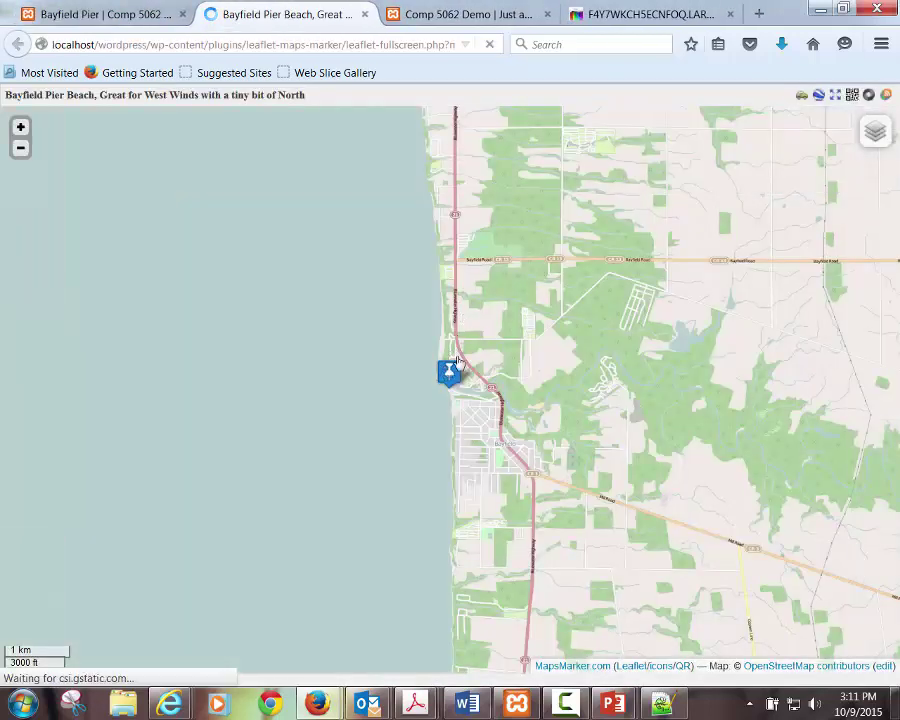
pyautogui.moveTo(866, 131)
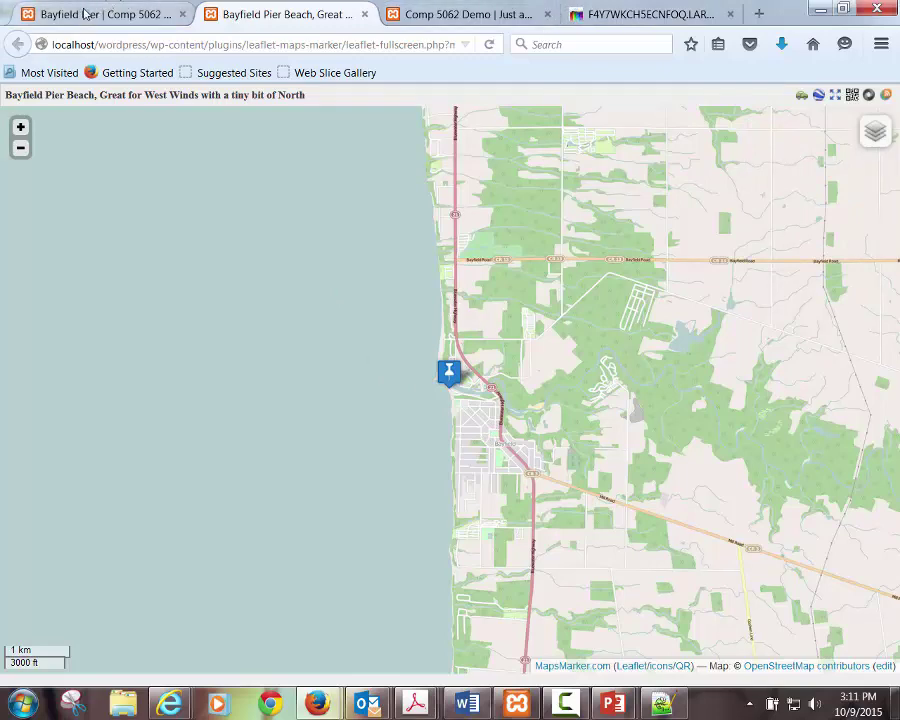
pyautogui.click(103, 14)
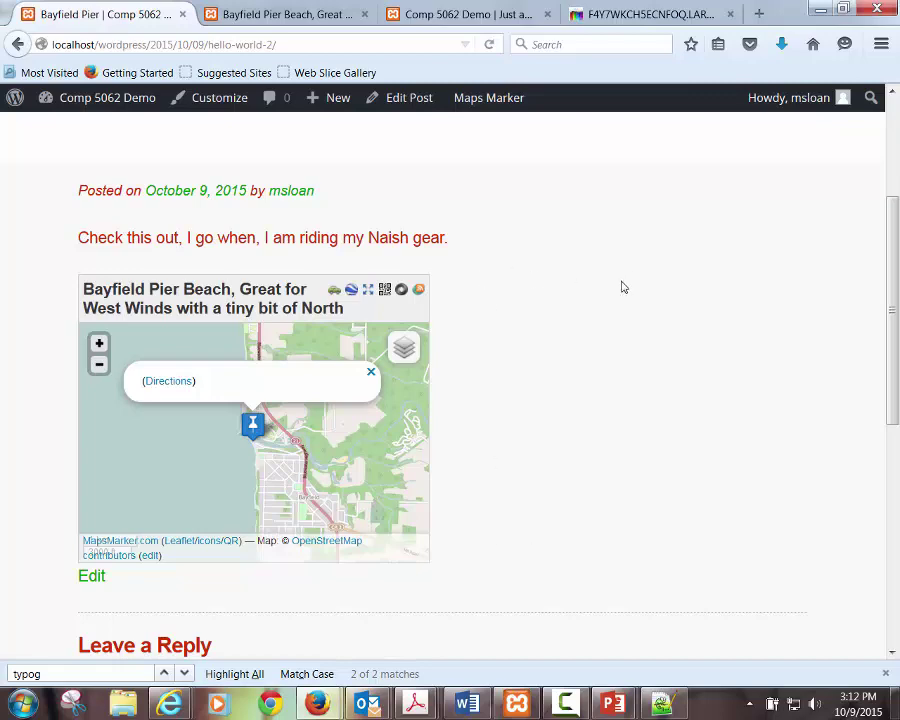
# Return to the post's edit page, switch to the week5.1 presentation in PowerPoint and select "TinyMCE Advanced" on the Wordpress plugins slide
pyautogui.click(14, 45)
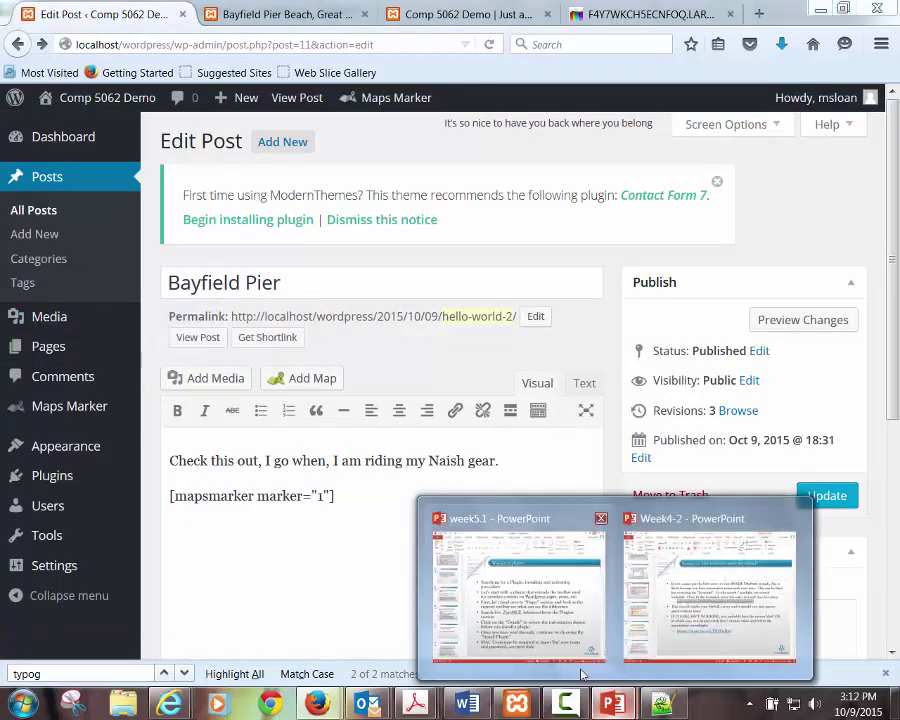
pyautogui.hotkey('alt', 'Tab')
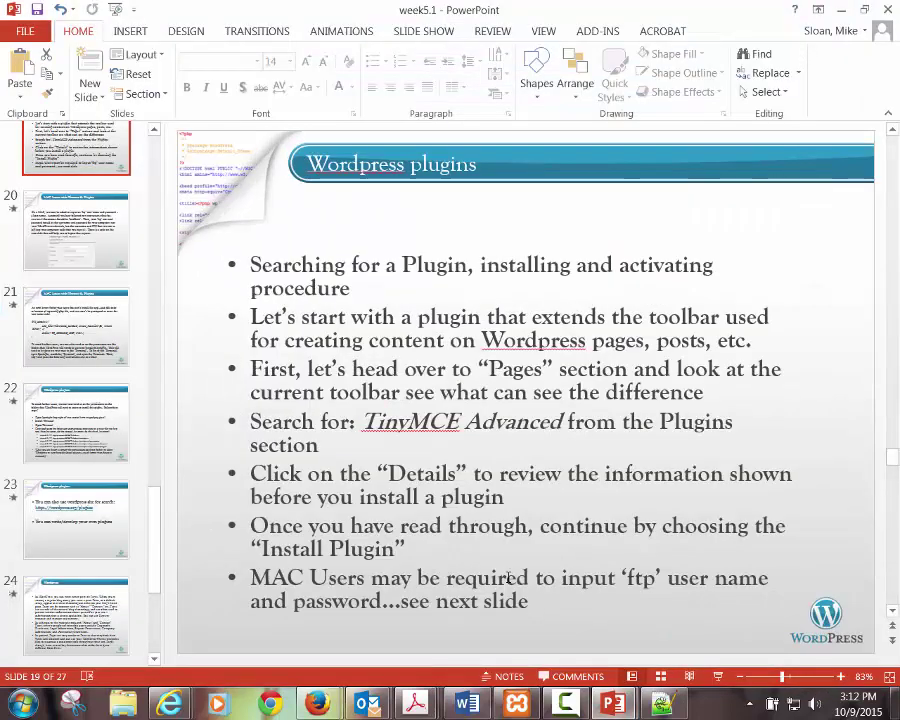
pyautogui.moveTo(363, 422); pyautogui.dragTo(566, 422)
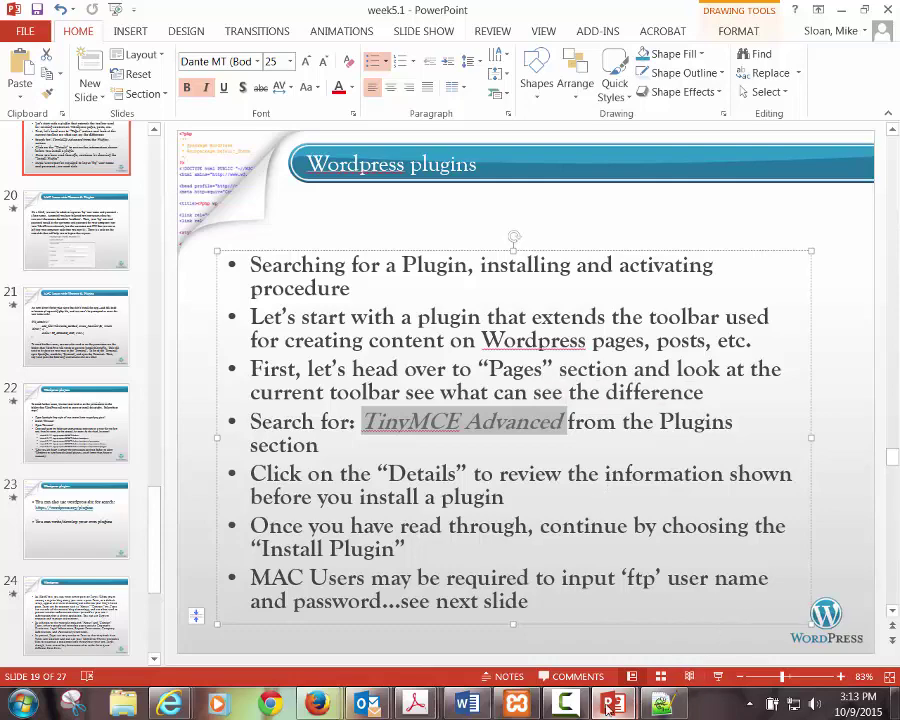
# Switch back to the WordPress admin in Firefox and open the page for adding new plugins
pyautogui.moveTo(318, 705)
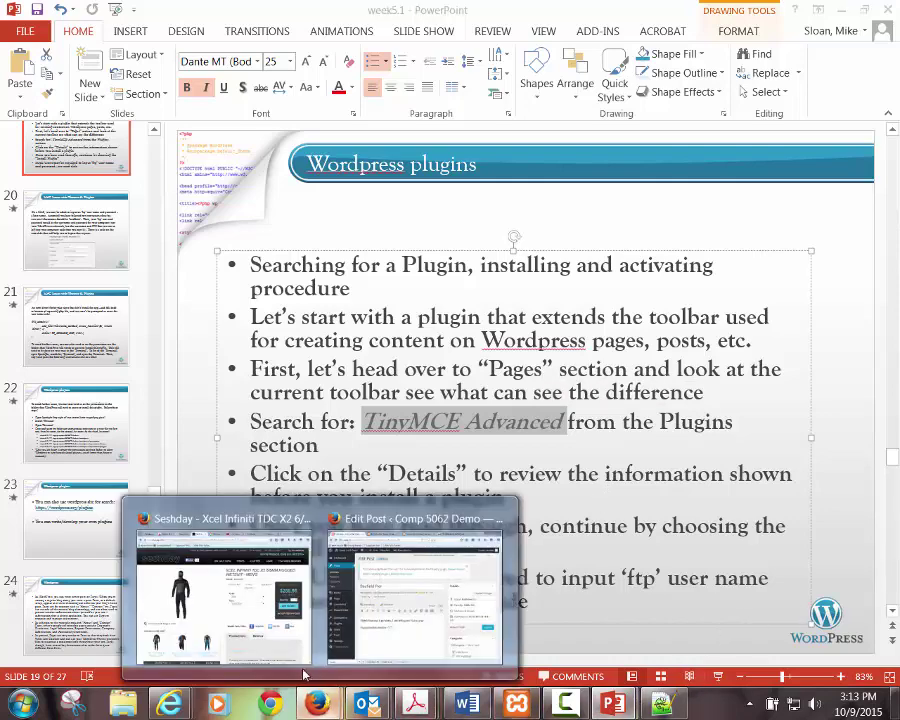
pyautogui.click(375, 648)
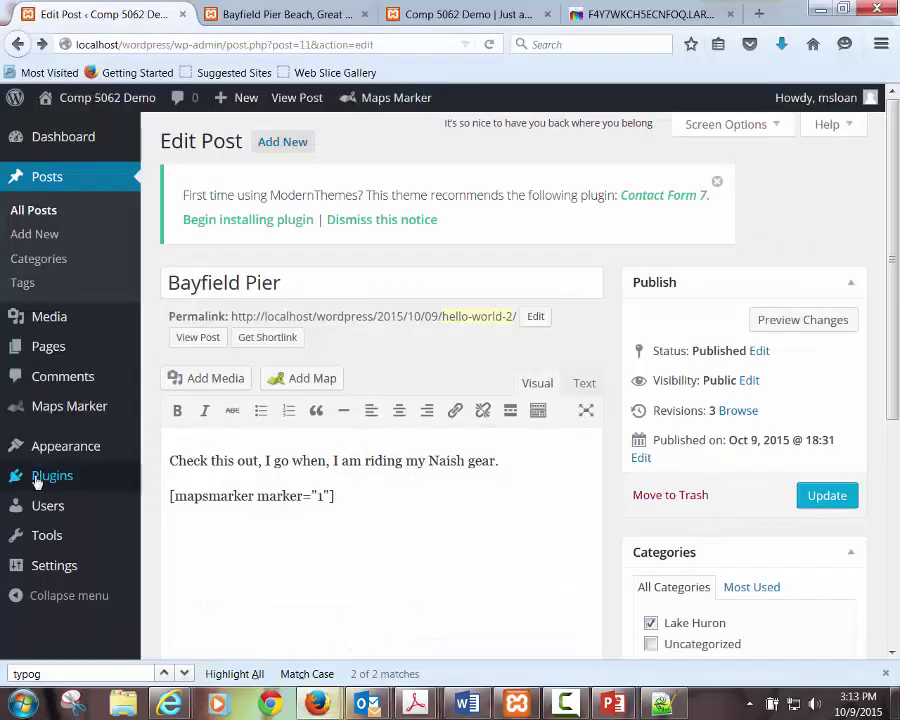
pyautogui.click(38, 477)
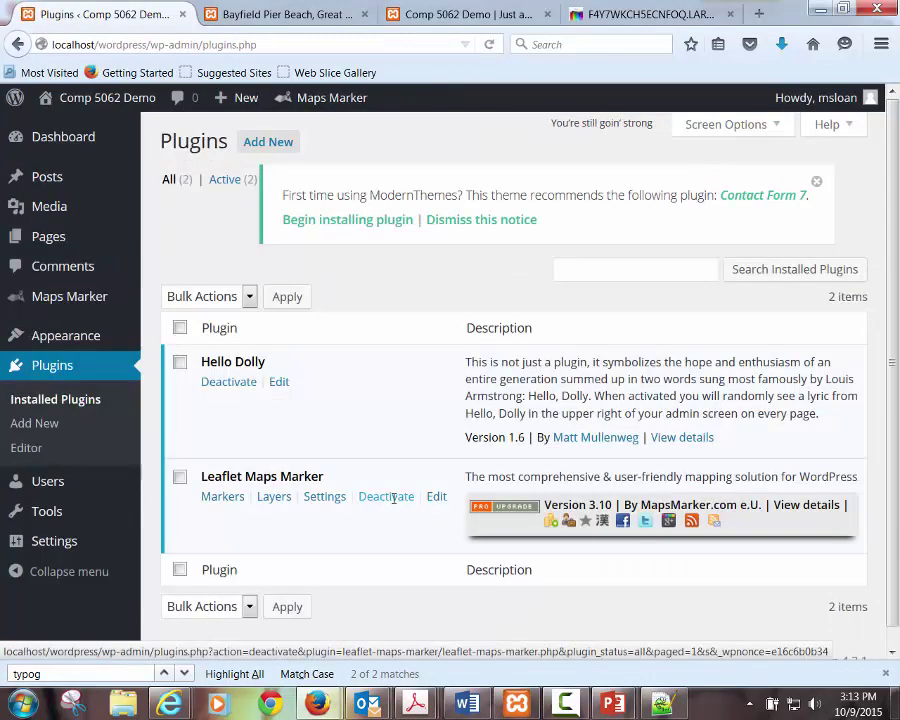
pyautogui.click(278, 148)
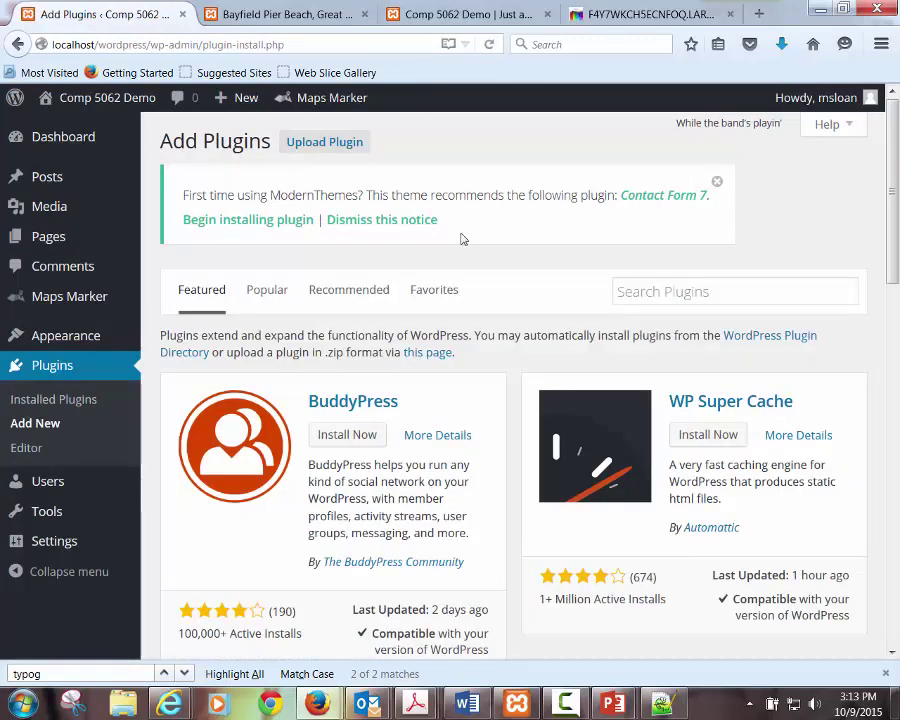
# Search the available plugins for "tinymce", and install and activate TinyMCE Advanced
pyautogui.click(648, 283)
pyautogui.write('tinymce')
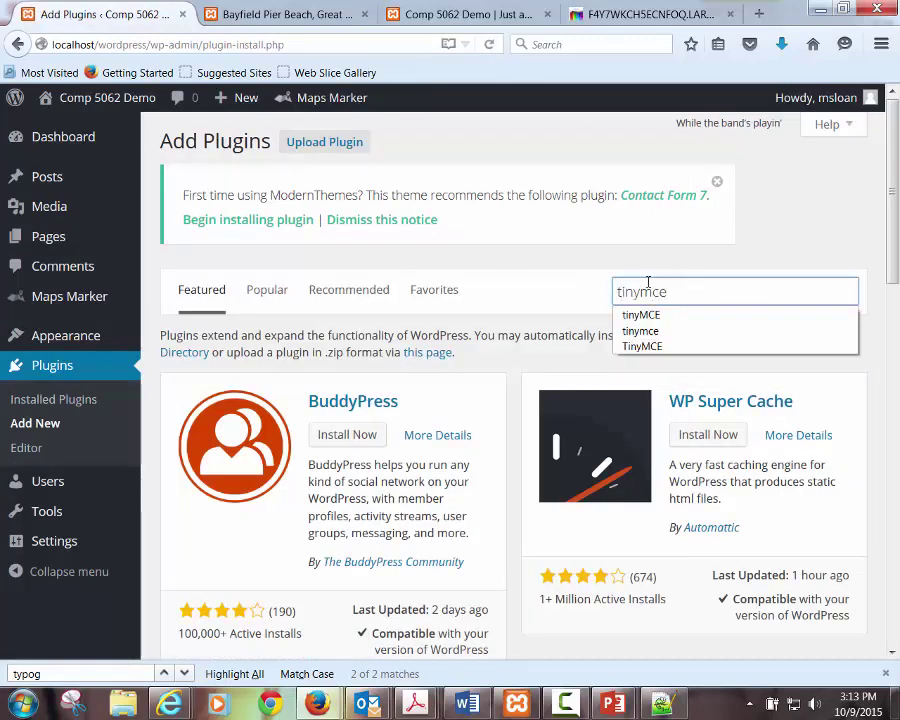
pyautogui.press('Return')
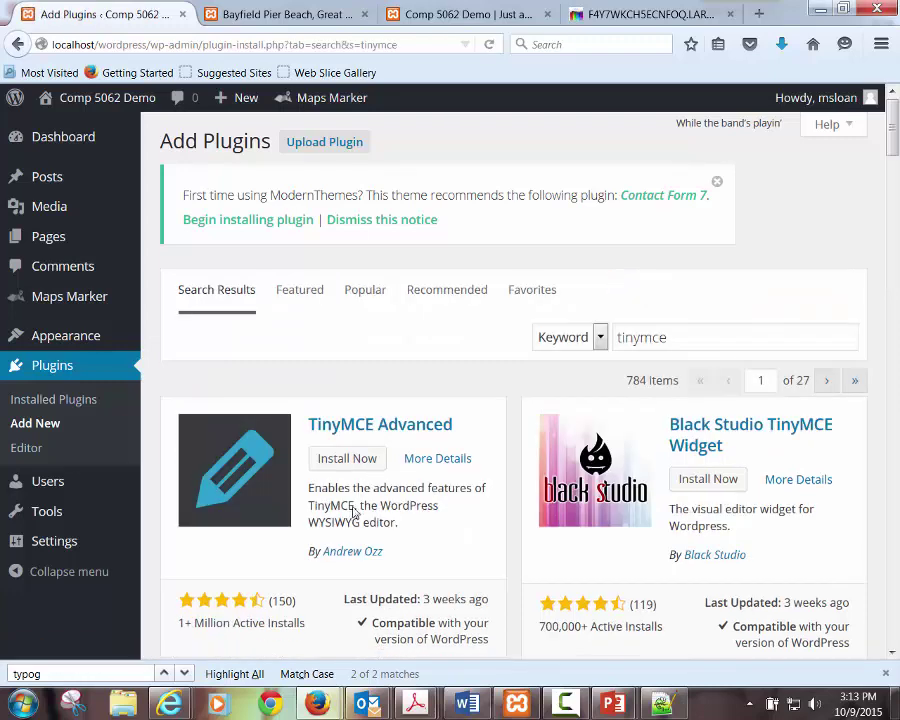
pyautogui.click(351, 469)
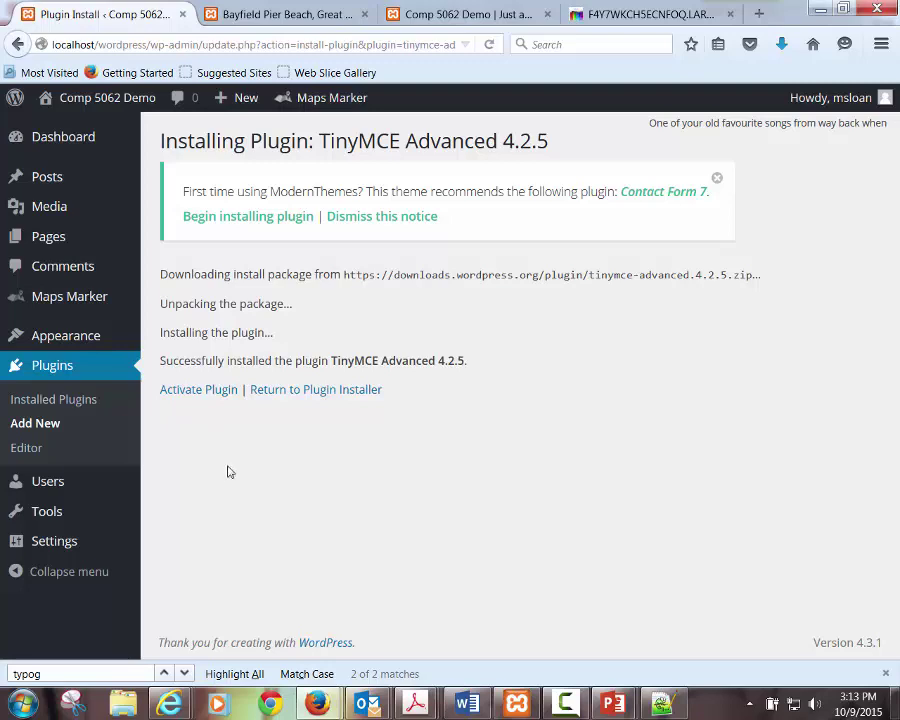
pyautogui.click(200, 389)
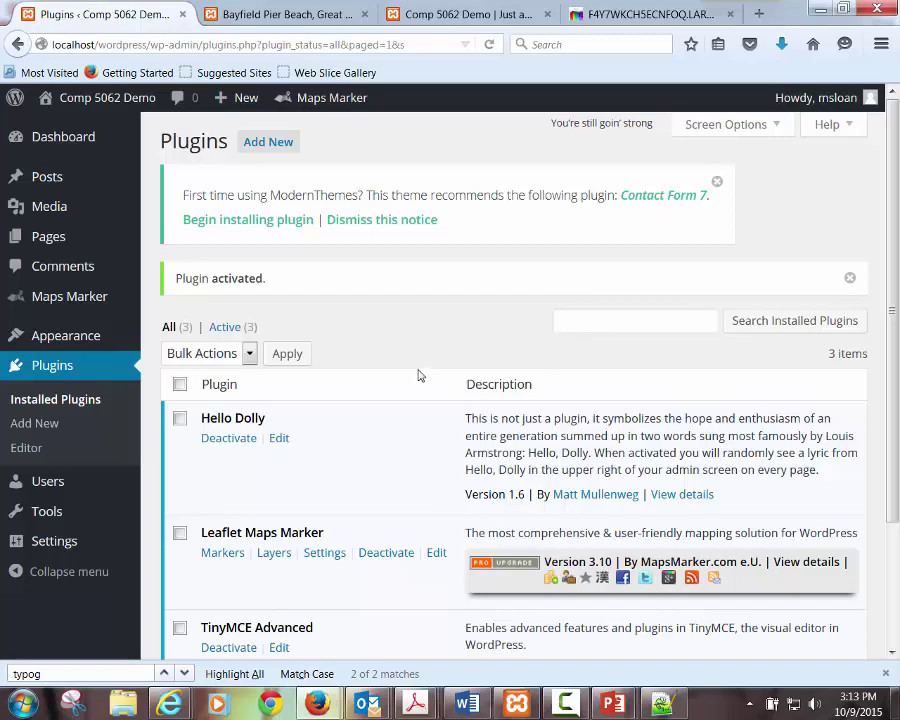
# Open the TinyMCE Advanced settings and review the editor toolbars and the list of unused buttons
pyautogui.scroll(-1, 418, 373)
pyautogui.scroll(-1, 364, 480)
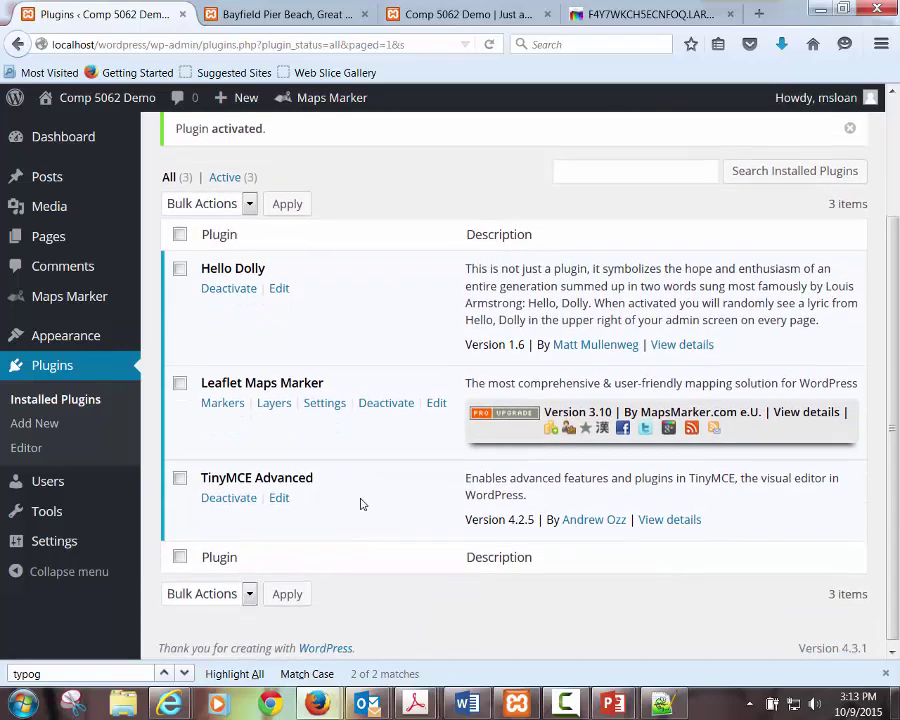
pyautogui.click(56, 550)
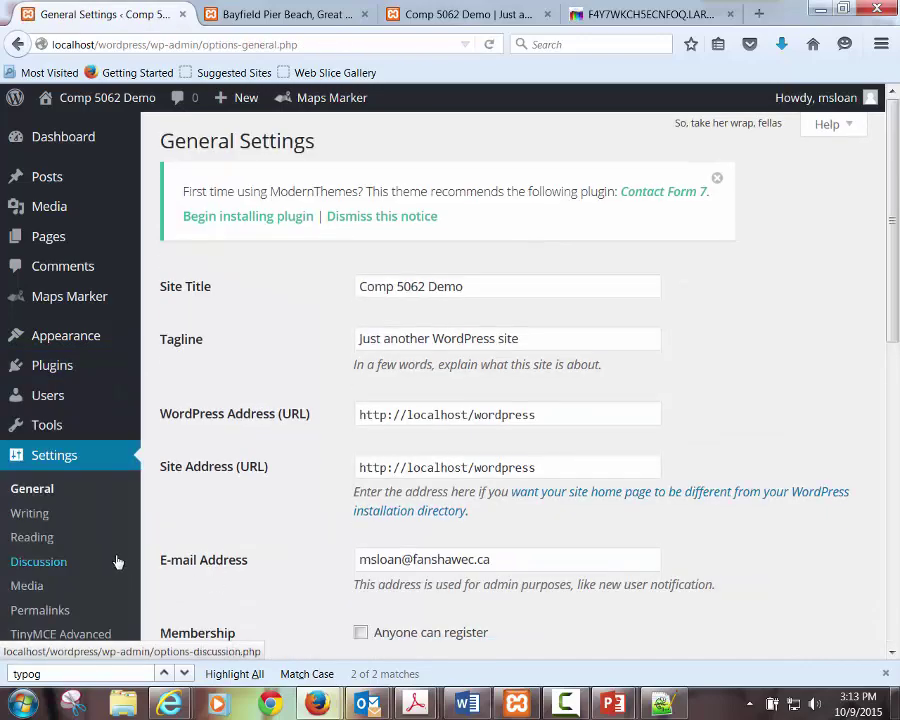
pyautogui.scroll(-2, 117, 563)
pyautogui.click(76, 601)
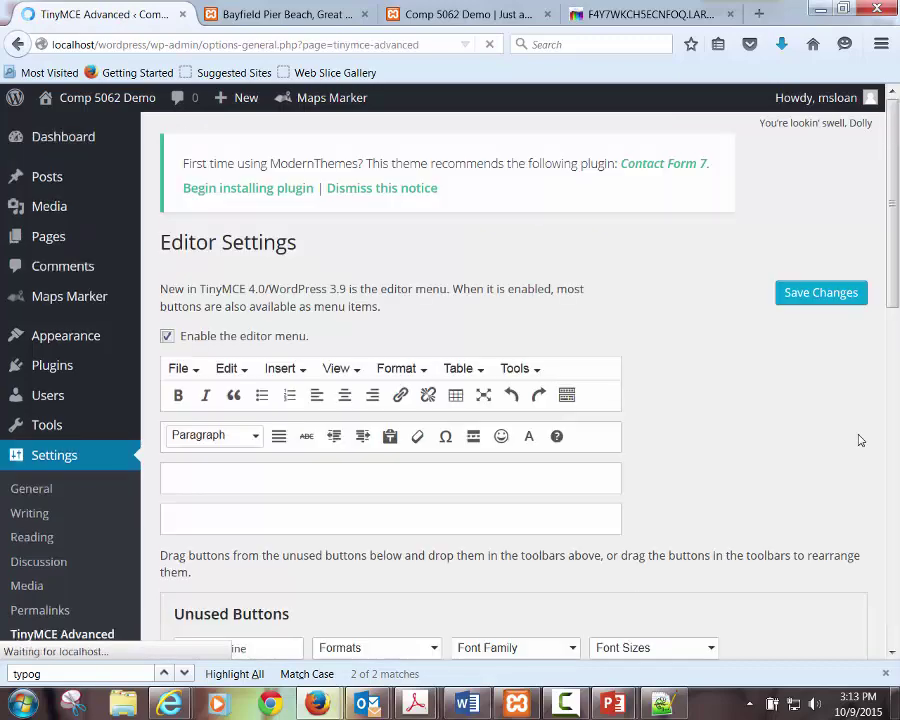
pyautogui.scroll(-4, 794, 372)
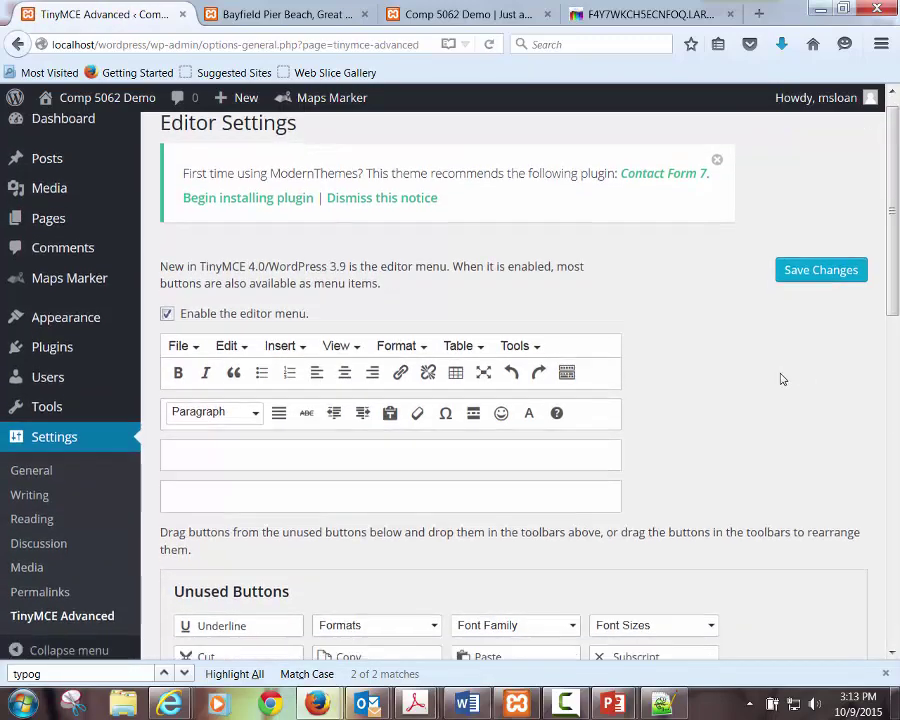
pyautogui.scroll(1, 778, 374)
pyautogui.scroll(1, 781, 367)
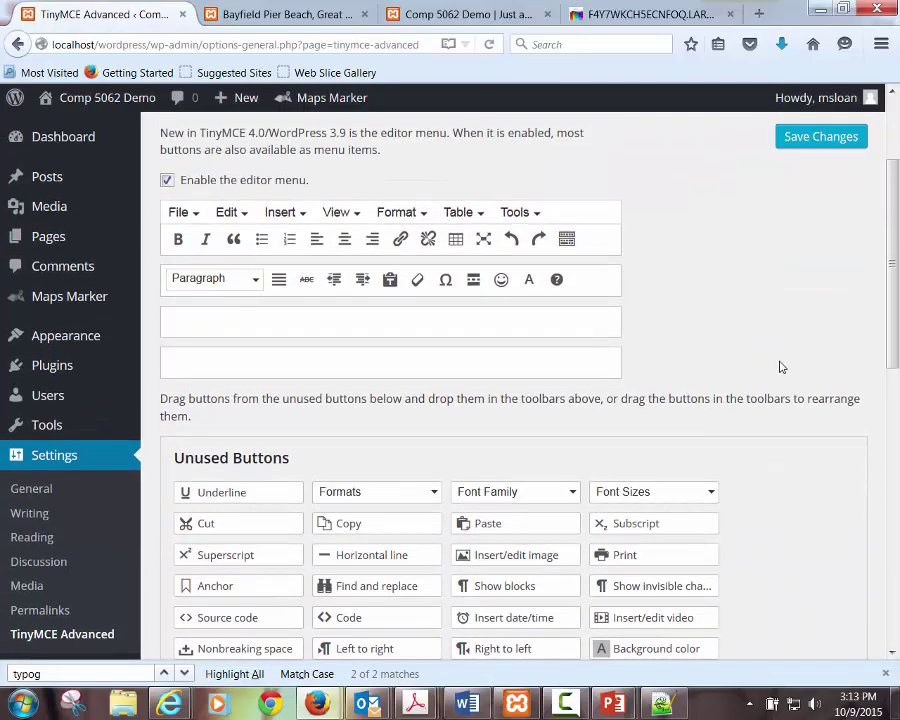
pyautogui.scroll(-1, 784, 364)
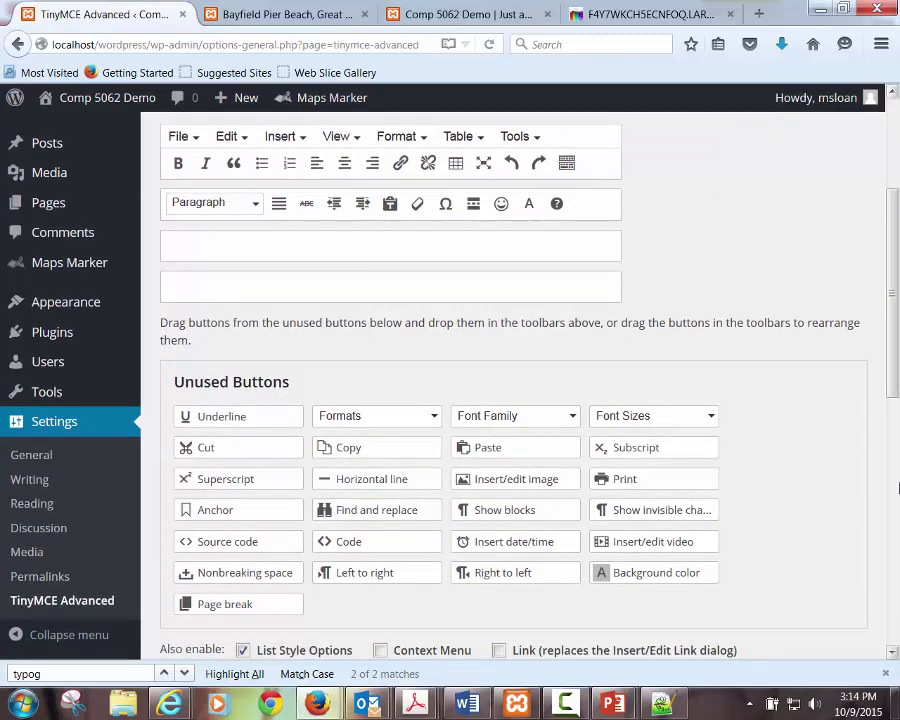
pyautogui.scroll(1, 886, 470)
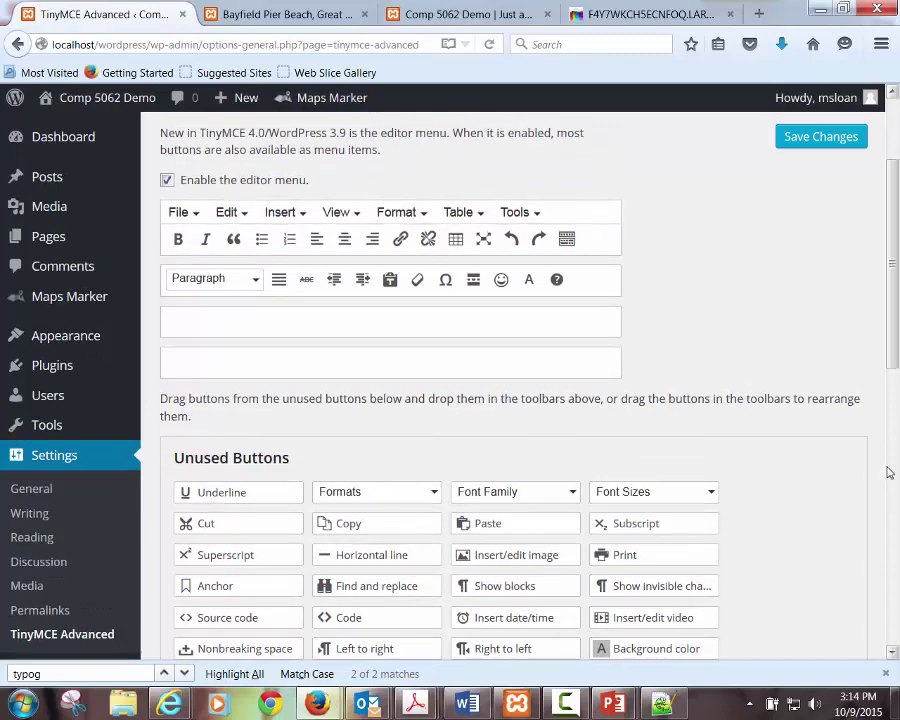
pyautogui.scroll(-1, 884, 465)
pyautogui.scroll(1, 880, 460)
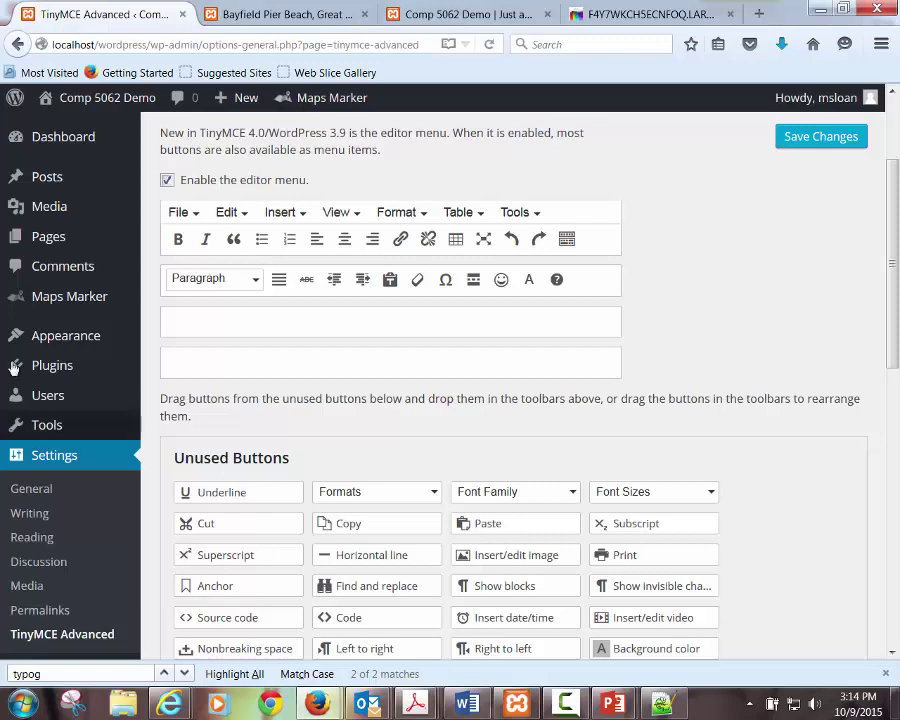
# Open Sample Page for editing and show its content as HTML in the text editor
pyautogui.click(70, 236)
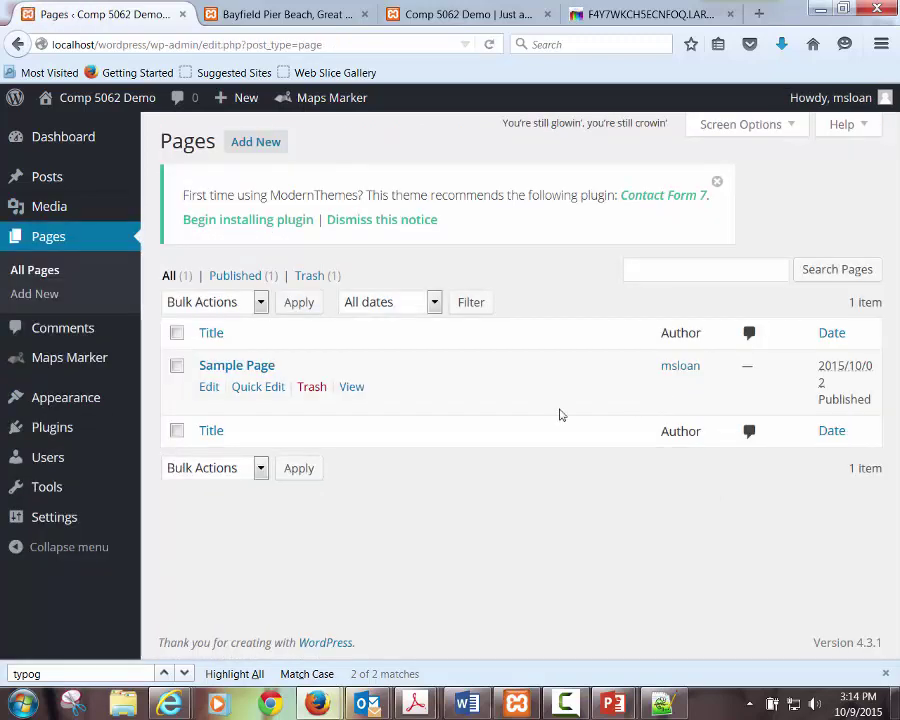
pyautogui.click(212, 387)
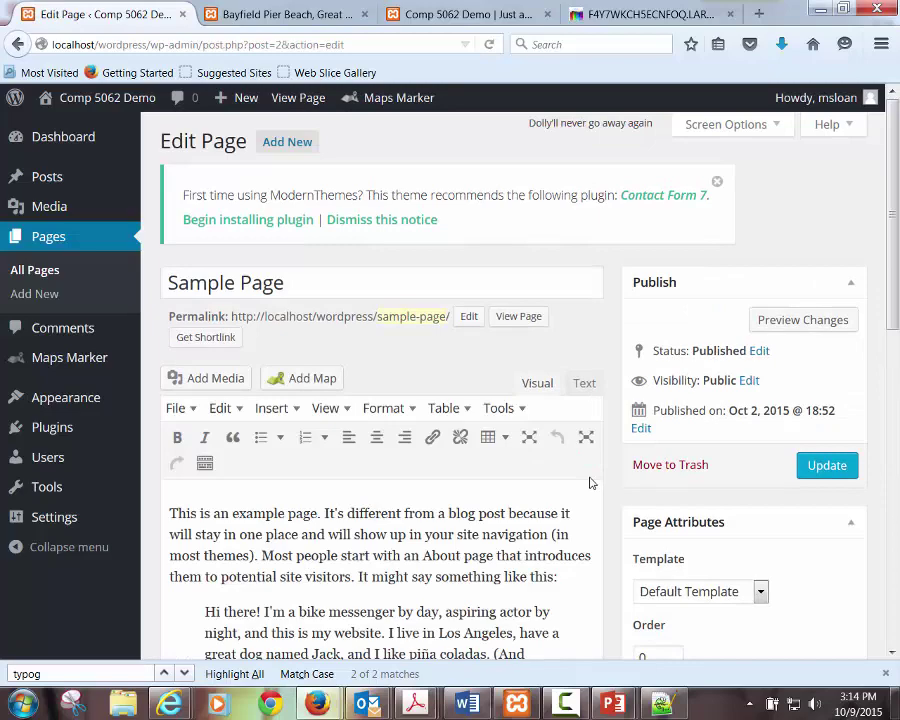
pyautogui.click(583, 383)
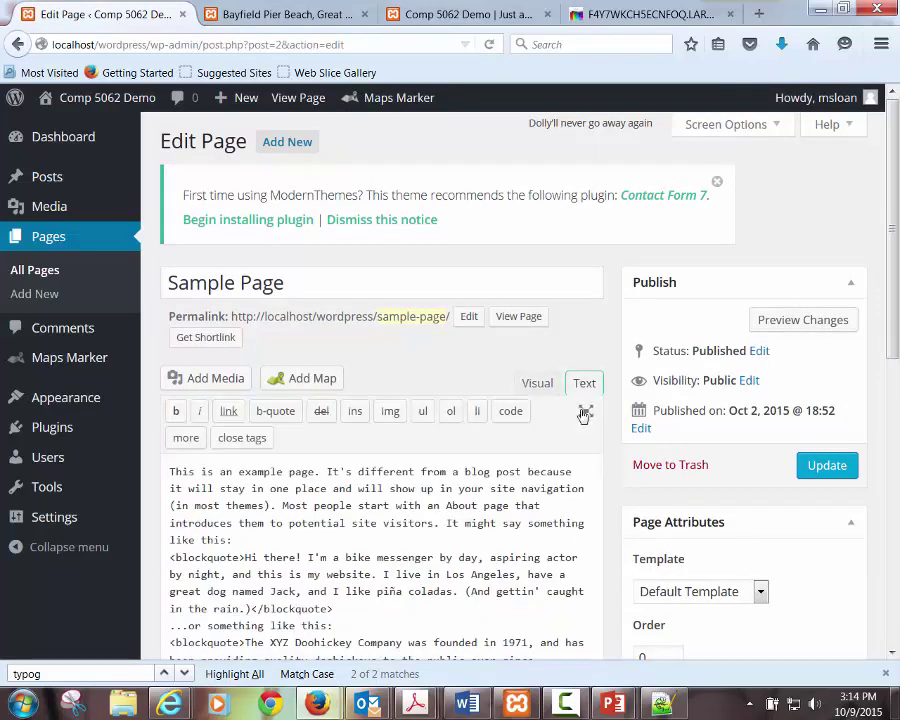
pyautogui.scroll(-1, 463, 484)
pyautogui.scroll(-5, 463, 484)
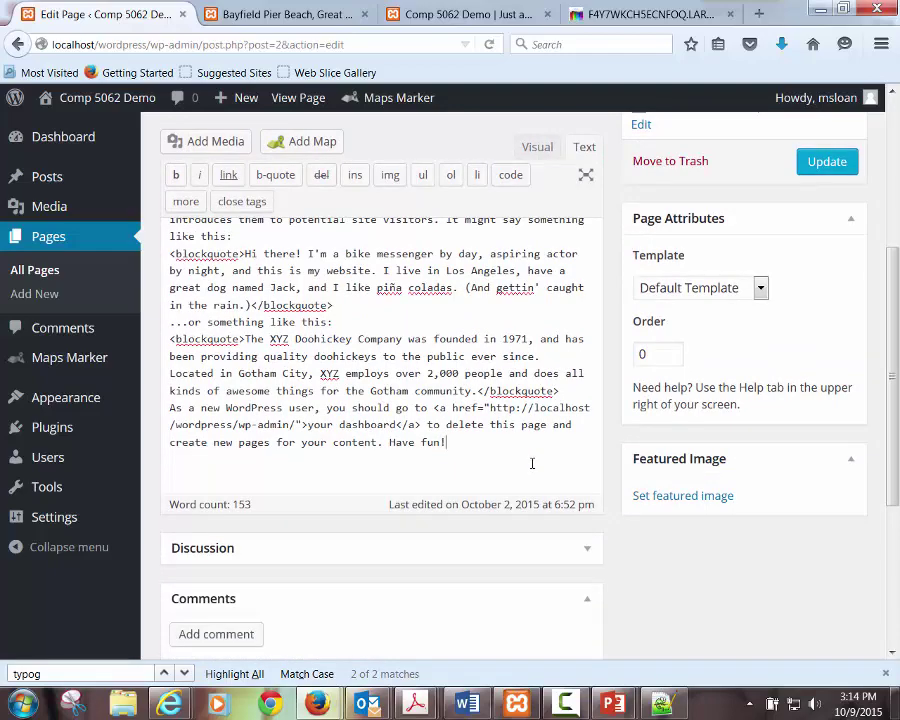
# Add the h1 heading "Example Page Woohoo" above the page's first paragraph and show it in the visual editor
pyautogui.scroll(2, 532, 463)
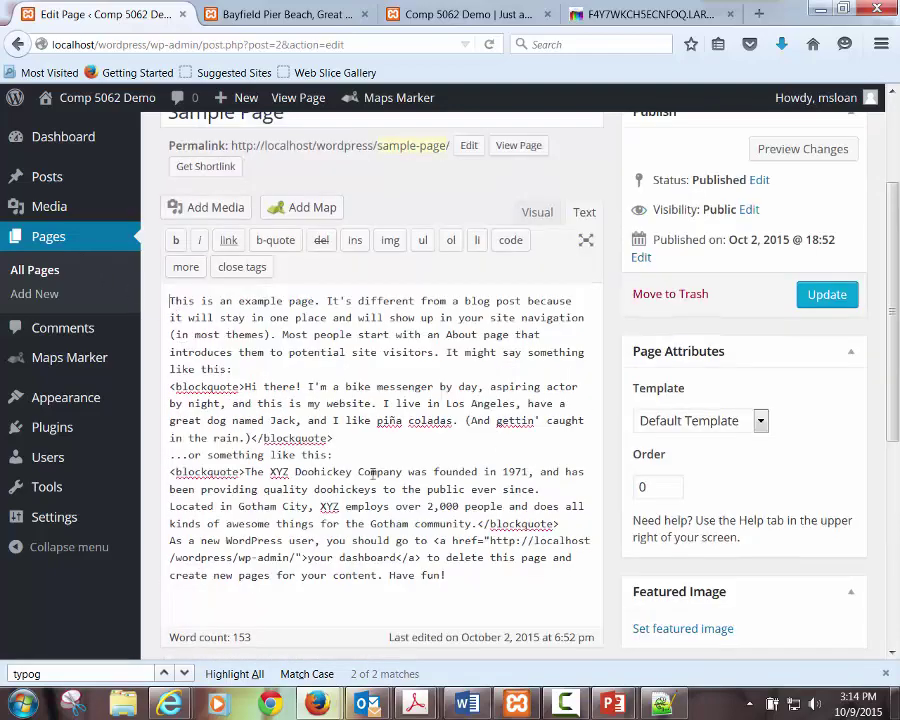
pyautogui.press('Return')
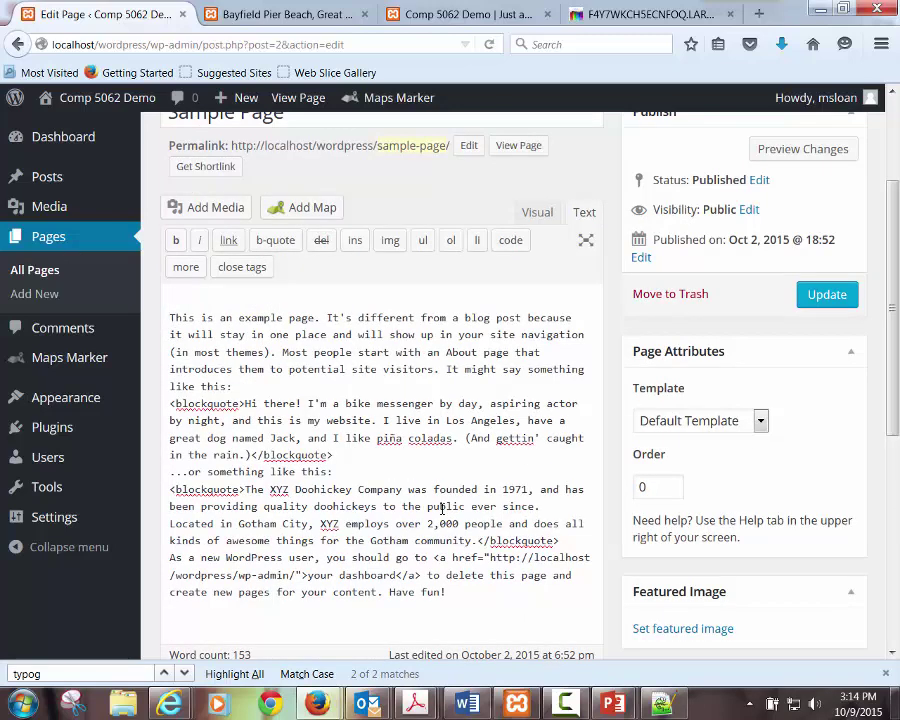
pyautogui.write('<h1>Example Page Woohoo')
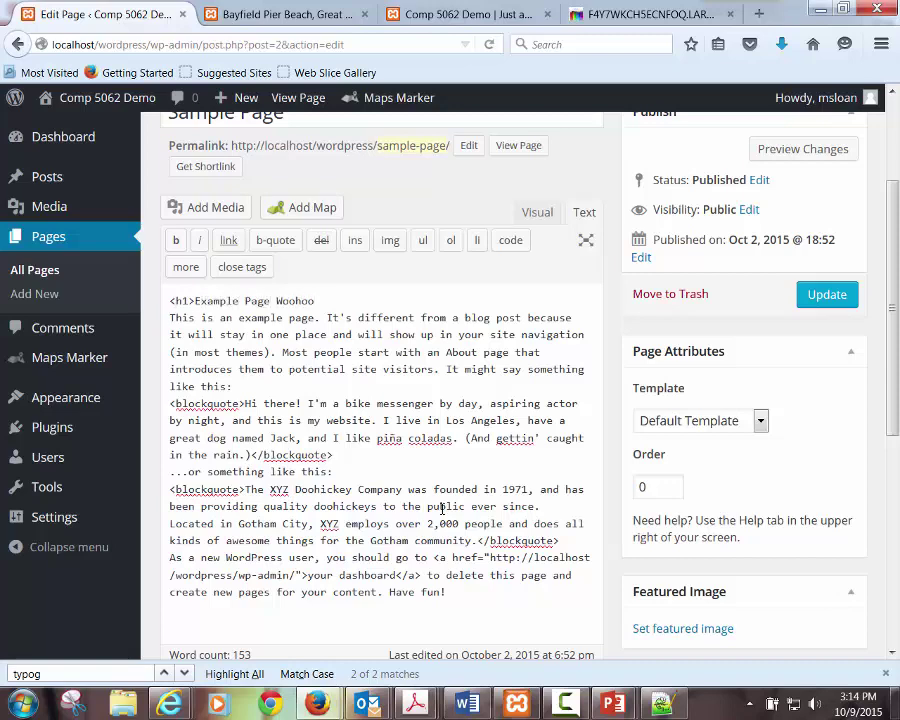
pyautogui.write('</h1>')
pyautogui.click(535, 211)
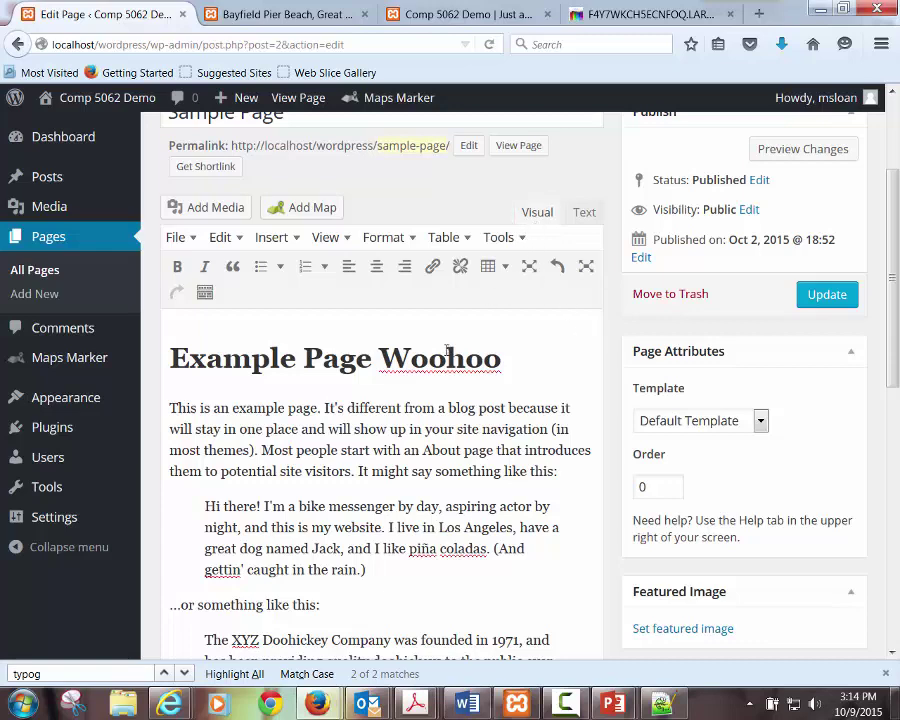
# Examine the visual editor's commands for editing, inserting, viewing, formatting including headings, tables and source code
pyautogui.click(236, 239)
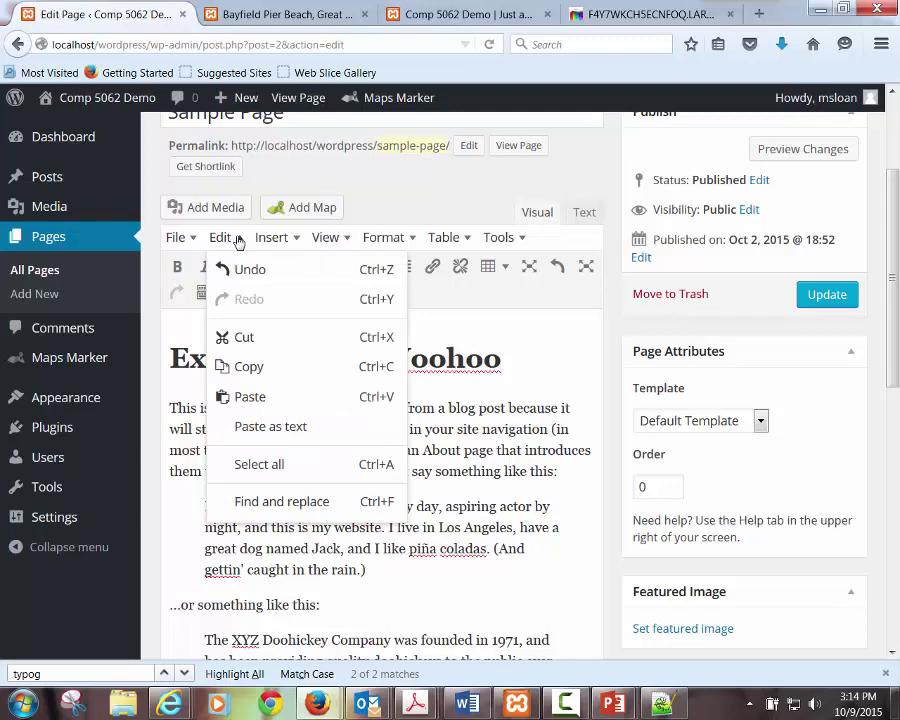
pyautogui.moveTo(290, 240)
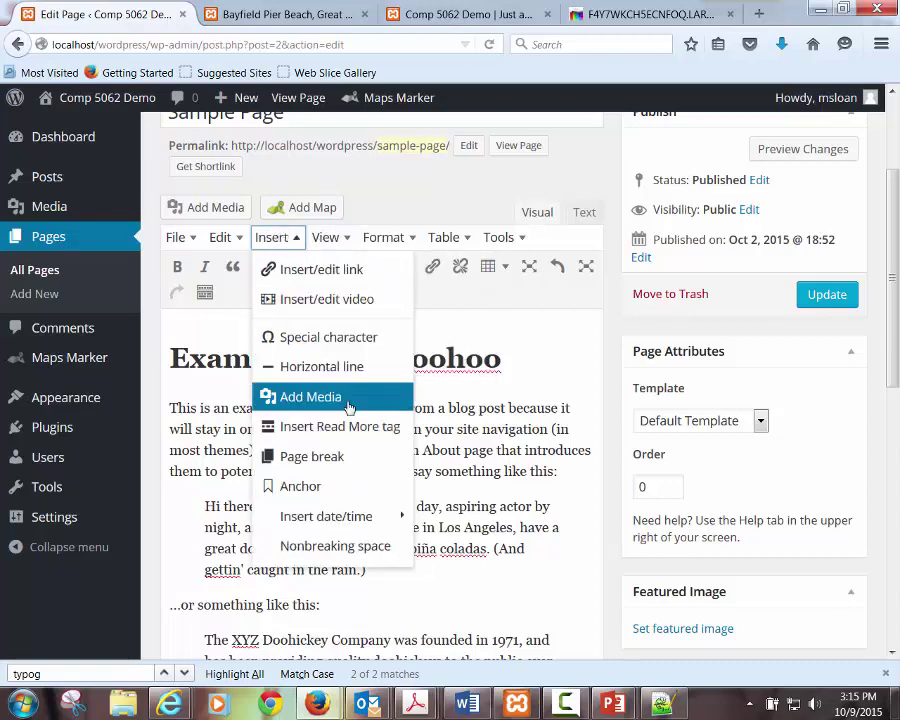
pyautogui.moveTo(347, 527)
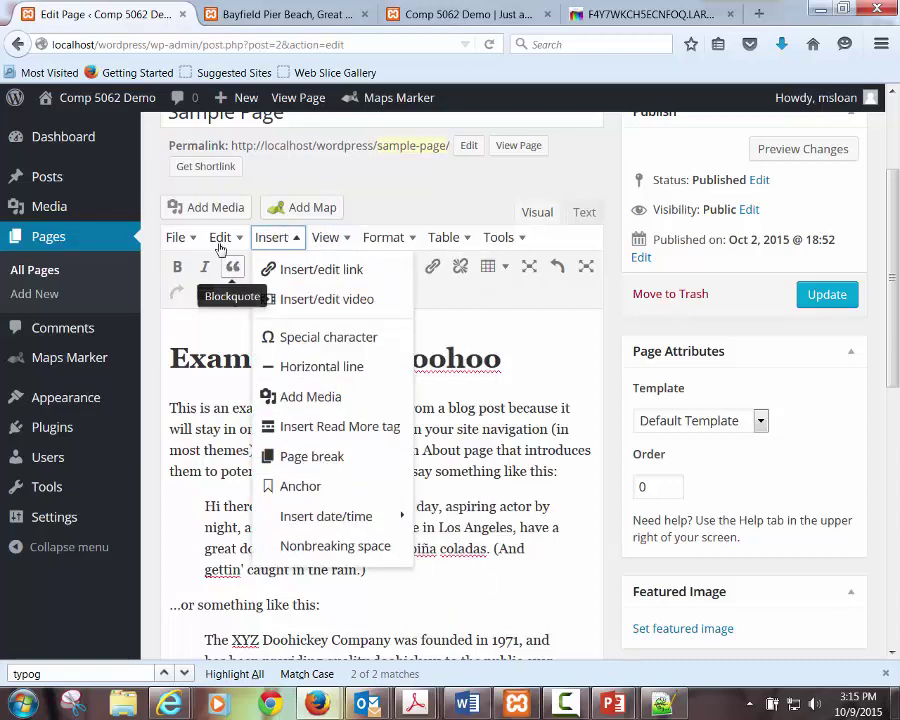
pyautogui.moveTo(390, 245)
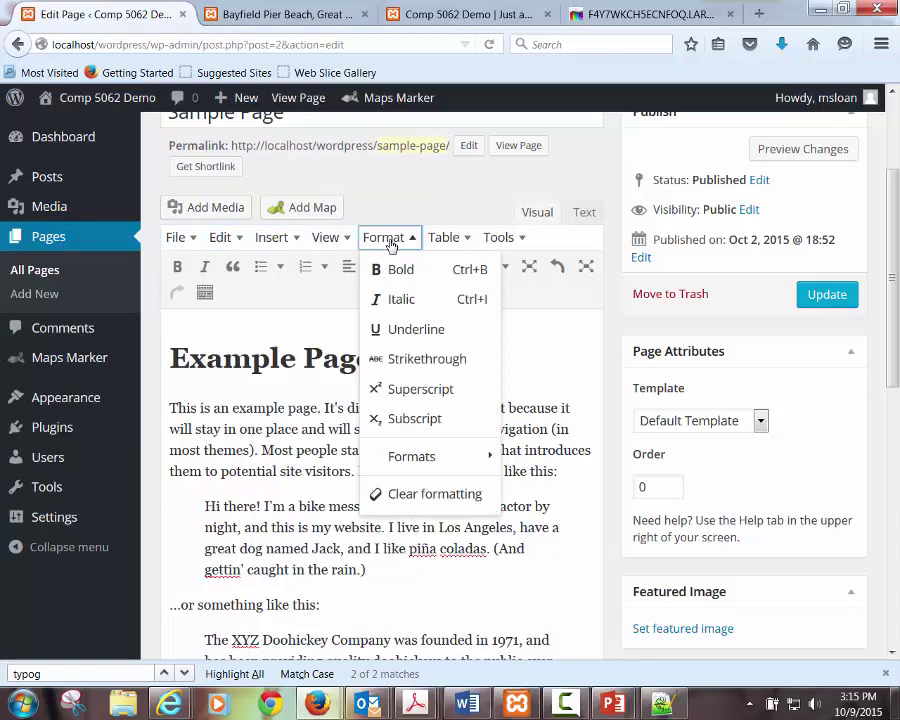
pyautogui.moveTo(457, 458)
pyautogui.moveTo(552, 470)
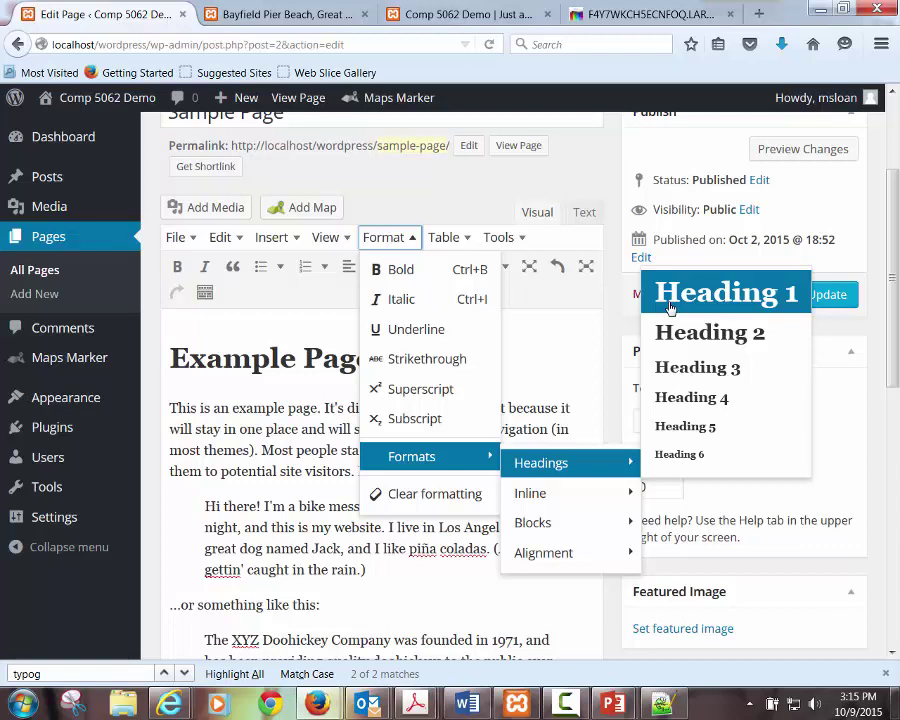
pyautogui.moveTo(466, 241)
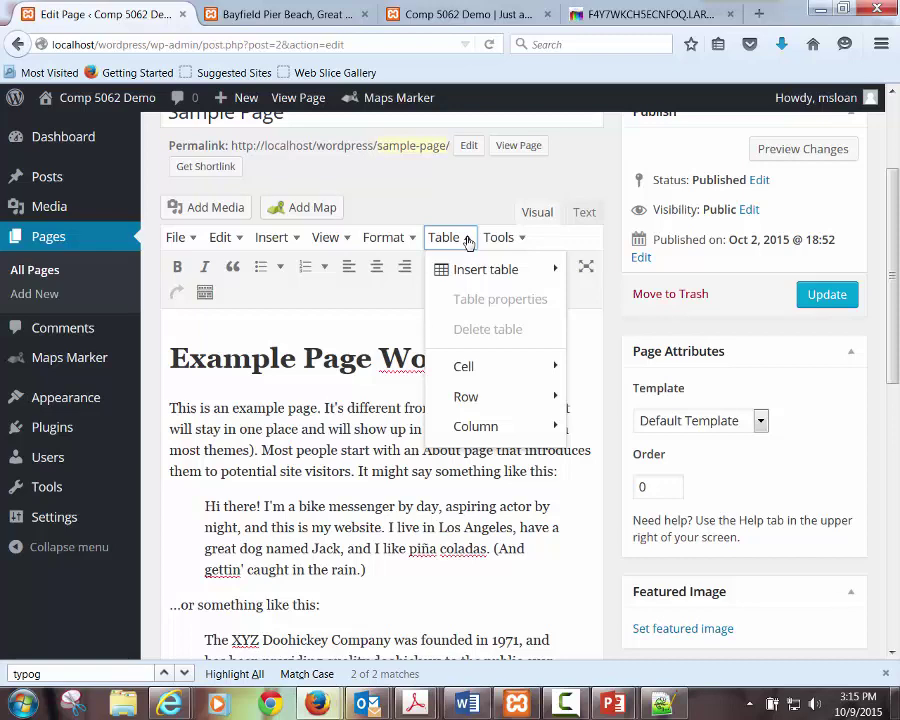
pyautogui.click(529, 375)
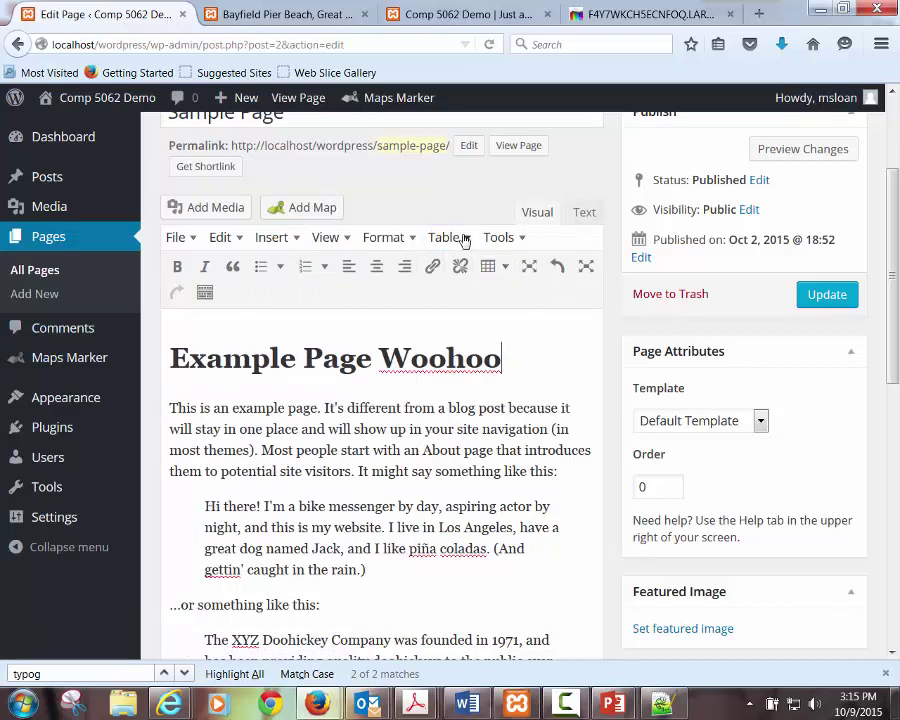
pyautogui.click(506, 240)
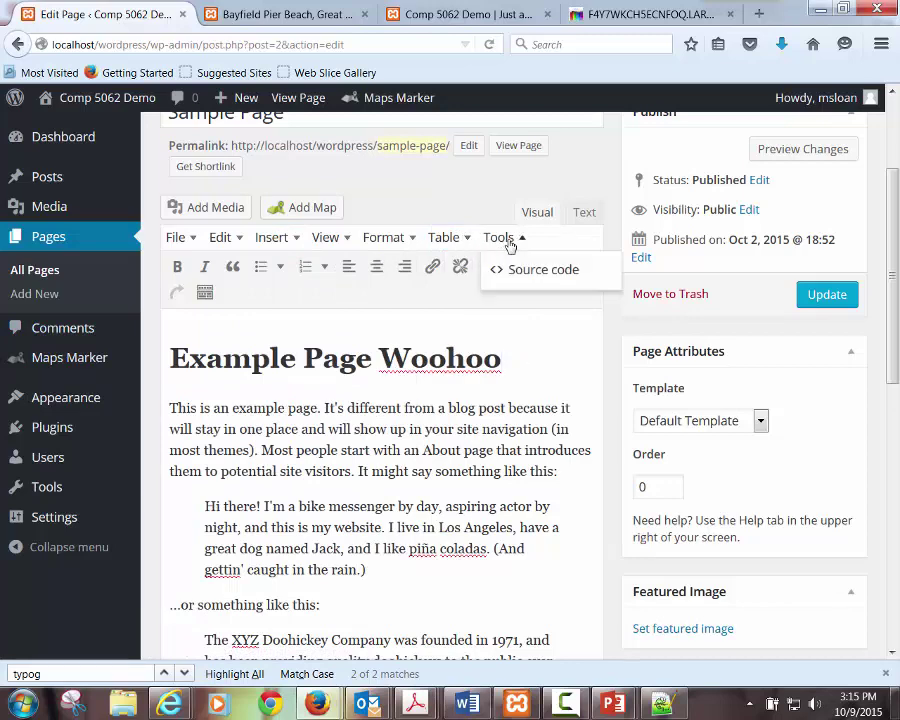
pyautogui.click(322, 240)
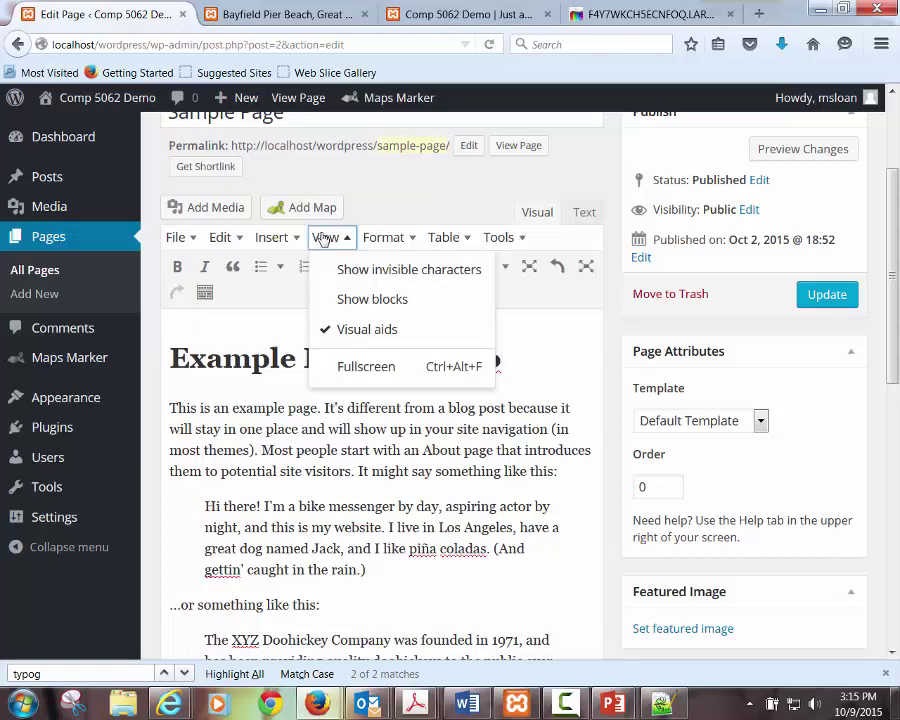
pyautogui.click(271, 237)
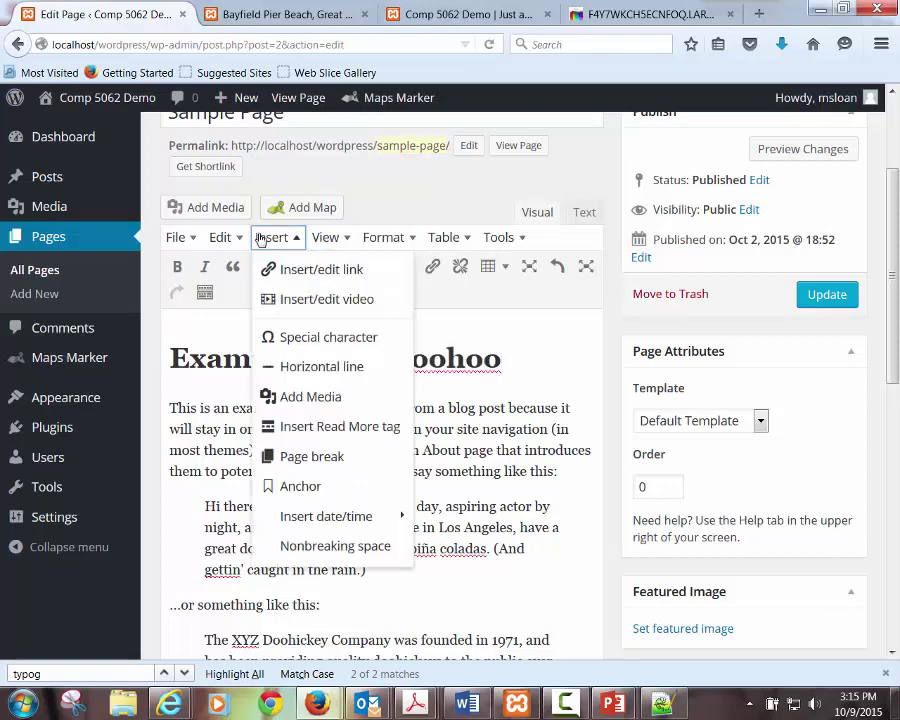
# Compare the page's HTML and visual views, and leave for the posts list without saving the page
pyautogui.click(585, 213)
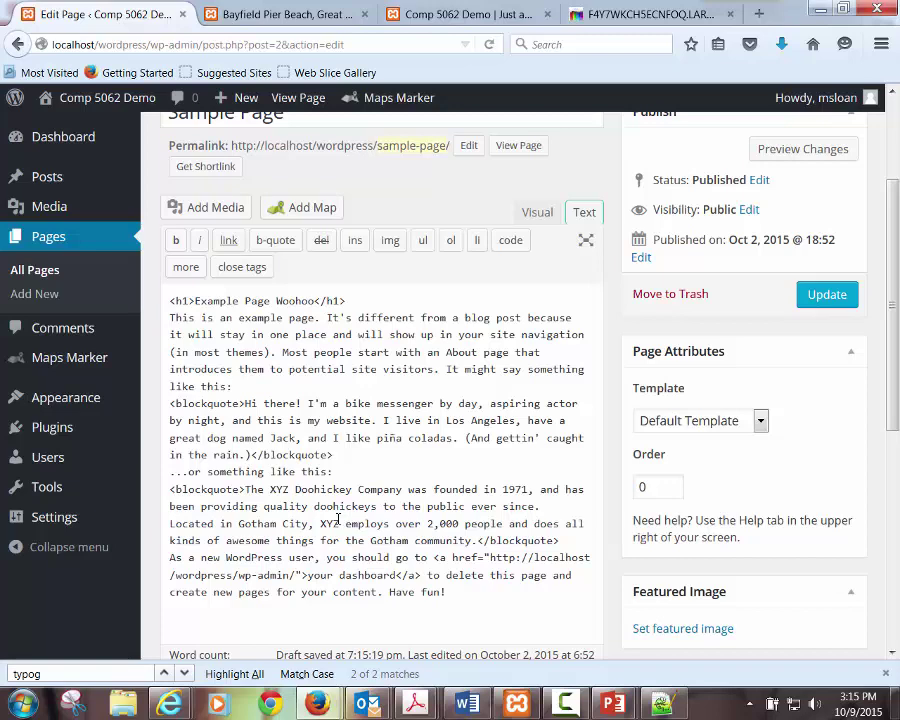
pyautogui.click(537, 216)
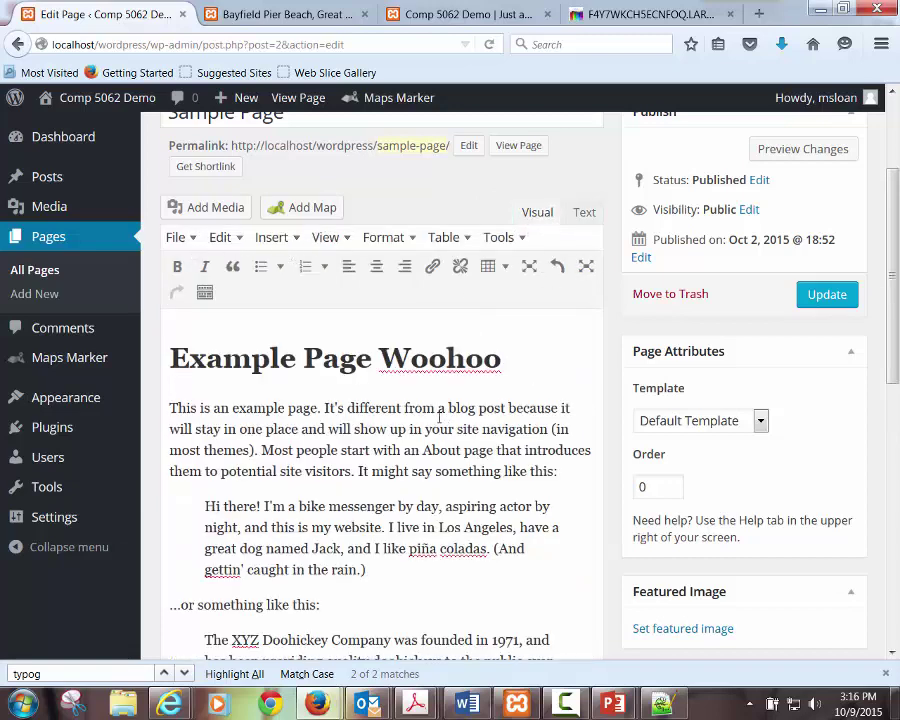
pyautogui.click(46, 176)
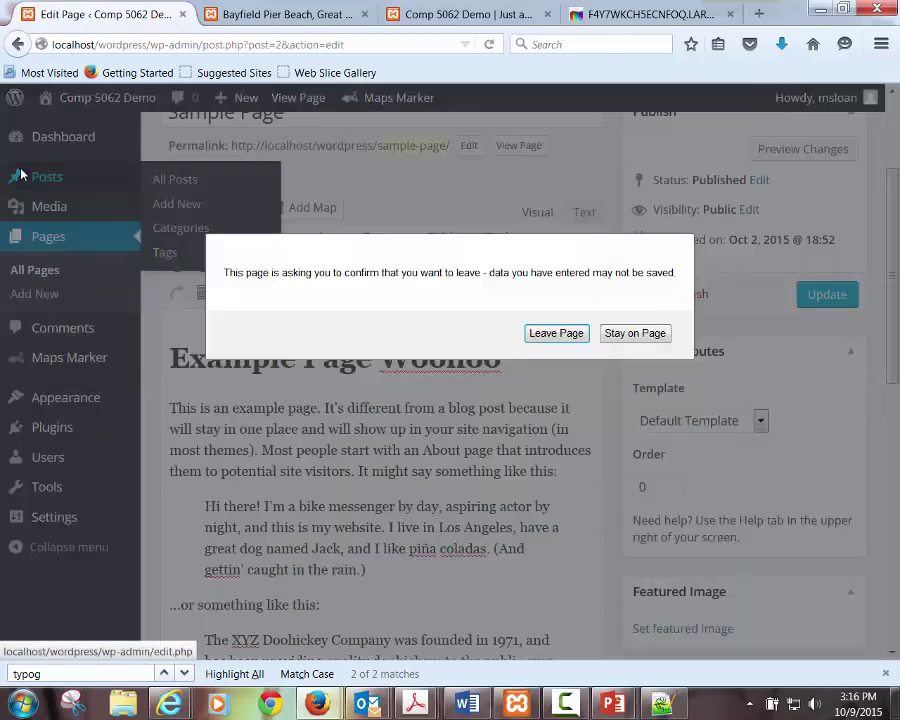
pyautogui.click(553, 336)
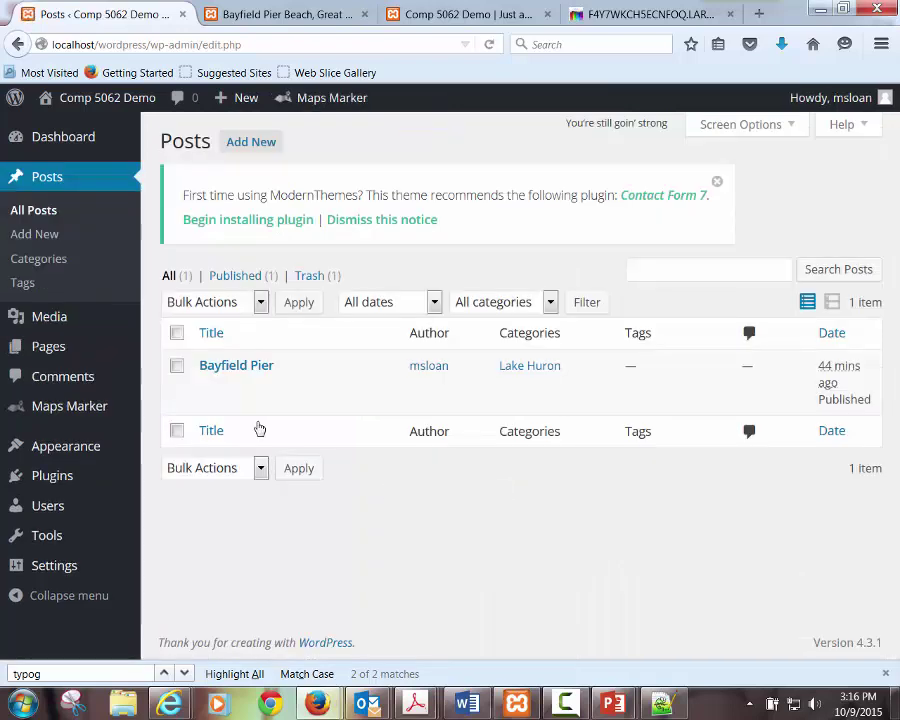
# Open the Bayfield Pier post for editing and review its content, categories and tags
pyautogui.click(211, 388)
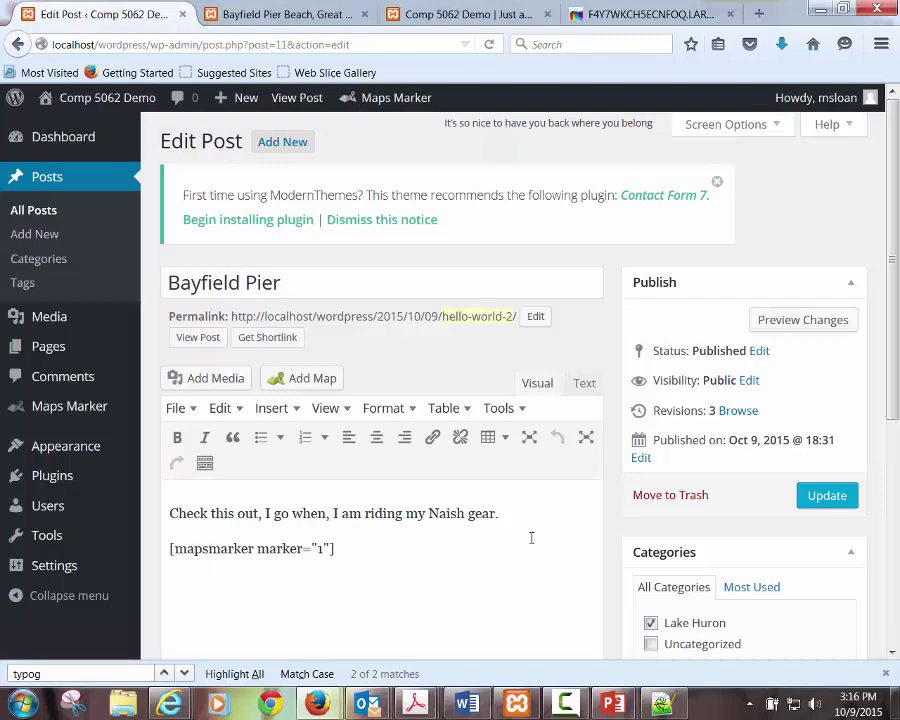
pyautogui.scroll(-7, 531, 538)
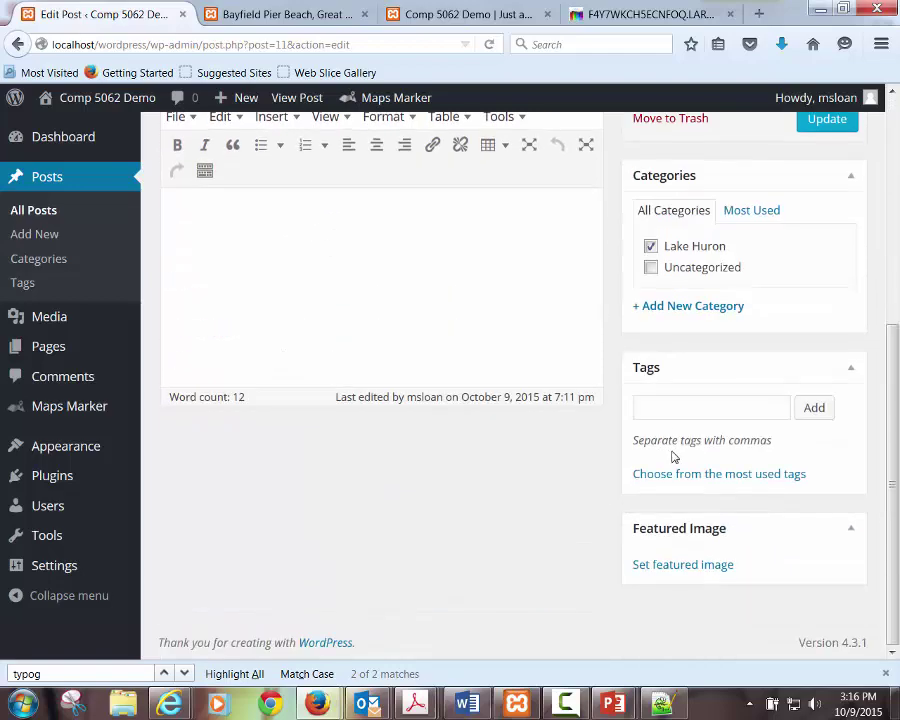
pyautogui.scroll(7, 412, 305)
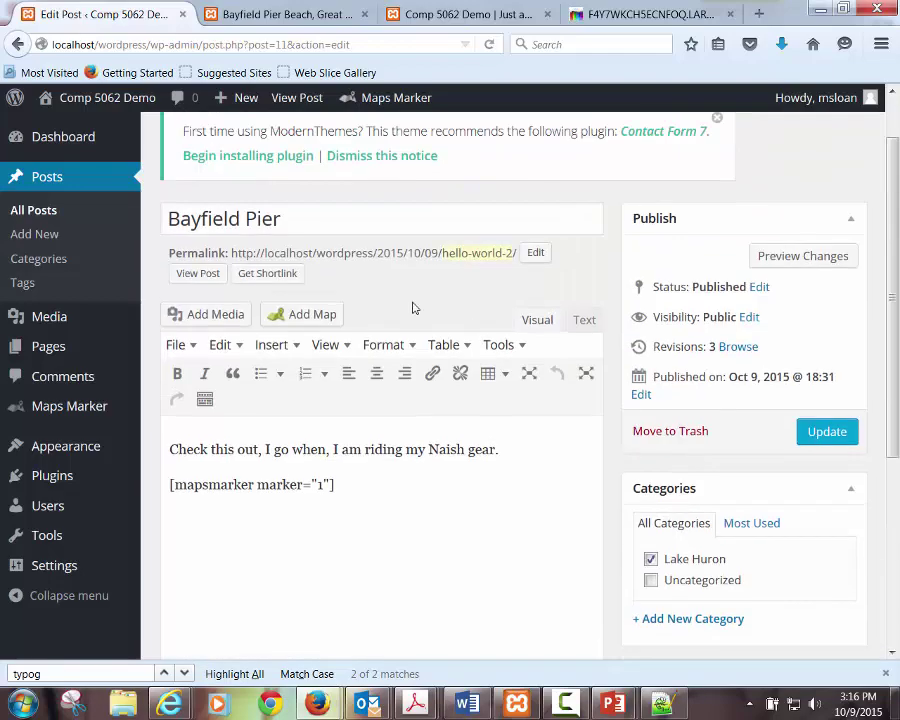
# Go to the list of pages and start a new page
pyautogui.click(470, 316)
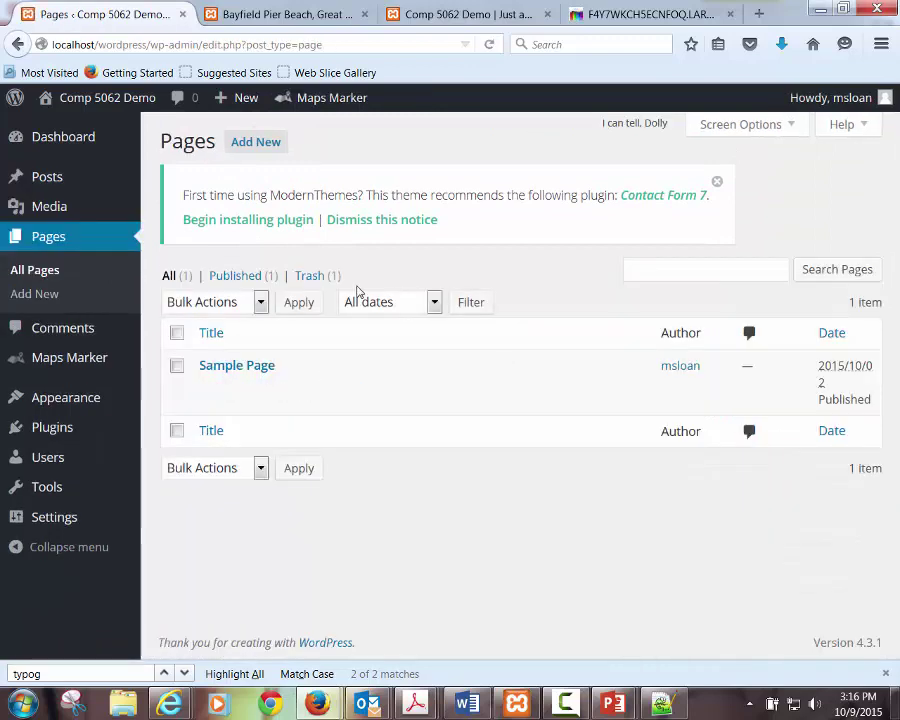
pyautogui.click(253, 143)
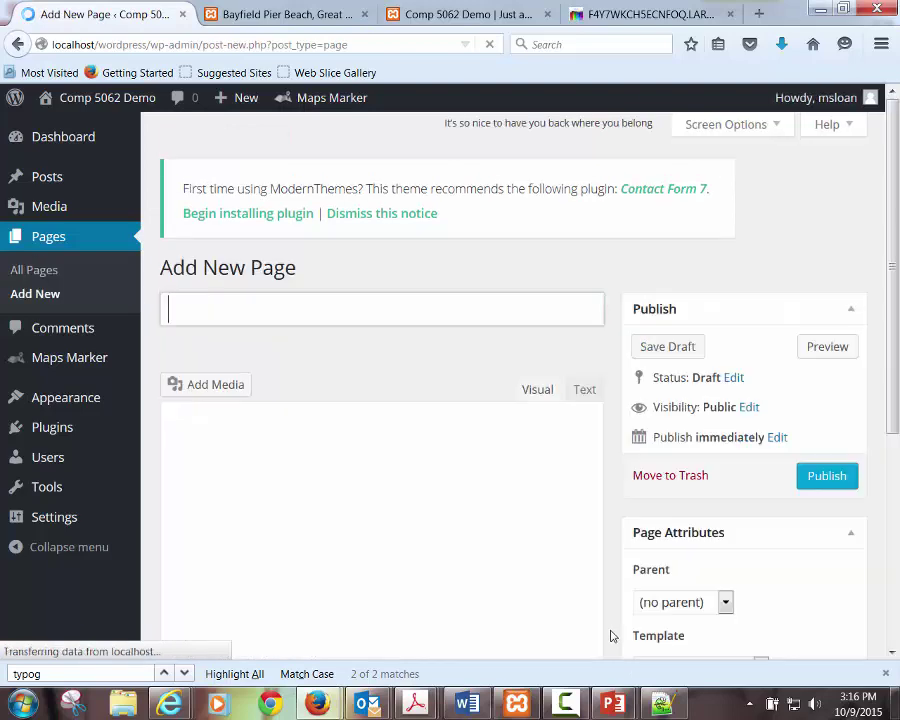
# Title the new page Home
pyautogui.scroll(-4, 565, 490)
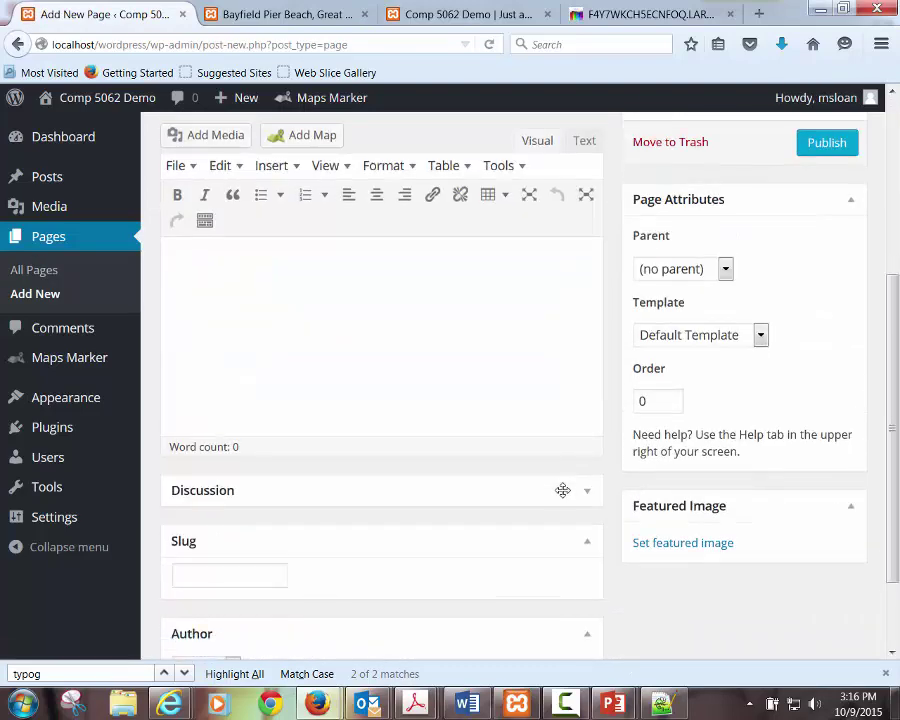
pyautogui.scroll(1, 563, 490)
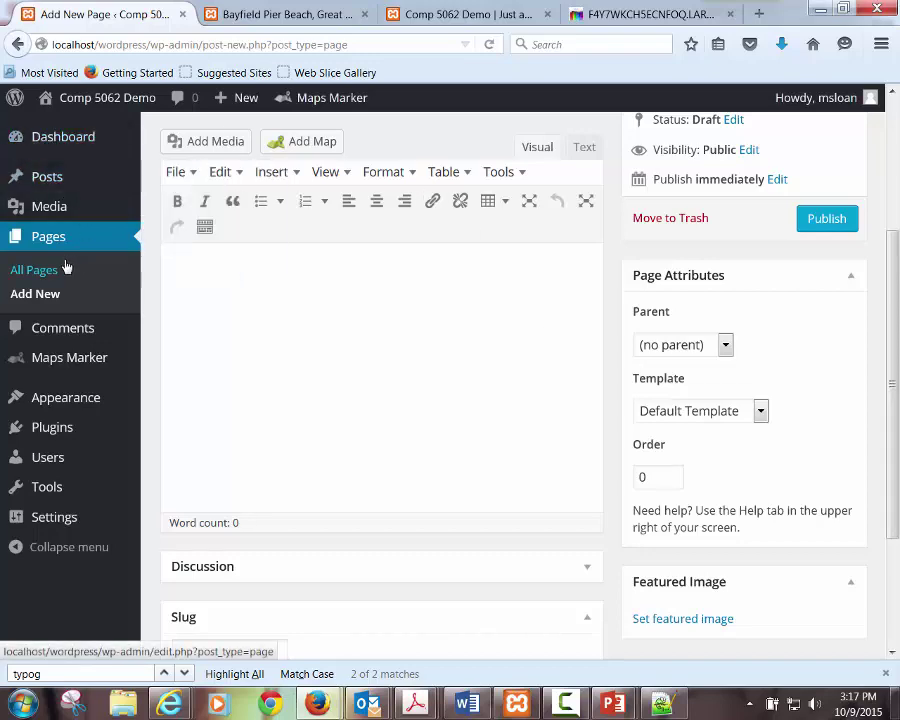
pyautogui.moveTo(82, 413)
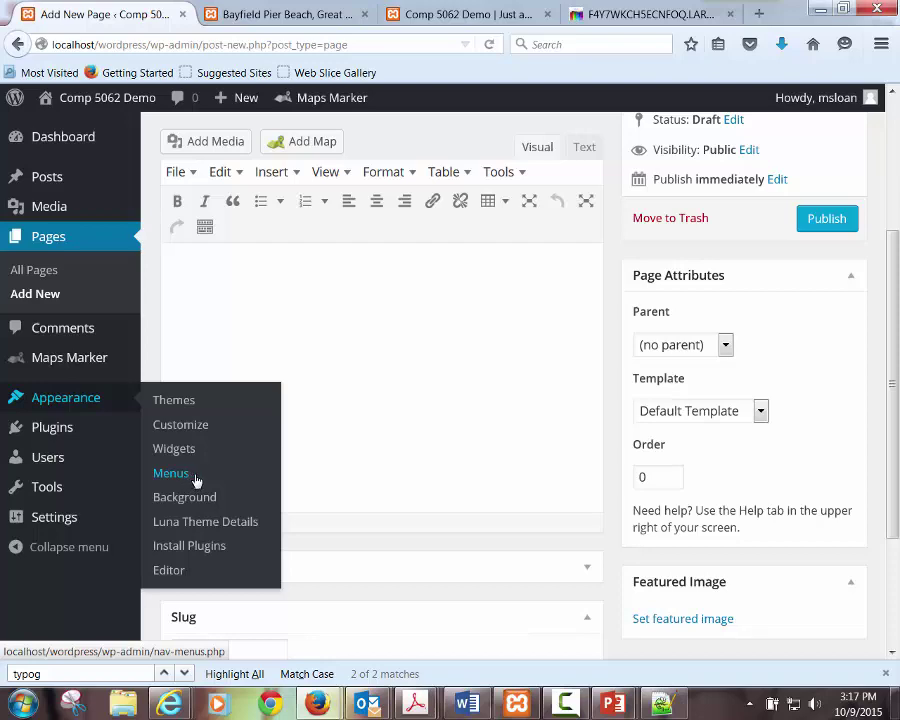
pyautogui.scroll(4, 448, 342)
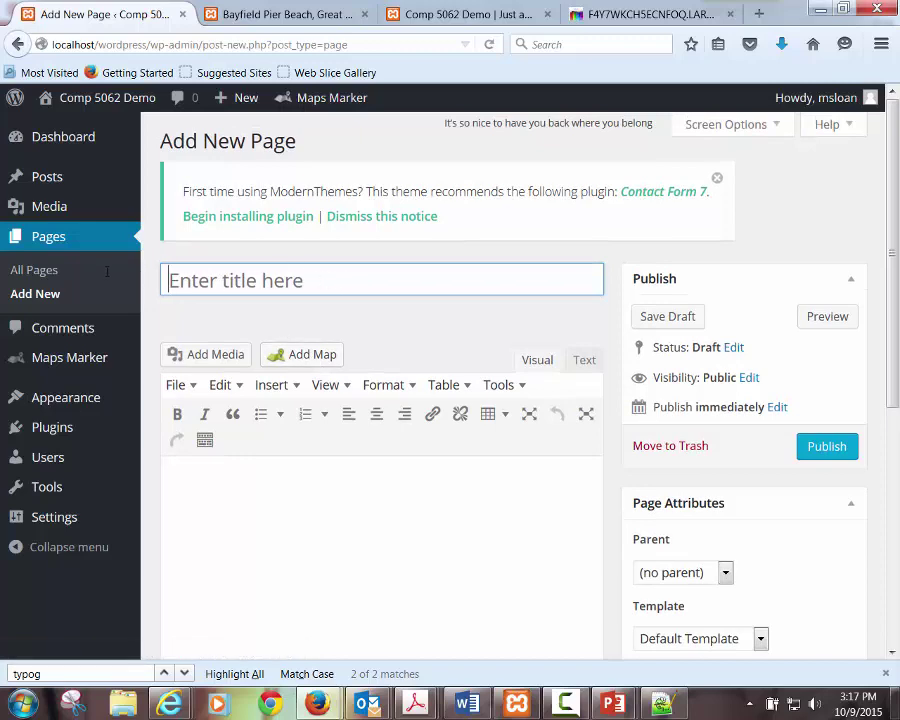
pyautogui.write('HOme')
pyautogui.press('BackSpace')
pyautogui.press('BackSpace')
pyautogui.press('BackSpace')
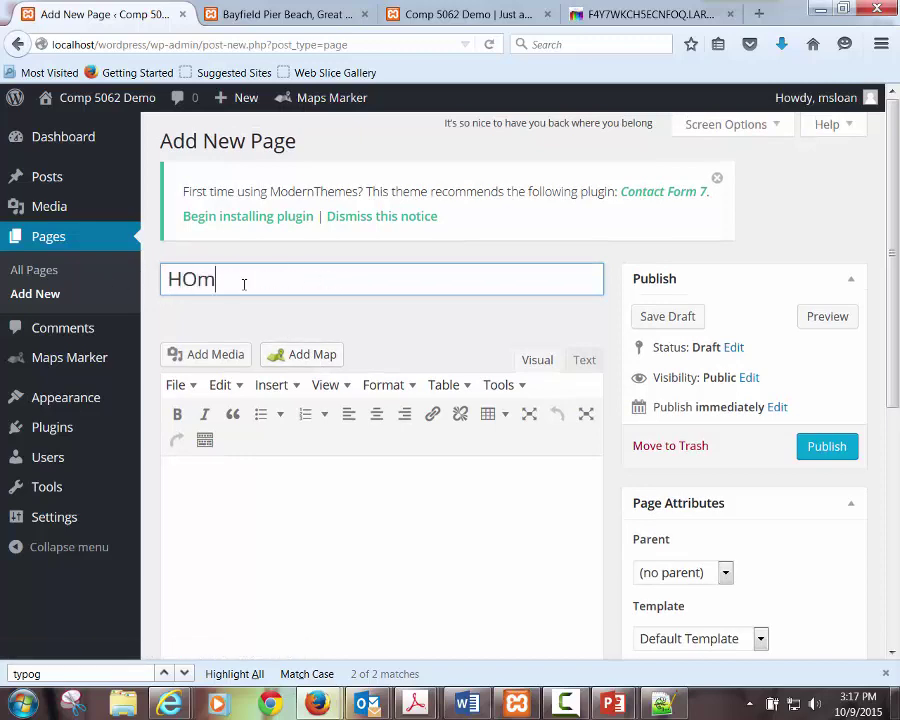
pyautogui.write('ome')
# Enter "This will be my home page" as the Home page's body text
pyautogui.click(287, 488)
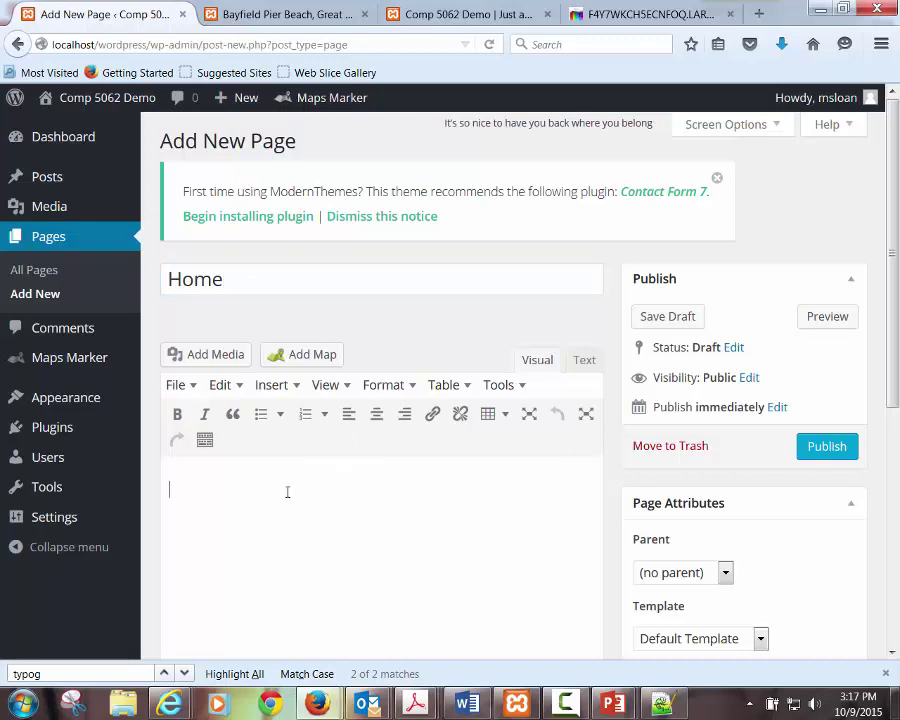
pyautogui.write('This will be my home')
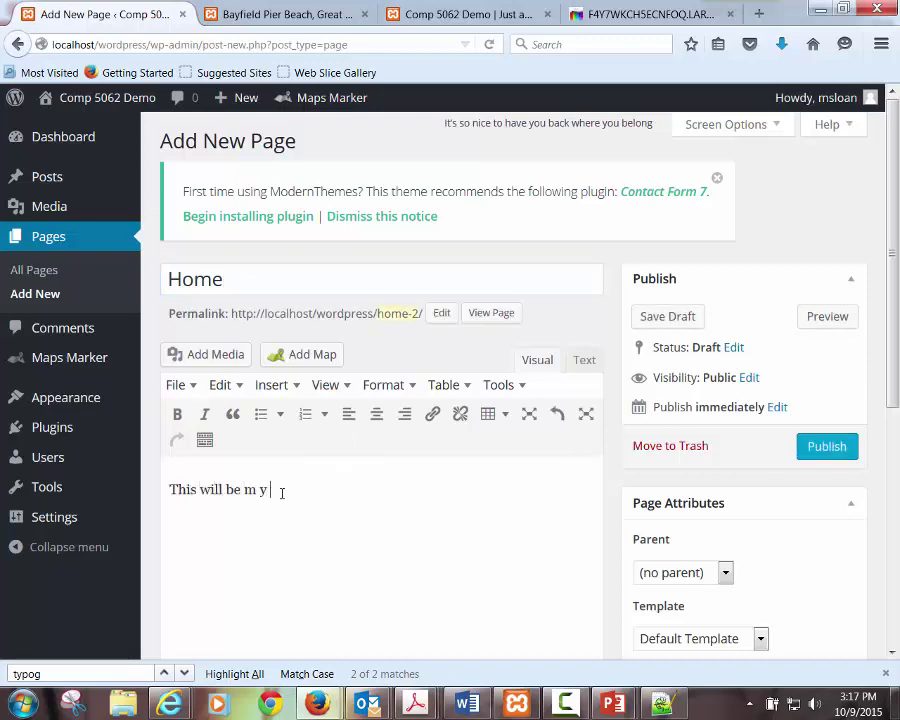
pyautogui.press('BackSpace')
pyautogui.press('BackSpace')
pyautogui.press('BackSpace')
pyautogui.press('BackSpace')
pyautogui.press('BackSpace')
pyautogui.write('home page')
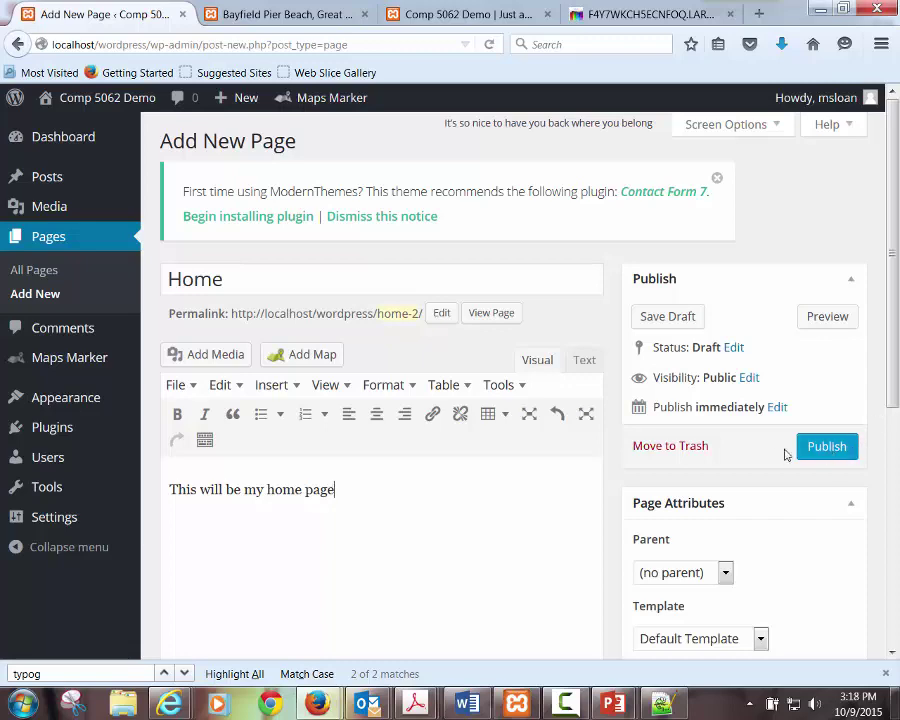
# Check the visibility options, publish the Home page as public, and view it on the site
pyautogui.click(749, 377)
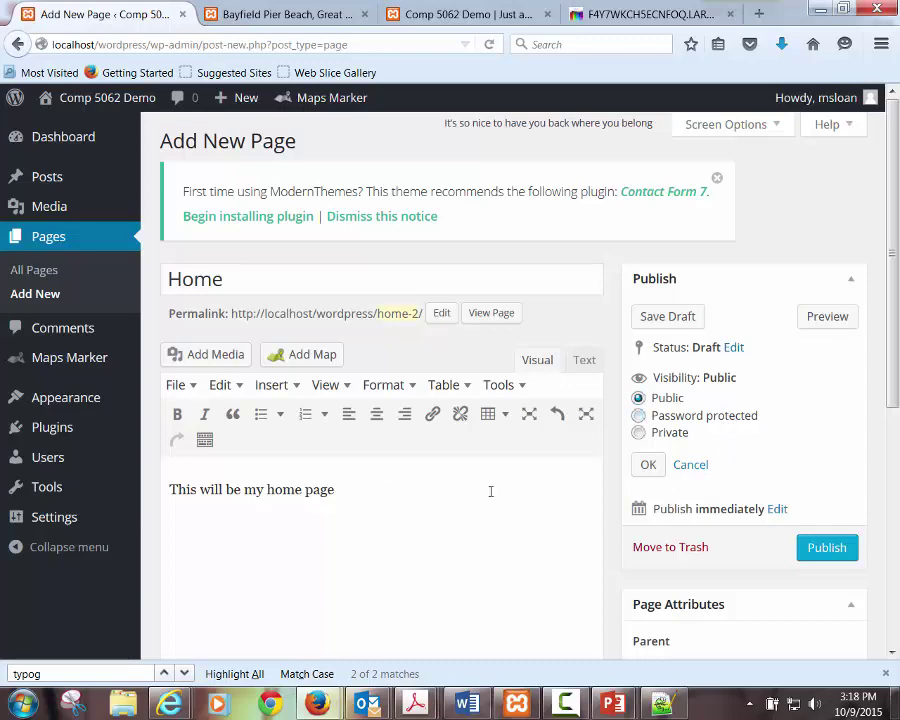
pyautogui.click(813, 551)
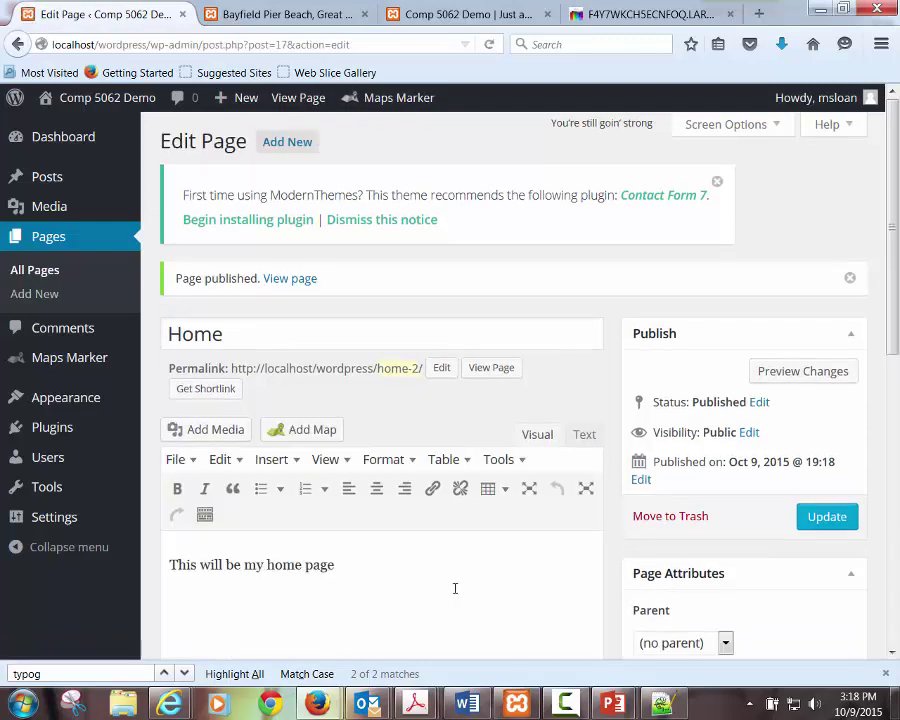
pyautogui.click(292, 279)
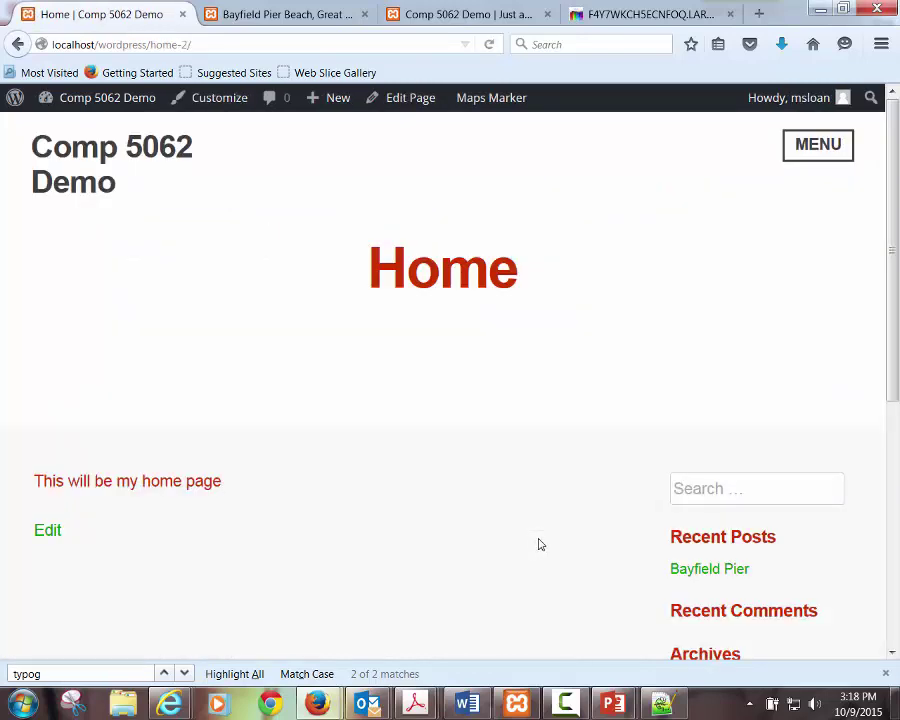
pyautogui.scroll(-3, 532, 540)
pyautogui.scroll(-3, 397, 399)
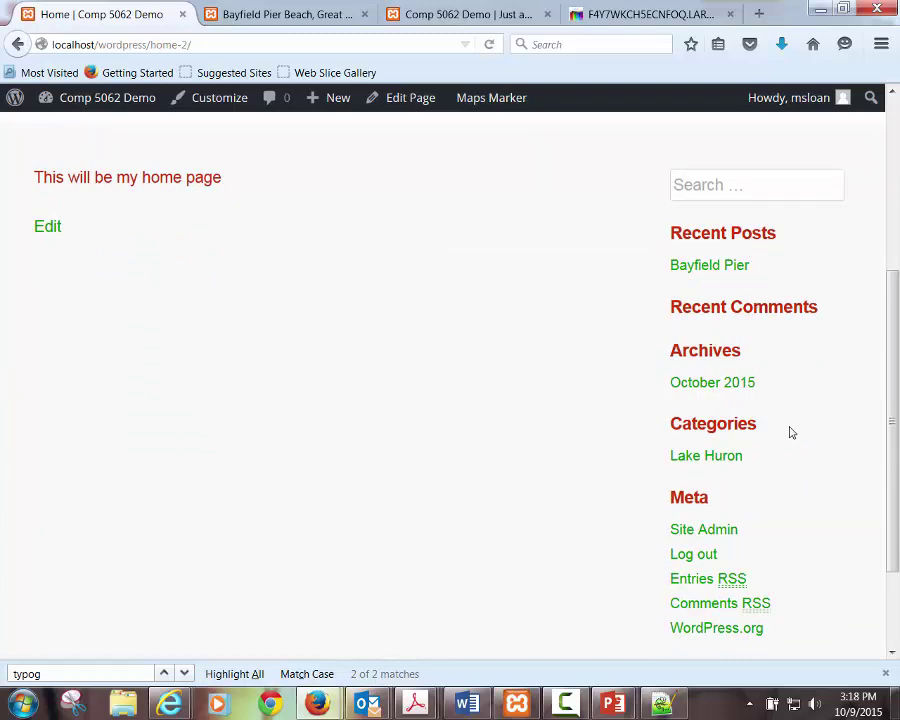
pyautogui.moveTo(895, 415); pyautogui.dragTo(886, 245)
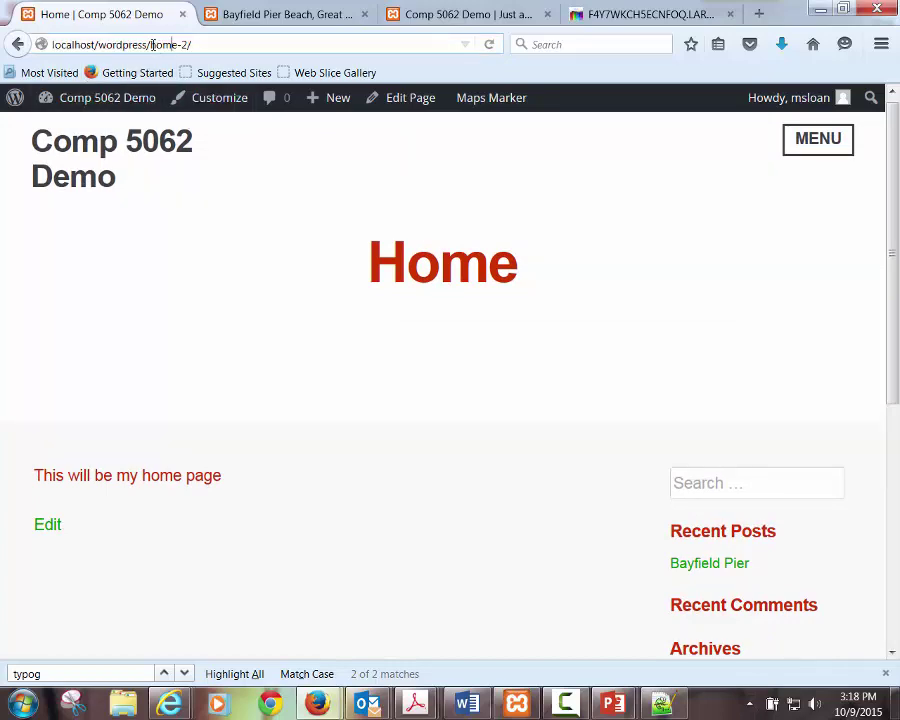
# View the site's root address localhost/wordpress/ and open the full Bayfield Pier post from the blog listing
pyautogui.moveTo(151, 44); pyautogui.dragTo(335, 44)
pyautogui.press('BackSpace')
pyautogui.press('Return')
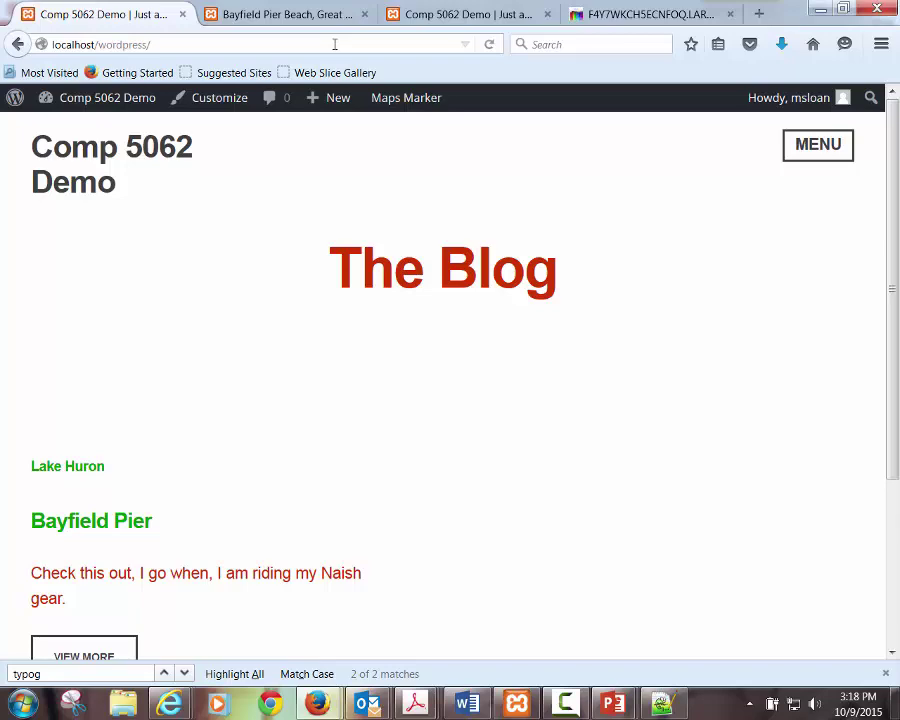
pyautogui.scroll(-5, 286, 484)
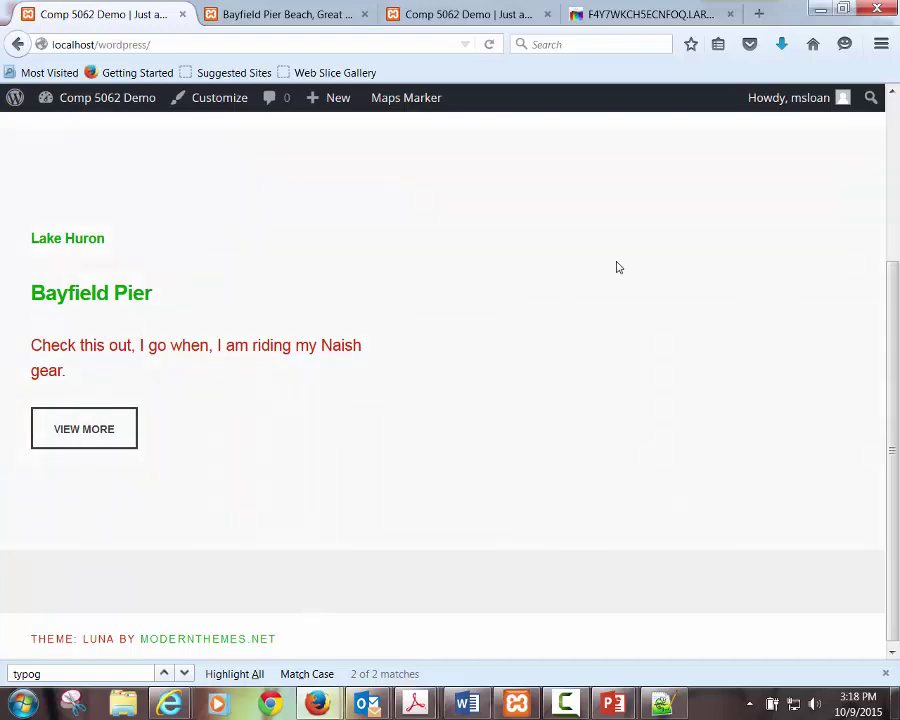
pyautogui.click(86, 428)
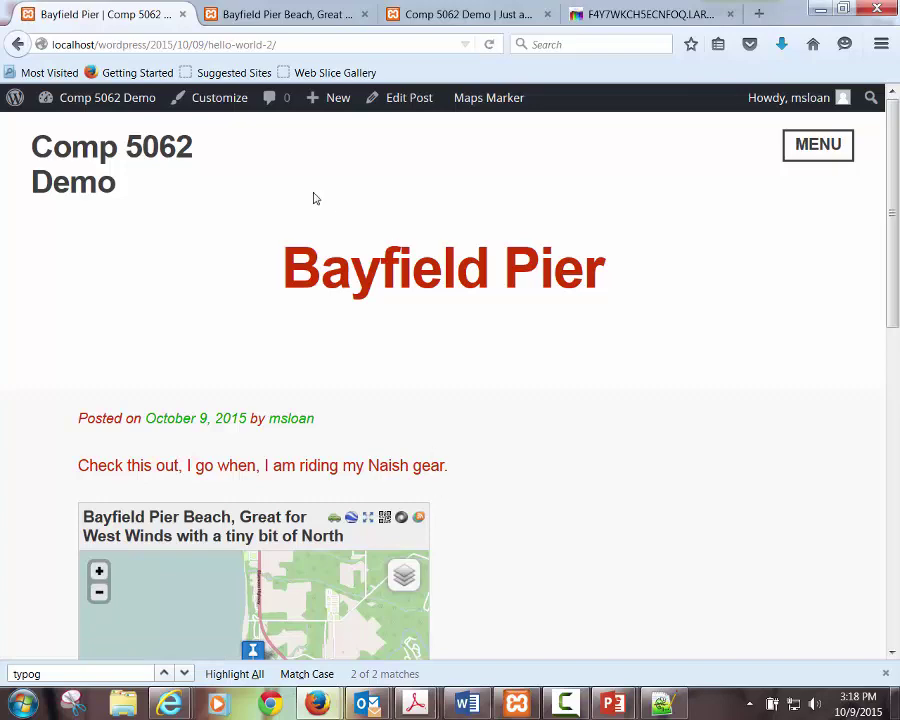
# Return to the site's dashboard and open the Reading settings
pyautogui.moveTo(80, 104)
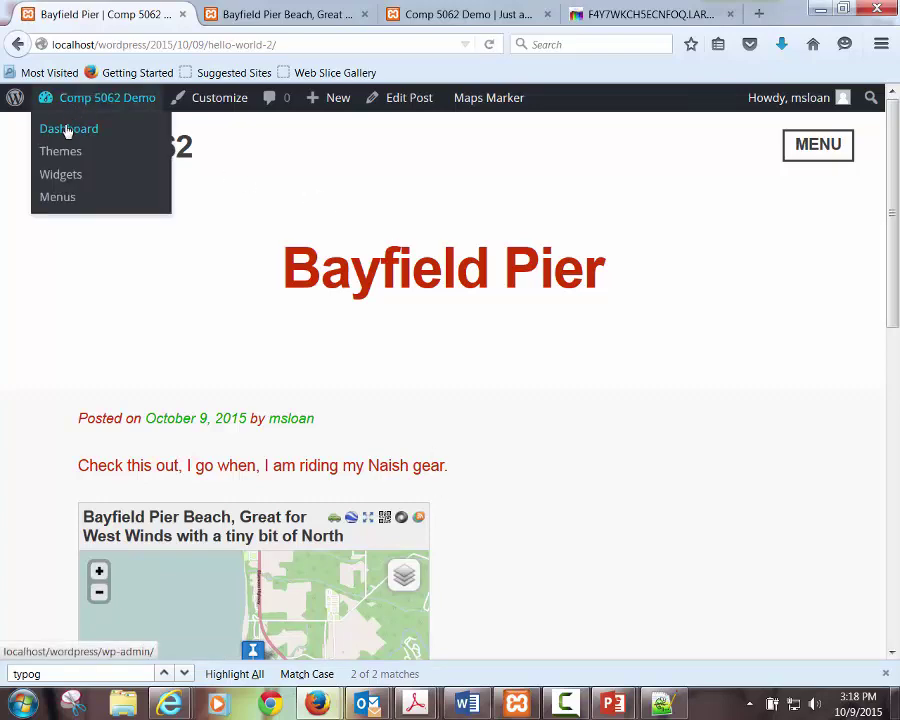
pyautogui.click(67, 128)
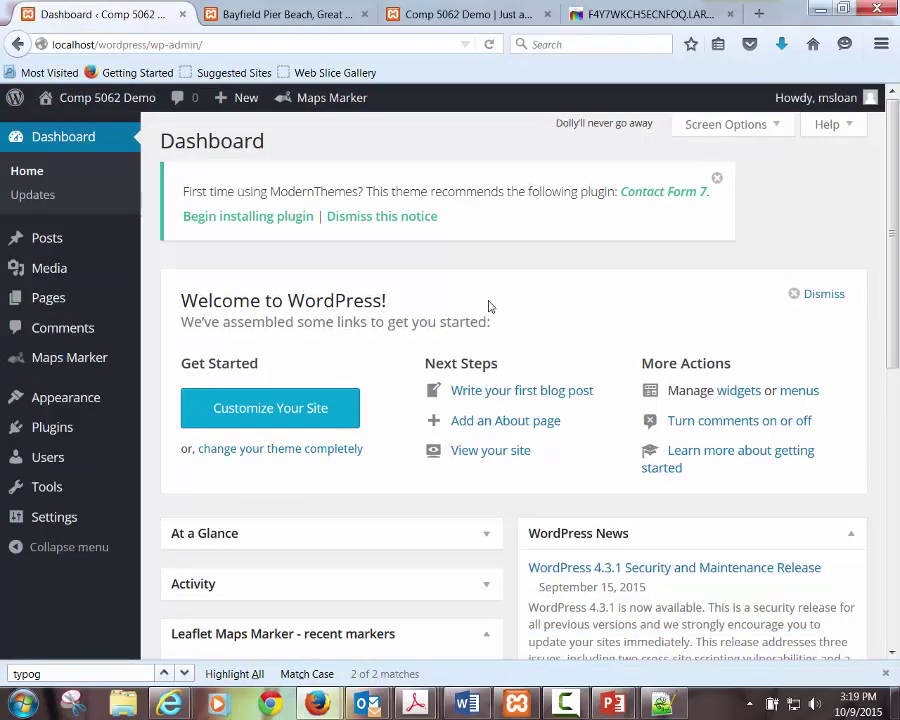
pyautogui.click(66, 534)
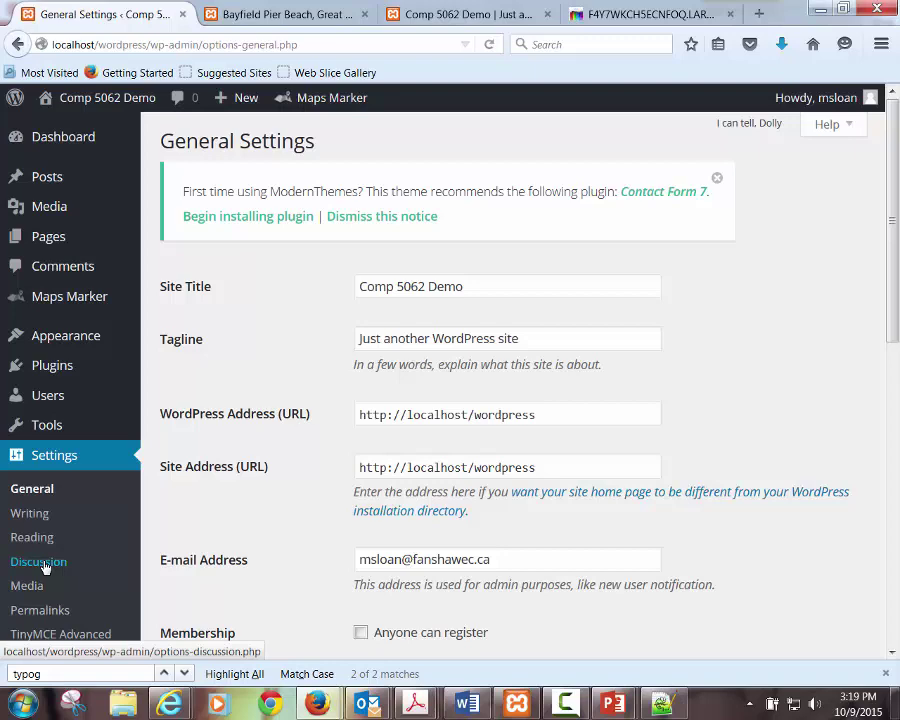
pyautogui.click(40, 562)
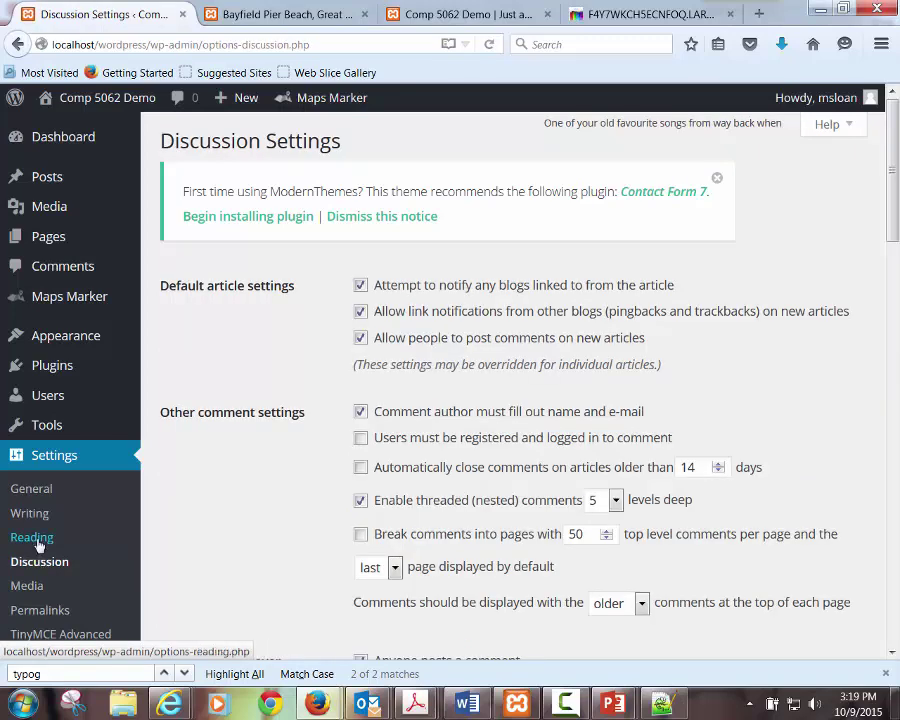
pyautogui.click(37, 539)
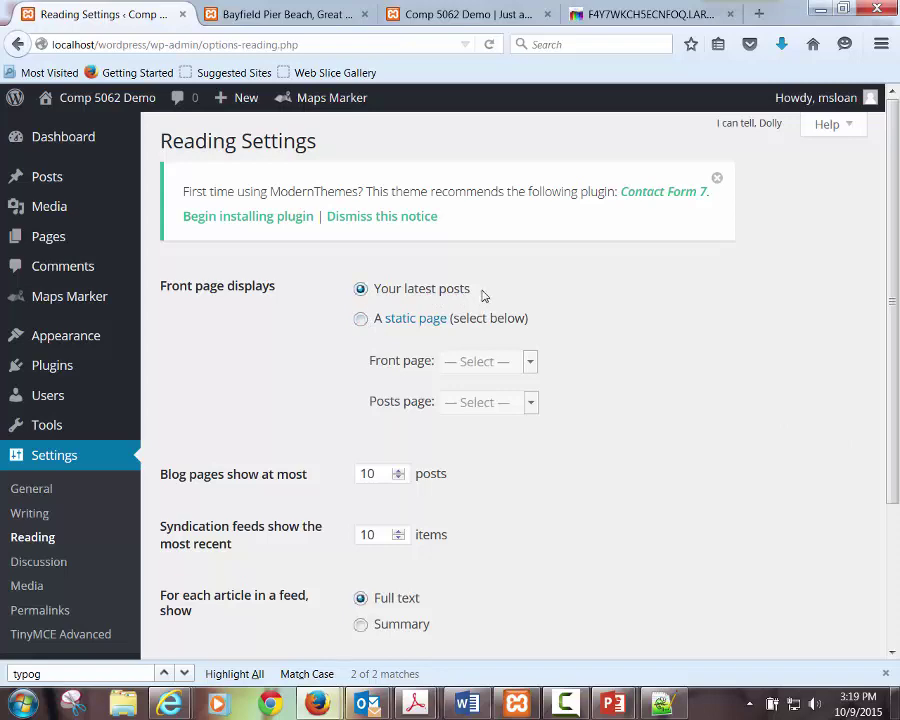
# Make the front page display the static page Home and save the Reading settings
pyautogui.click(361, 319)
pyautogui.click(530, 362)
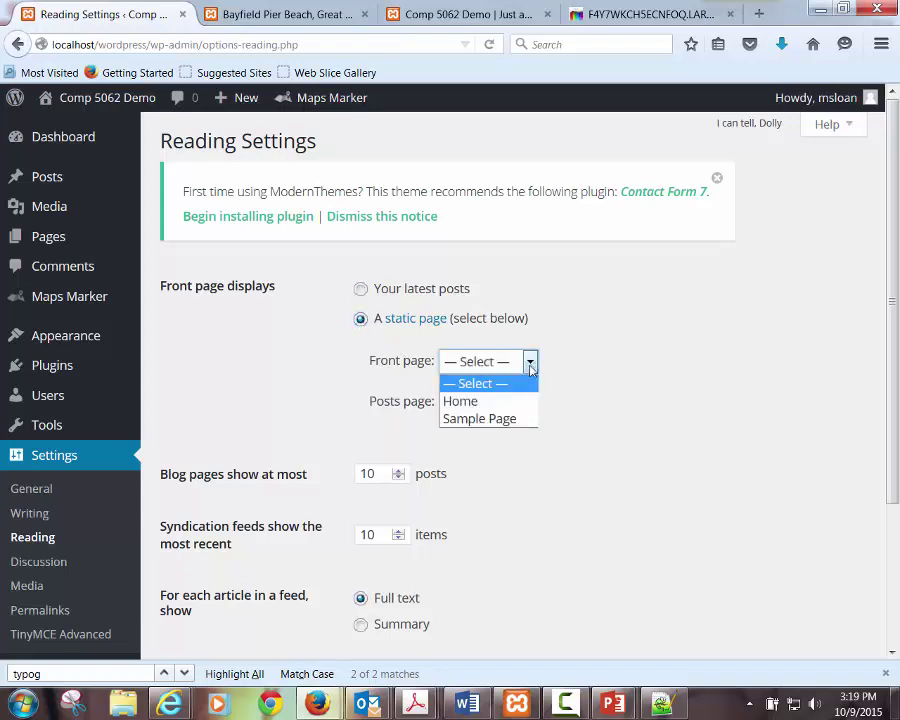
pyautogui.click(494, 402)
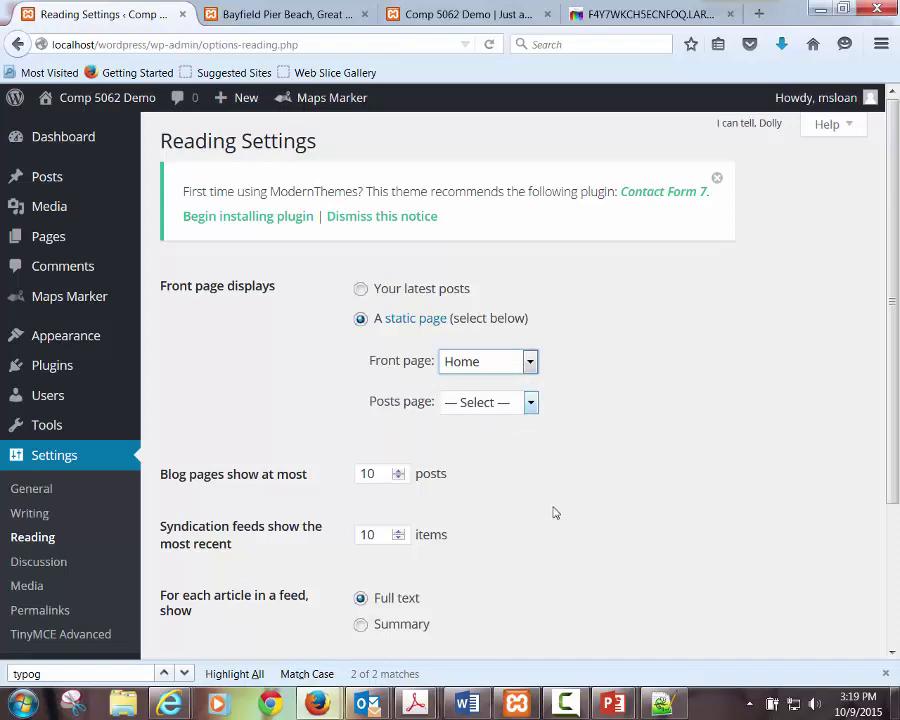
pyautogui.scroll(-3, 555, 512)
pyautogui.click(204, 566)
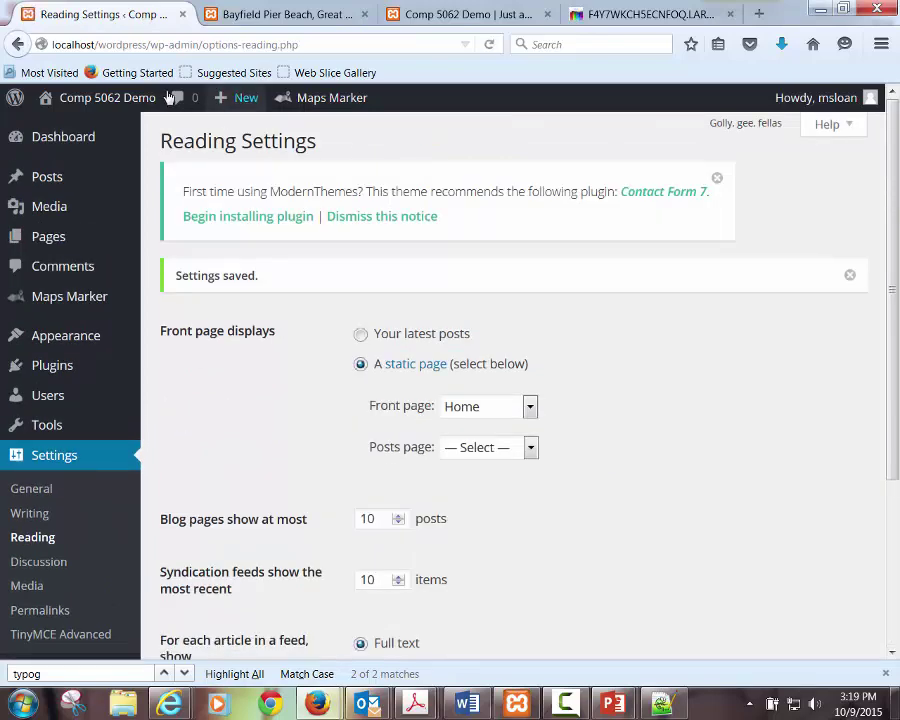
# Check the site's front page and its navigation menu, and return to the Reading settings
pyautogui.click(123, 97)
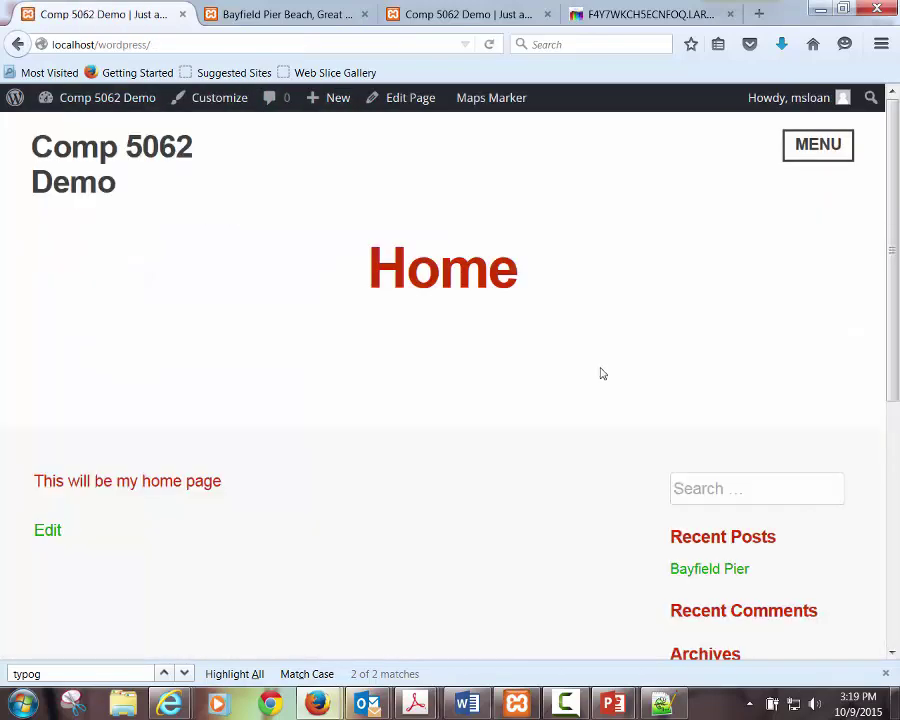
pyautogui.middleClick(448, 320)
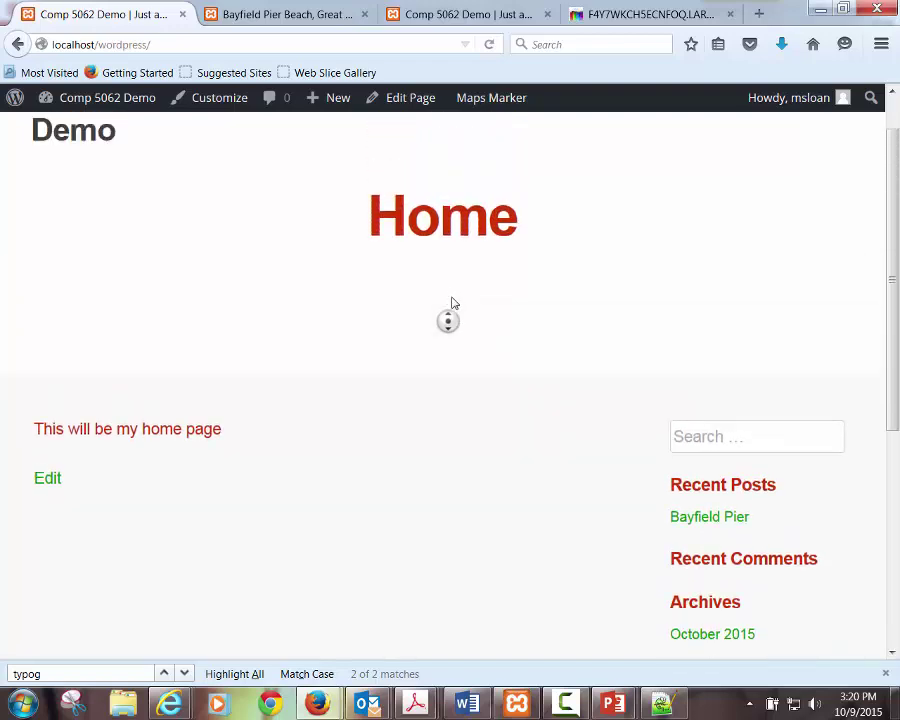
pyautogui.middleClick(465, 257)
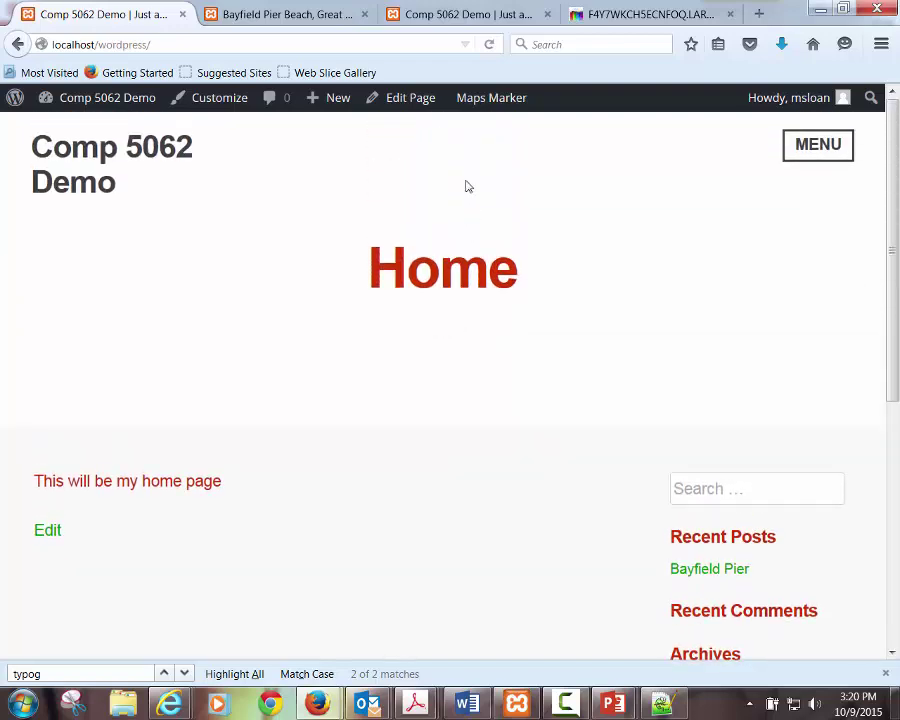
pyautogui.click(815, 147)
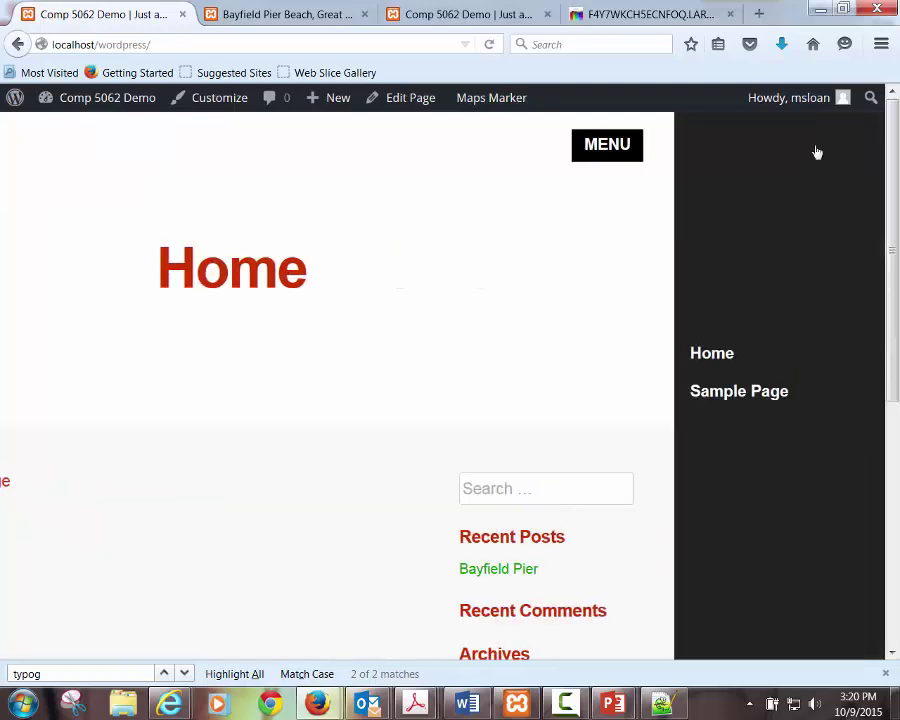
pyautogui.click(628, 153)
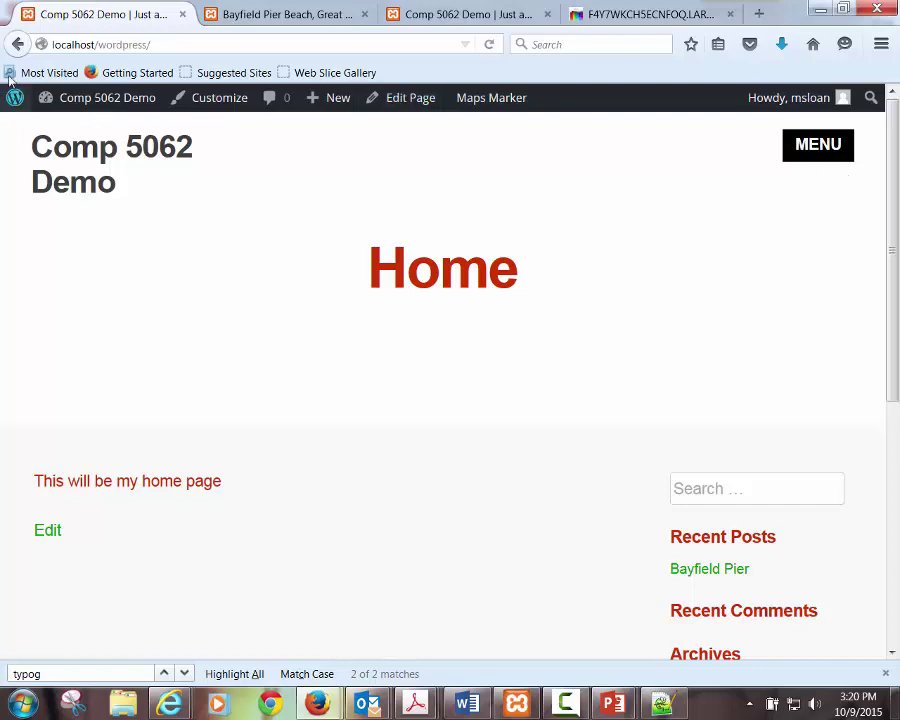
pyautogui.click(17, 44)
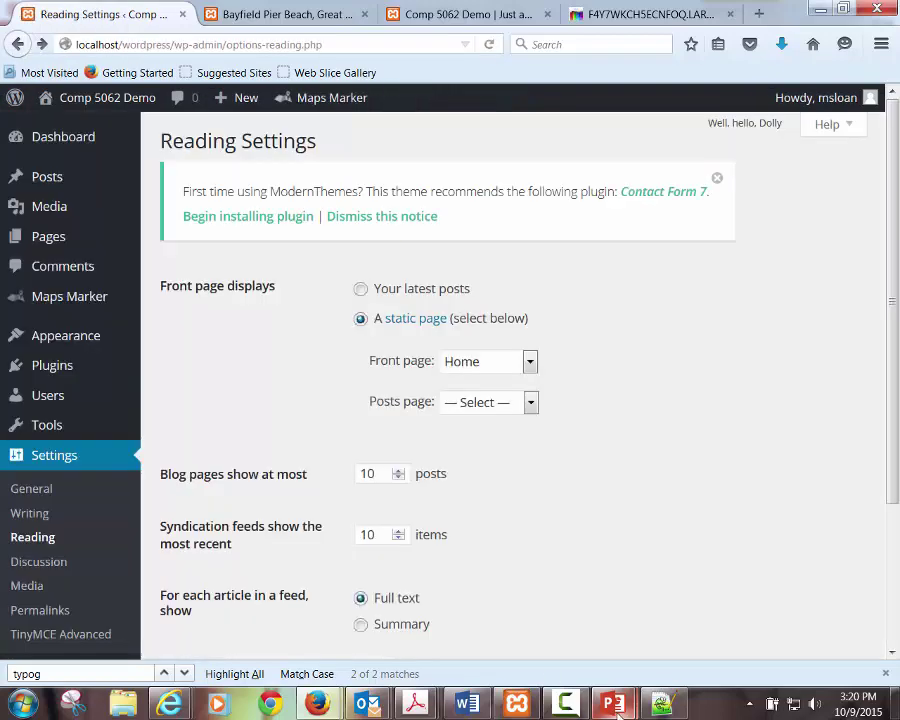
# Switch to the week5.1 presentation in PowerPoint and review the slides on Mac theme and plugin issues through slide 22
pyautogui.moveTo(598, 692)
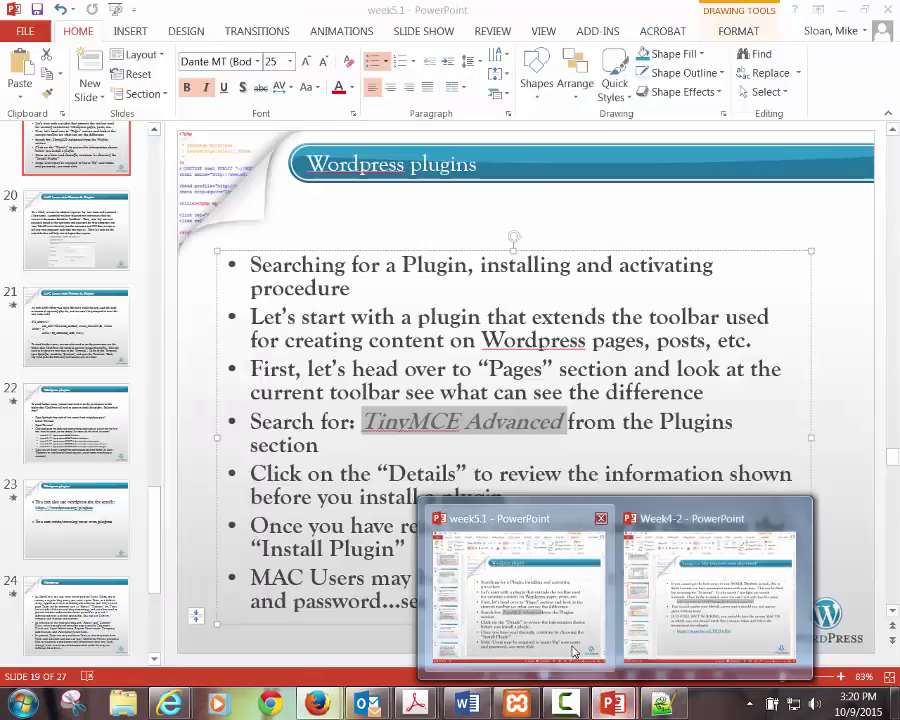
pyautogui.click(573, 640)
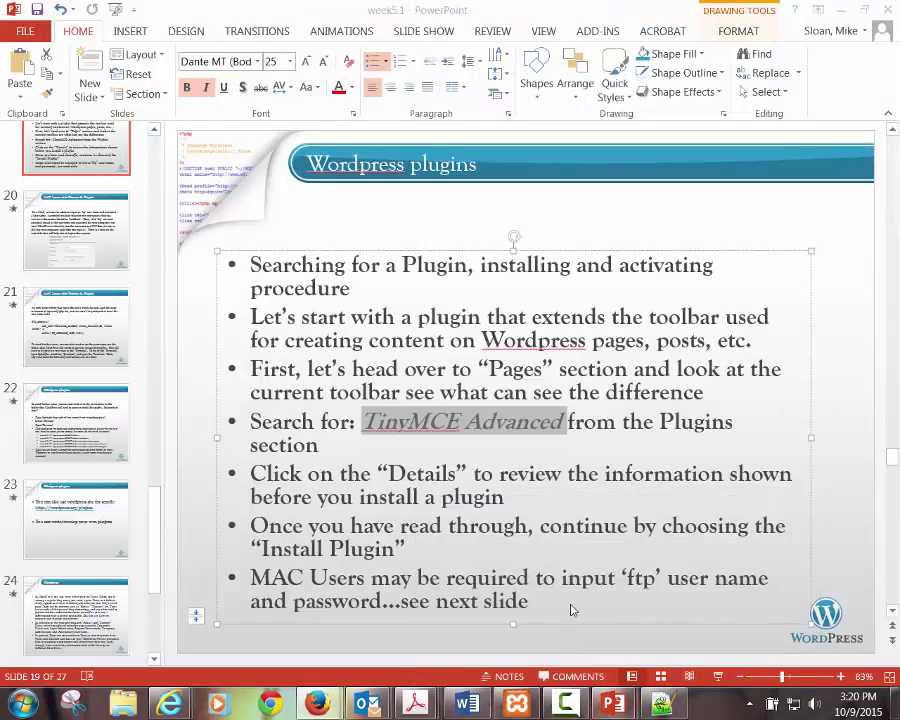
pyautogui.click(545, 493)
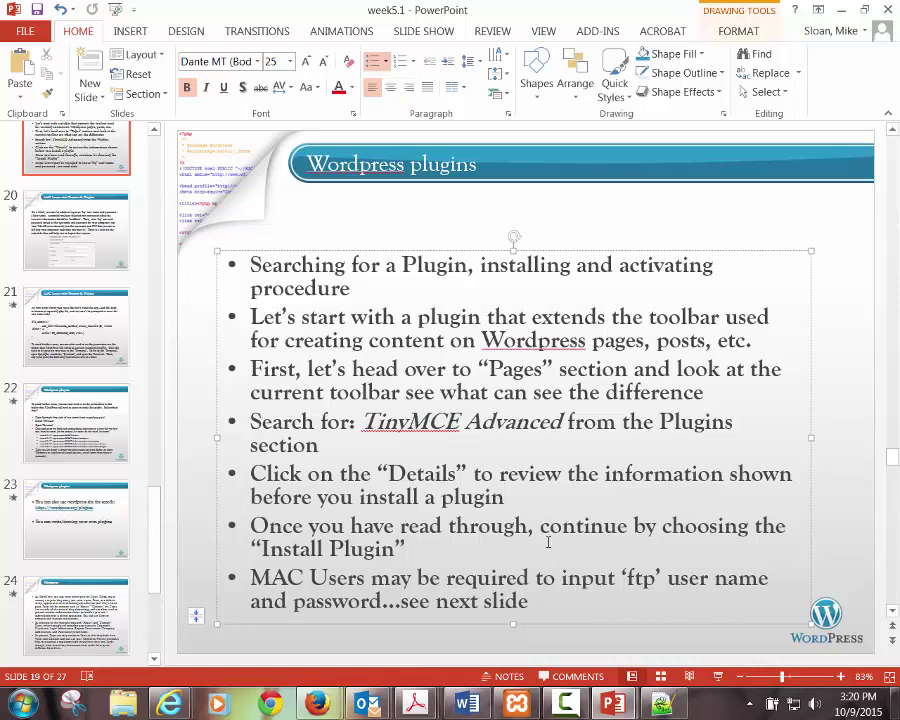
pyautogui.click(70, 259)
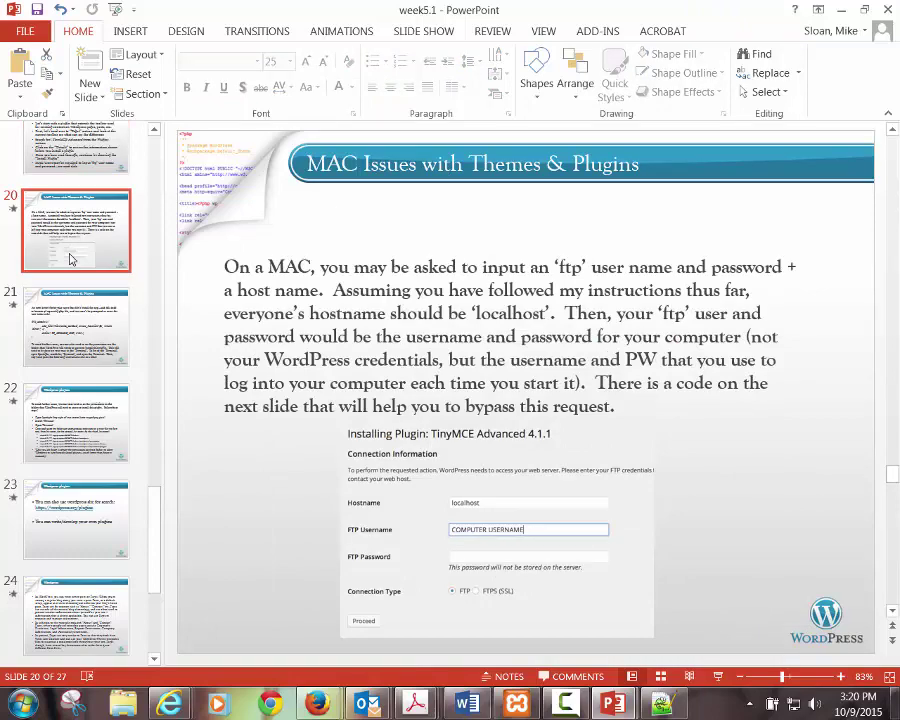
pyautogui.press('Down')
pyautogui.press('Down')
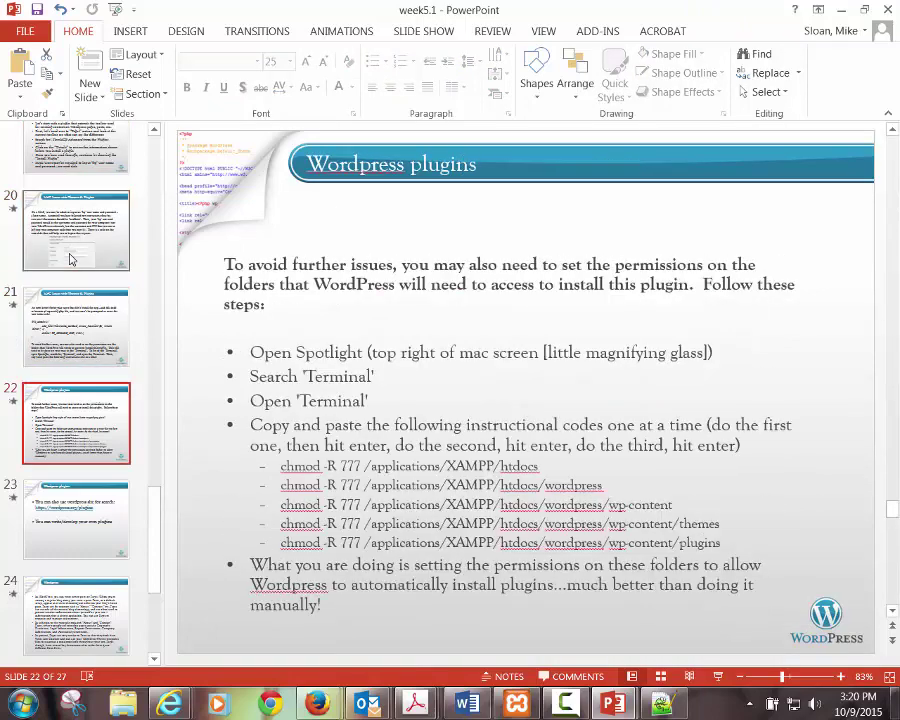
# Review slides 23 through 27 on WordPress plugins and pages, and highlight the list of page creation elements on slide 27
pyautogui.click(70, 517)
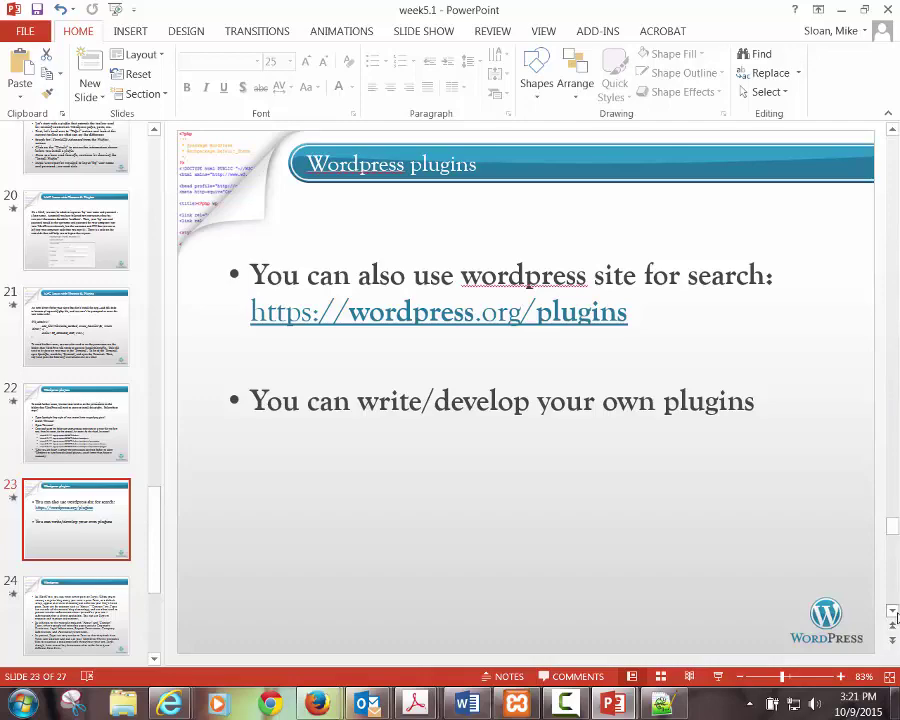
pyautogui.scroll(-3, 896, 615)
pyautogui.click(100, 281)
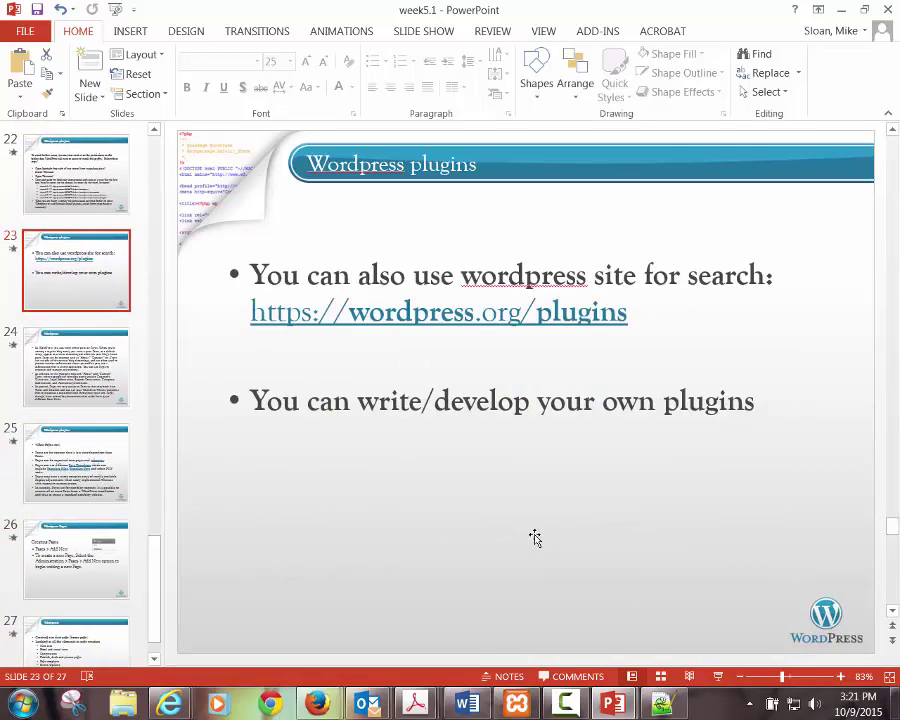
pyautogui.scroll(-1, 535, 538)
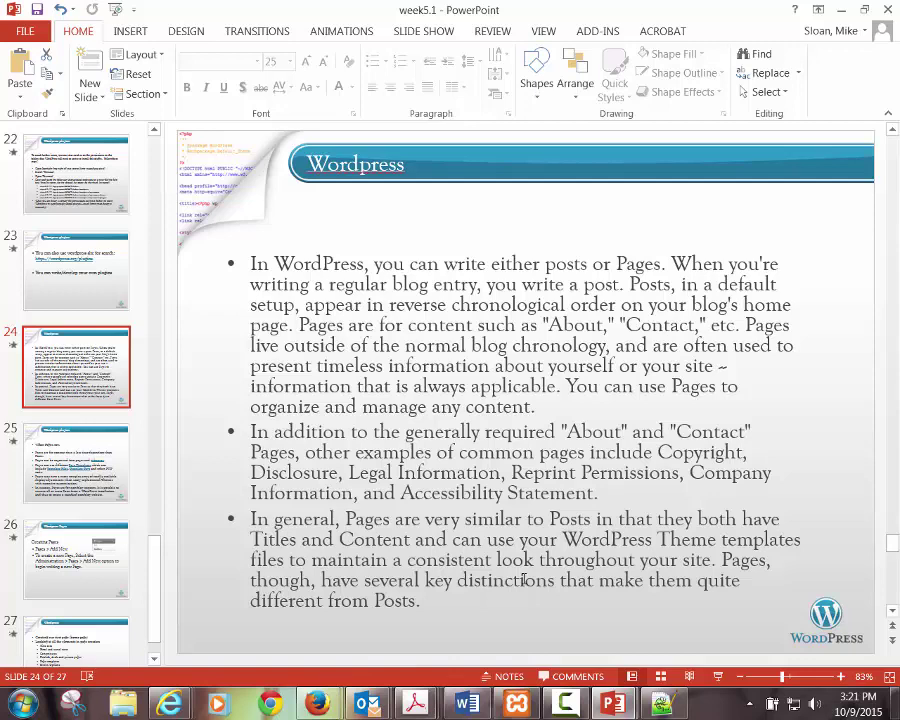
pyautogui.click(84, 482)
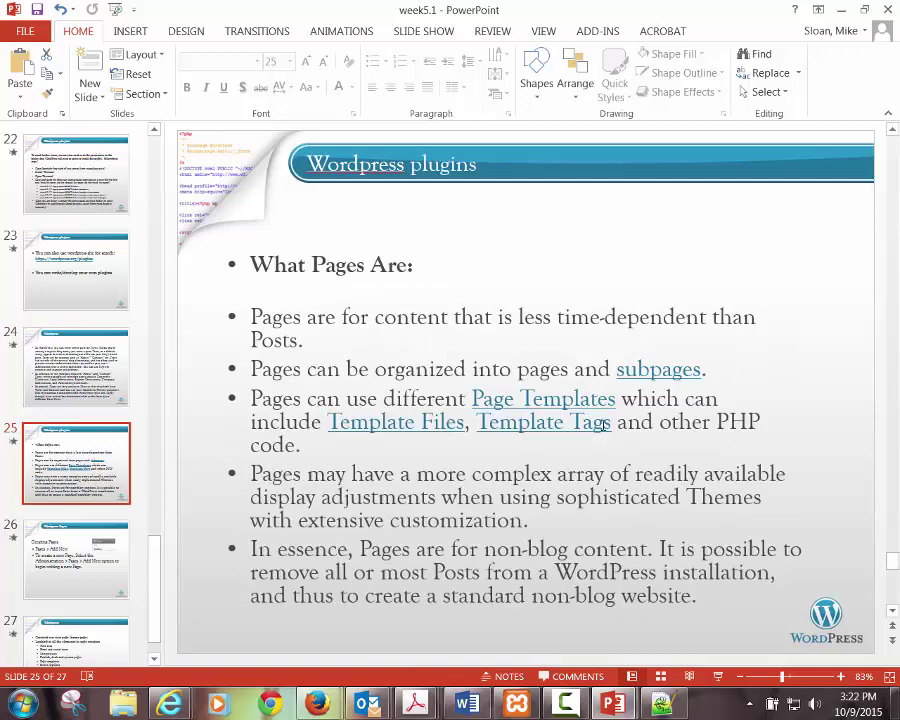
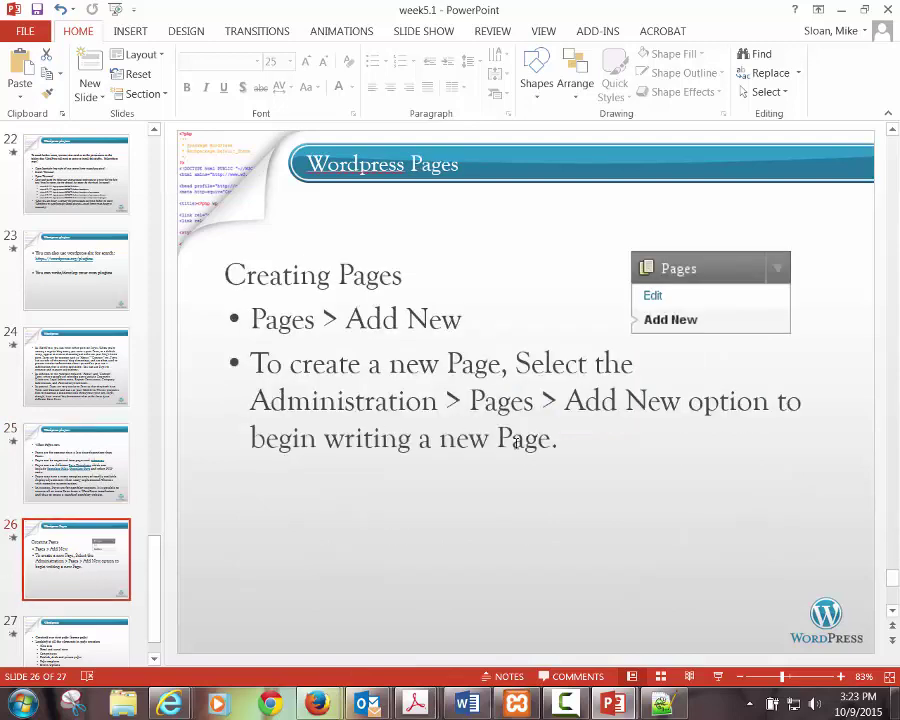
pyautogui.press('pagedown')
pyautogui.scroll(-1, 155, 603)
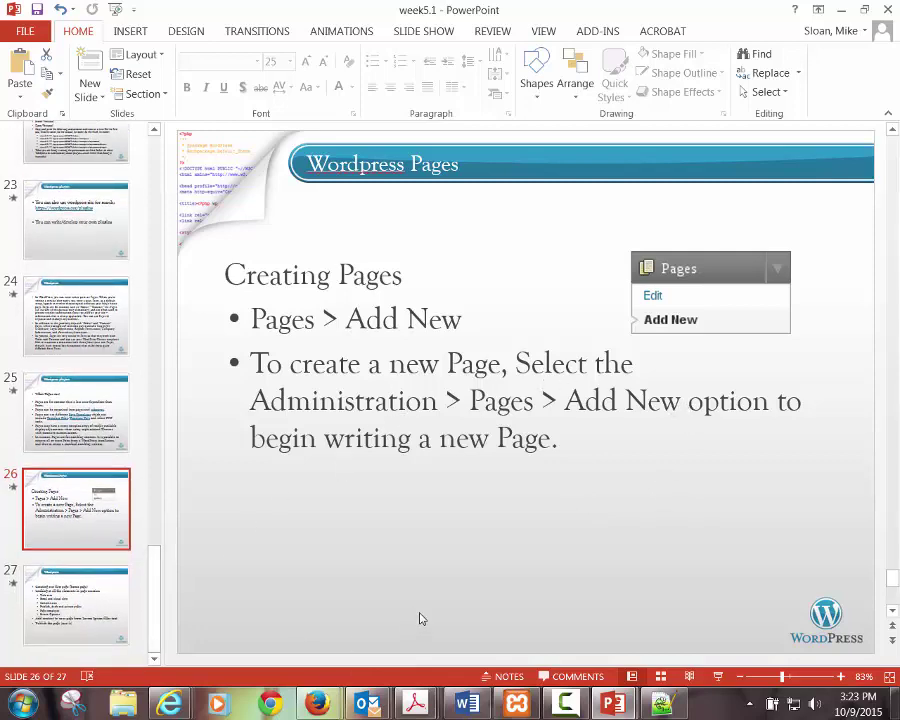
pyautogui.click(76, 600)
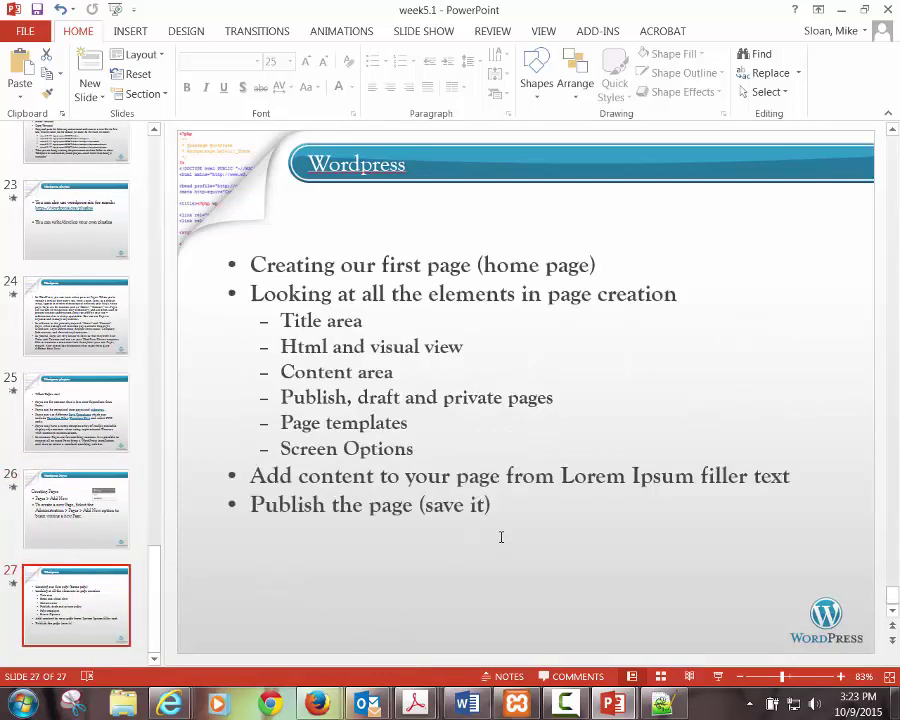
pyautogui.moveTo(430, 448); pyautogui.dragTo(287, 320)
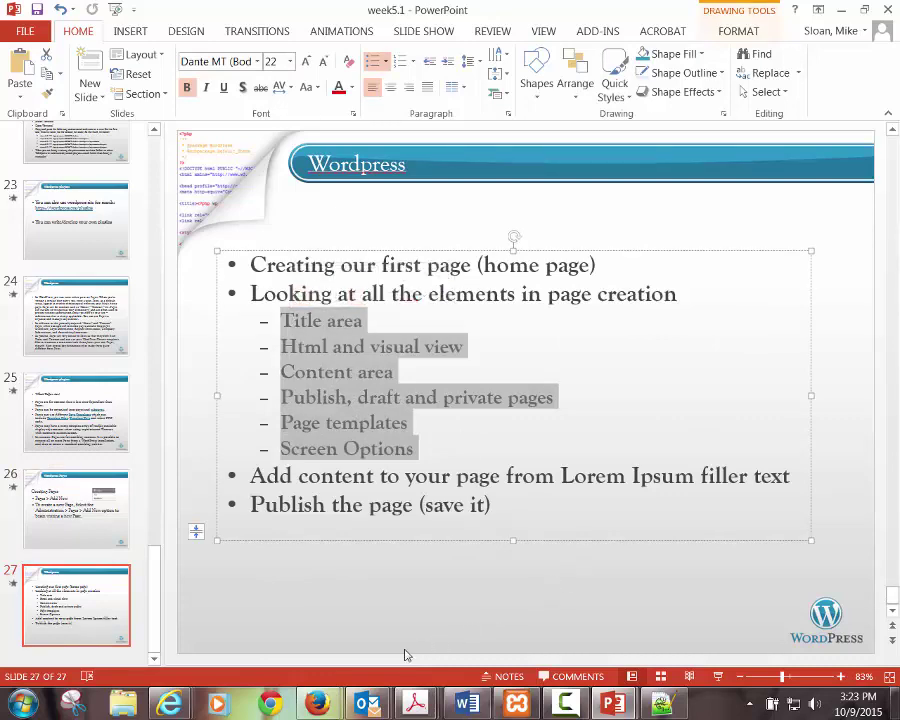
# Switch to the WordPress admin in Firefox and start adding a new page
pyautogui.moveTo(338, 710)
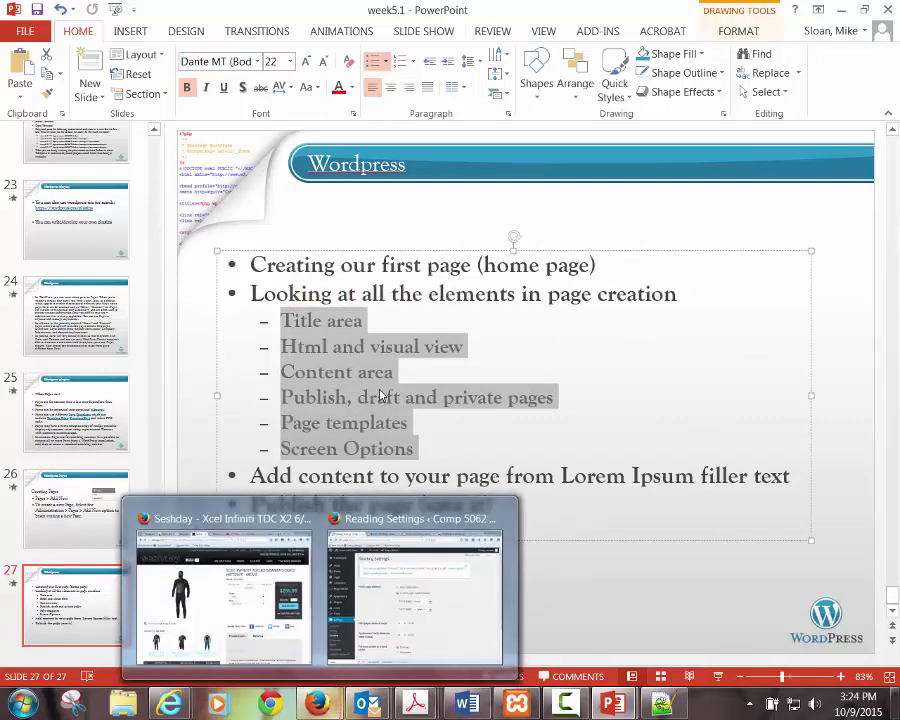
pyautogui.click(352, 665)
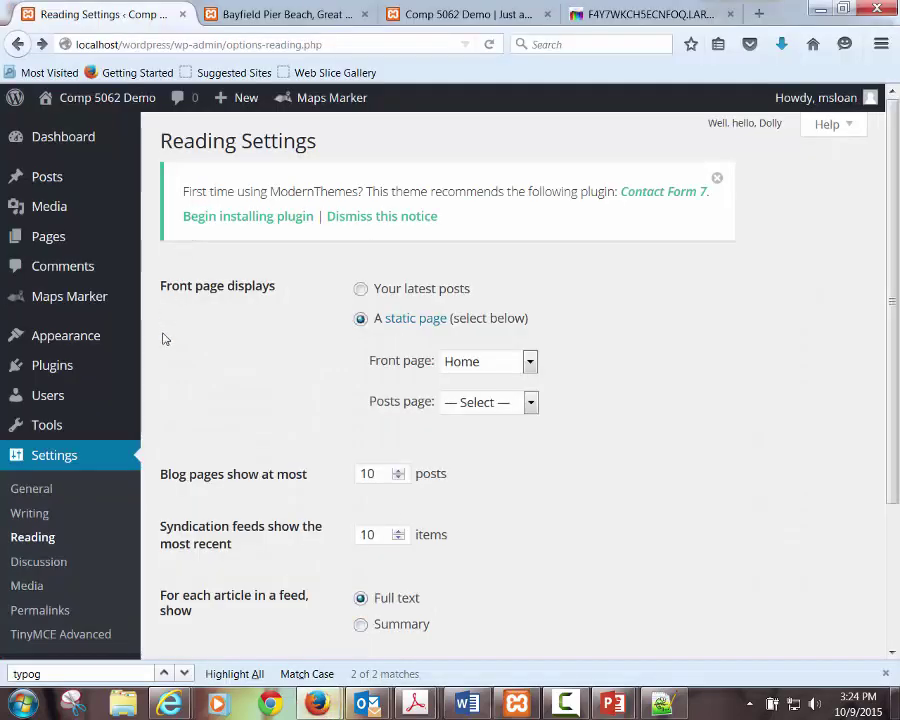
pyautogui.click(75, 235)
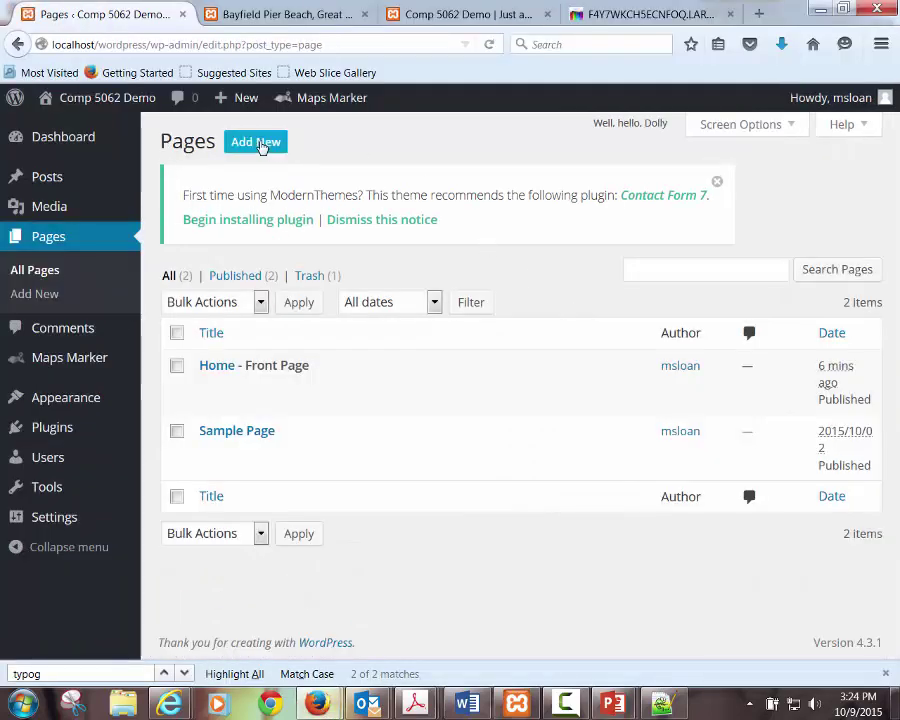
pyautogui.click(257, 142)
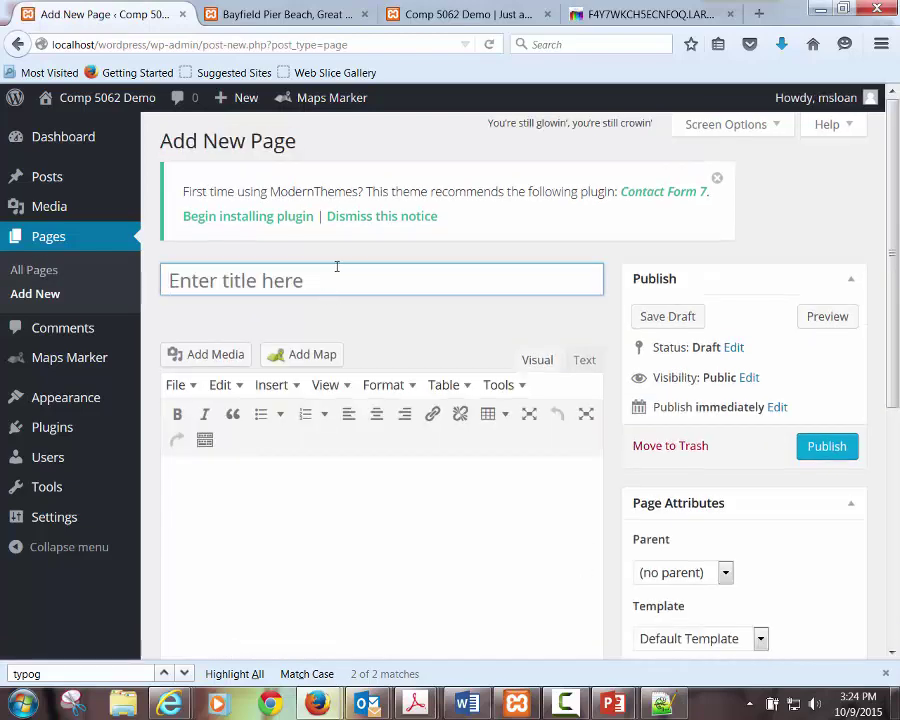
# Set the new page's content editor to Text view and check it against the page elements listed on slide 27
pyautogui.scroll(-4, 300, 290)
pyautogui.click(209, 320)
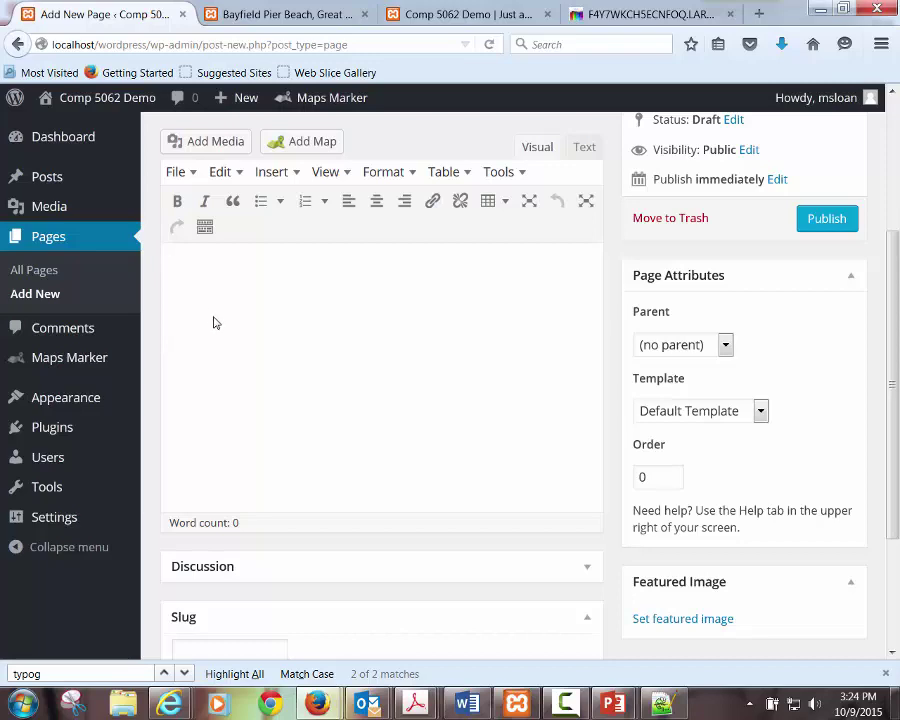
pyautogui.scroll(2, 510, 255)
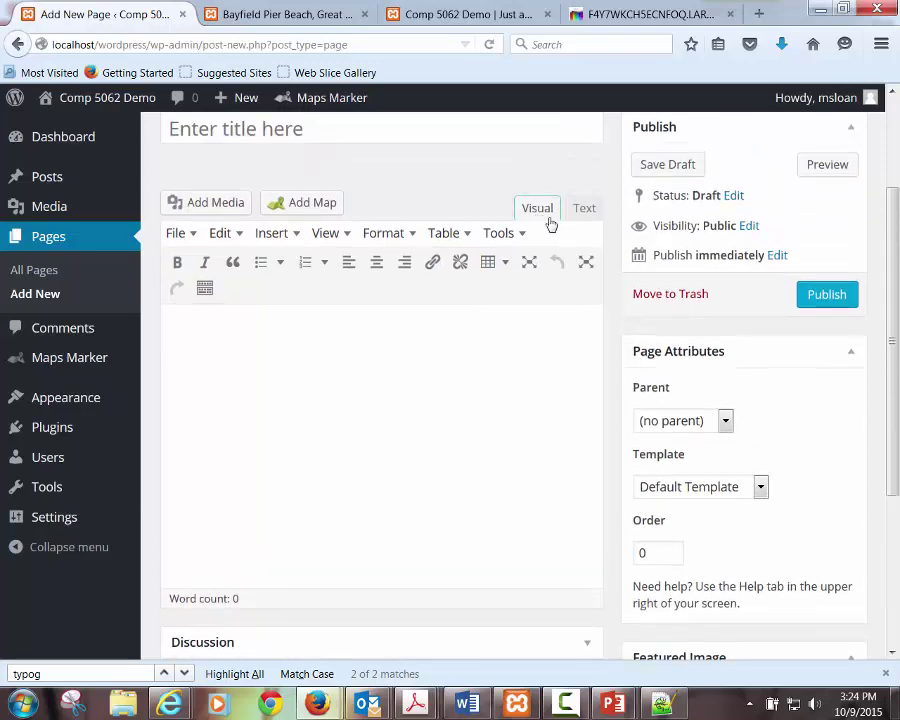
pyautogui.click(587, 210)
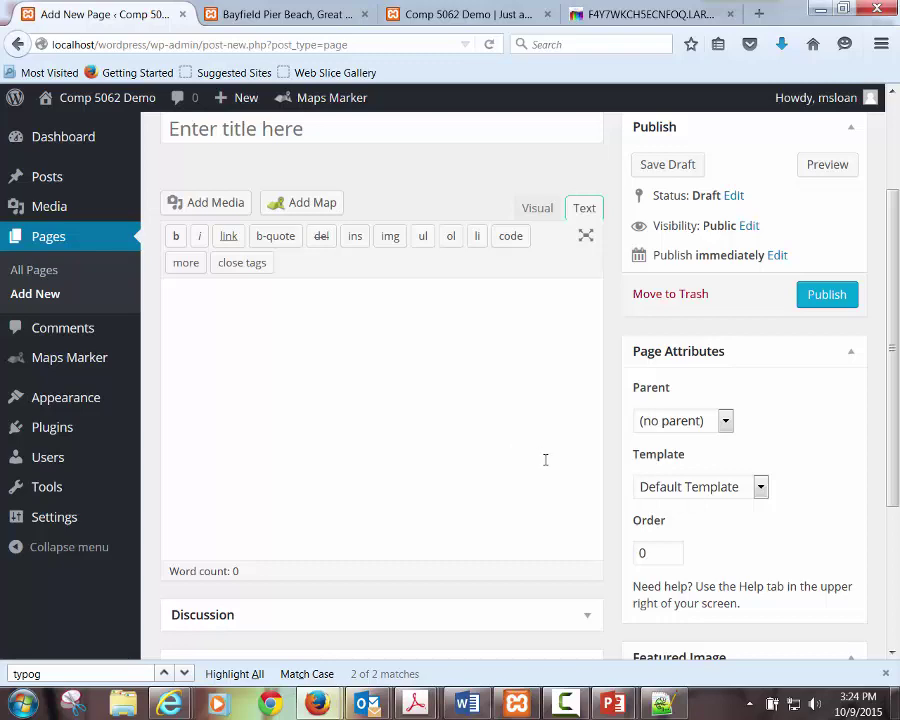
pyautogui.hotkey('alt', 'Tab')
pyautogui.click(406, 372)
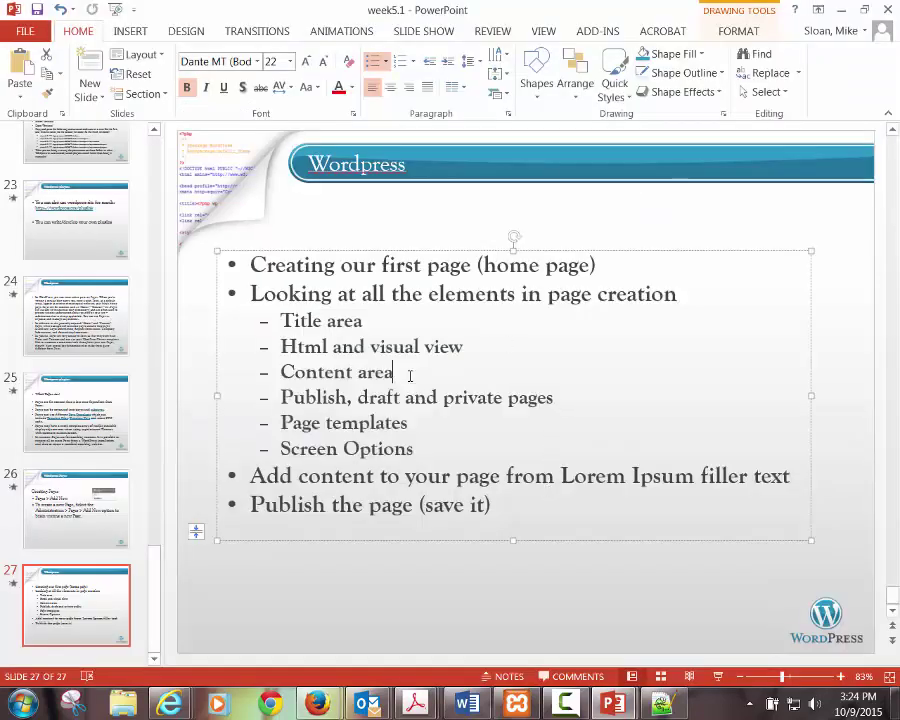
pyautogui.hotkey('alt', 'Tab')
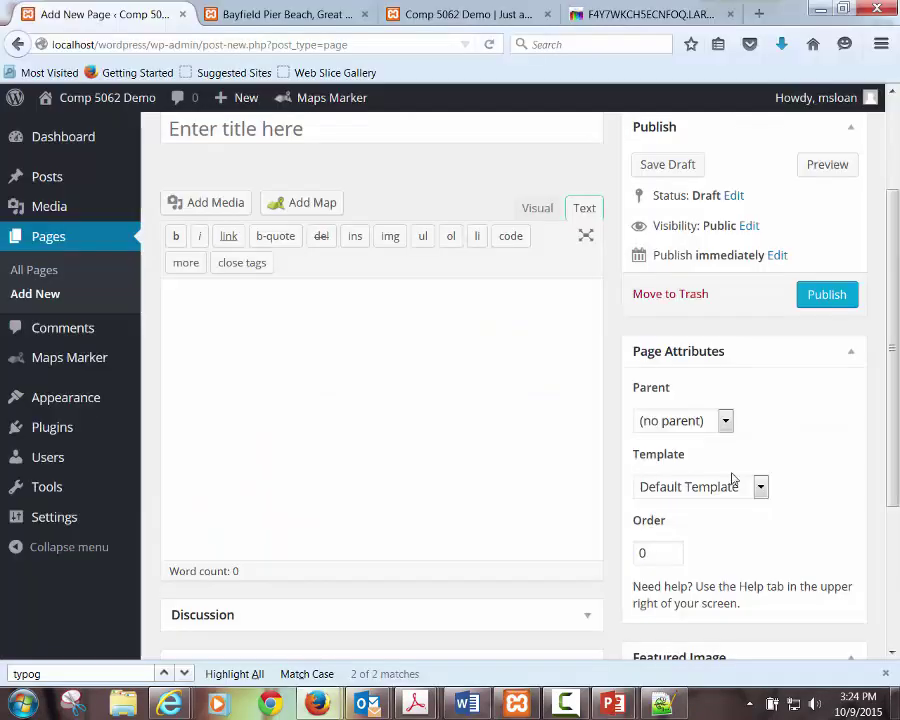
# Try moving the Publish box below Page Attributes, and put it back above it
pyautogui.scroll(1, 743, 236)
pyautogui.scroll(3, 742, 236)
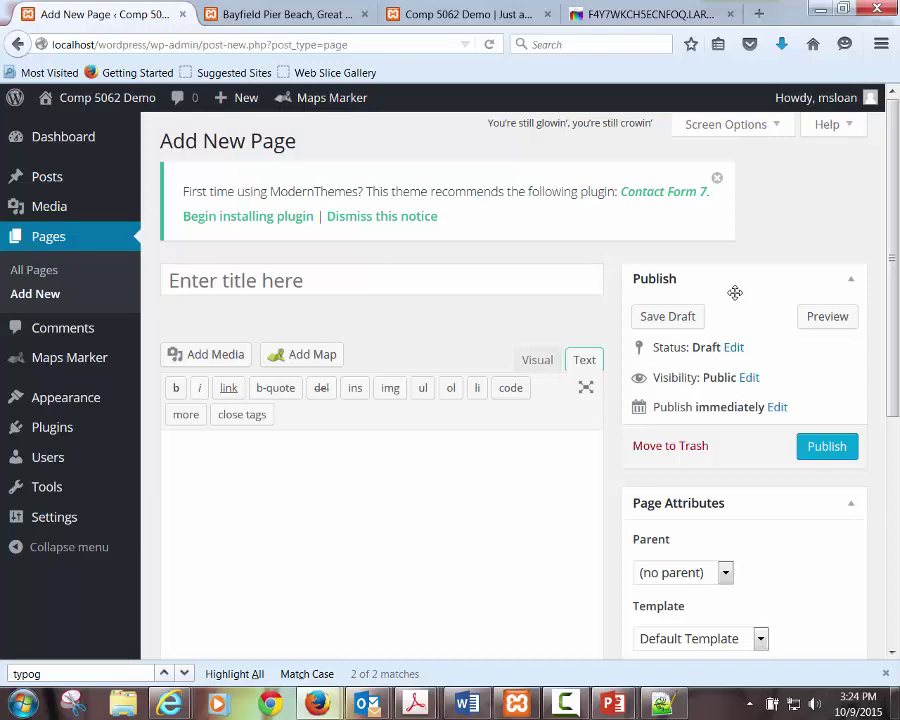
pyautogui.moveTo(735, 292); pyautogui.dragTo(799, 446)
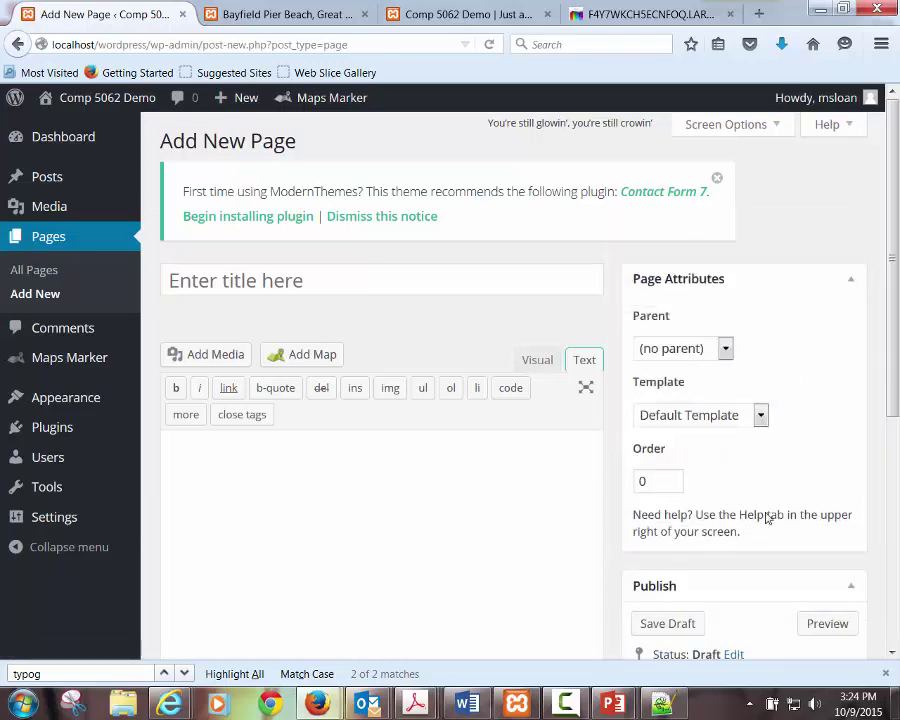
pyautogui.moveTo(717, 584); pyautogui.dragTo(710, 270)
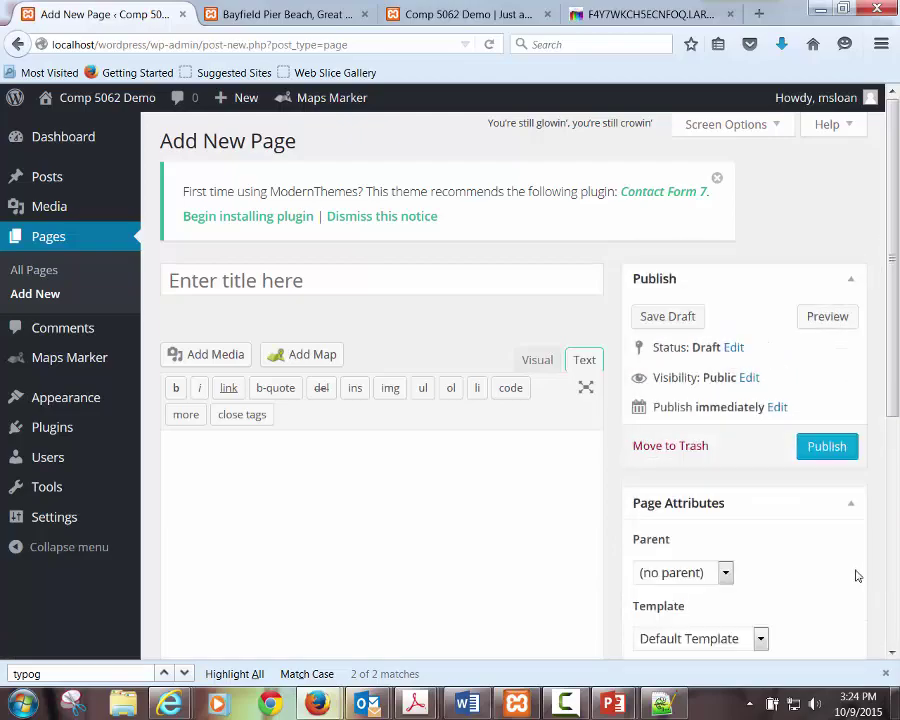
# Show the Screen Options of the new page and expand its Discussion box
pyautogui.hotkey('alt', 'Tab')
pyautogui.hotkey('alt', 'Tab')
pyautogui.click(740, 126)
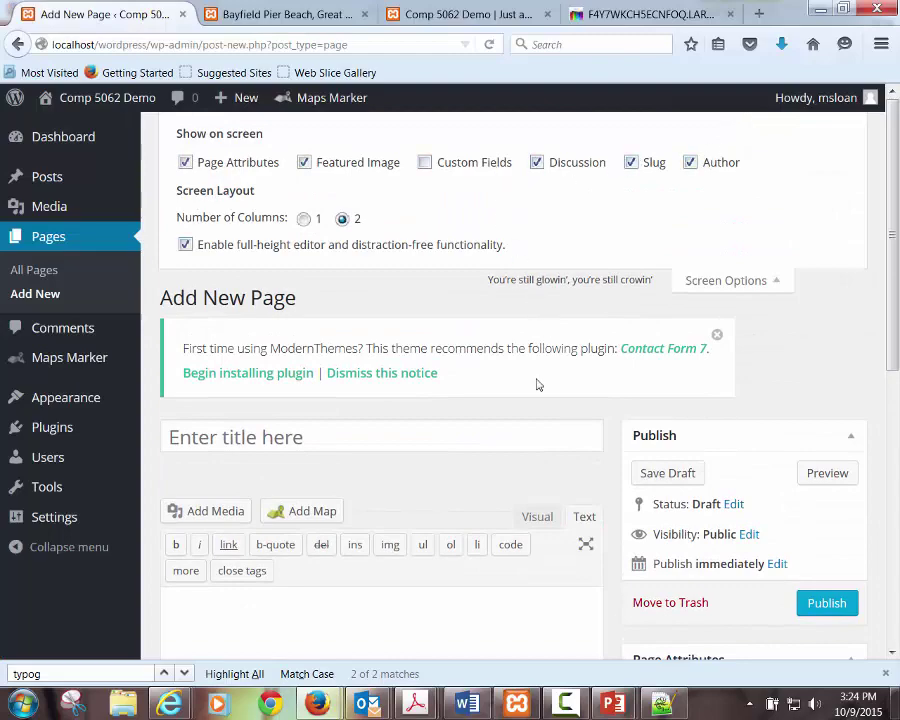
pyautogui.scroll(-10, 537, 385)
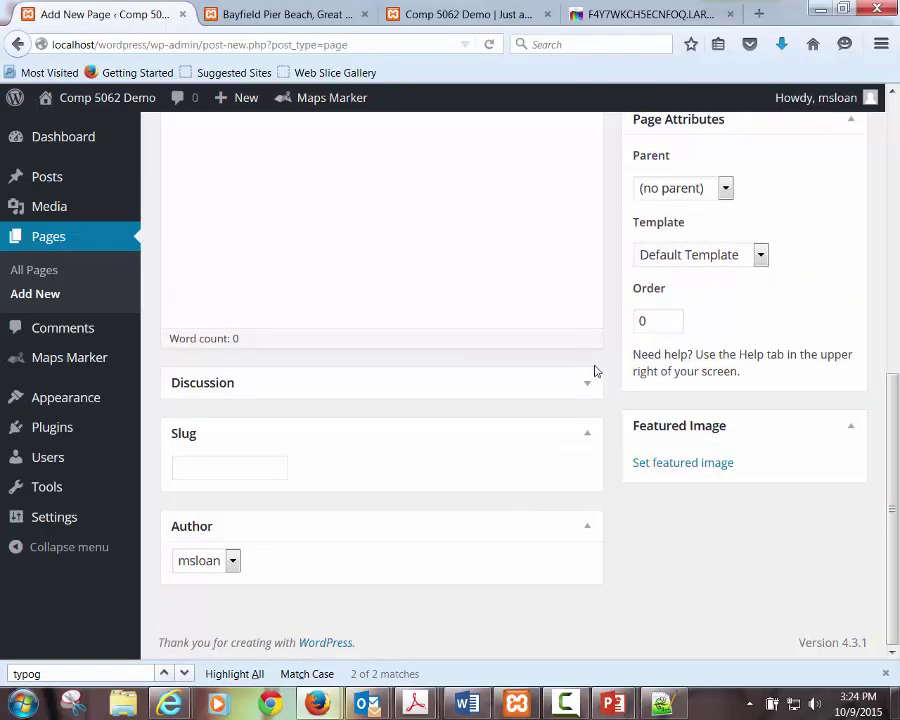
pyautogui.click(588, 384)
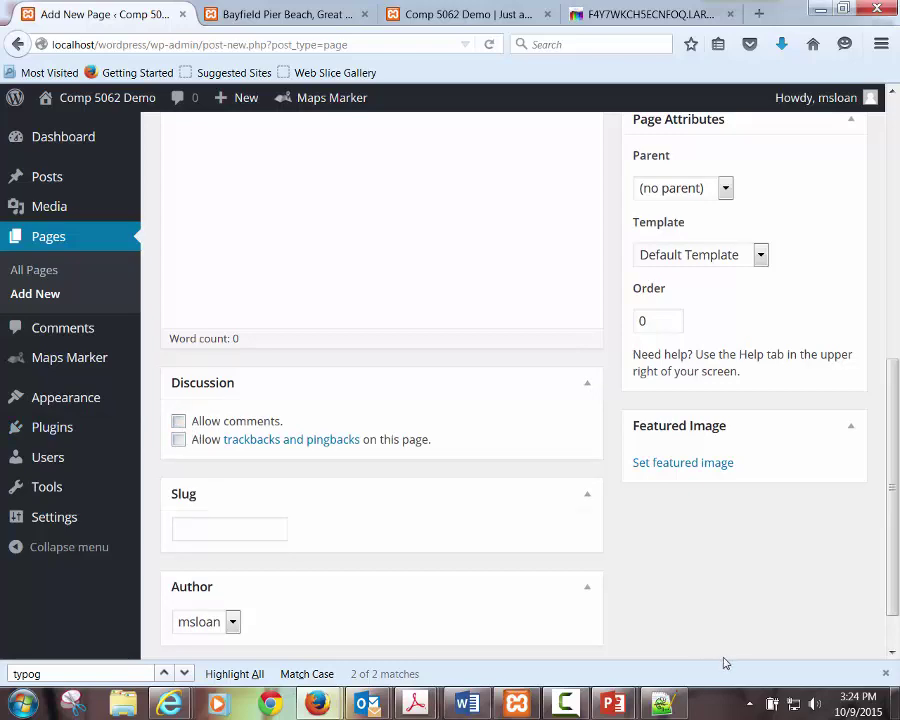
pyautogui.scroll(15, 726, 650)
# Return to slide 27 in PowerPoint and highlight the bullet about adding Lorem Ipsum filler text
pyautogui.hotkey('alt', 'Tab')
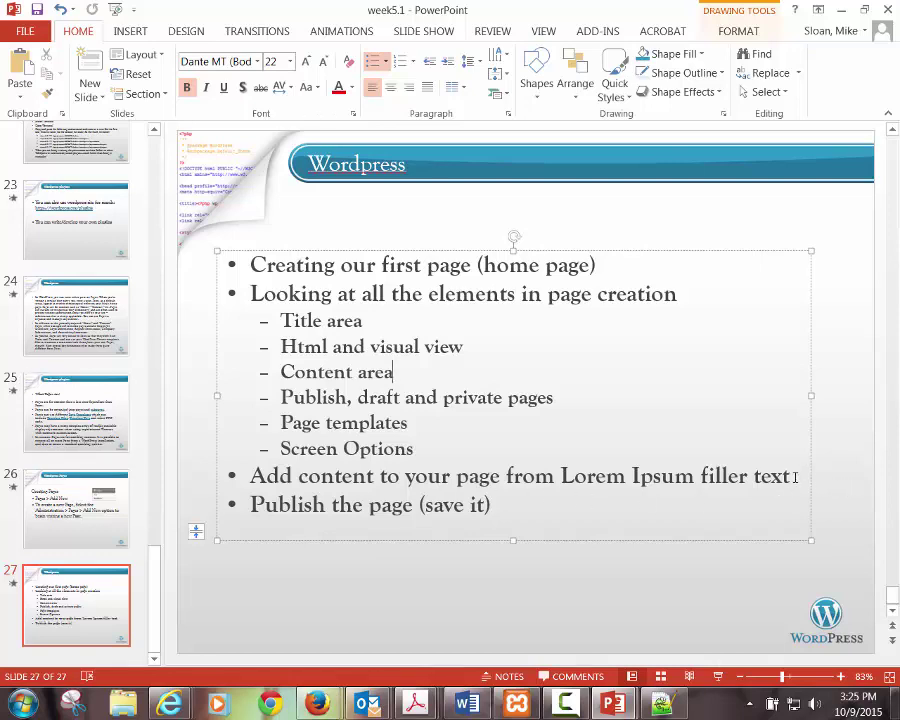
pyautogui.moveTo(791, 476); pyautogui.dragTo(236, 484)
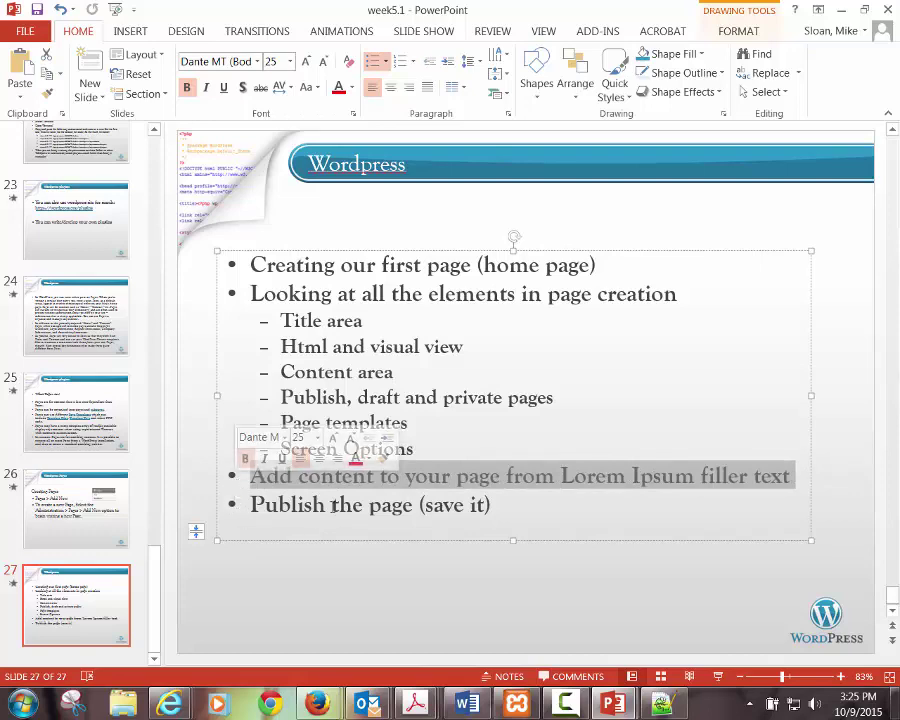
pyautogui.click(517, 704)
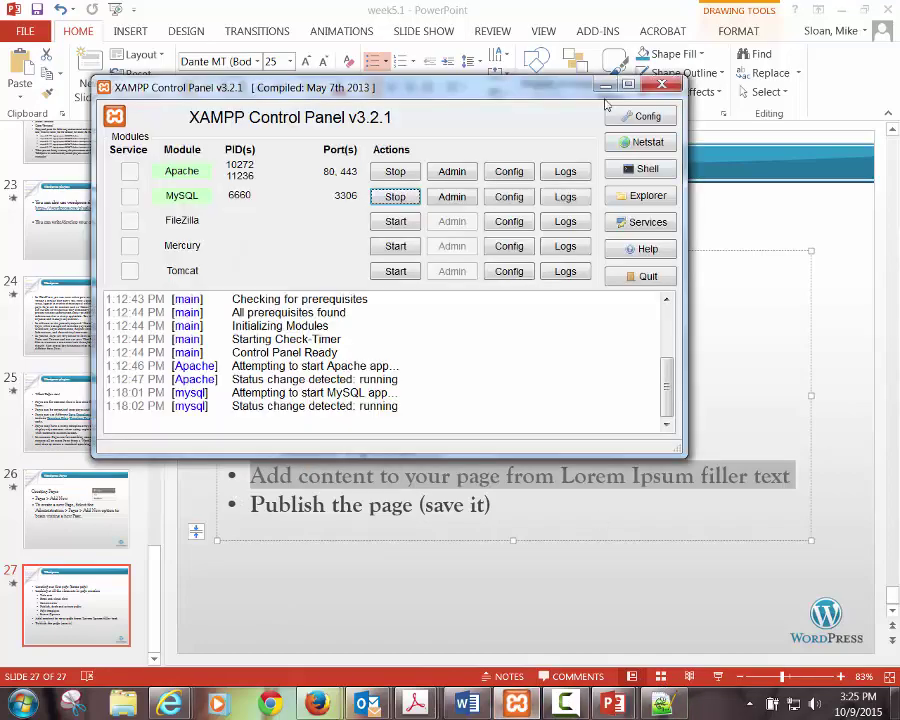
pyautogui.click(517, 704)
pyautogui.click(613, 704)
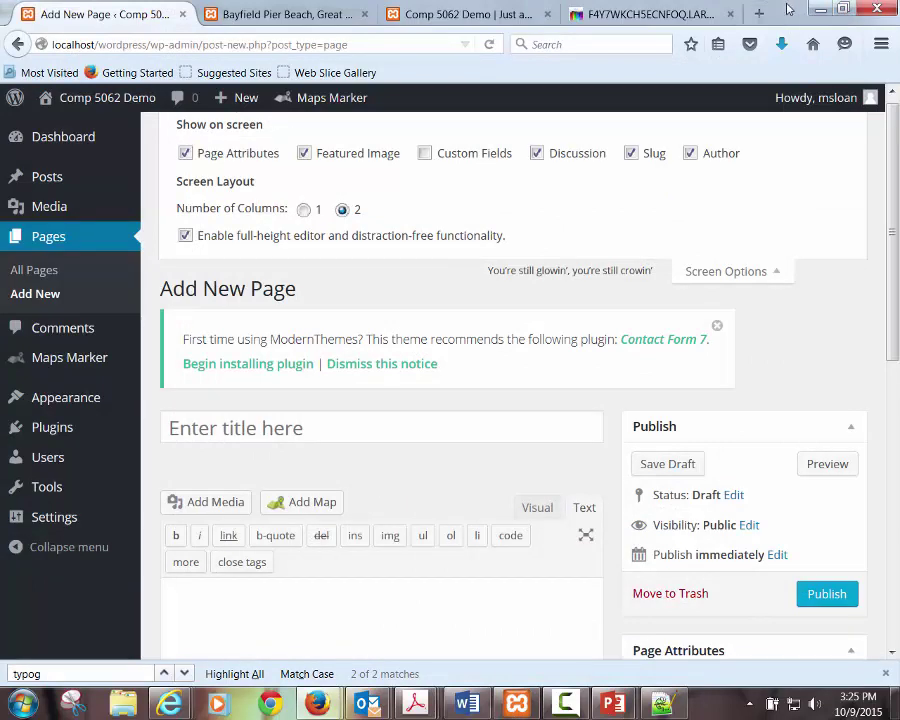
# Search the web for "lorem ipsum generator" in a new Firefox tab
pyautogui.click(268, 22)
pyautogui.write('lore')
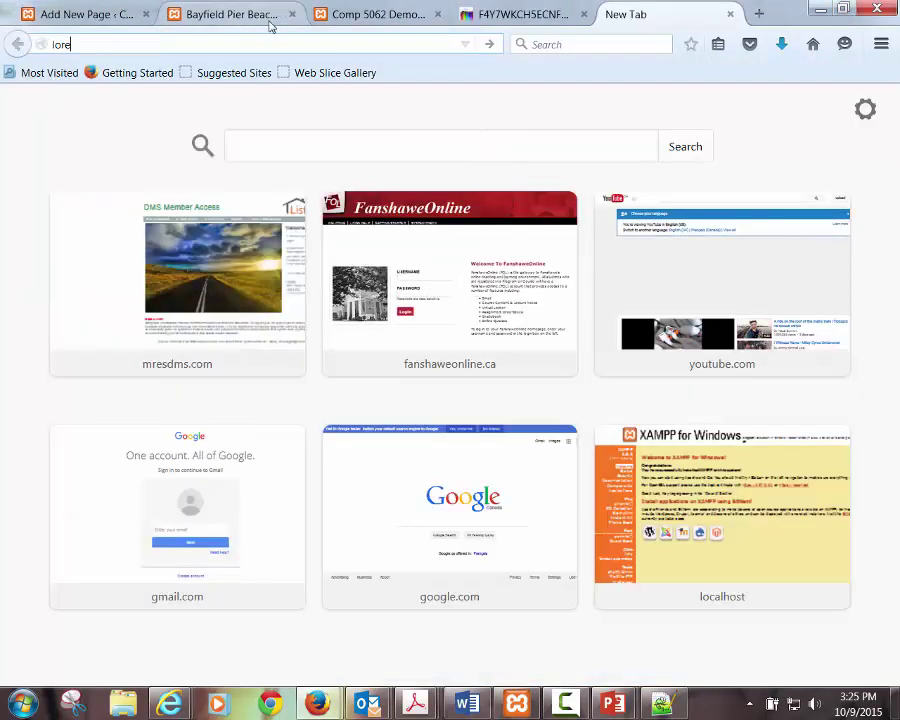
pyautogui.write('m ipsum generator')
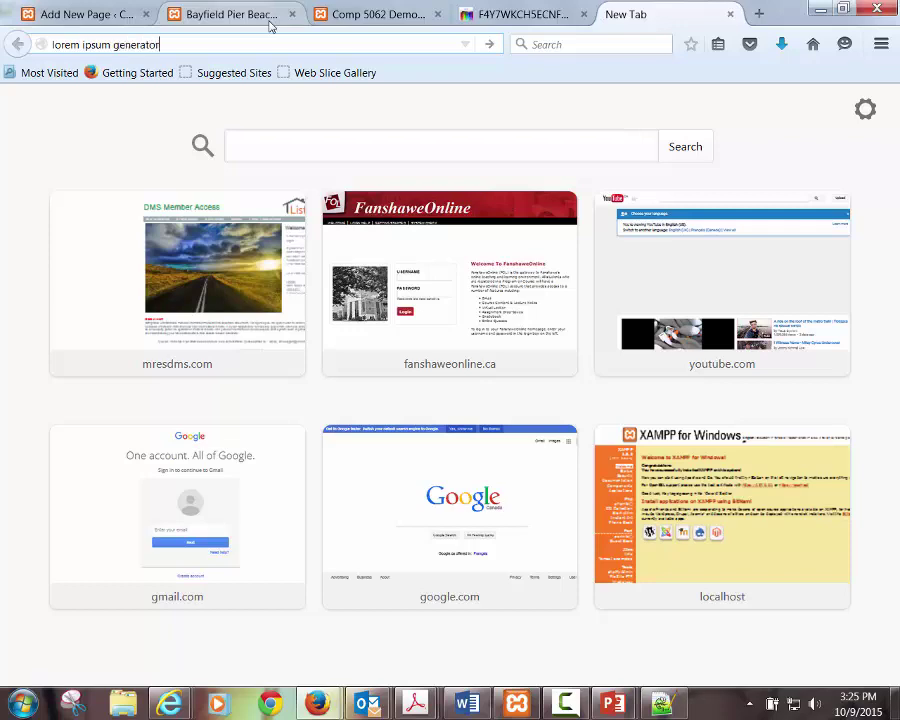
pyautogui.press('Return')
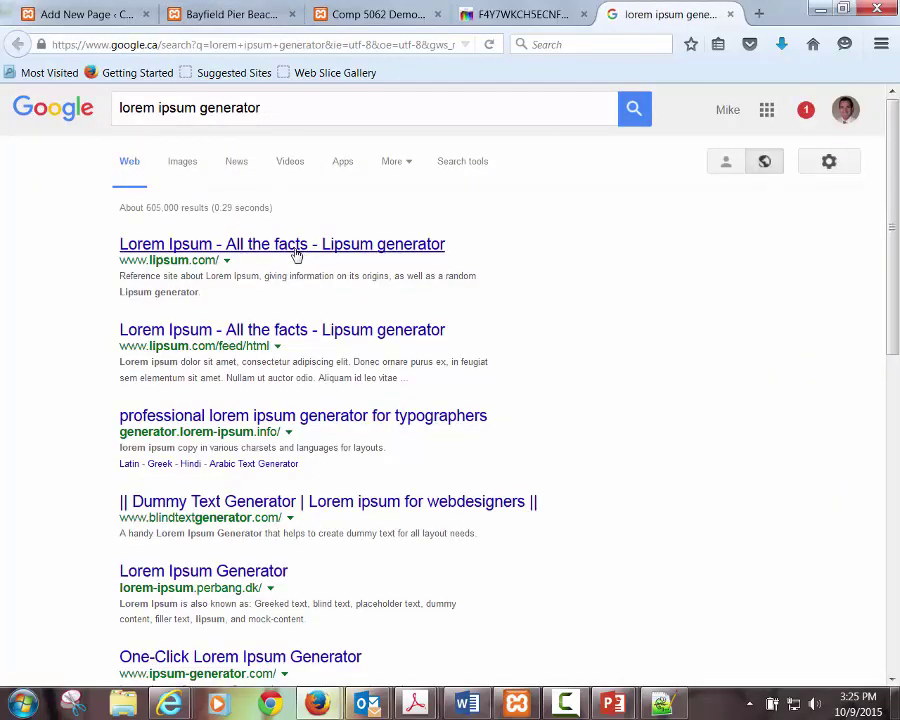
# Open the professional lorem ipsum generator for typographers and select all of its generated filler paragraphs
pyautogui.click(318, 419)
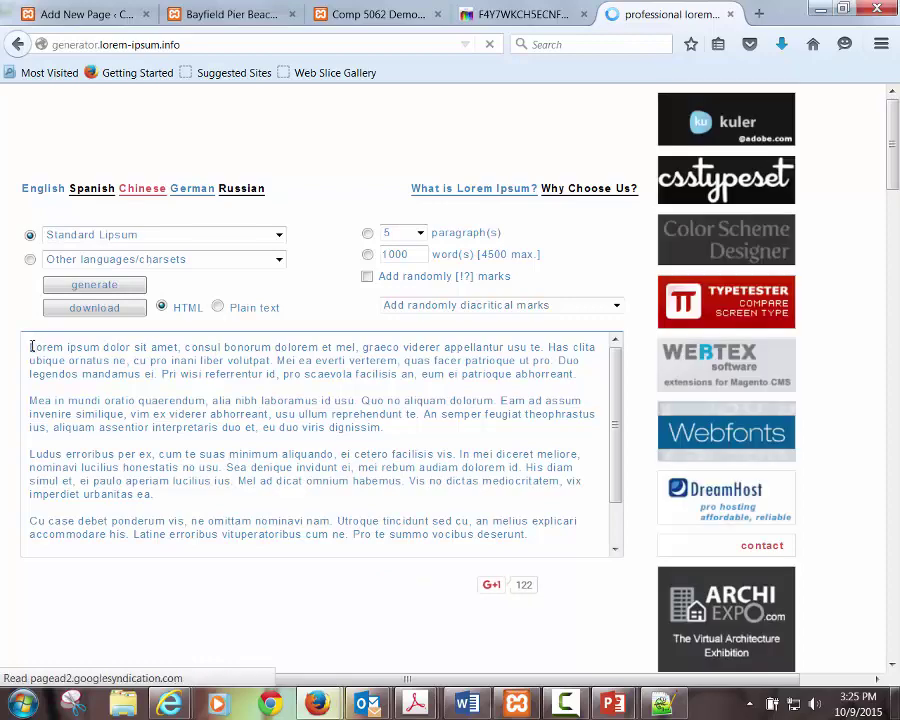
pyautogui.moveTo(33, 348); pyautogui.dragTo(353, 537)
pyautogui.scroll(2, 332, 506)
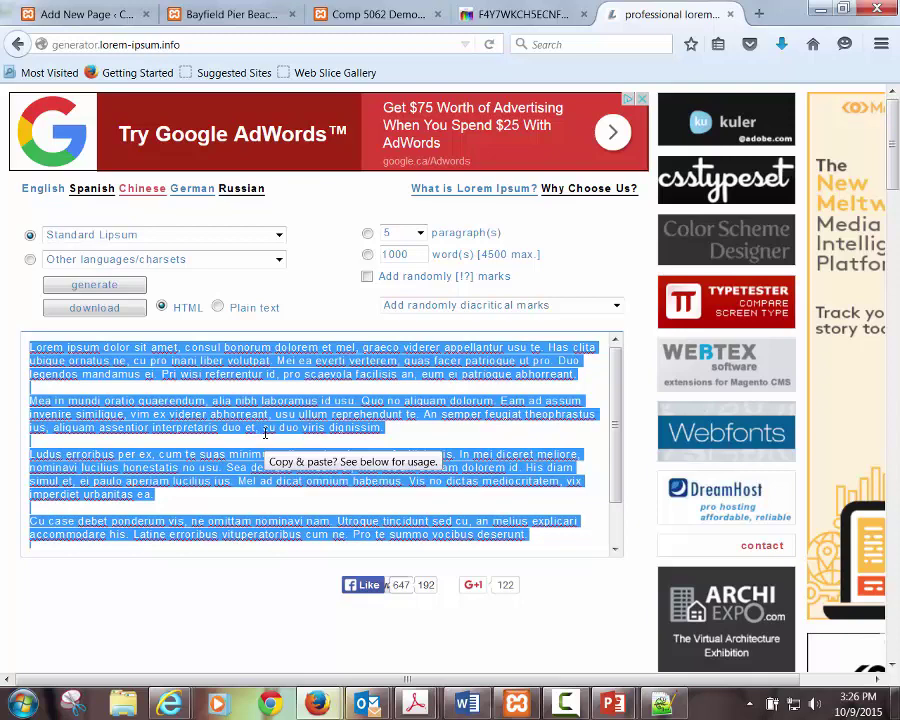
# Copy the generated Lorem Ipsum paragraphs and paste them into the content area of the new WordPress page
pyautogui.click(378, 13)
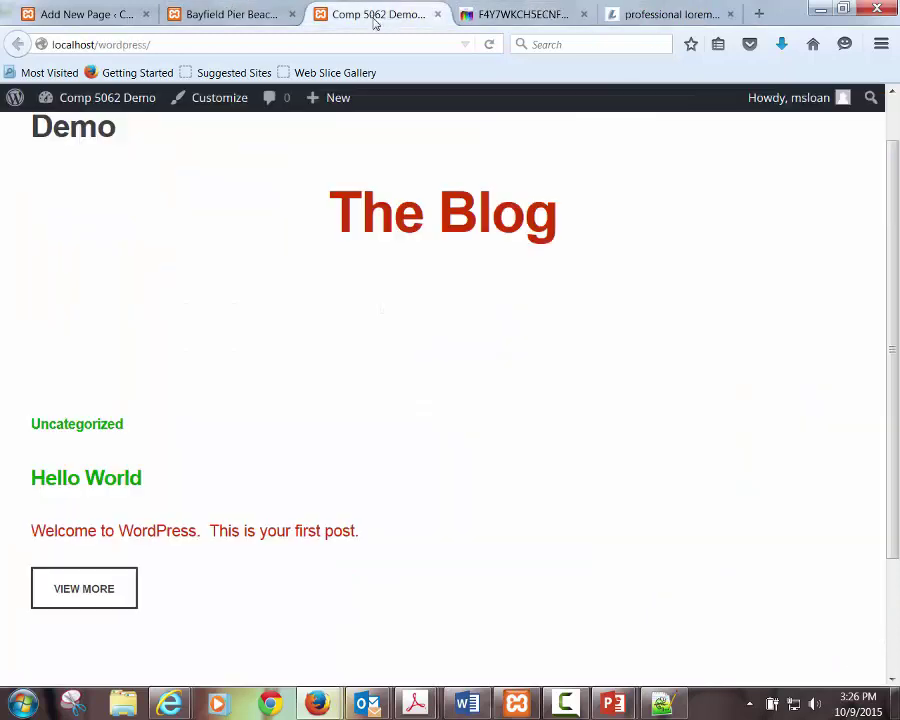
pyautogui.click(87, 14)
pyautogui.scroll(-5, 494, 458)
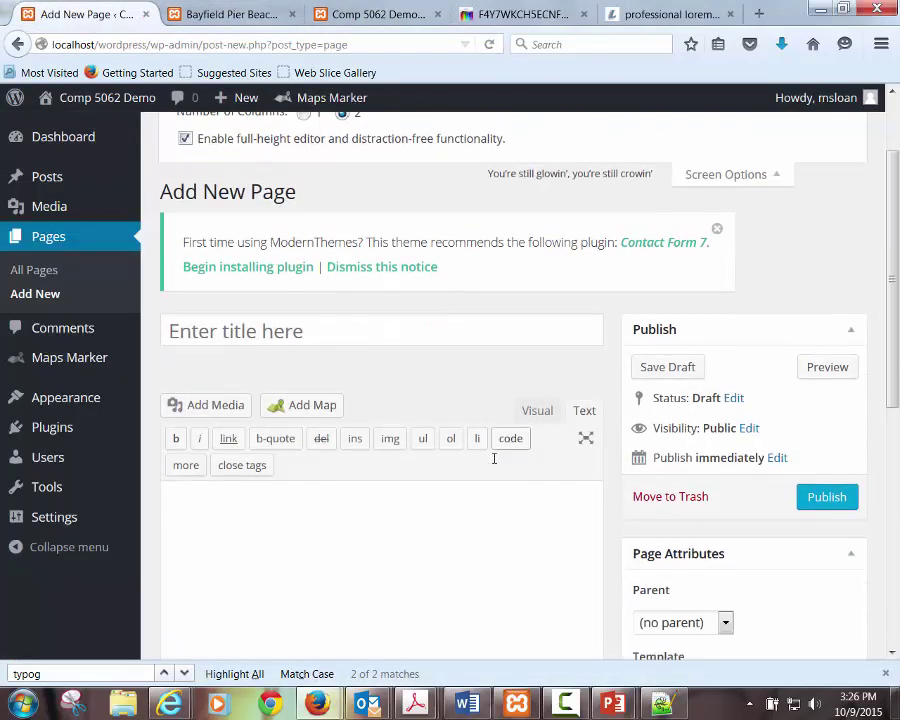
pyautogui.click(273, 323)
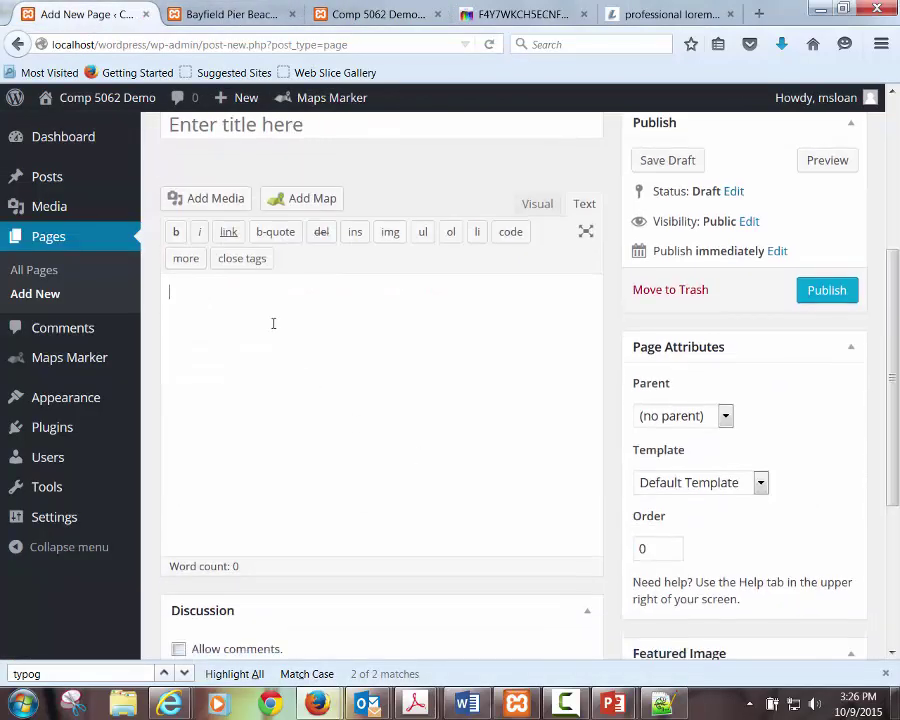
pyautogui.click(625, 14)
pyautogui.rightClick(352, 377)
pyautogui.click(340, 418)
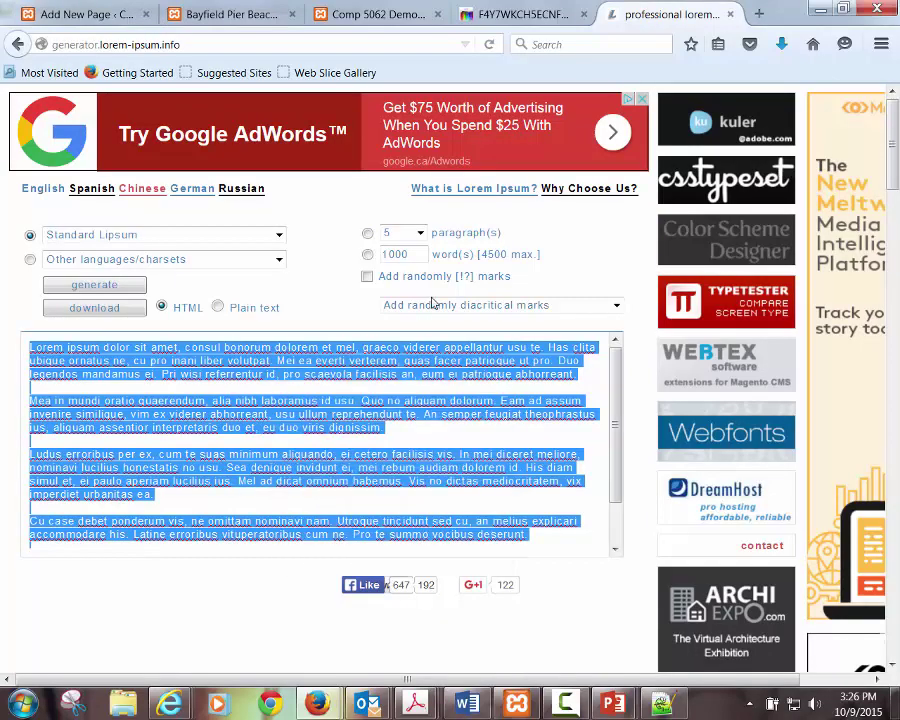
pyautogui.click(110, 14)
pyautogui.hotkey('ctrl', 'v')
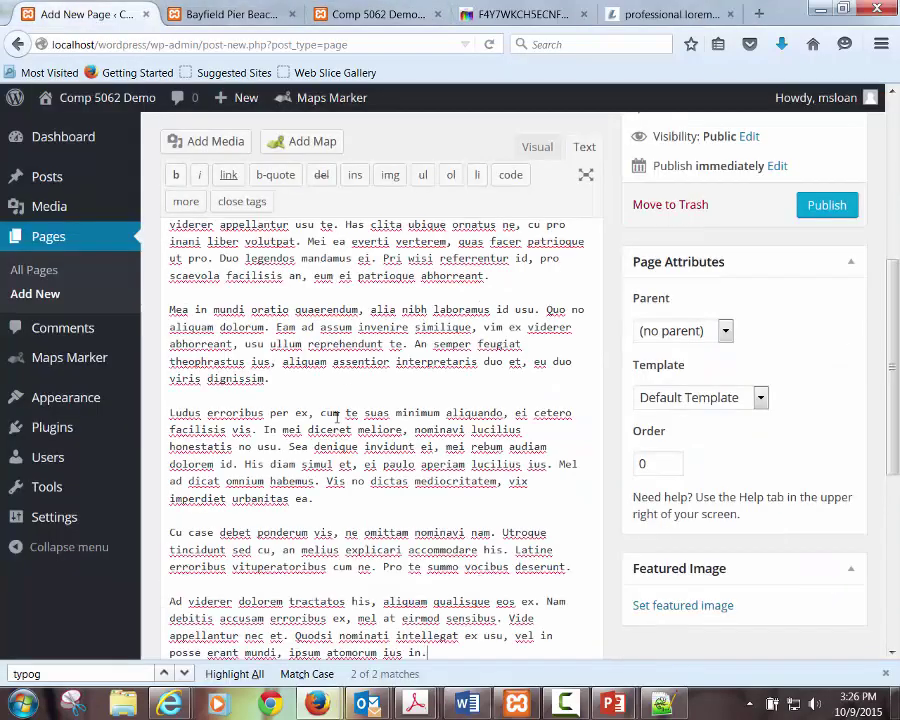
# Title the new page "Long Page Sample" and publish it
pyautogui.scroll(5, 345, 327)
pyautogui.click(264, 447)
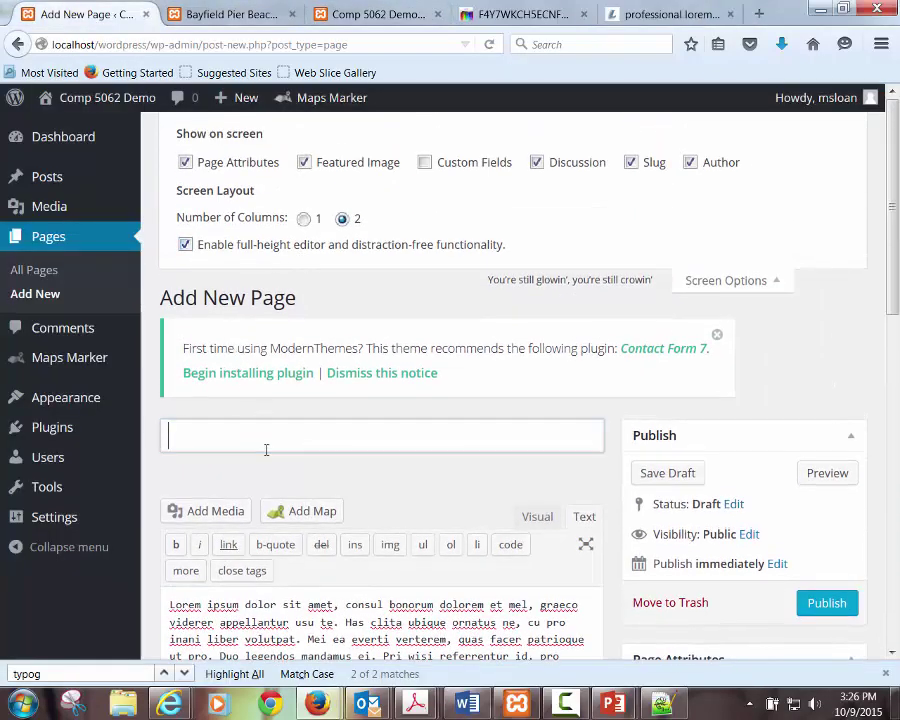
pyautogui.write('Long Page ')
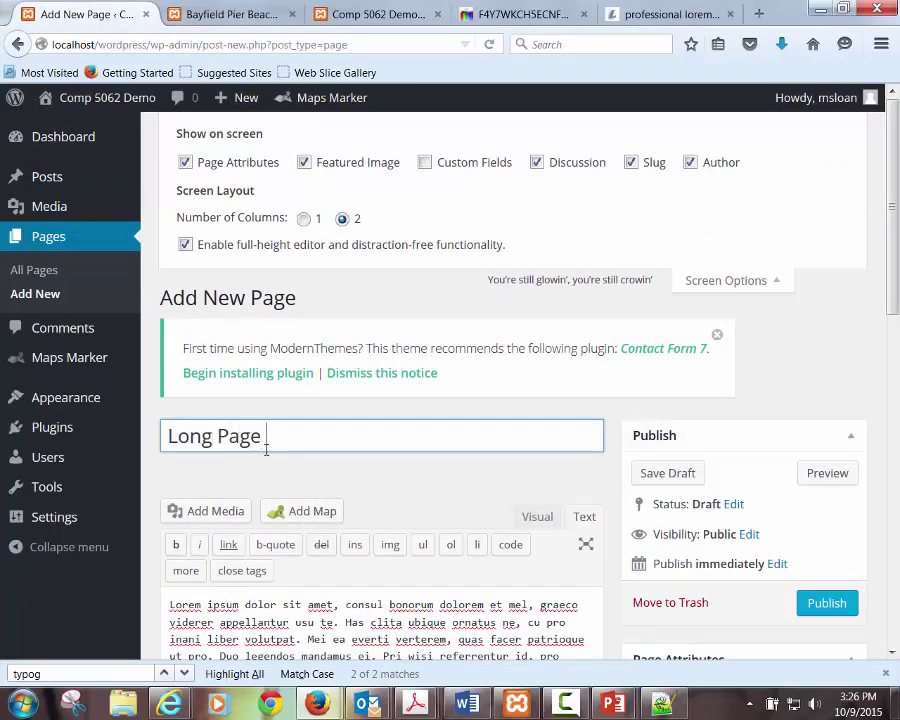
pyautogui.write('Sample')
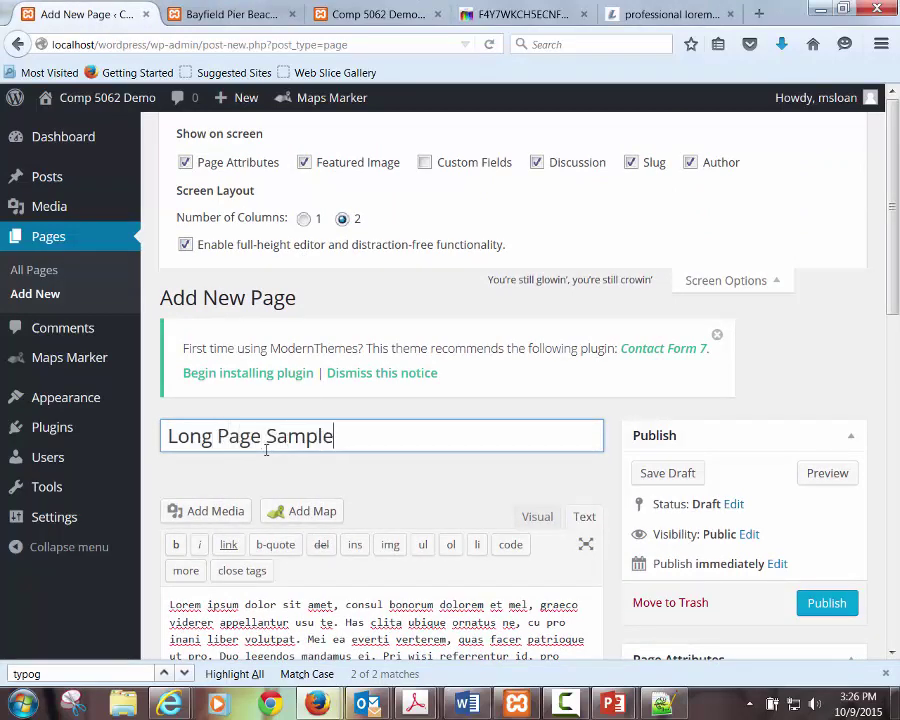
pyautogui.click(808, 604)
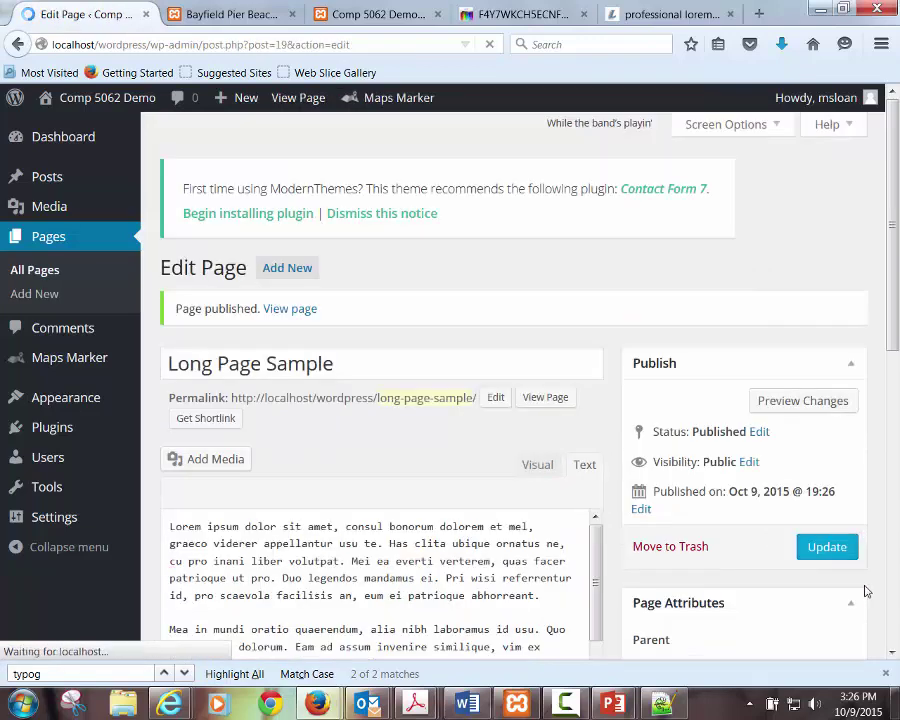
# View the published Long Page Sample page on the site and inspect the entries in its navigation menu
pyautogui.click(287, 280)
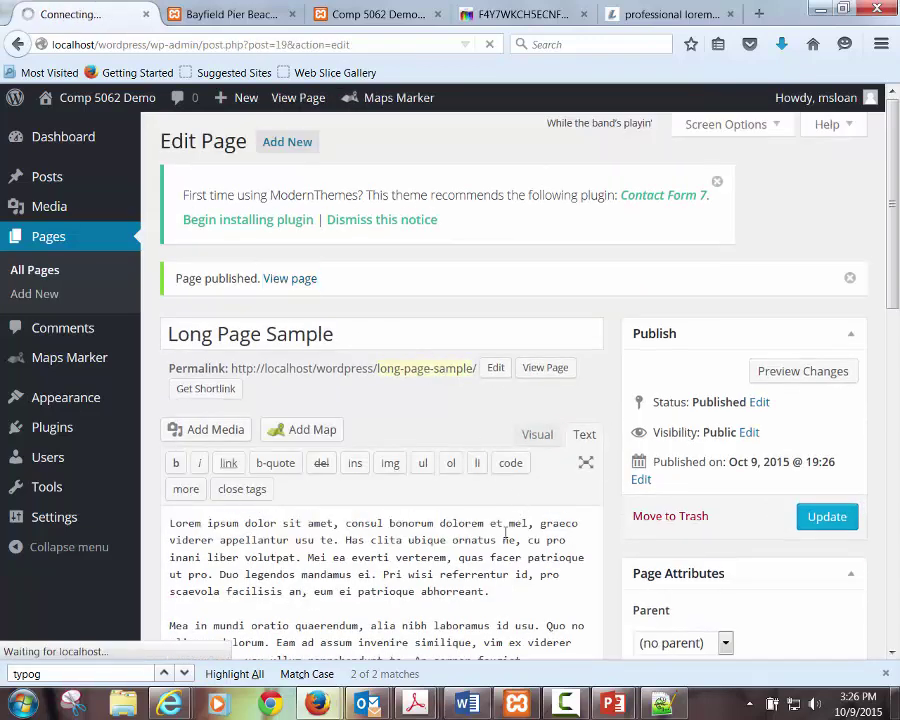
pyautogui.scroll(-8, 500, 530)
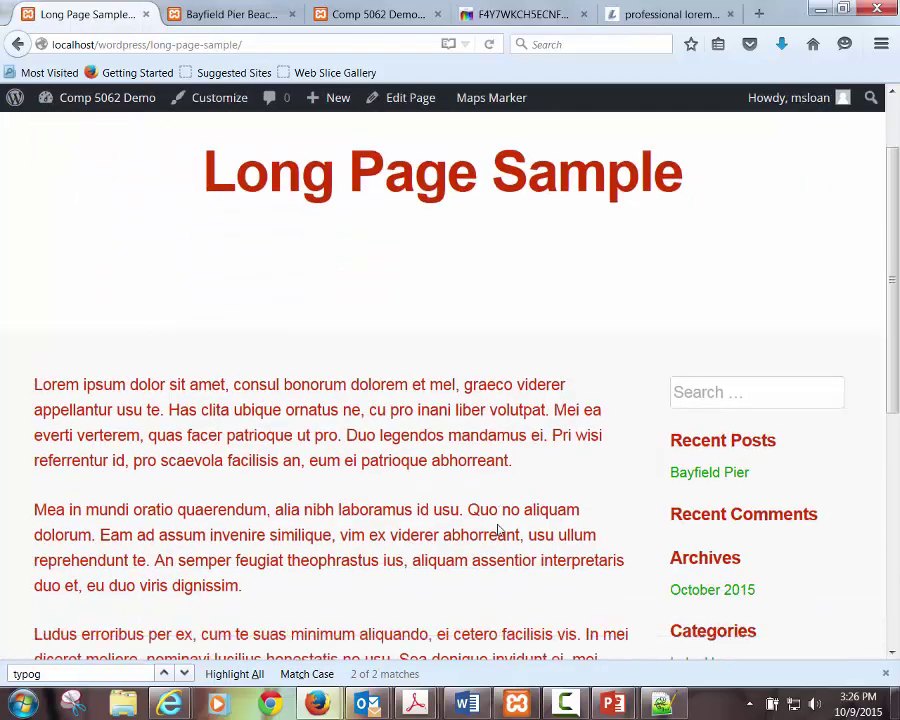
pyautogui.scroll(8, 507, 535)
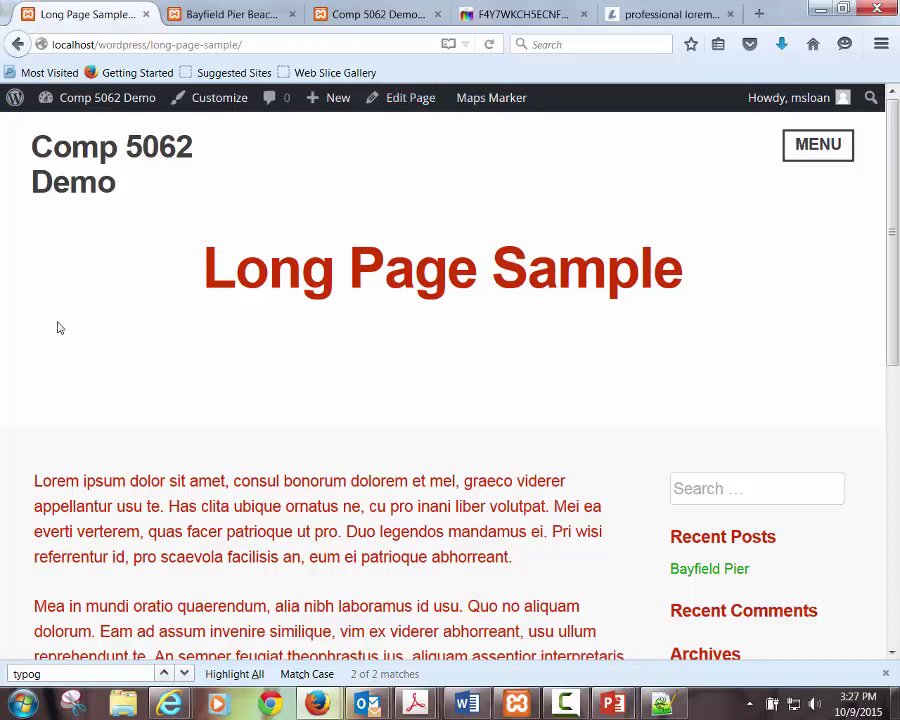
pyautogui.click(810, 157)
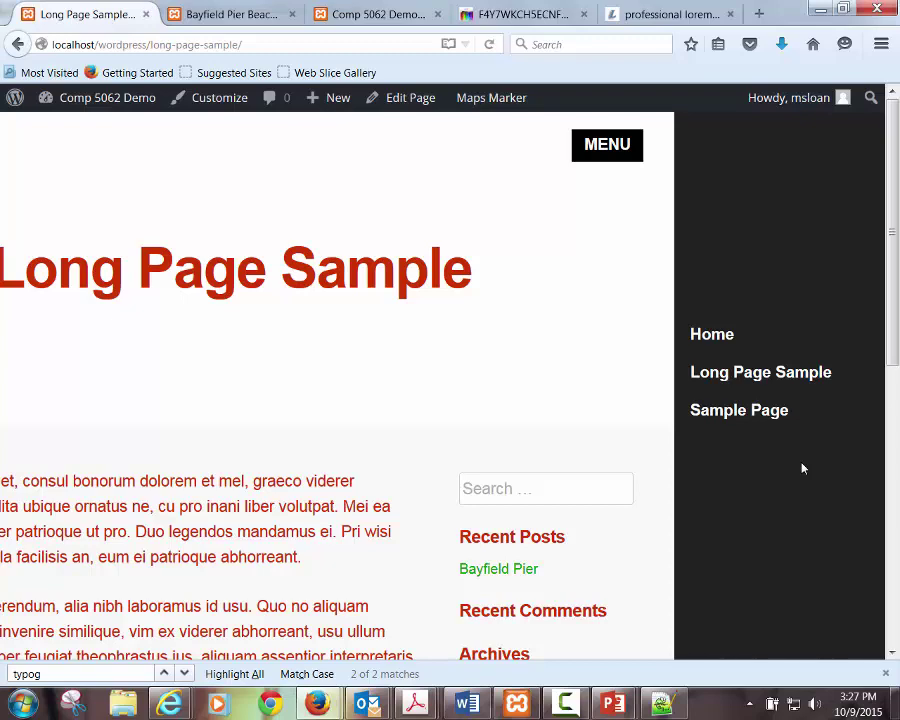
pyautogui.click(598, 152)
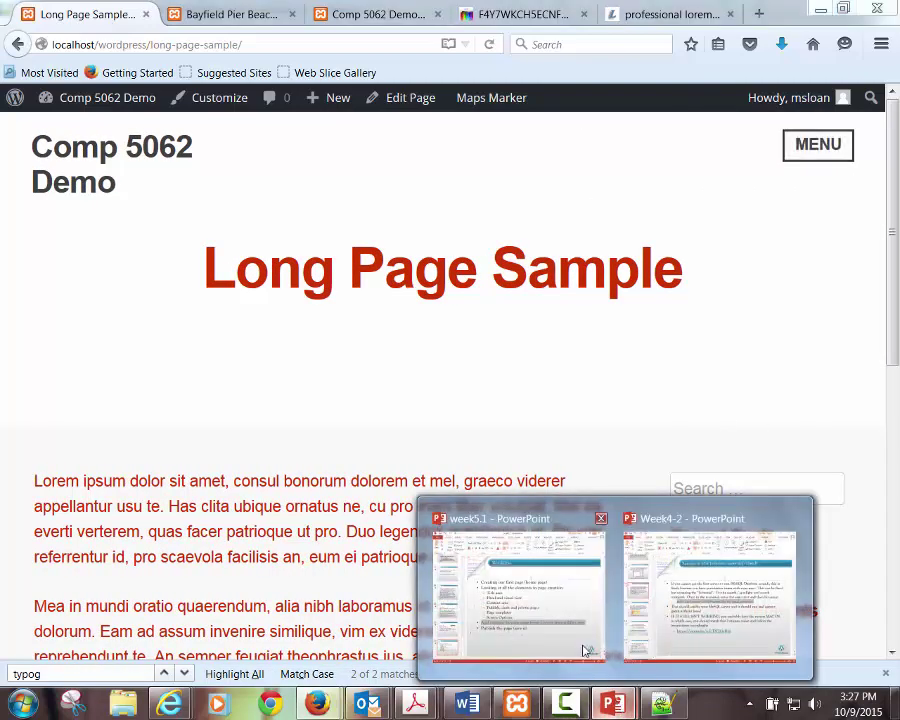
# Switch to the week5.1 presentation in PowerPoint and select slide 27 to review the page creation points
pyautogui.hotkey('alt', 'Tab')
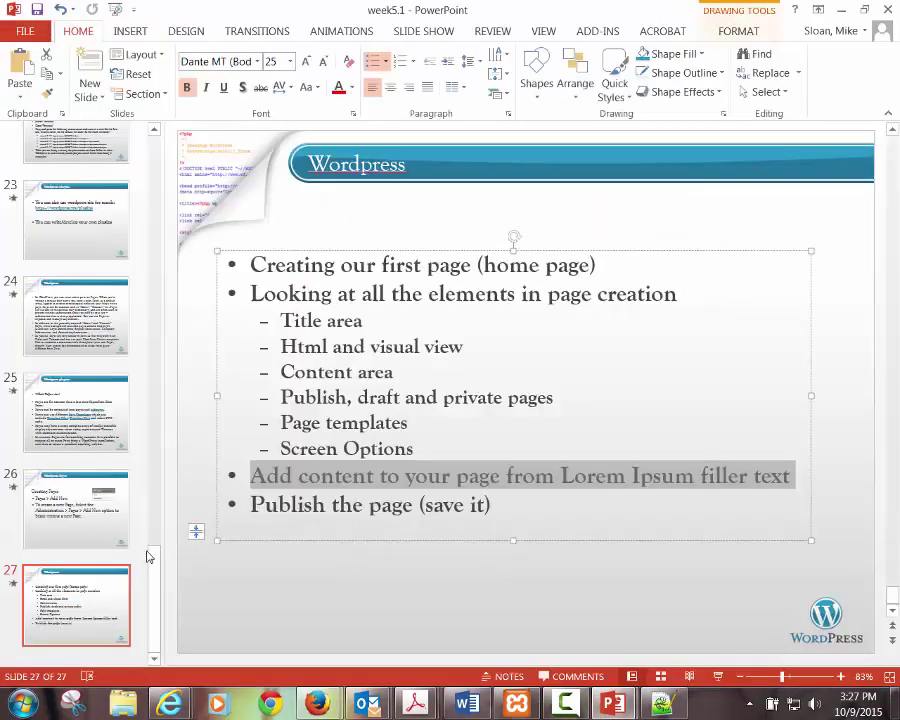
pyautogui.click(104, 543)
pyautogui.click(86, 604)
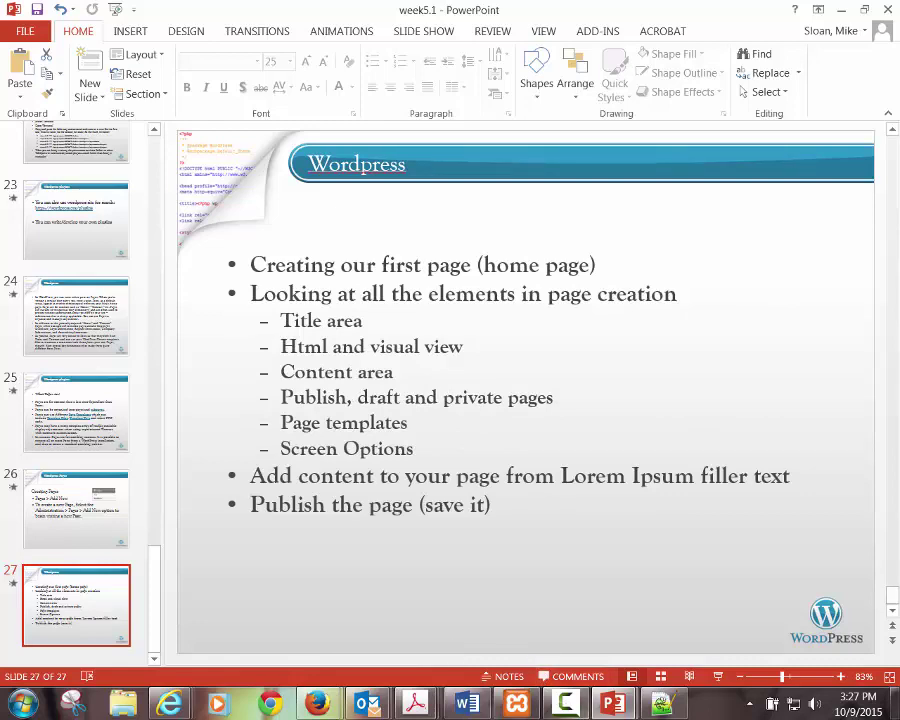
pyautogui.click(566, 702)
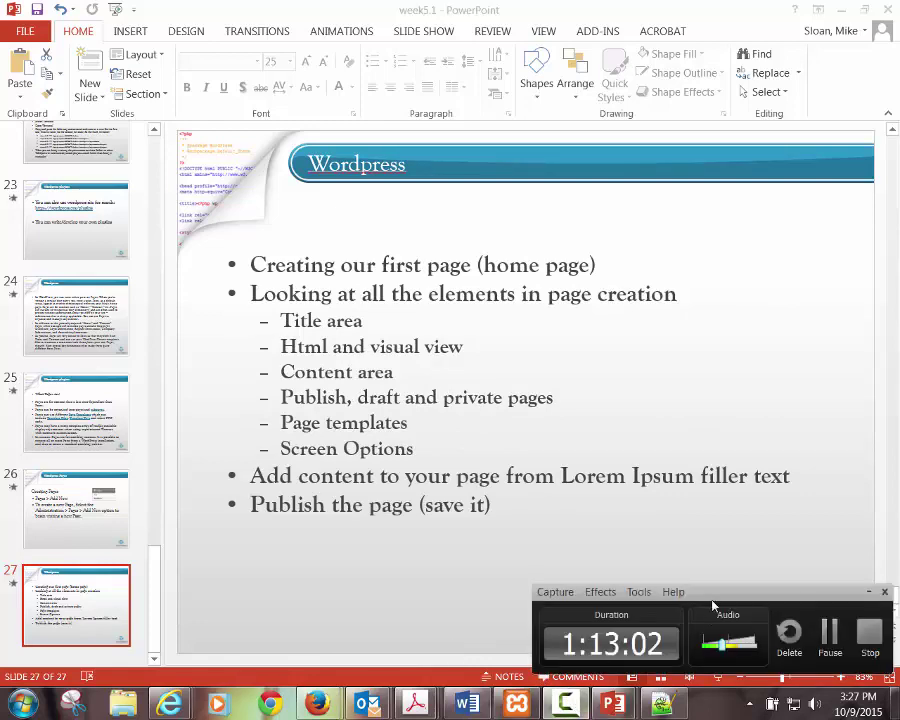
pyautogui.moveTo(714, 598); pyautogui.dragTo(562, 384)
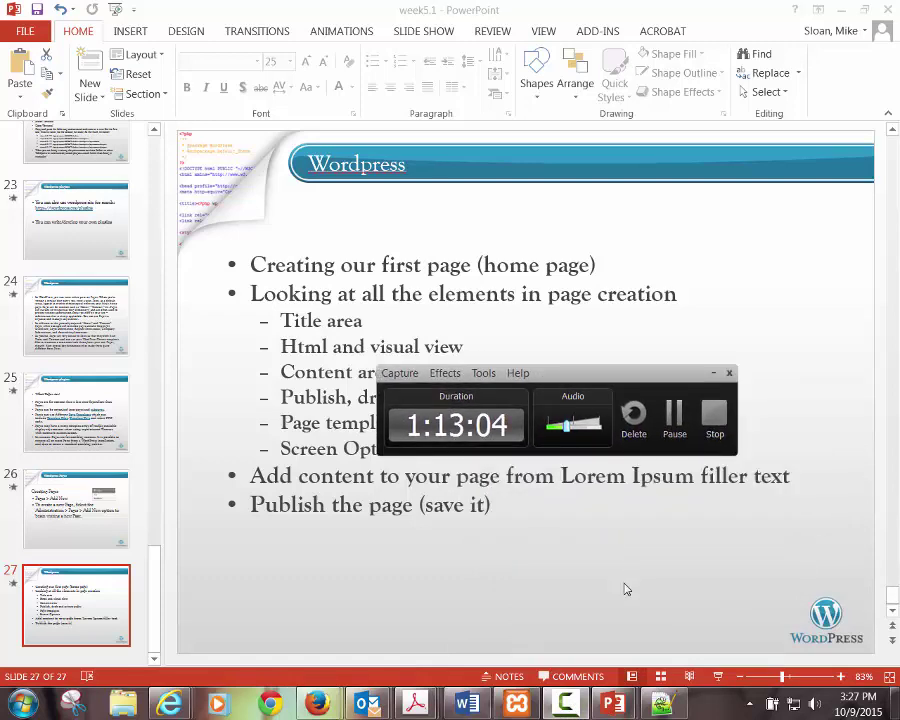